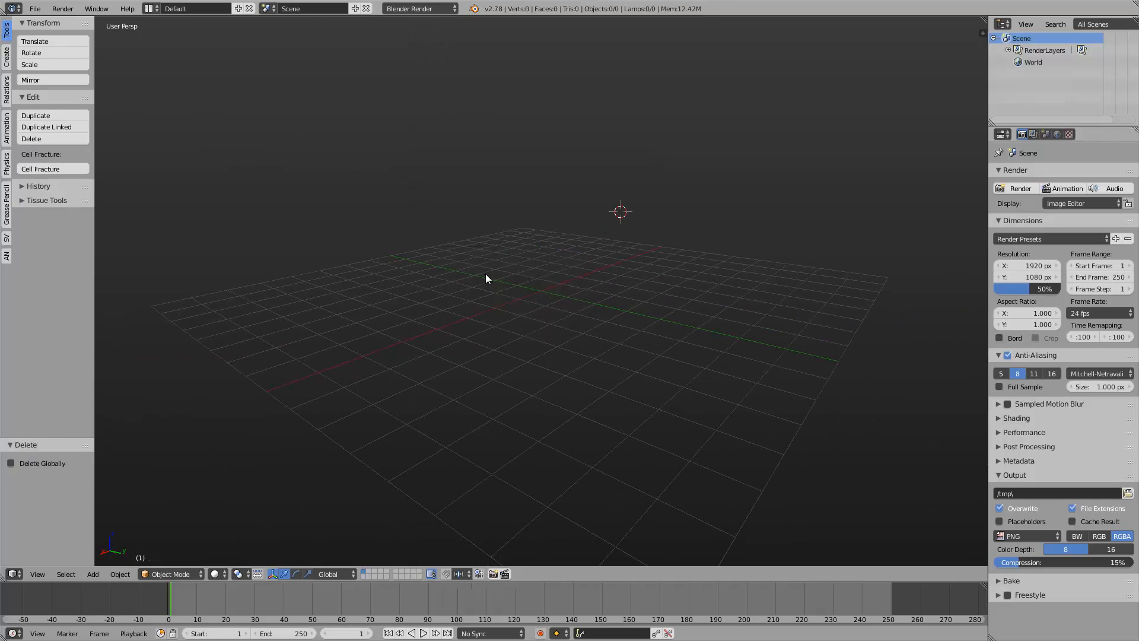
Add a cube mesh to the empty scene and clear its location to centre it on the world origin
middle_drag(485, 273, 567, 273)
key(shift+a)
mouse_move(560, 276)
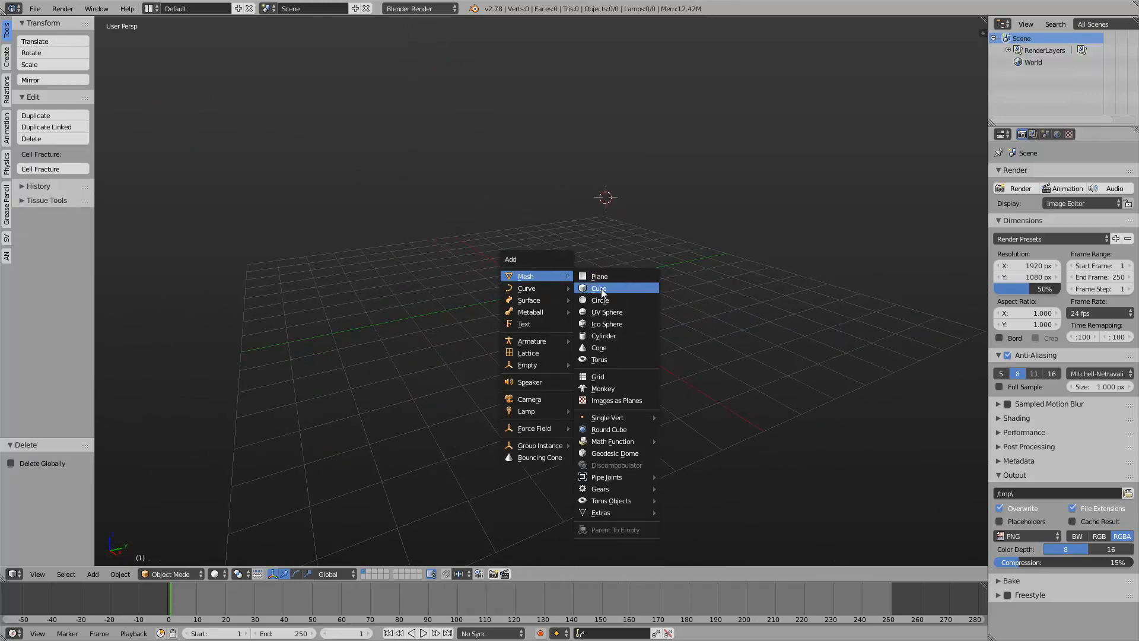
click(600, 289)
key(alt+g)
scroll(586, 267, up, 2)
middle_drag(586, 271, 574, 292)
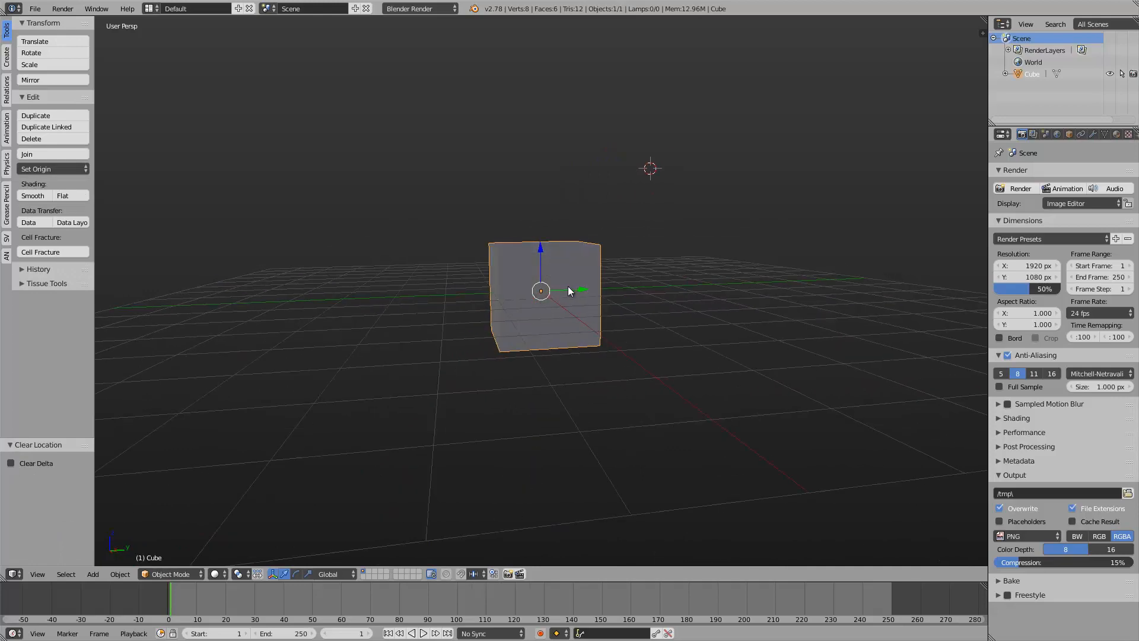
Set the viewport to the front orthographic view and enter Edit Mode on the cube
middle_drag(466, 326, 445, 333)
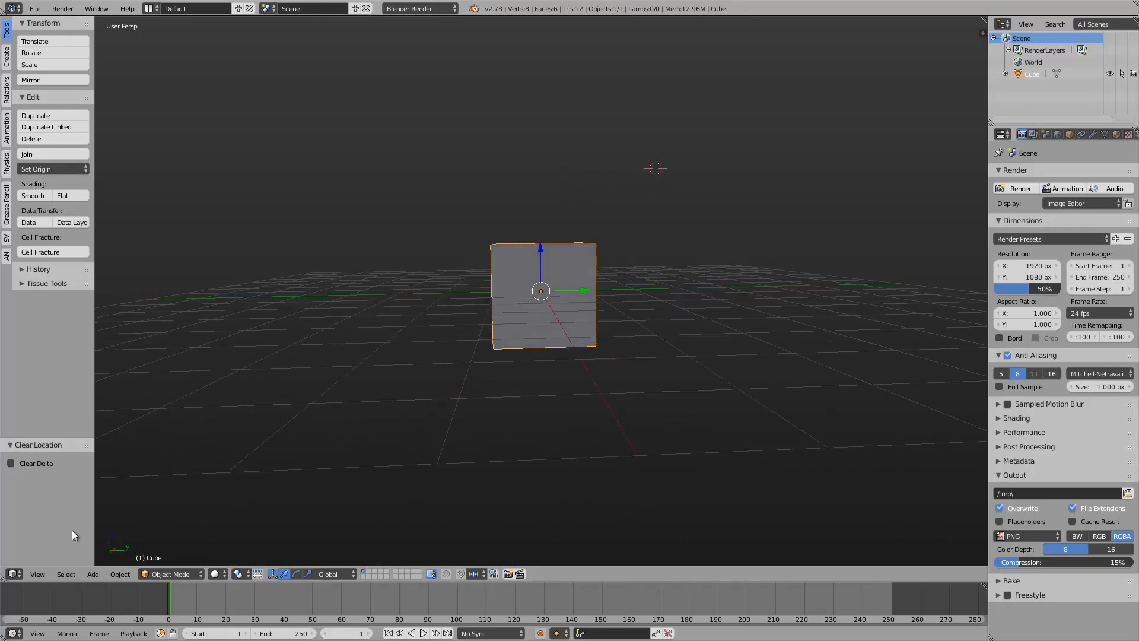
click(38, 574)
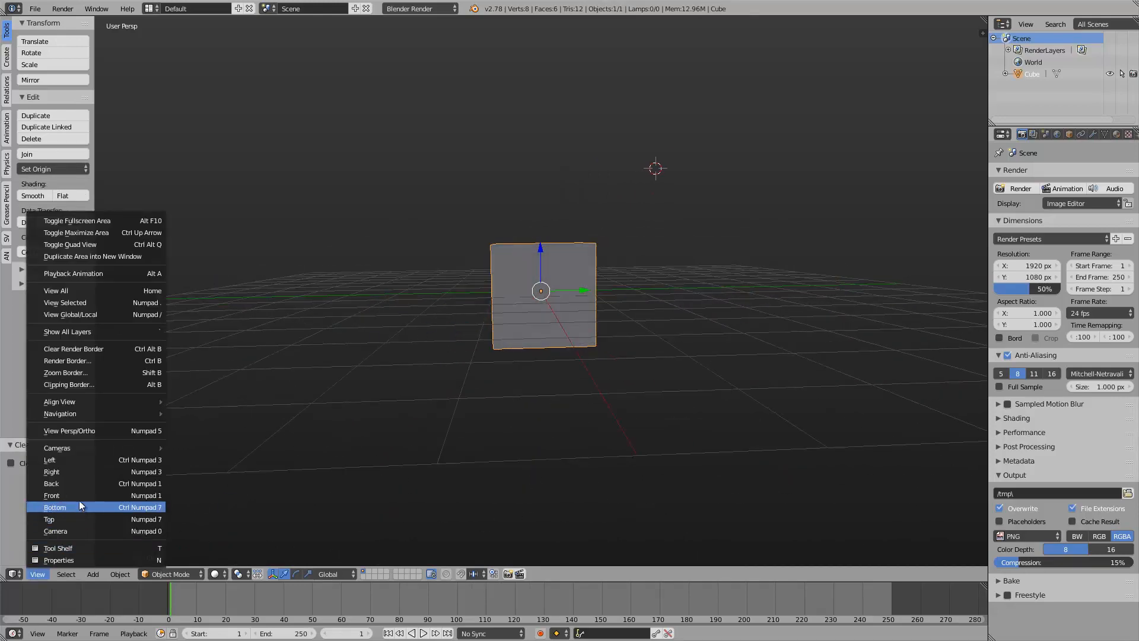
click(52, 496)
click(38, 574)
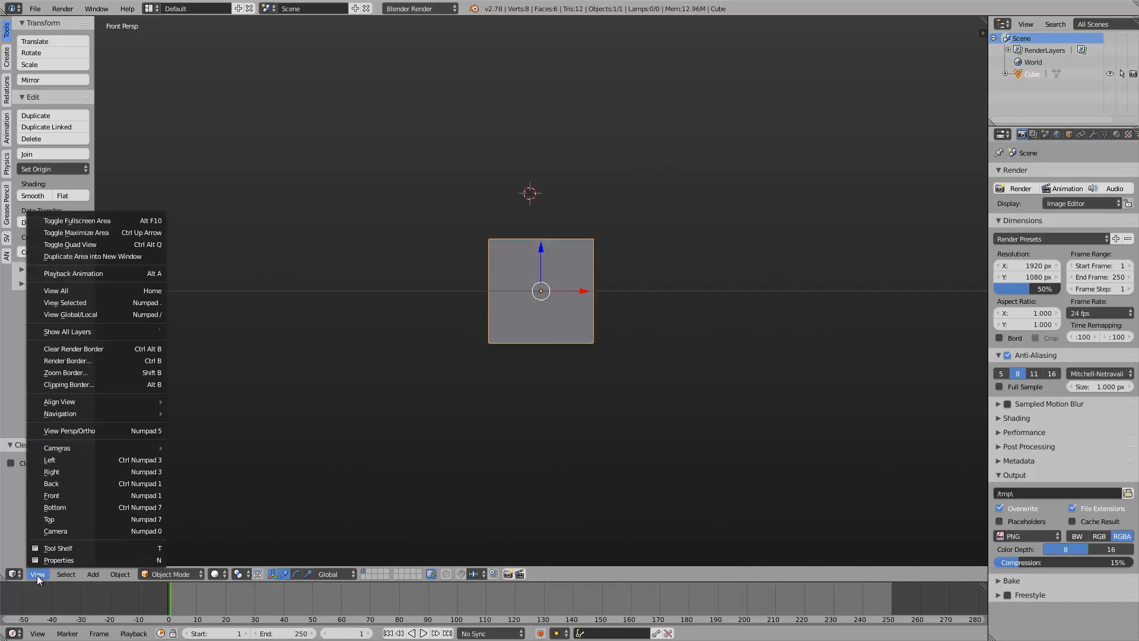
click(123, 431)
scroll(594, 291, up, 2)
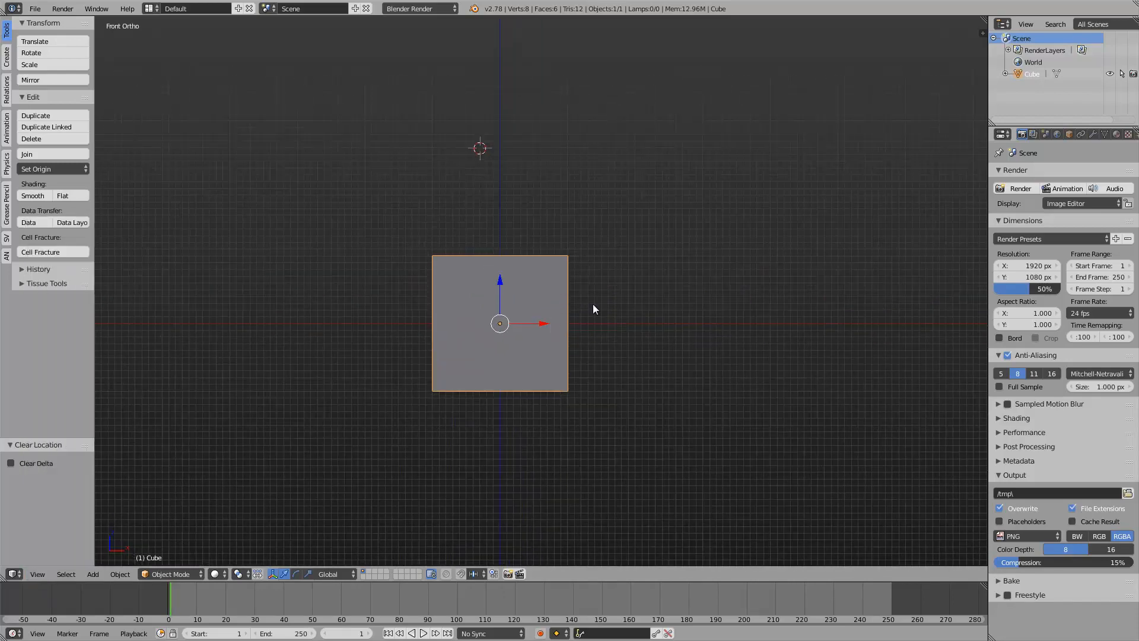
scroll(549, 293, down, 2)
key(Tab)
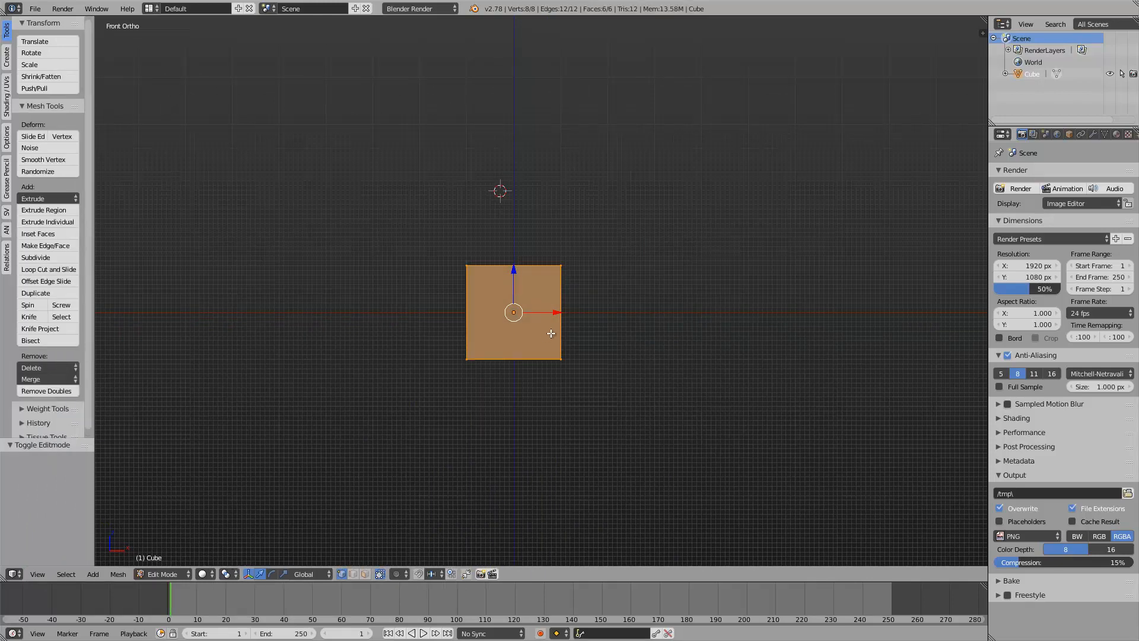
Duplicate the cube's geometry with an offset of about X -3.08, Z 3.93 and delete the copy's vertices
key(shift+d)
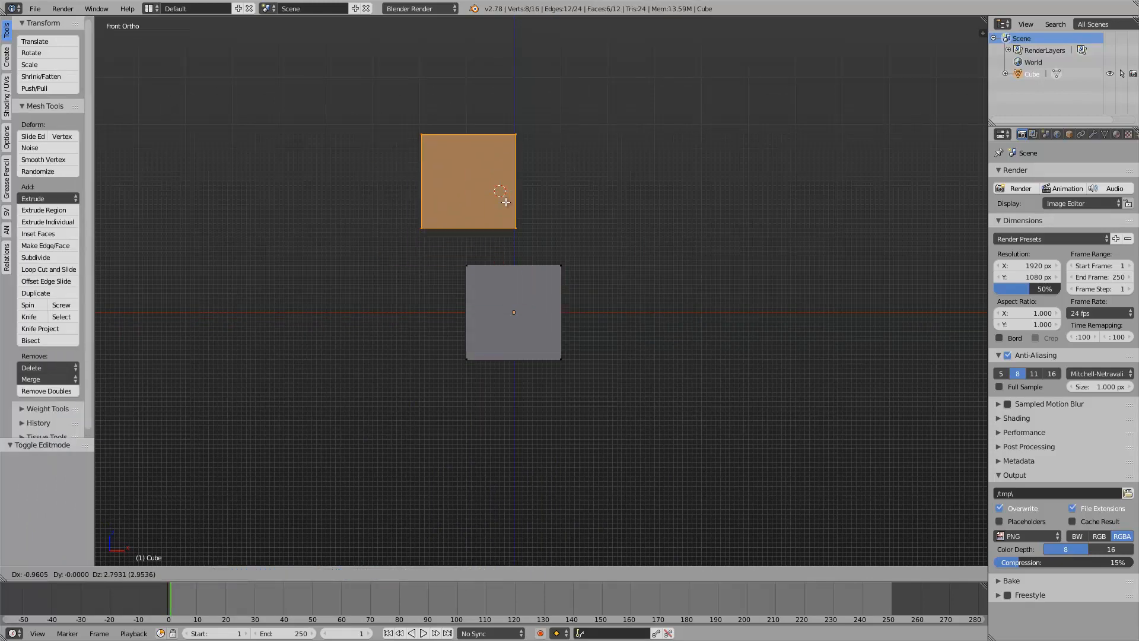
click(406, 148)
key(x)
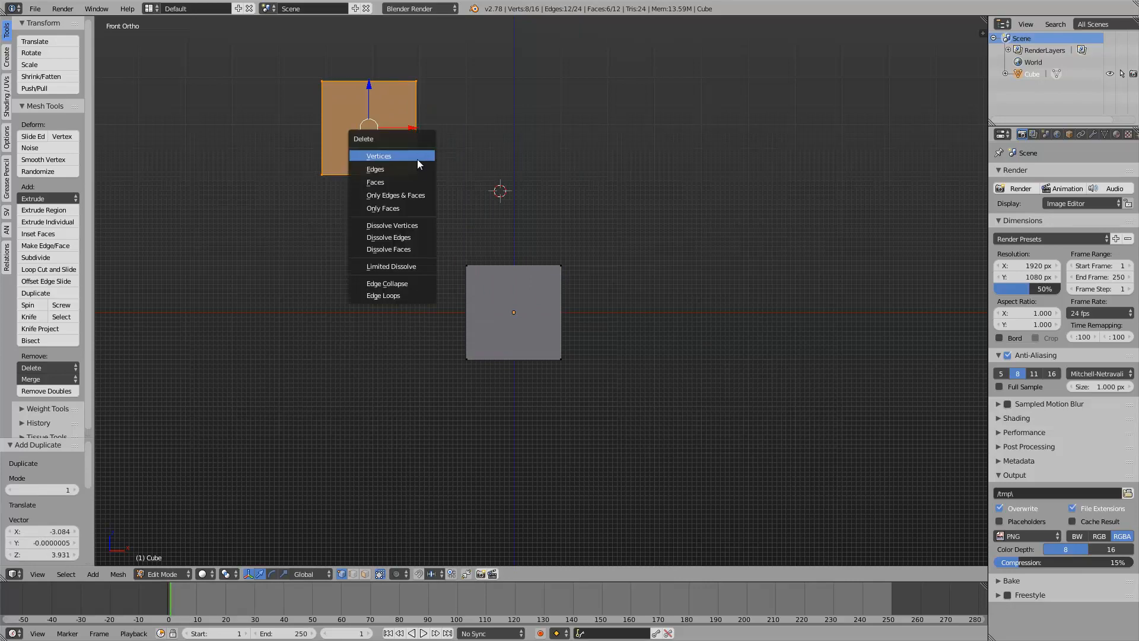
click(418, 159)
Merge all of the cube's vertices into a single vertex using the Collapse option
key(a)
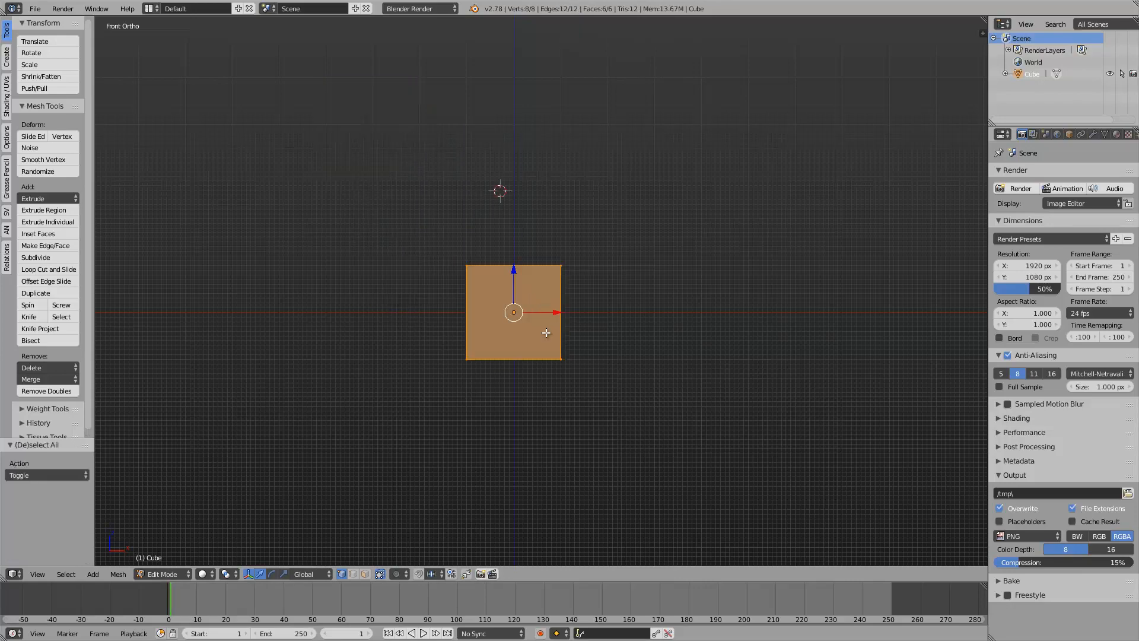
scroll(553, 307, down, 1)
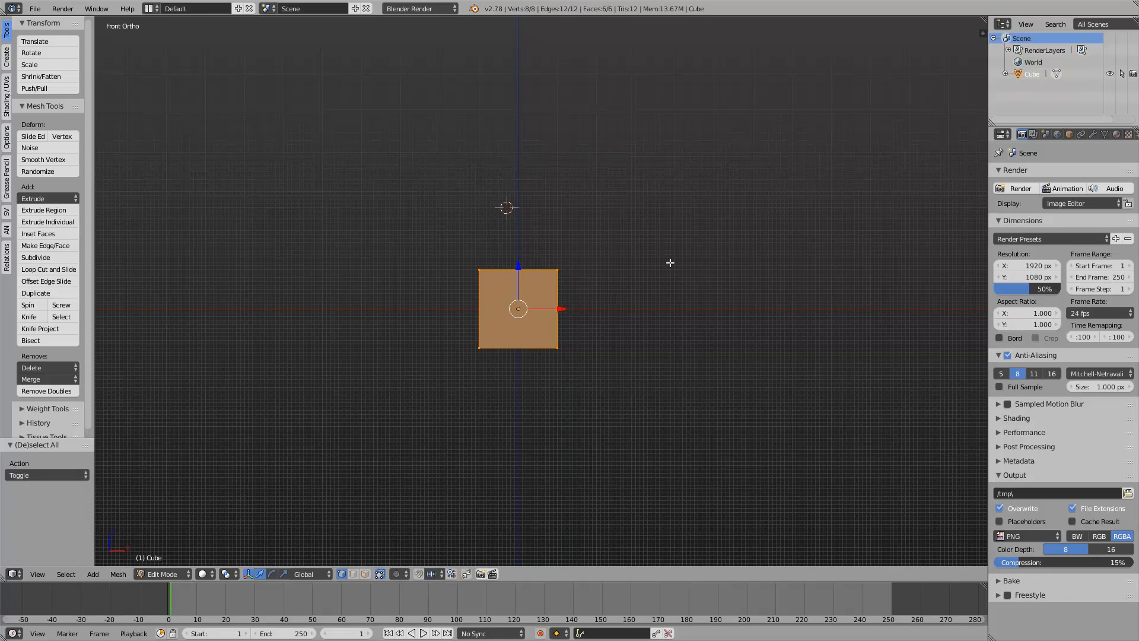
key(space)
text(merge)
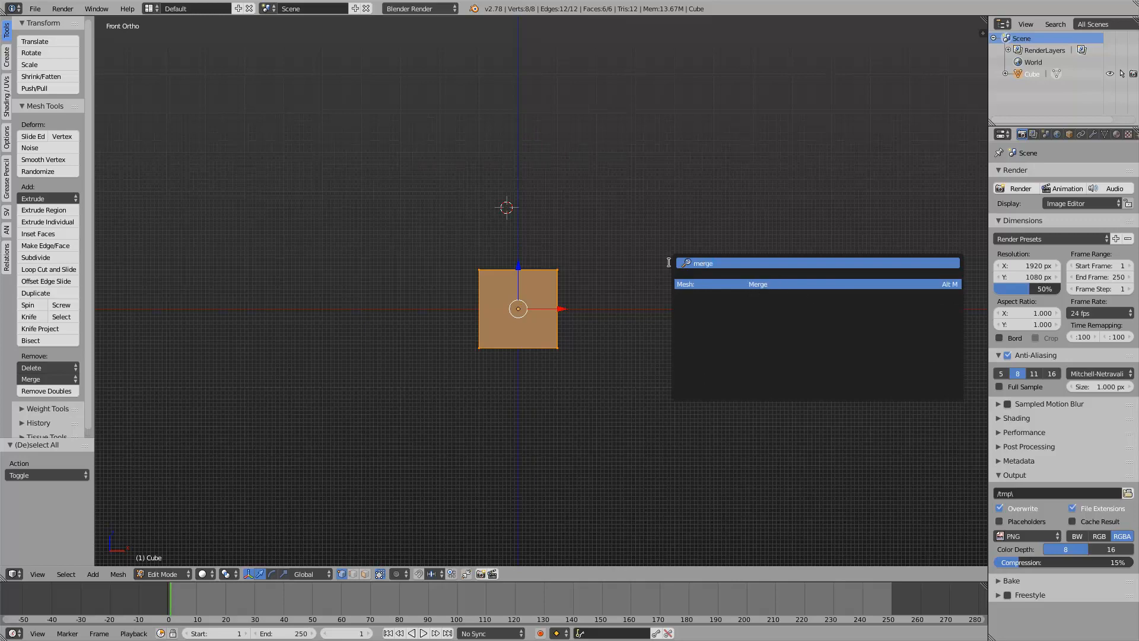
key(Return)
key(space)
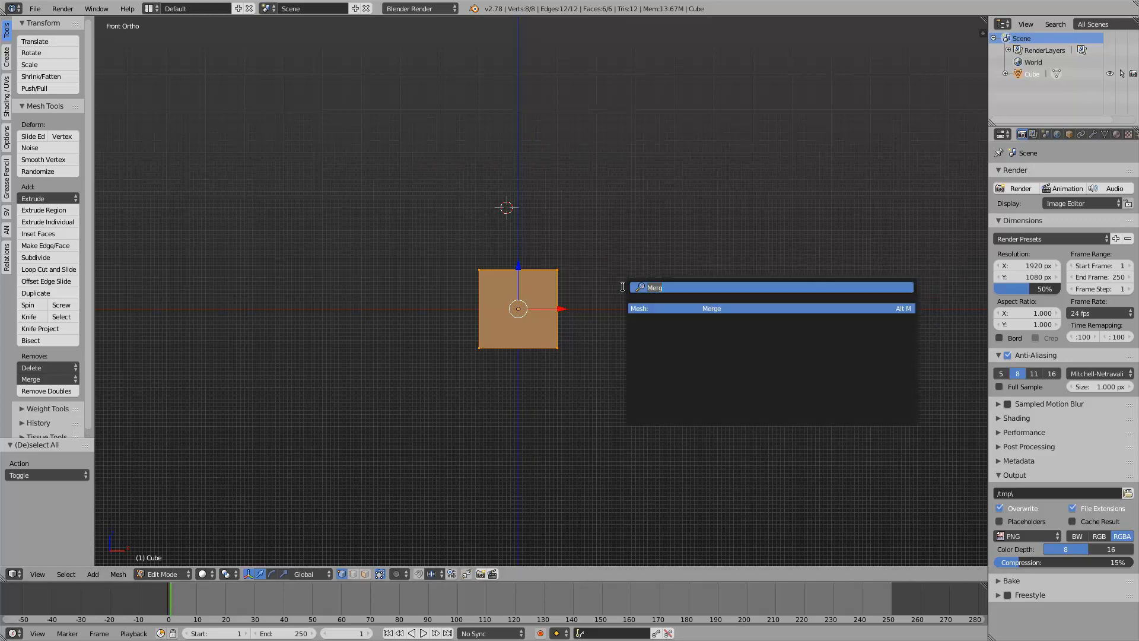
text(merge)
key(Return)
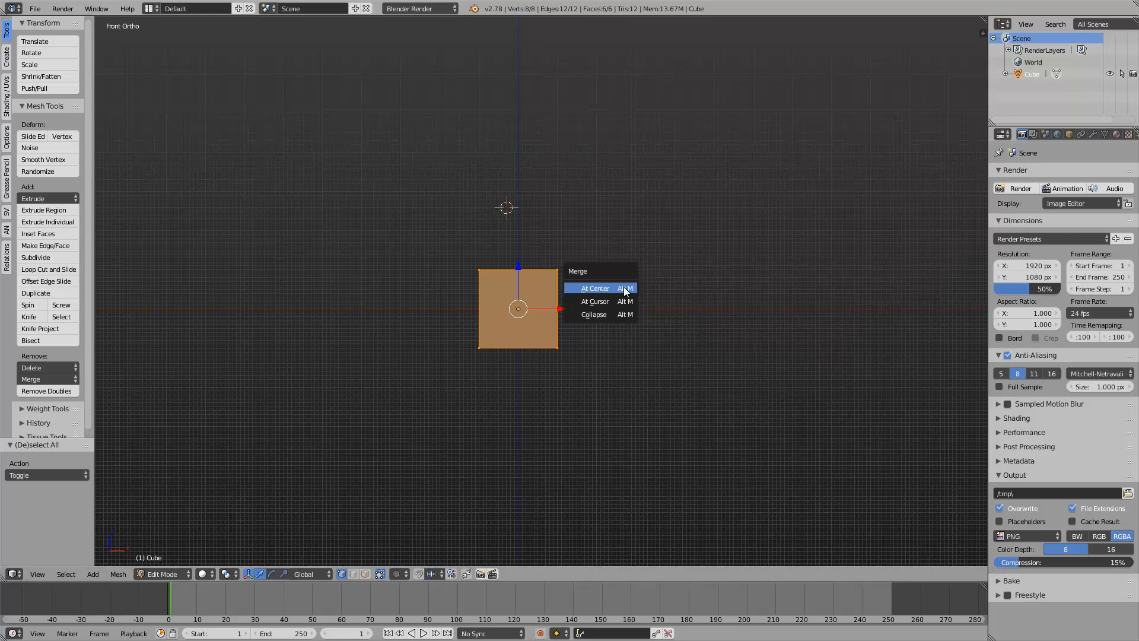
click(624, 359)
Extrude the single vertex about 0.48 units down along the Z axis and return to Object Mode
scroll(564, 326, up, 2)
shift+middle_drag(563, 326, 576, 310)
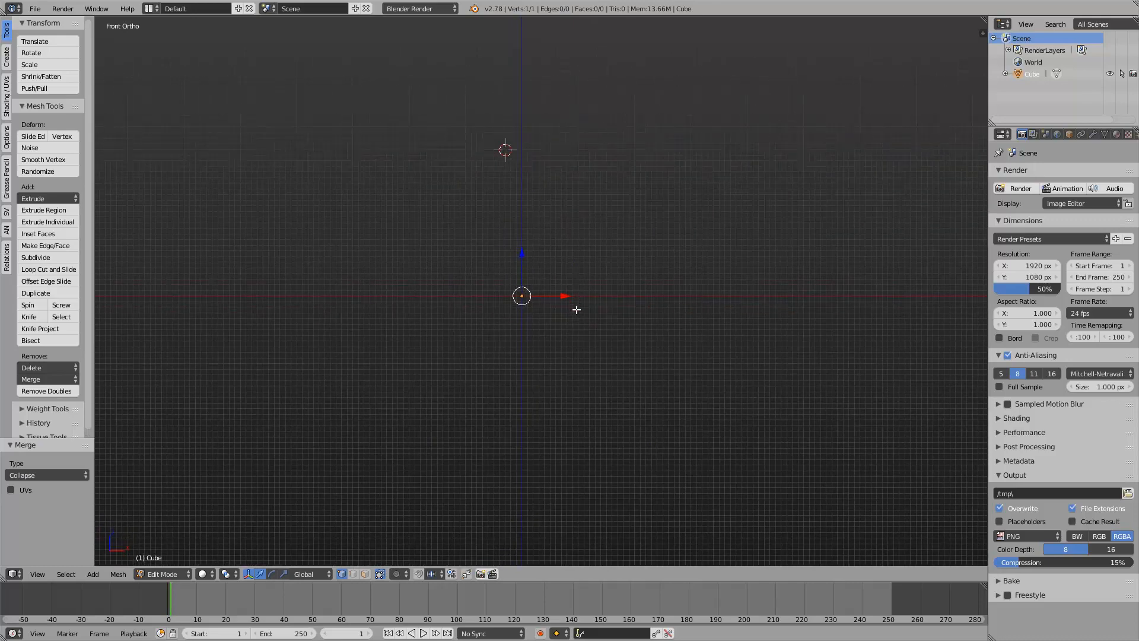
key(e)
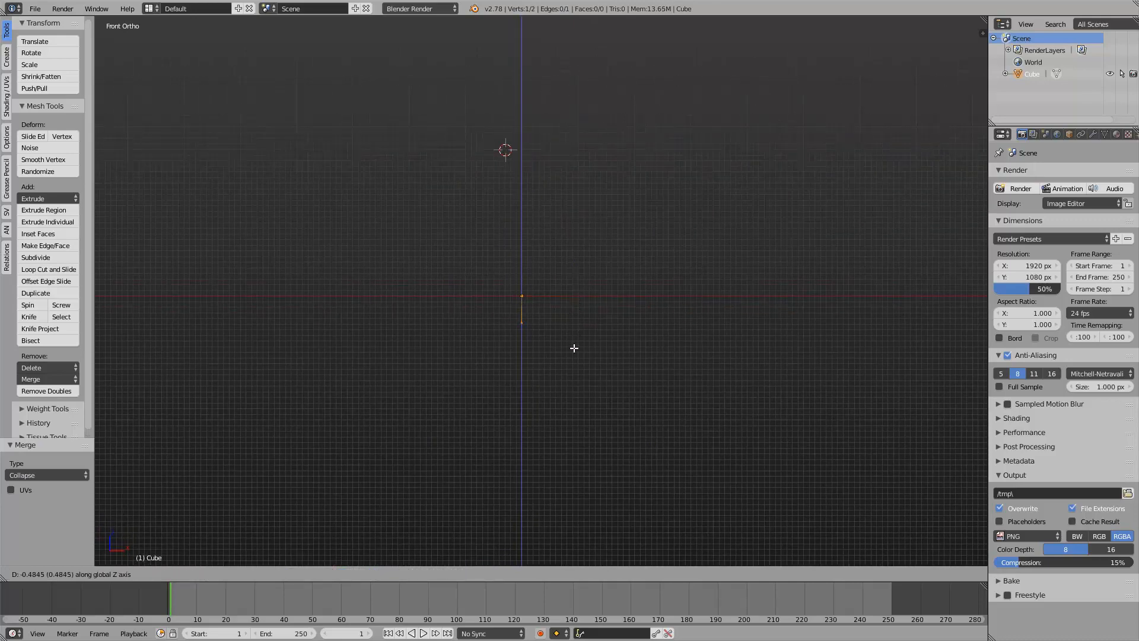
click(574, 348)
key(Tab)
scroll(550, 329, up, 1)
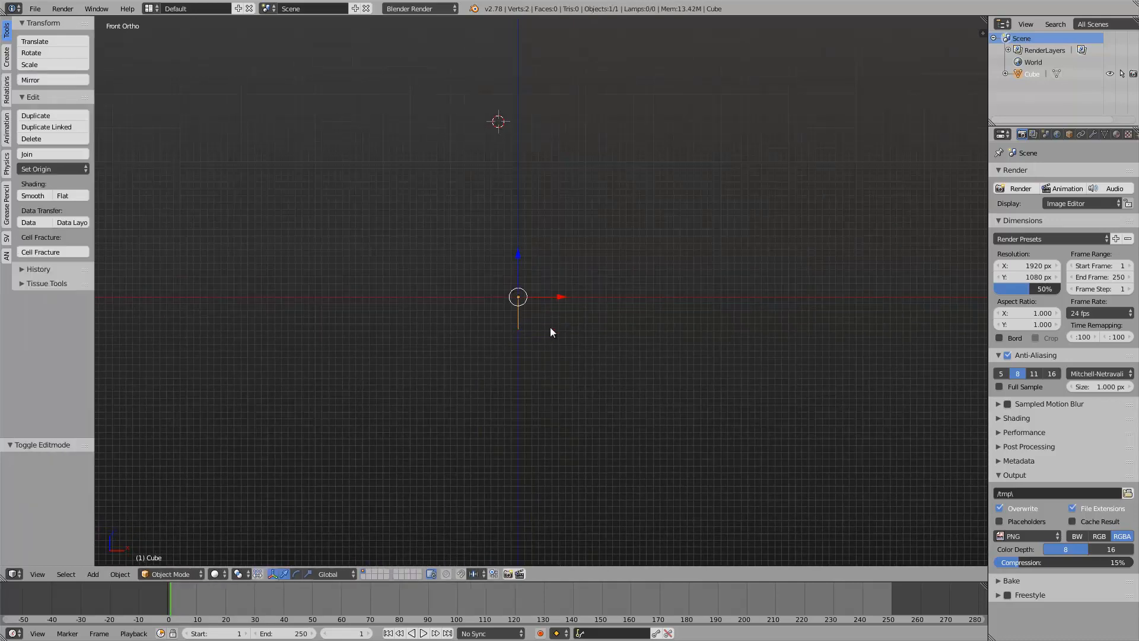
Duplicate the vertical line, place the copy above the origin on the negative X side, and rotate it about -73.5°
key(shift+d)
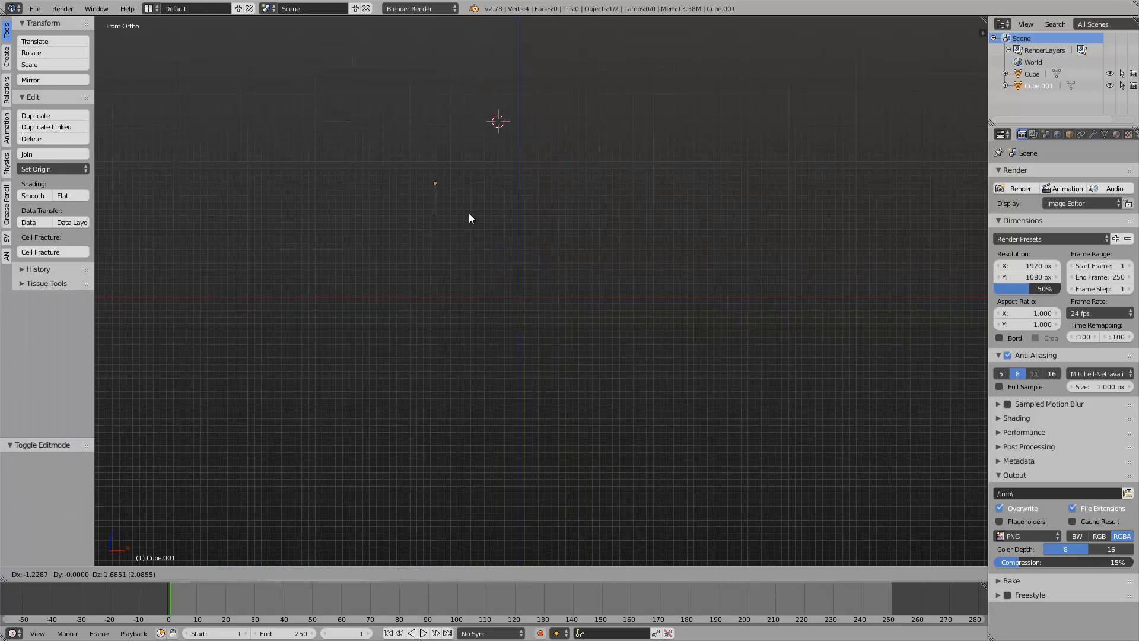
click(469, 213)
key(r)
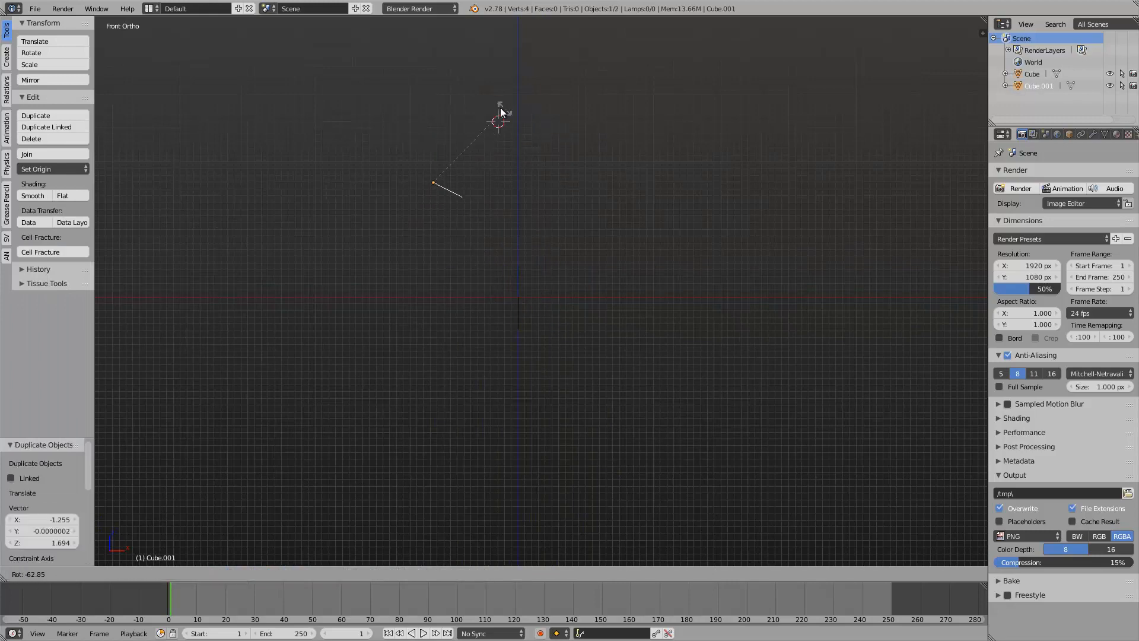
click(488, 104)
key(g)
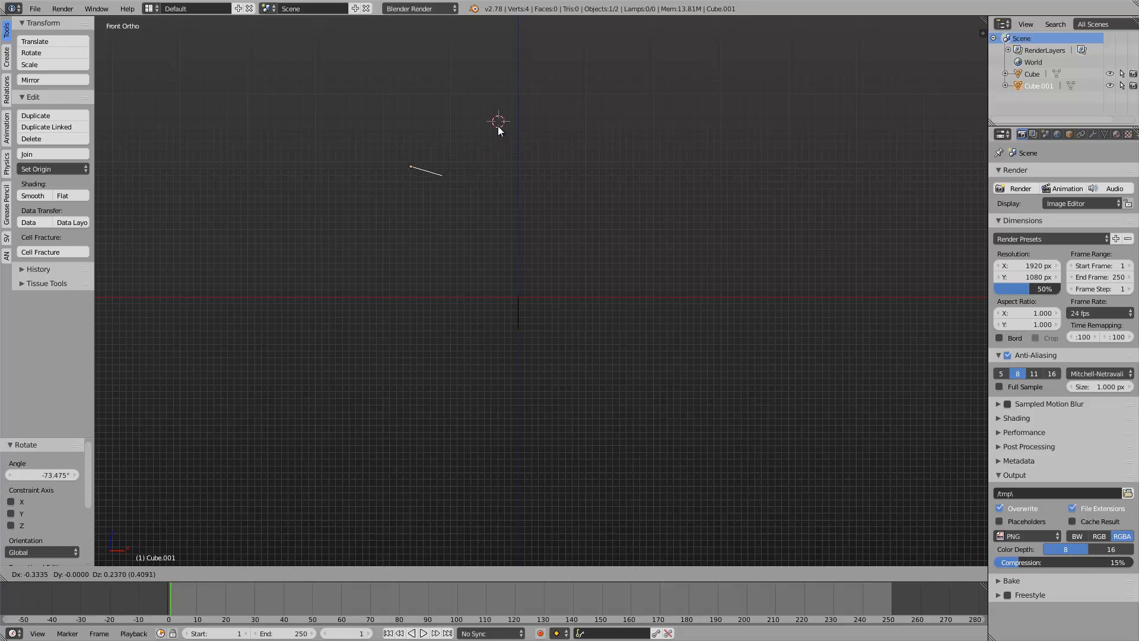
click(494, 156)
Duplicate the slanted line about 2.6 units across to the positive X side and rotate the copy about 129°
key(shift+d)
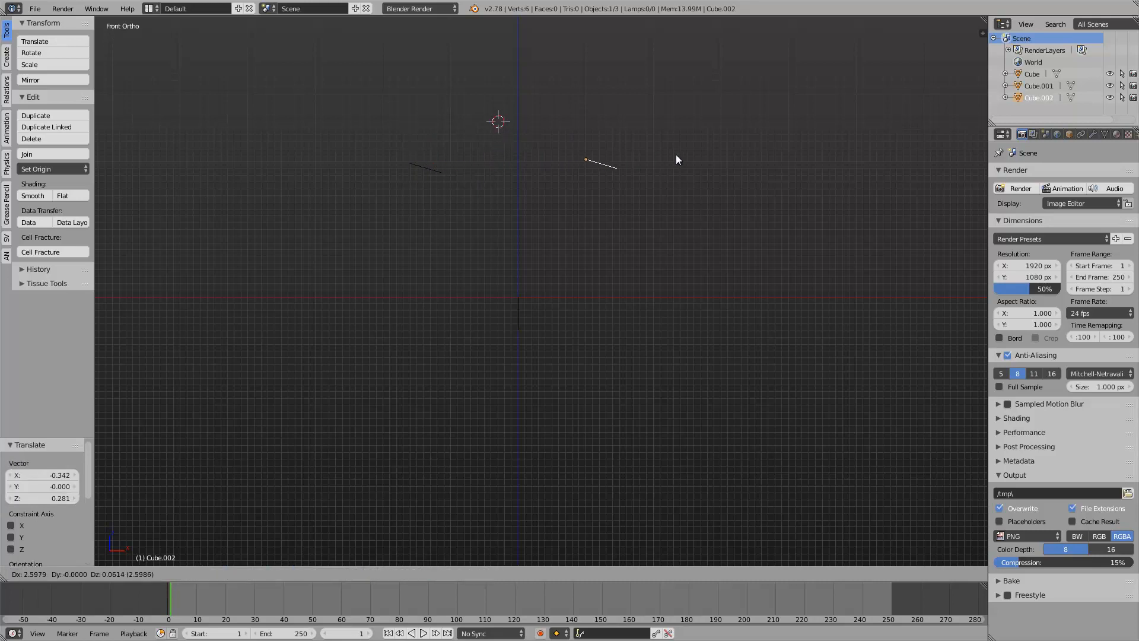
click(682, 158)
key(r)
click(554, 215)
key(g)
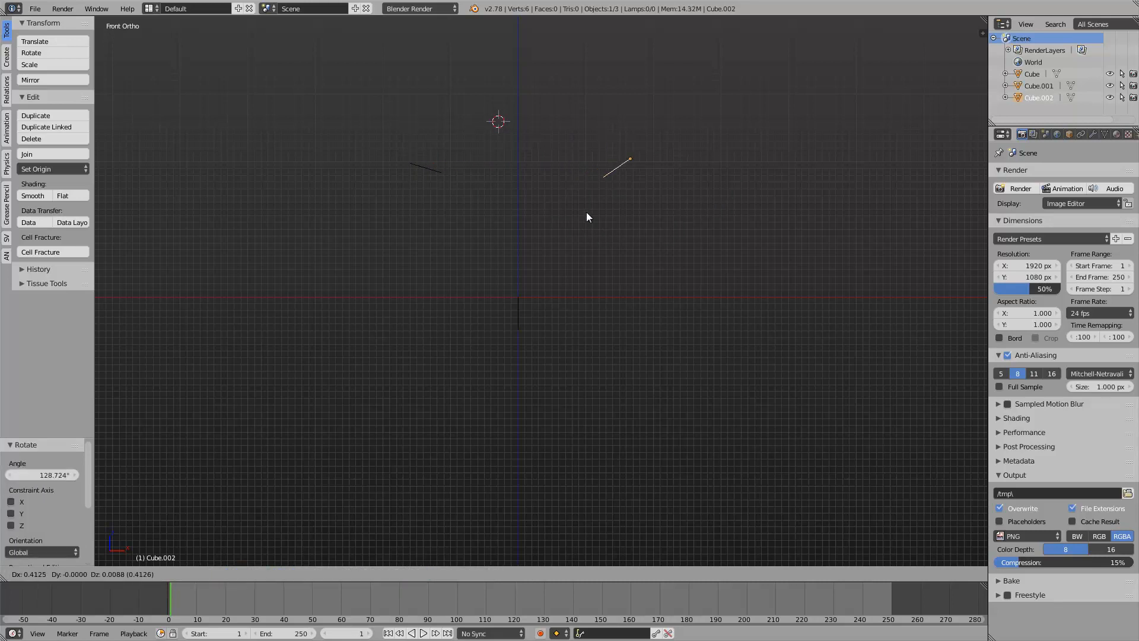
click(588, 212)
Reposition the new line on the positive X side and rotate it so it rises outward from its origin
key(g)
click(602, 213)
key(g)
click(588, 226)
key(r)
click(657, 77)
Rotate the line on the negative X side about -184° and shift it about X 0.60, Z -0.13 to mirror the other line
key(a)
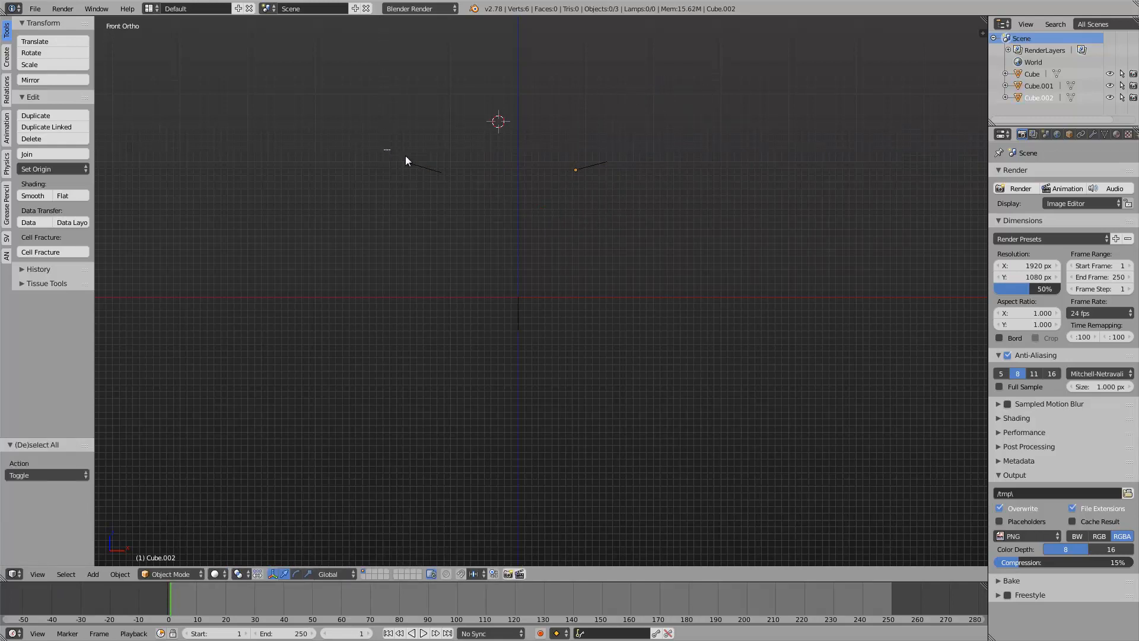
right_click(406, 160)
key(r)
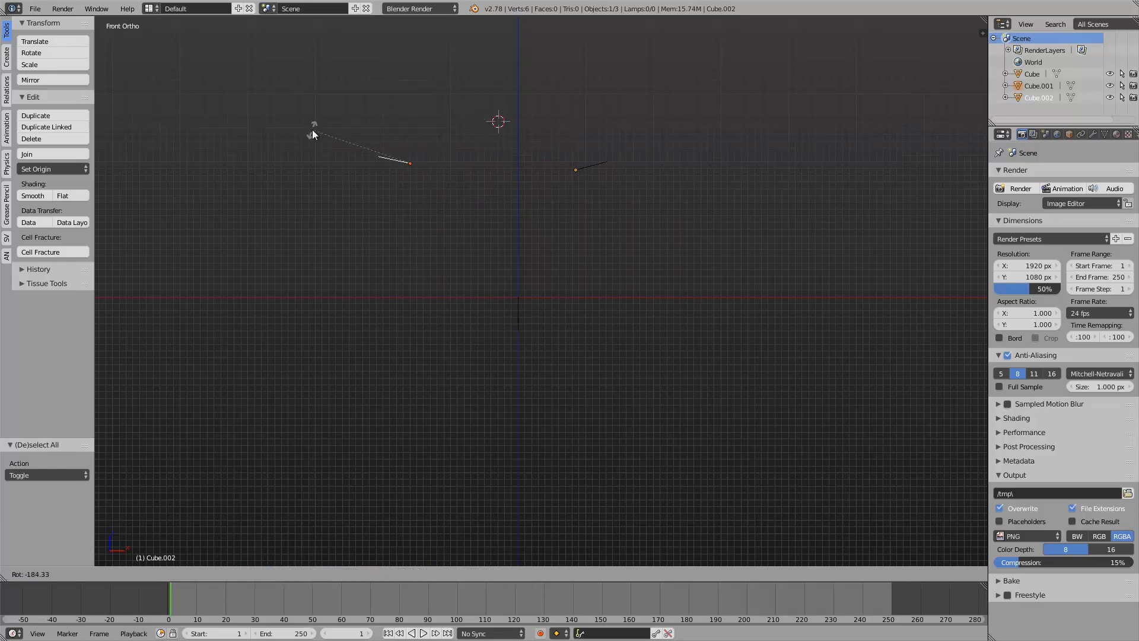
click(312, 130)
key(g)
click(391, 141)
scroll(488, 183, up, 2)
shift+middle_drag(504, 202, 503, 204)
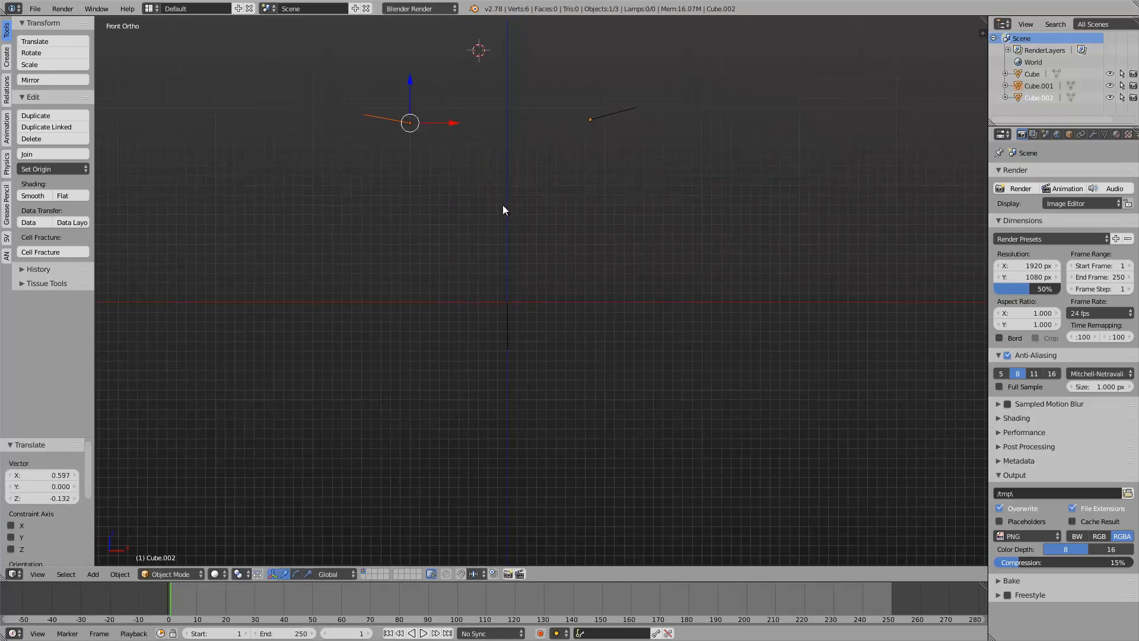
scroll(504, 214, down, 1)
key(Tab)
key(Tab)
key(Tab)
key(Tab)
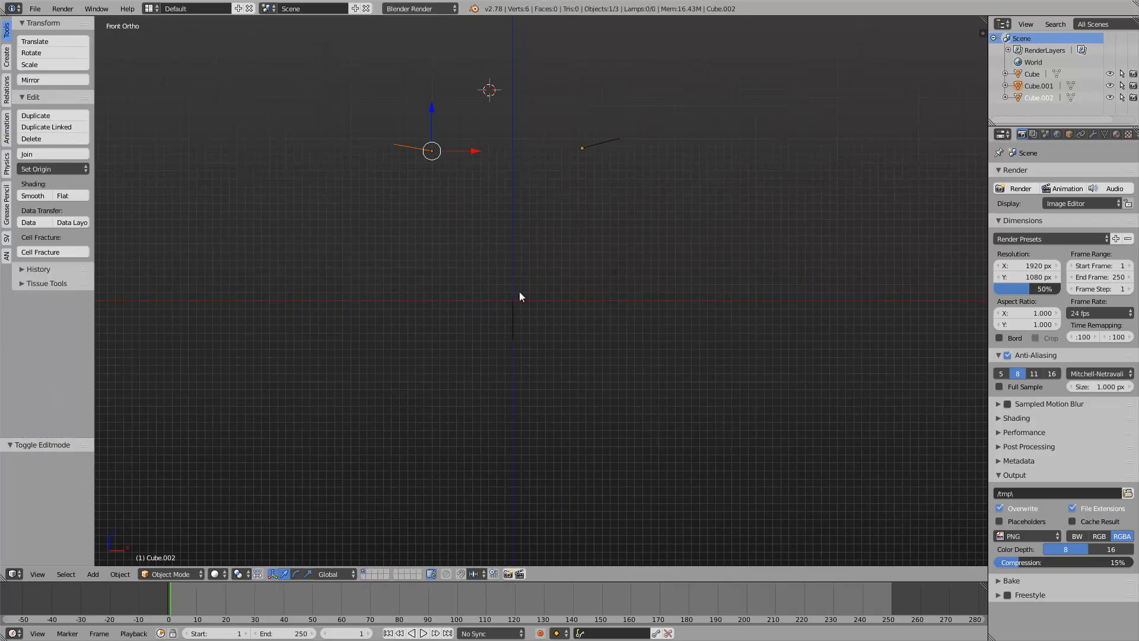
In Edit Mode, duplicate the line on the positive X side with an offset of about X -0.89, Z -1.54, just above the origin
key(Tab)
key(a)
key(a)
key(a)
key(b)
drag(458, 272, 576, 311)
key(a)
key(a)
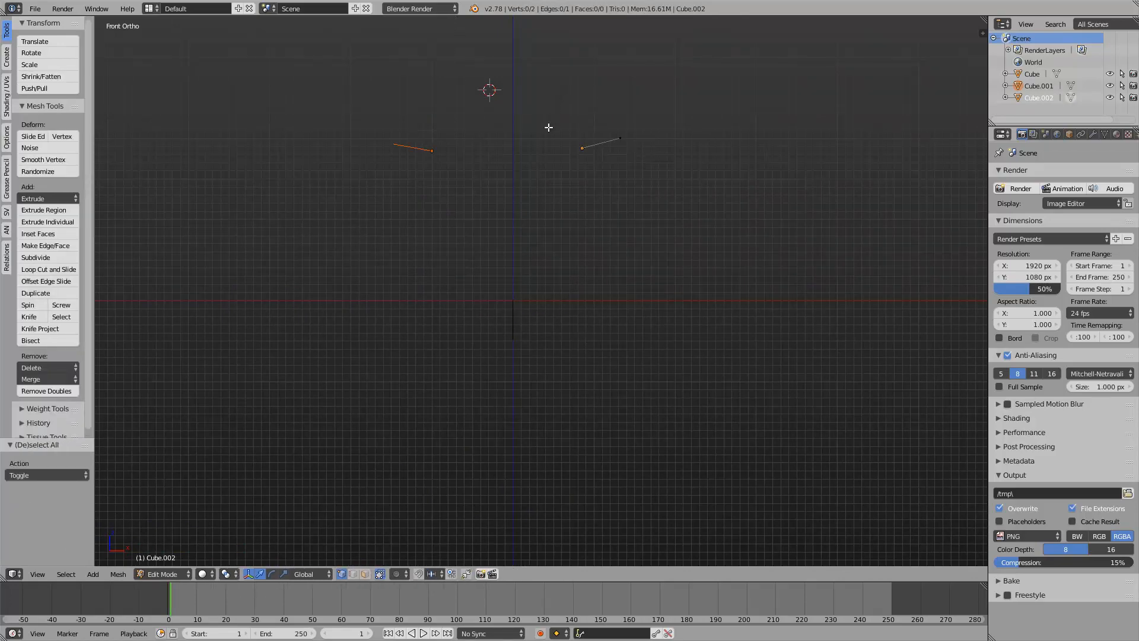
key(a)
key(a)
key(a)
key(shift+d)
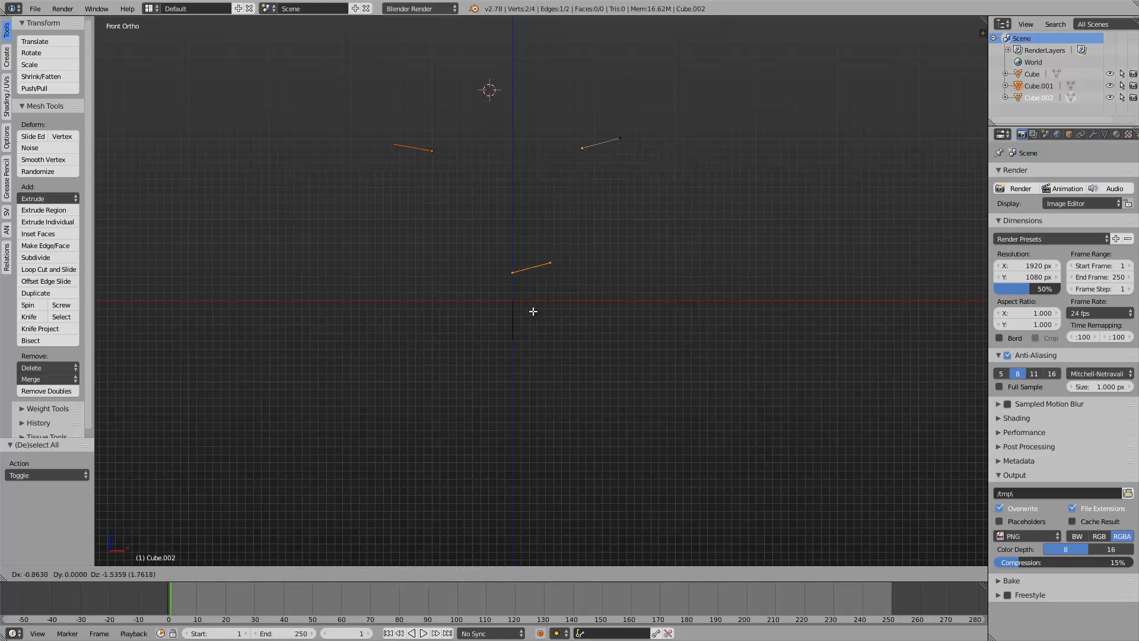
click(530, 311)
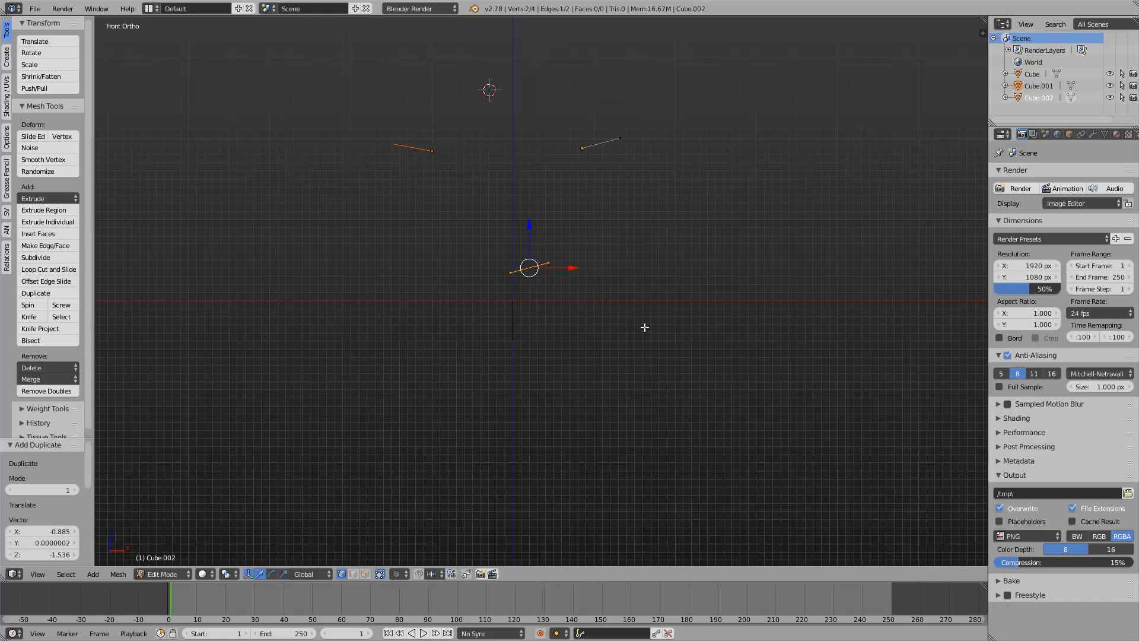
Move the copied line's outer vertex directly below its other vertex so the line stands vertical above the origin
key(a)
key(a)
right_click(548, 263)
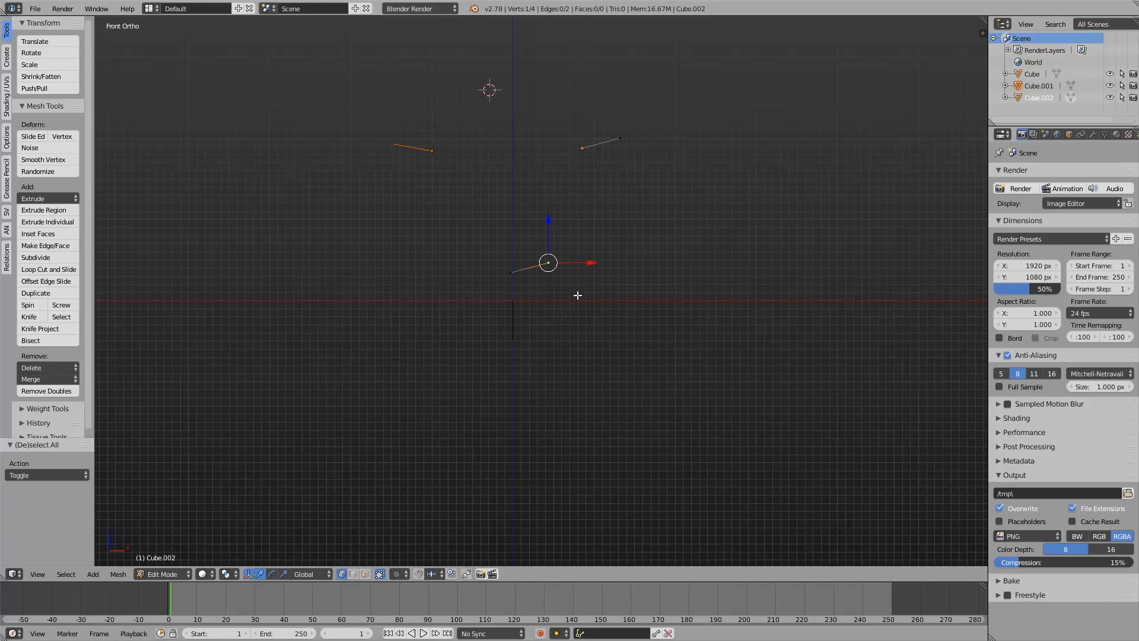
key(g)
key(z)
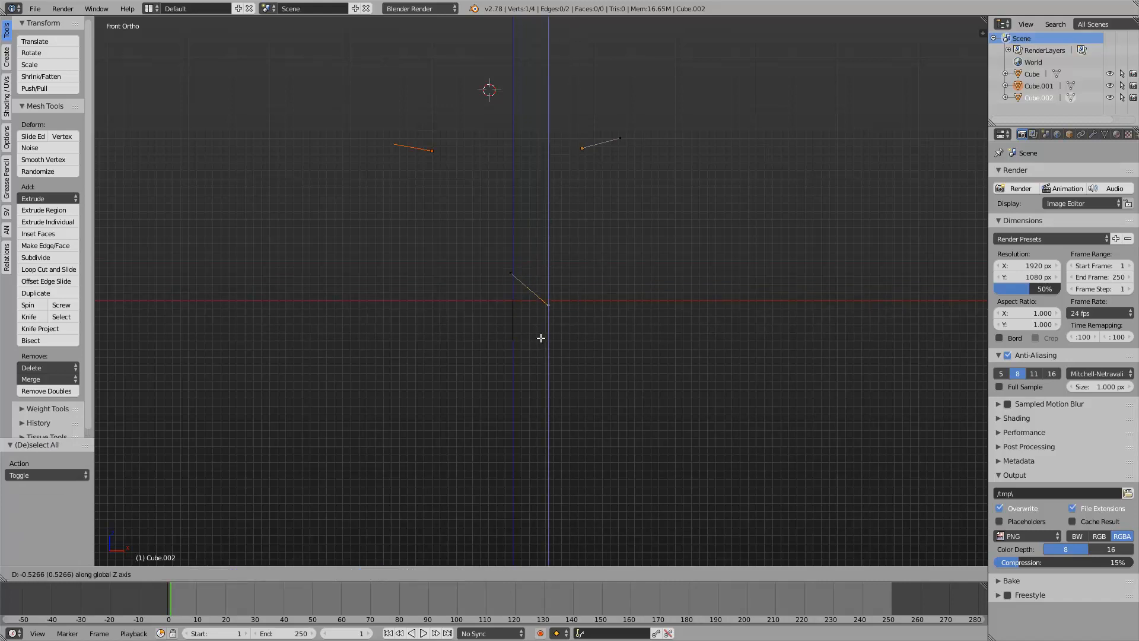
key(Escape)
key(g)
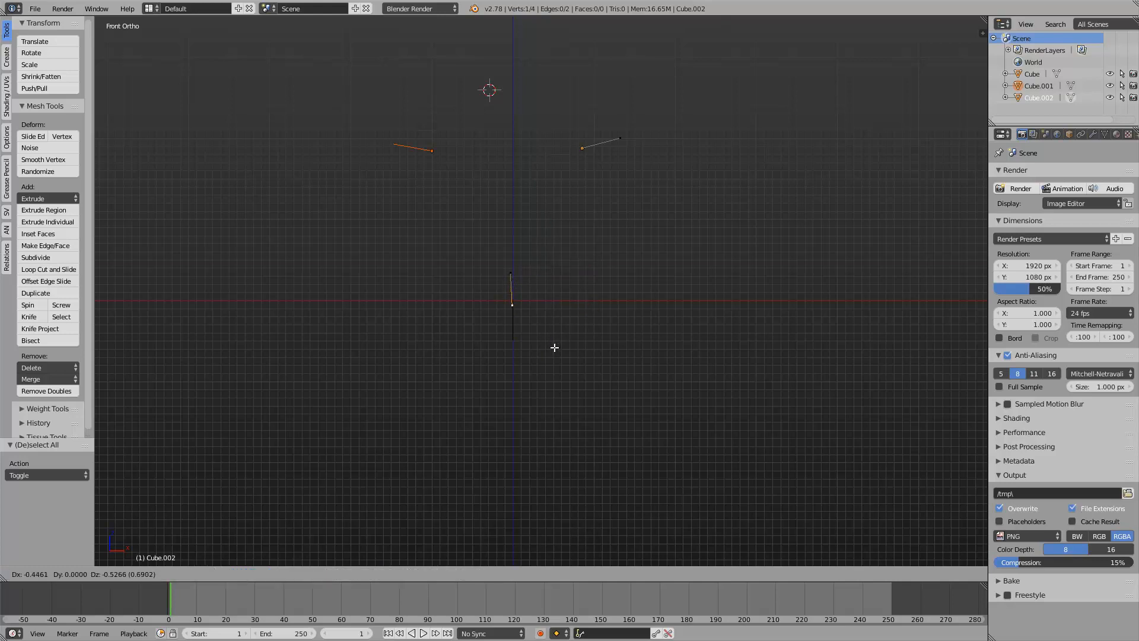
click(553, 349)
key(a)
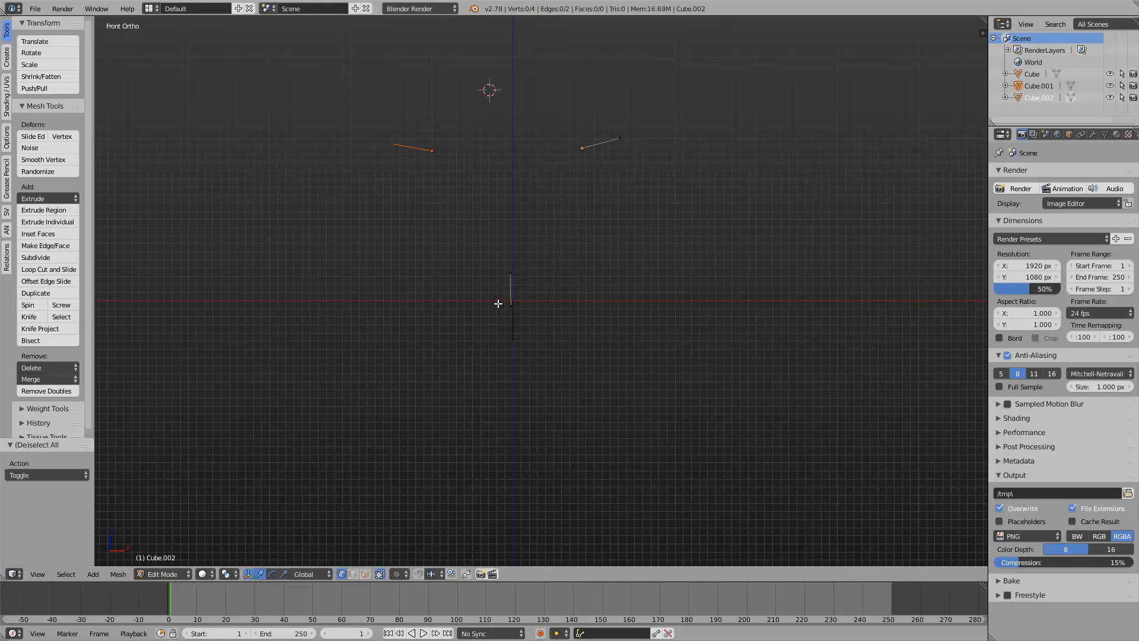
Duplicate the nose line's lower vertex about X -1.07, Z -0.42 and extrude it four times into a shallow upward-curving mouth below the origin
drag(497, 303, 539, 321)
key(shift+d)
click(452, 355)
key(e)
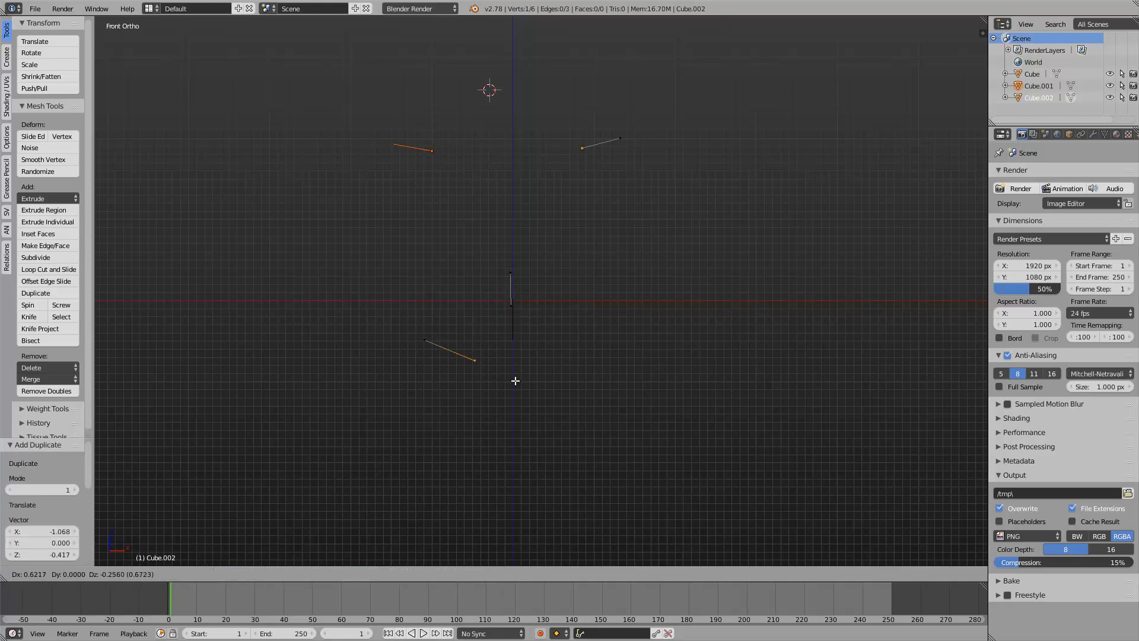
click(509, 379)
key(e)
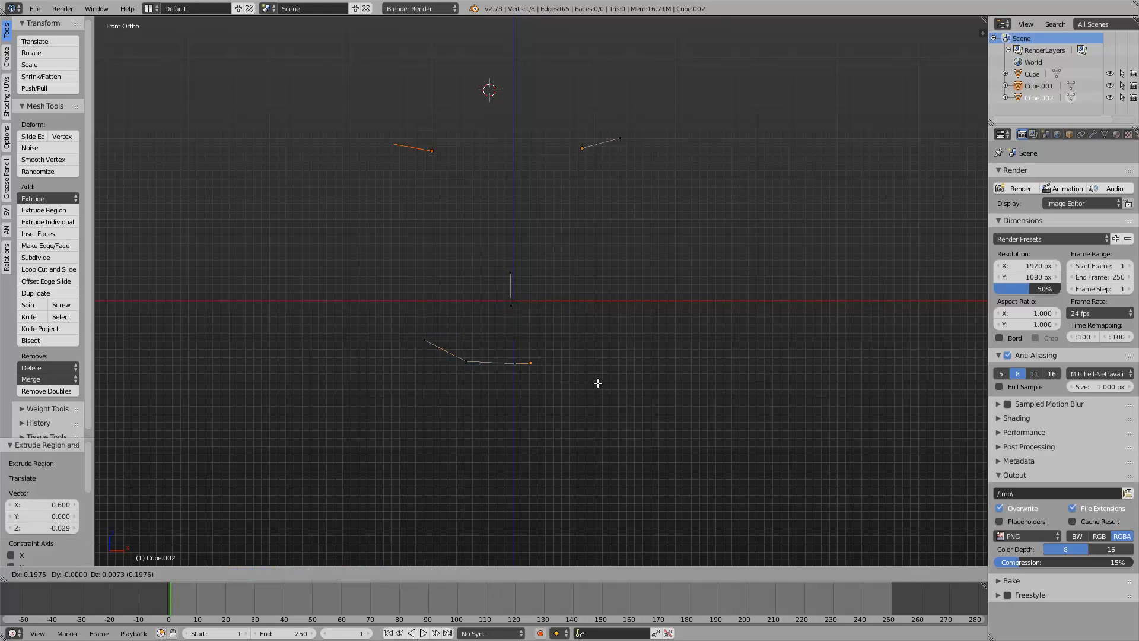
click(621, 382)
key(e)
click(596, 326)
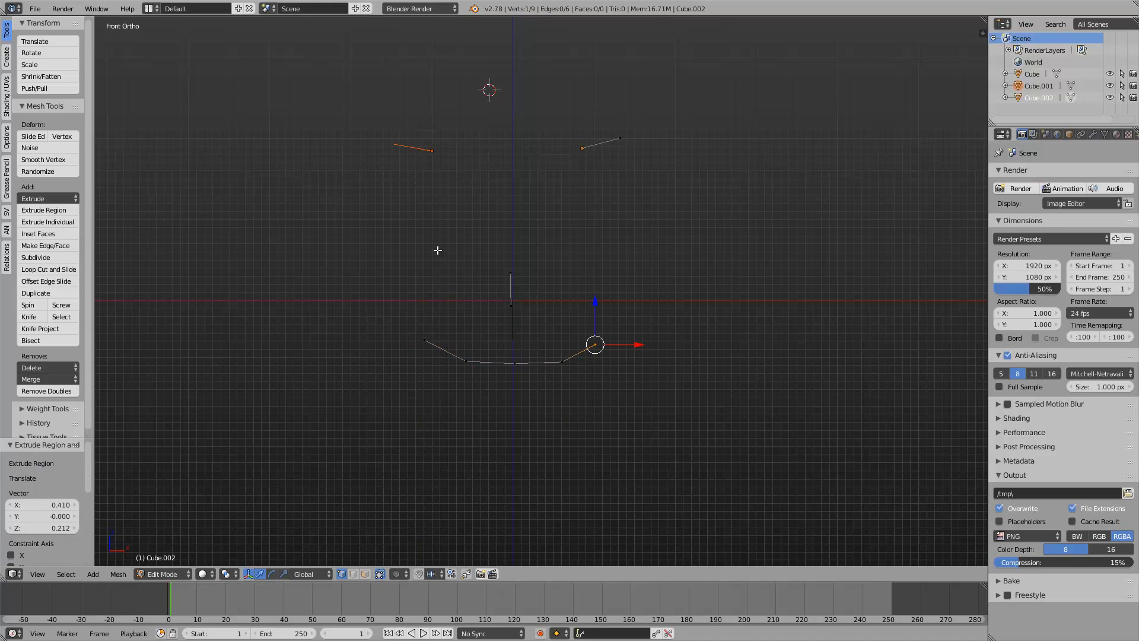
Duplicate the mouth's outer vertex on the negative X side about Z 1.81 upward, and duplicate that vertex about X 2.15 across for the other eye
right_click(425, 339)
key(shift+d)
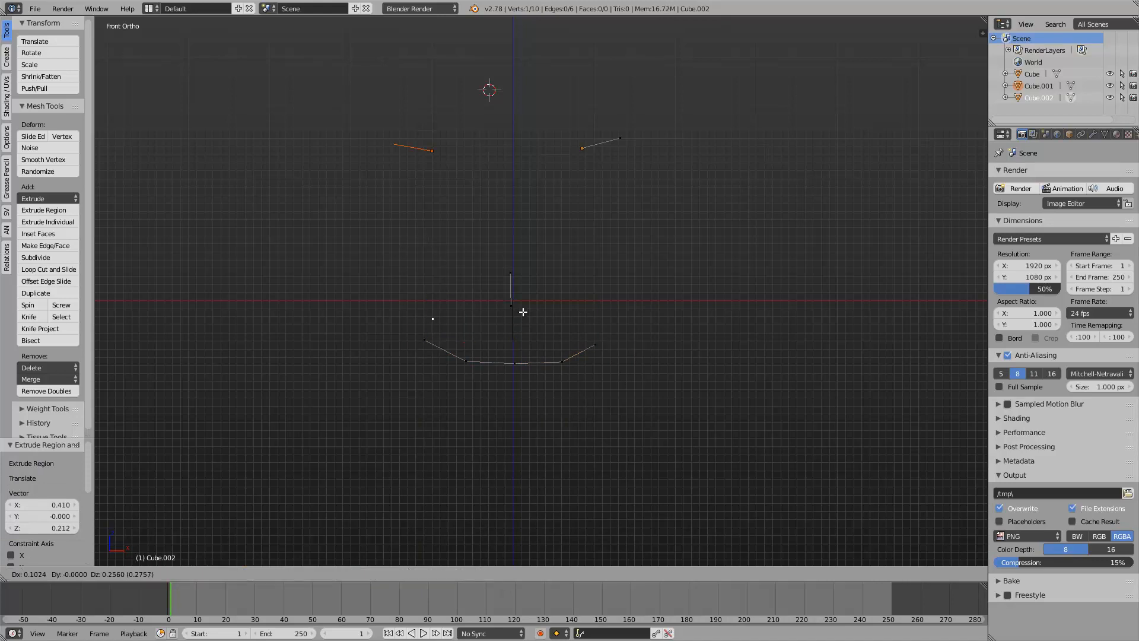
click(510, 190)
key(shift+d)
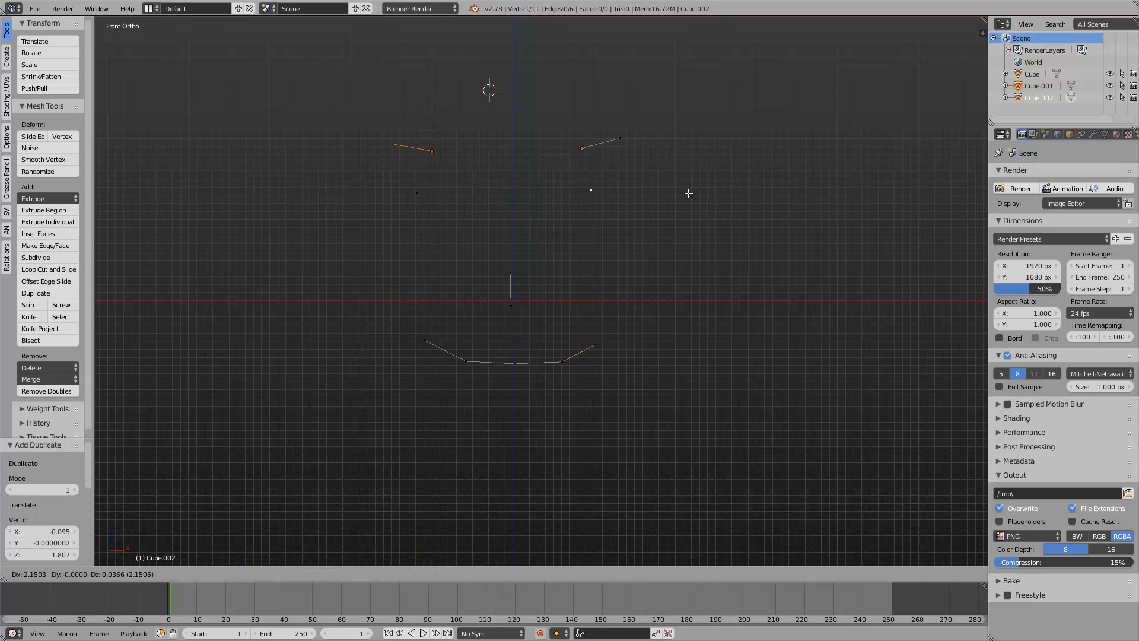
click(687, 191)
key(Tab)
key(Tab)
Extrude each eye vertex downward about 0.2 to 0.25 into a short line, then return to Object Mode and clear the selection
right_click(410, 200)
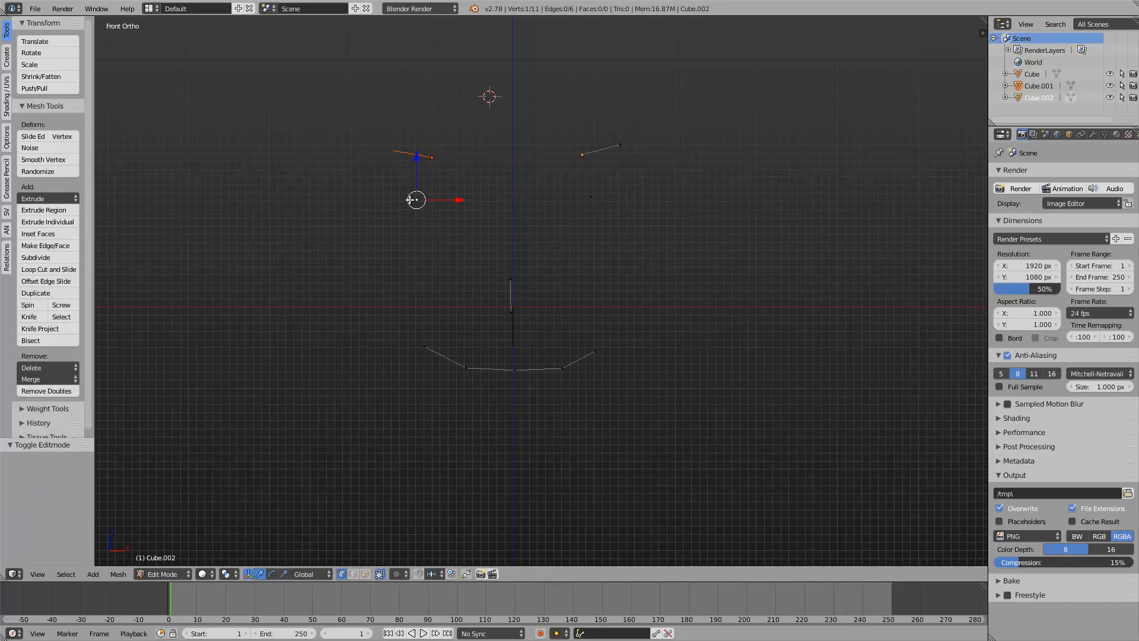
key(e)
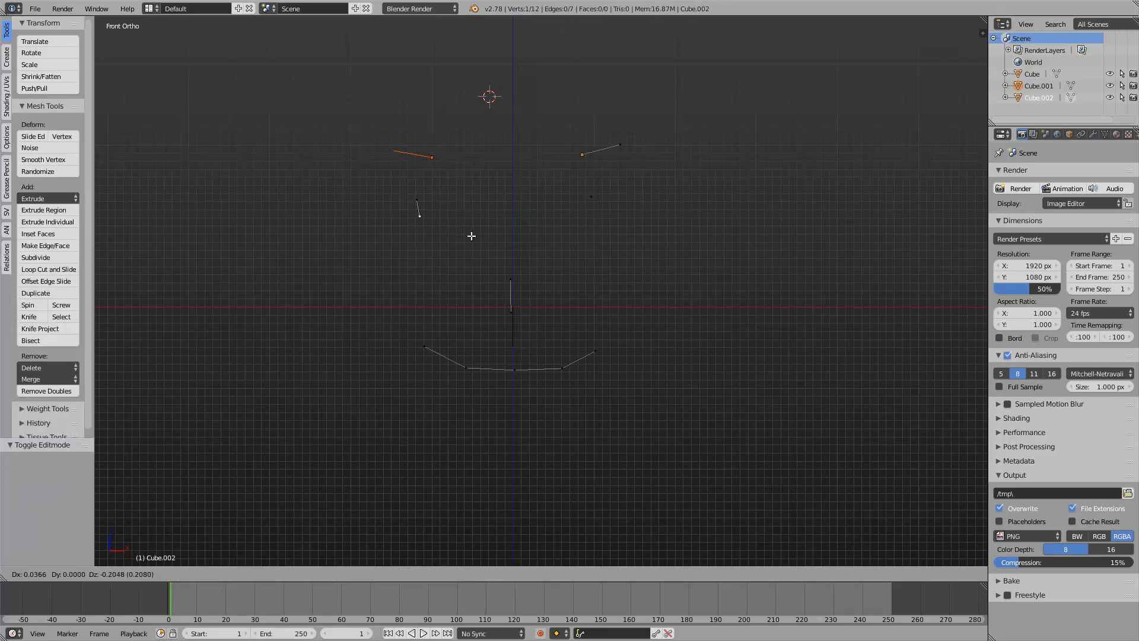
click(532, 226)
right_click(606, 200)
key(e)
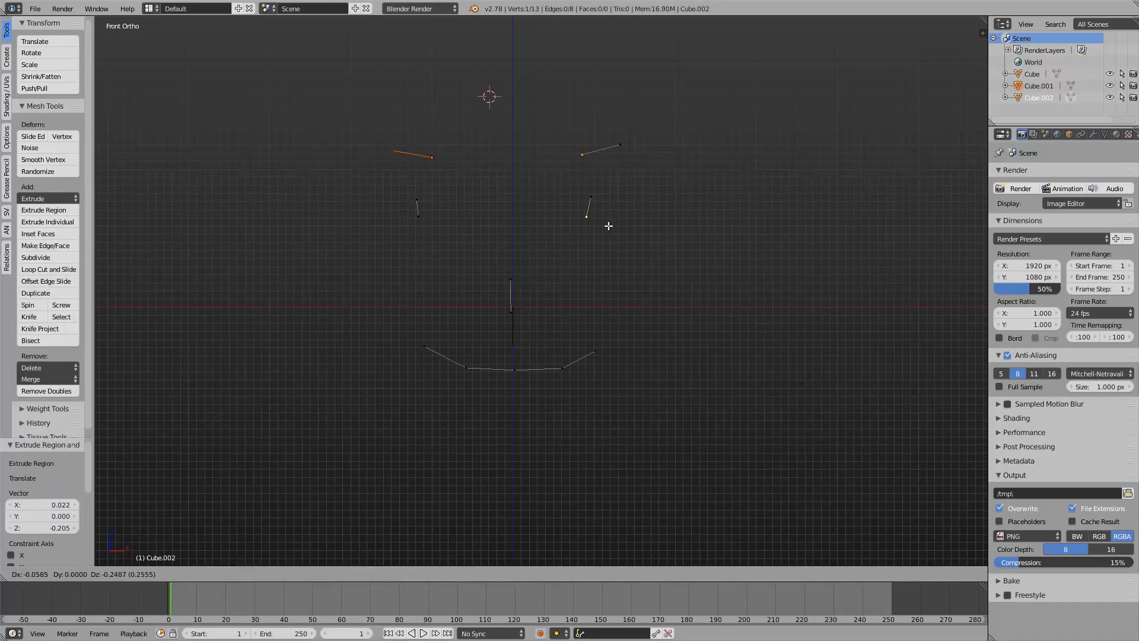
click(610, 226)
key(Tab)
shift+middle_drag(581, 222, 581, 244)
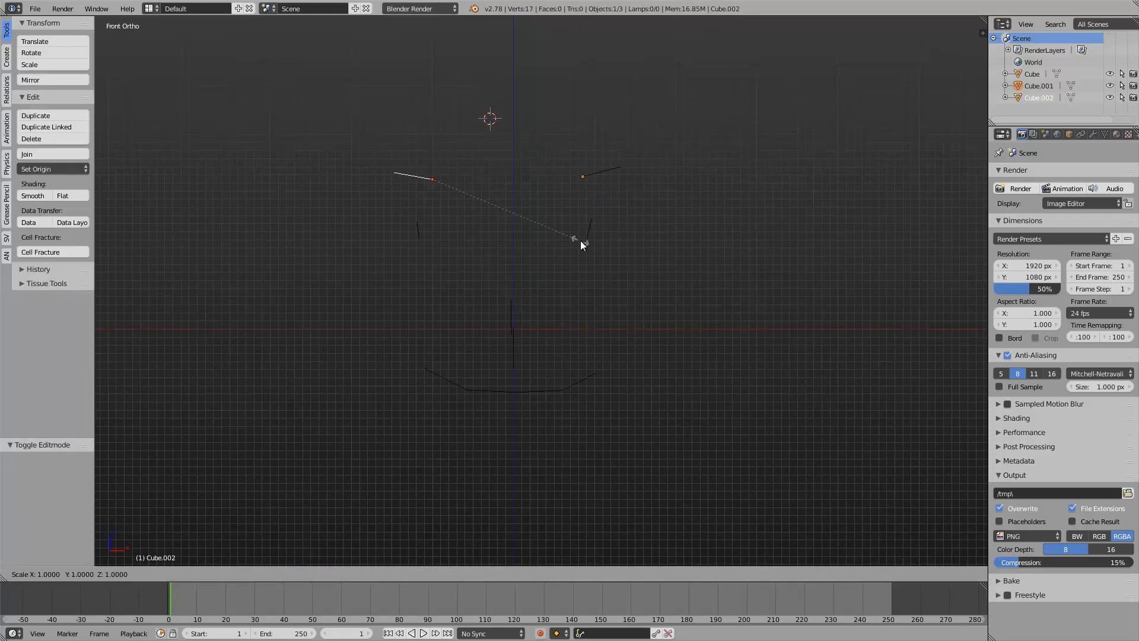
key(a)
key(a)
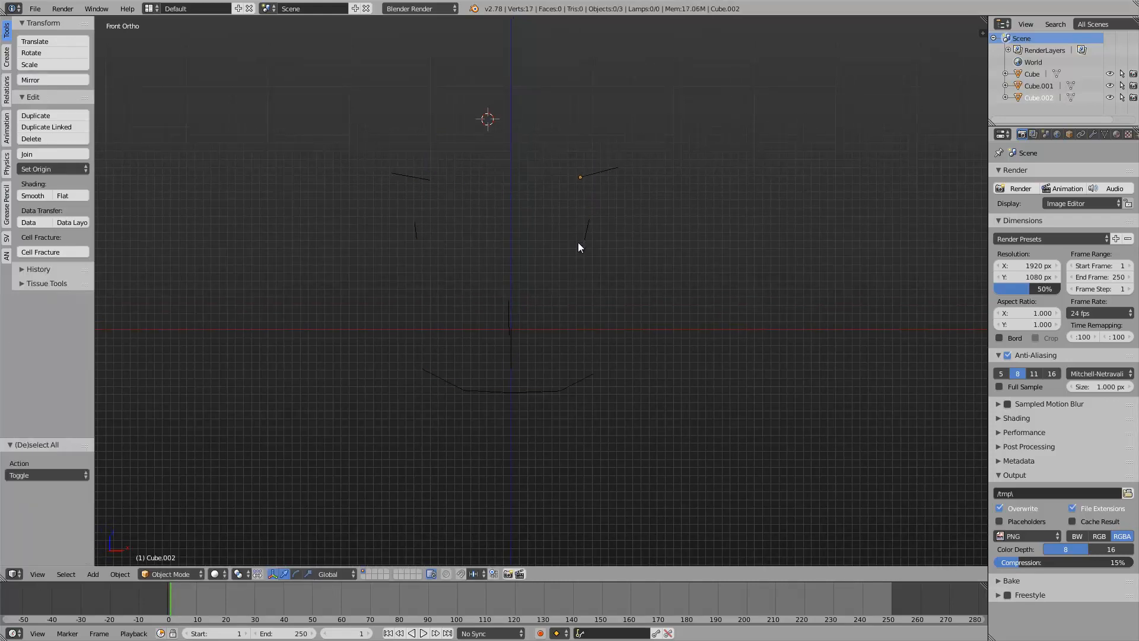
key(a)
Save the scene in the Dropbox folder as sv_facerobot_001.blend
key(ctrl+s)
click(284, 54)
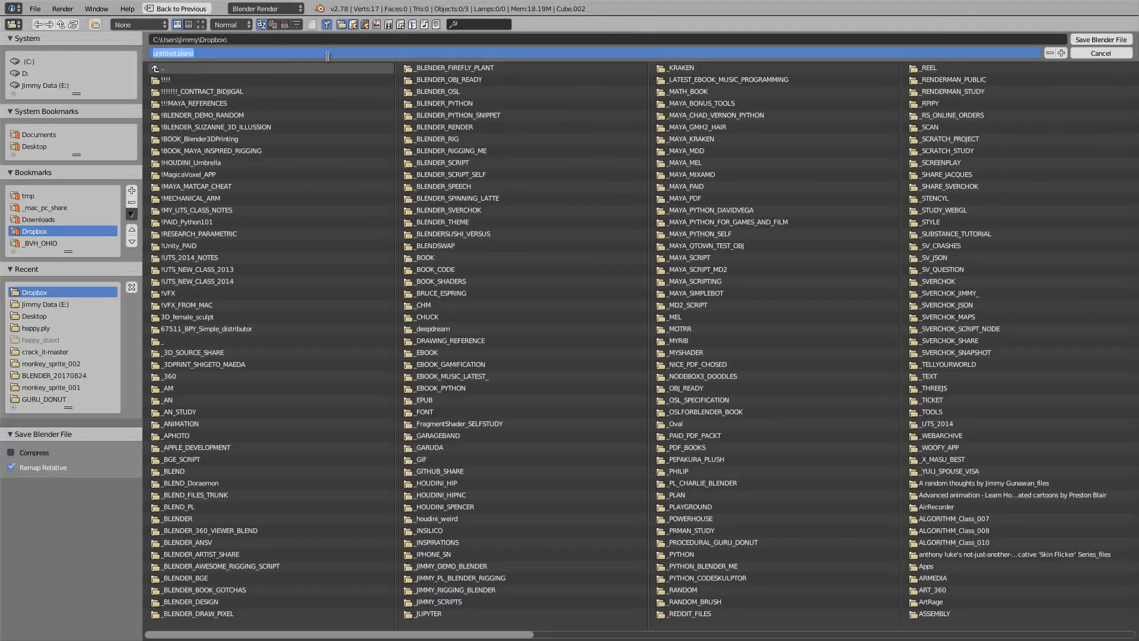
text(sv_facerobot_001)
key(Return)
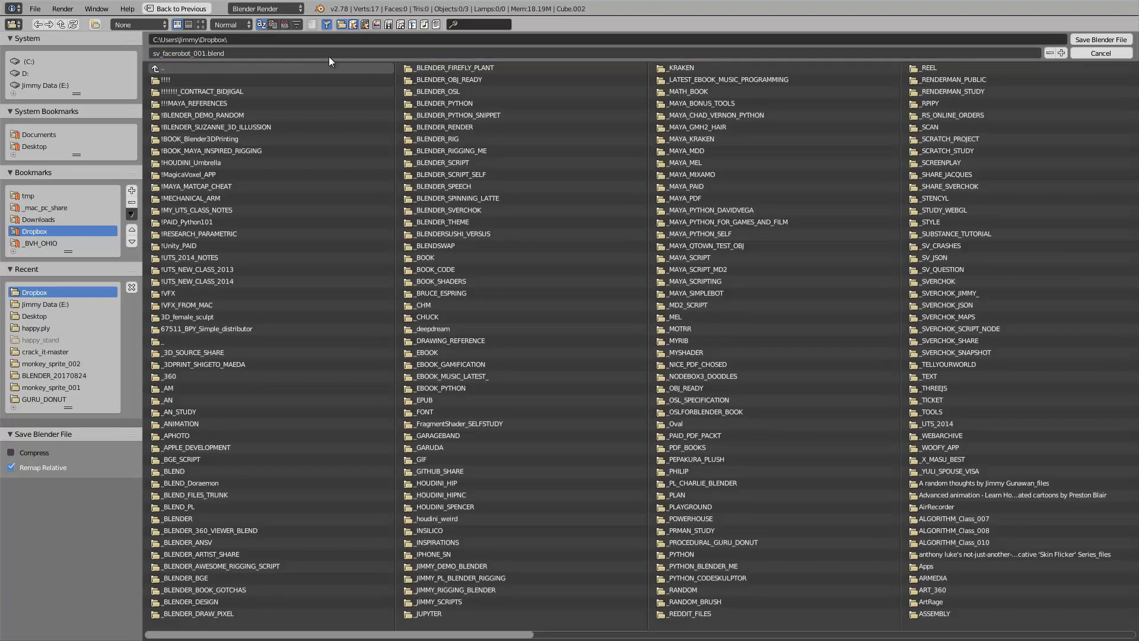
click(1085, 39)
Examine which lines of the face belong to each of the mesh objects
key(a)
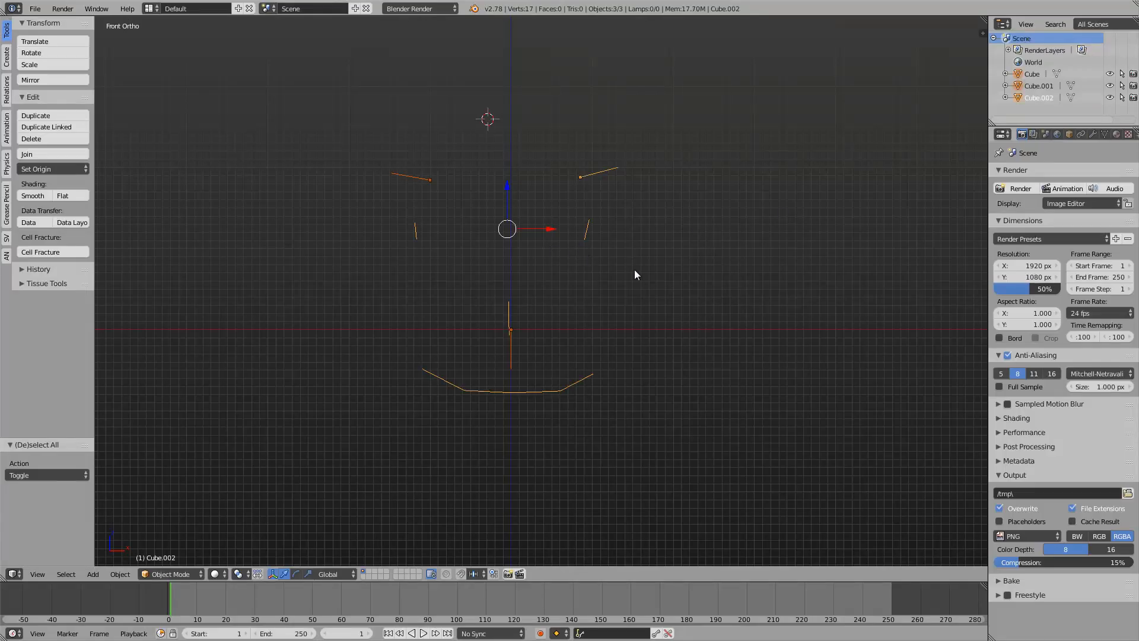
scroll(642, 299, up, 1)
click(646, 299)
scroll(517, 281, up, 1)
key(Tab)
key(Tab)
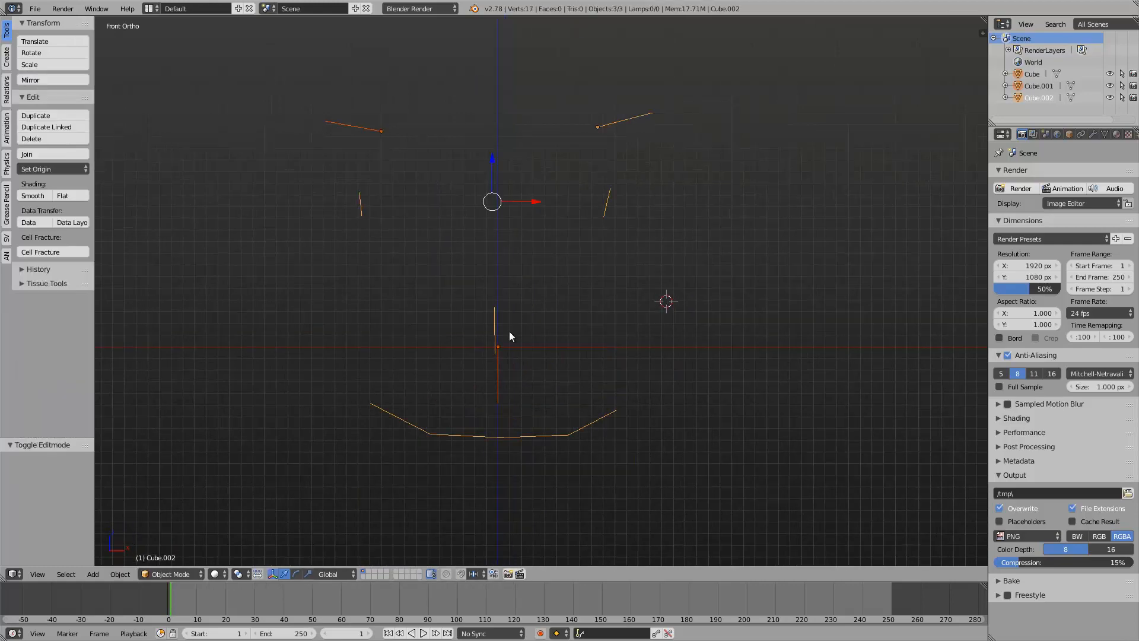
click(498, 351)
key(Tab)
key(Tab)
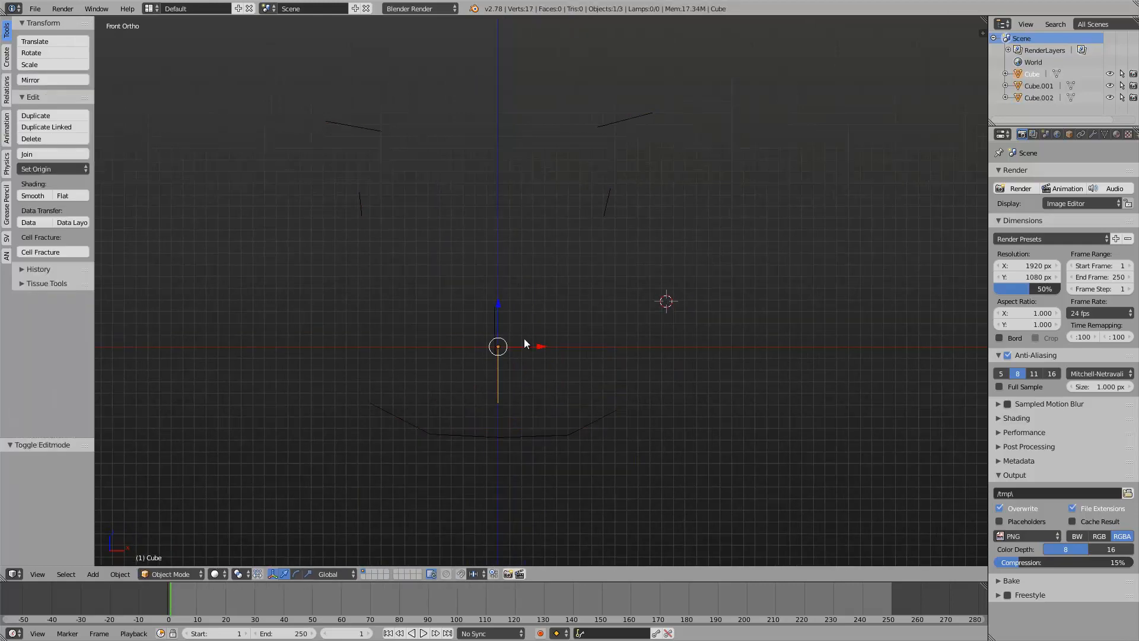
key(a)
click(497, 352)
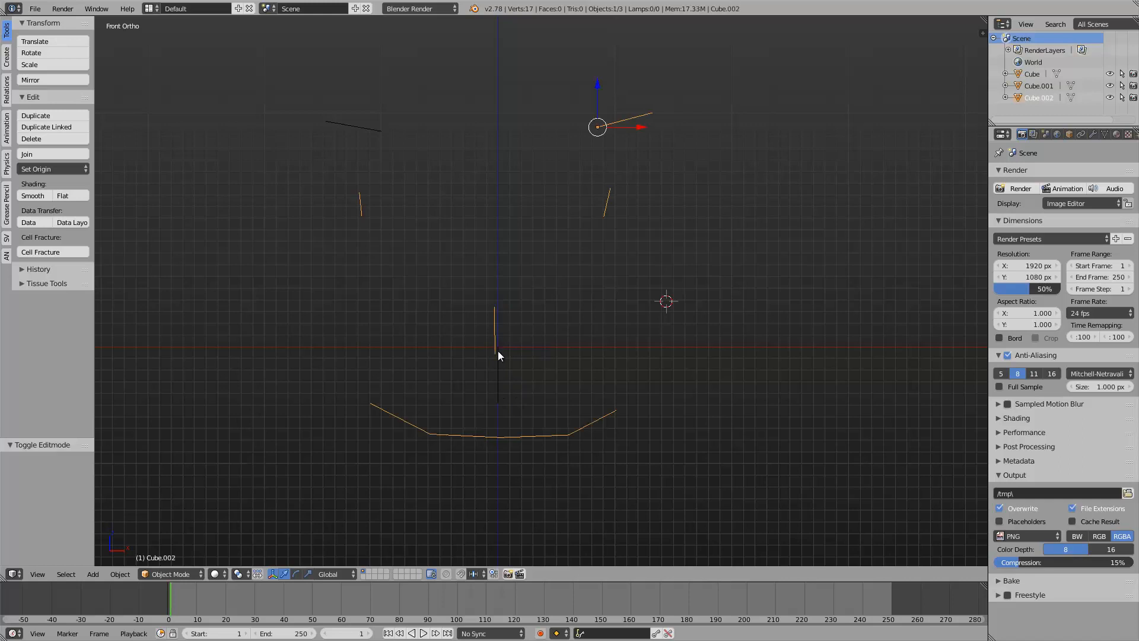
key(Tab)
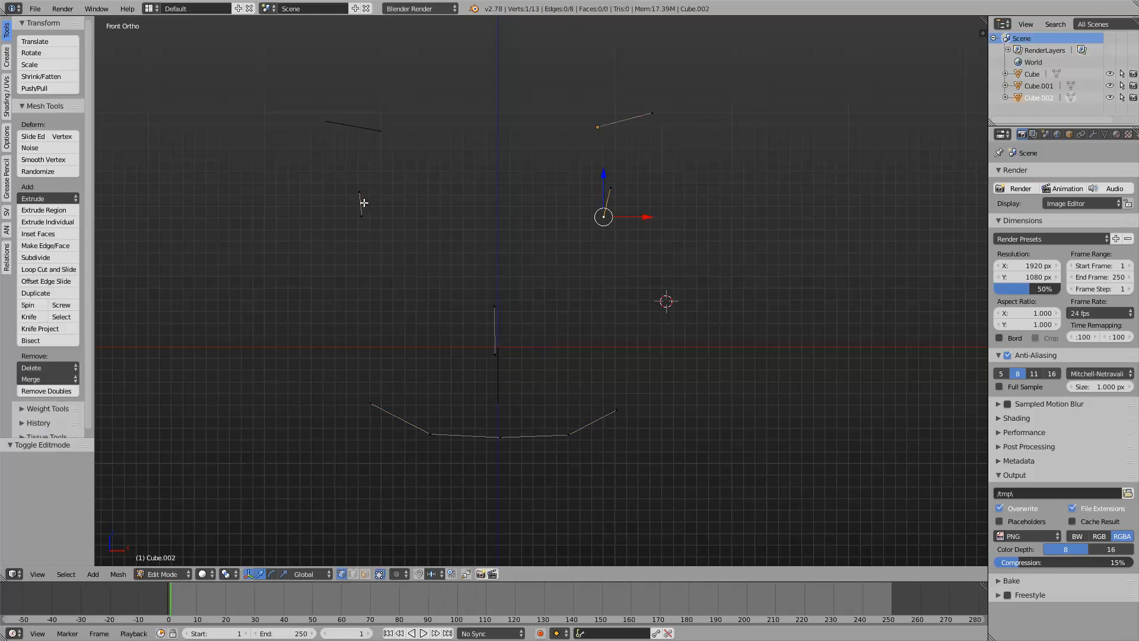
key(a)
key(a)
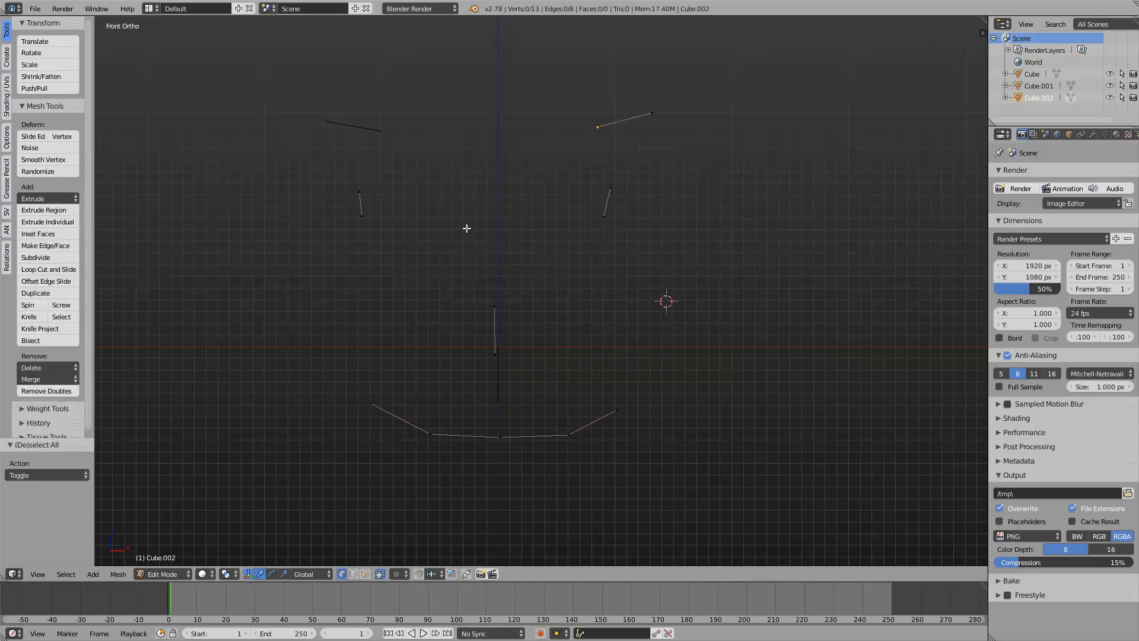
key(Tab)
key(g)
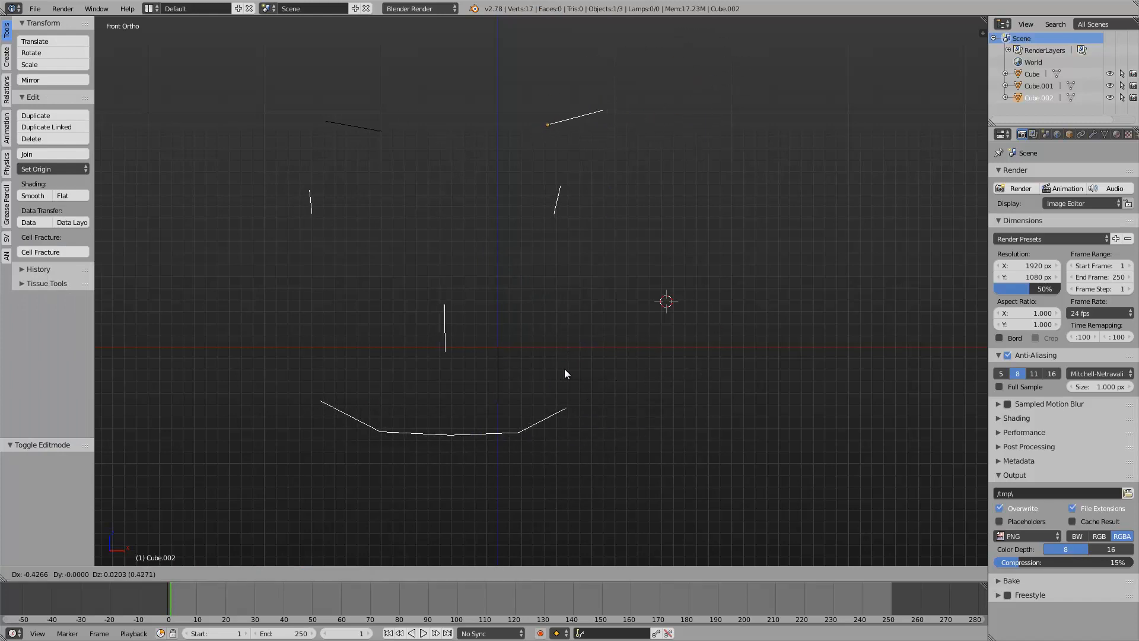
right_click(564, 368)
Join the object holding most of the face lines with the eyebrow object on the negative X side, keeping the eyebrow object active
right_click(343, 122)
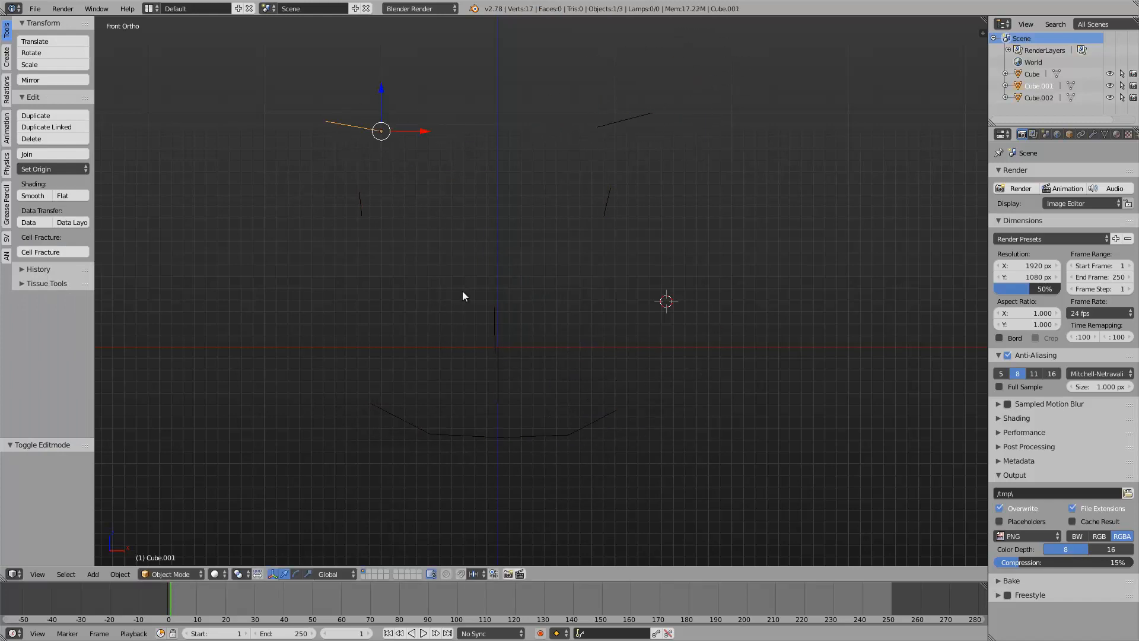
right_click(497, 318)
shift+right_click(350, 127)
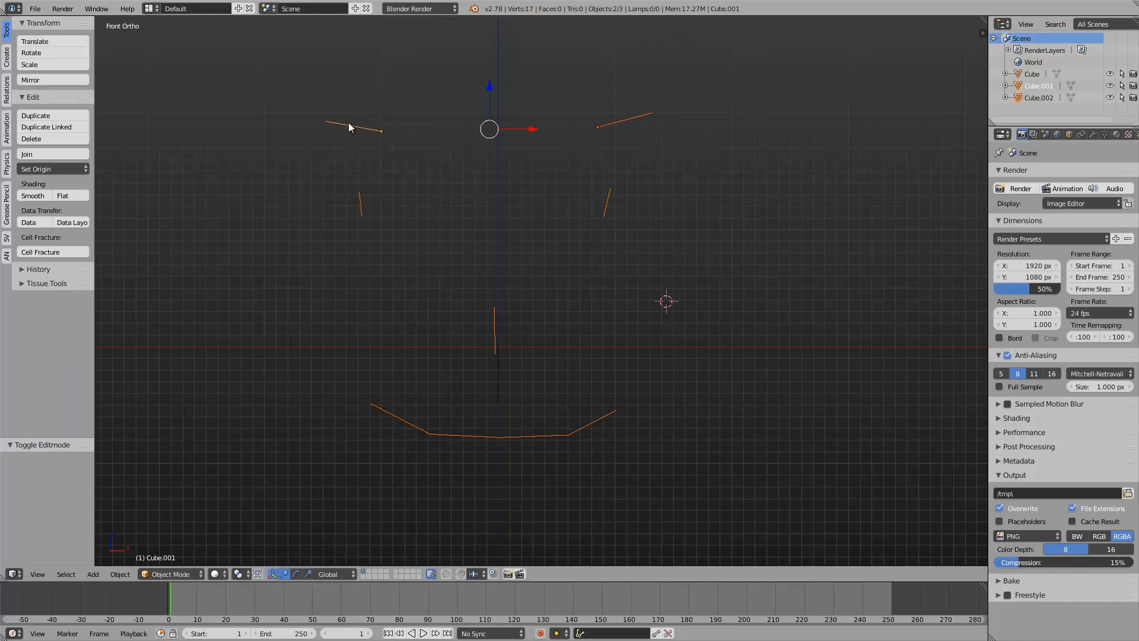
key(ctrl+j)
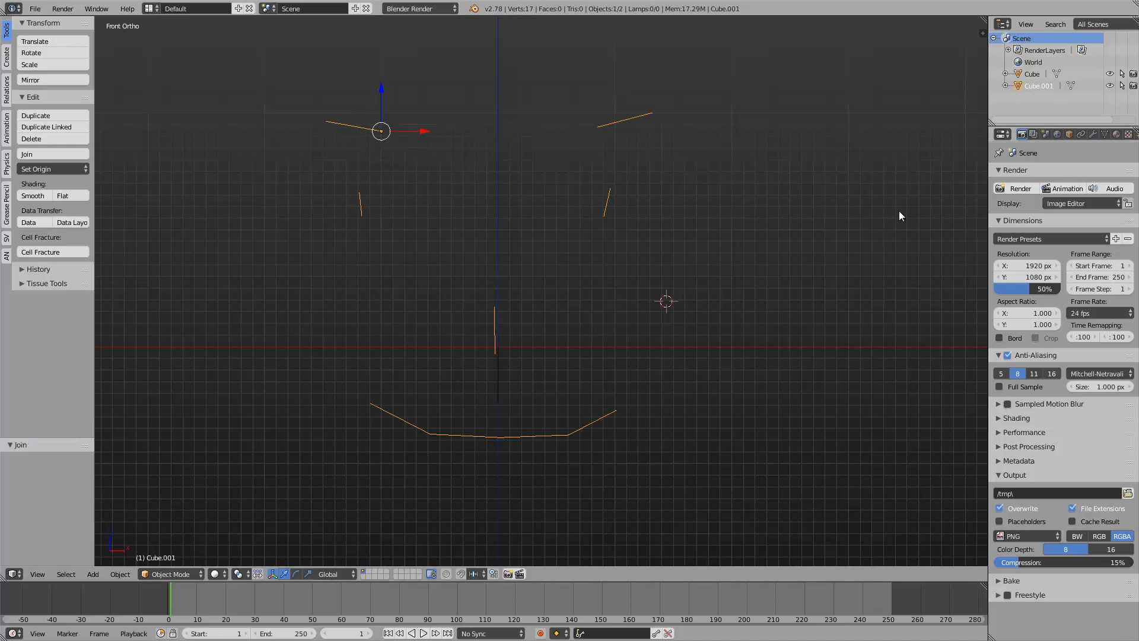
key(r)
key(Escape)
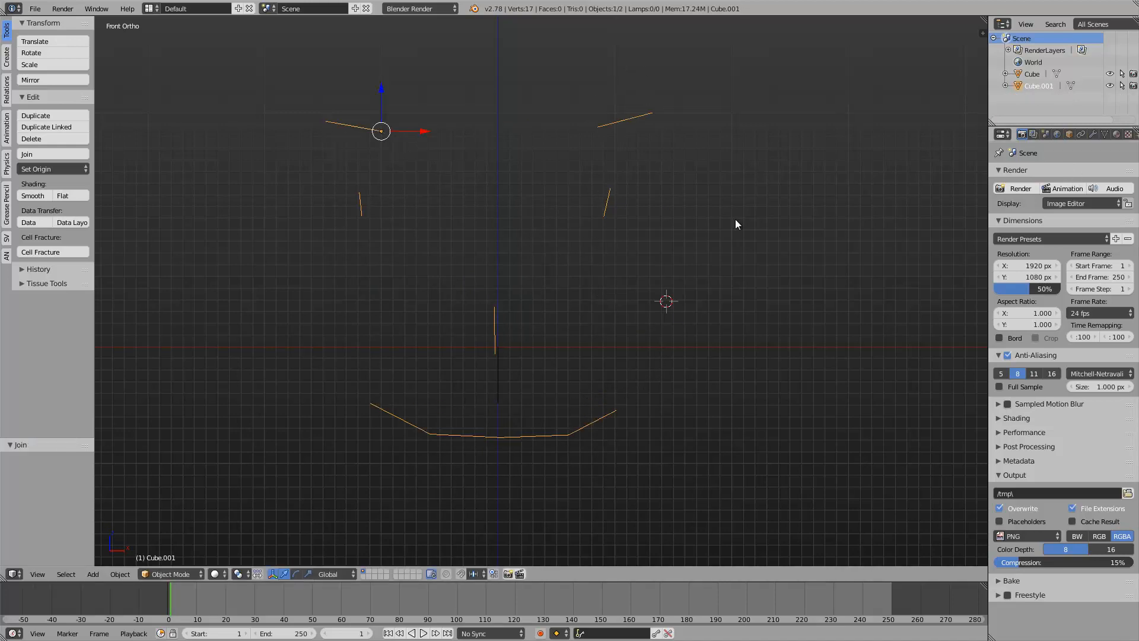
Delete the leftover Cube object that holds the extra vertical line below the origin
click(1033, 74)
key(g)
click(637, 216)
key(x)
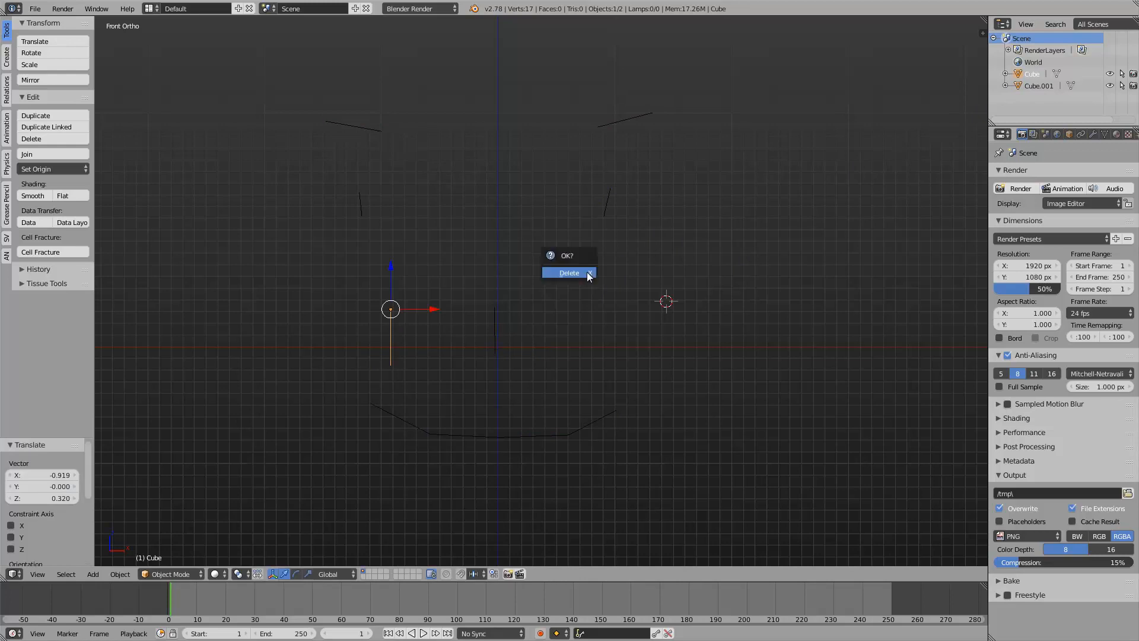
click(586, 271)
Add a Skin modifier to the joined face object
click(1096, 135)
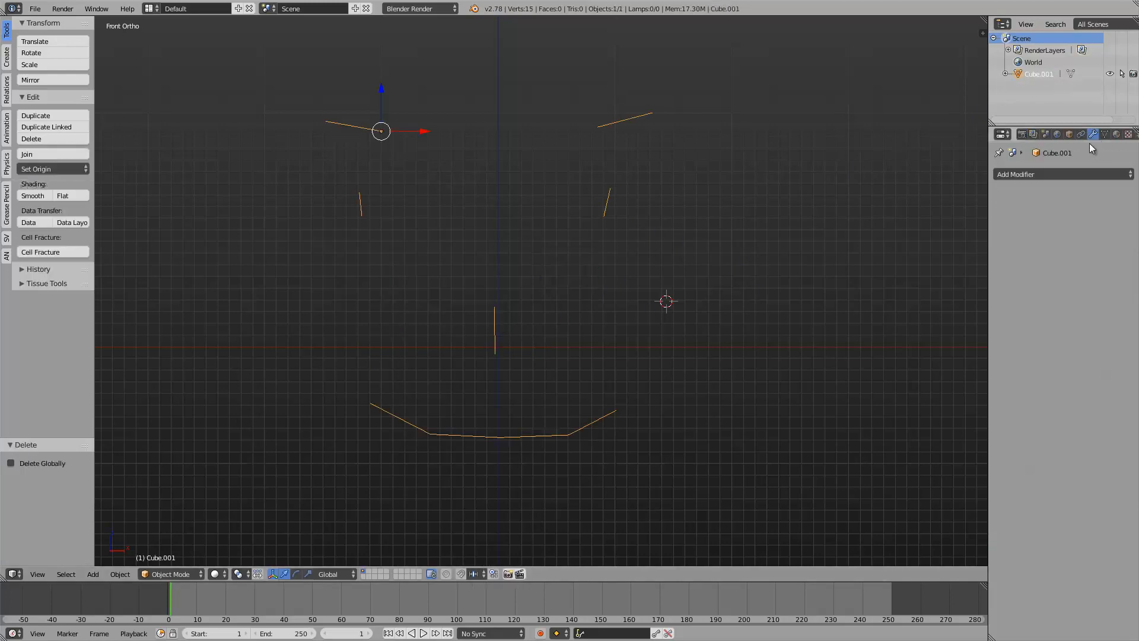
click(1077, 174)
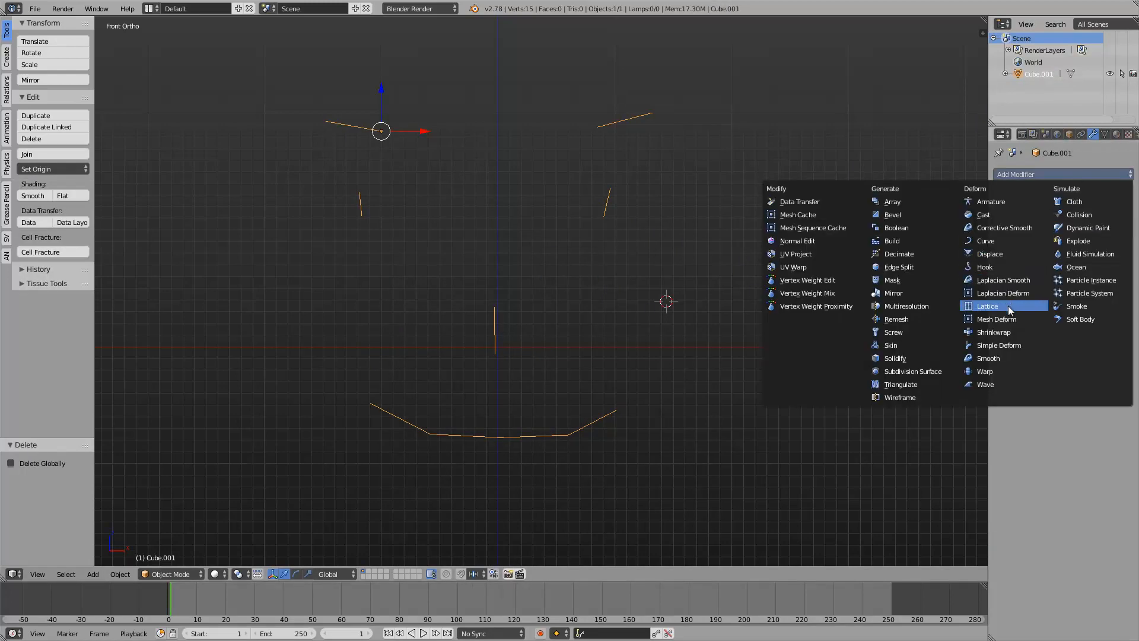
click(940, 345)
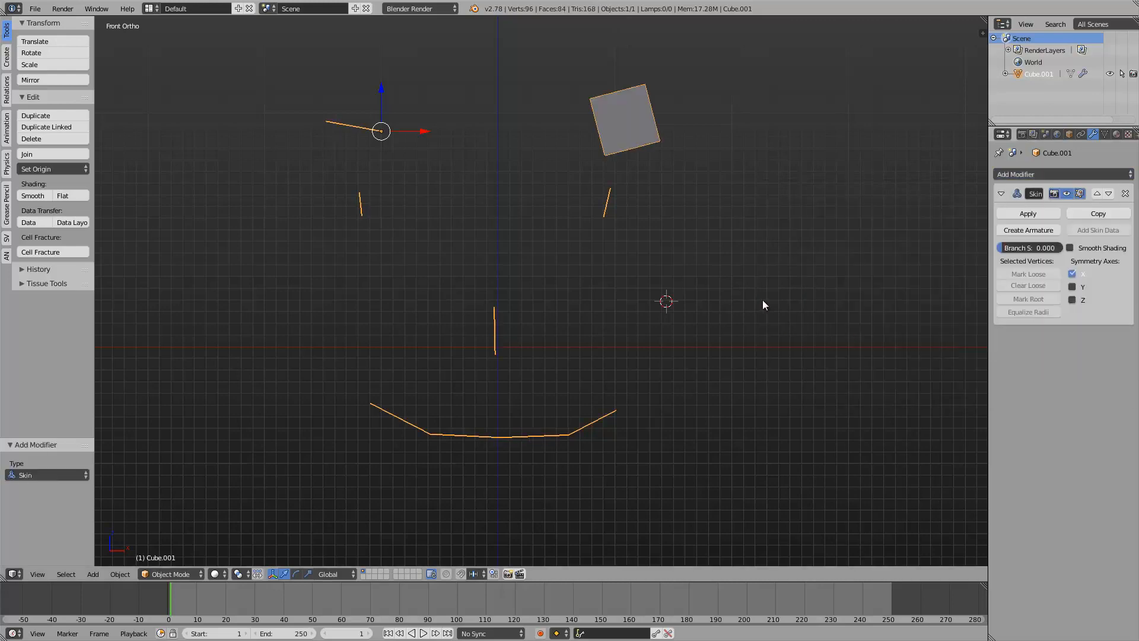
In Edit Mode, select all vertices of the face and mark skin roots so every separate line gets a skin
key(Tab)
key(Tab)
key(Tab)
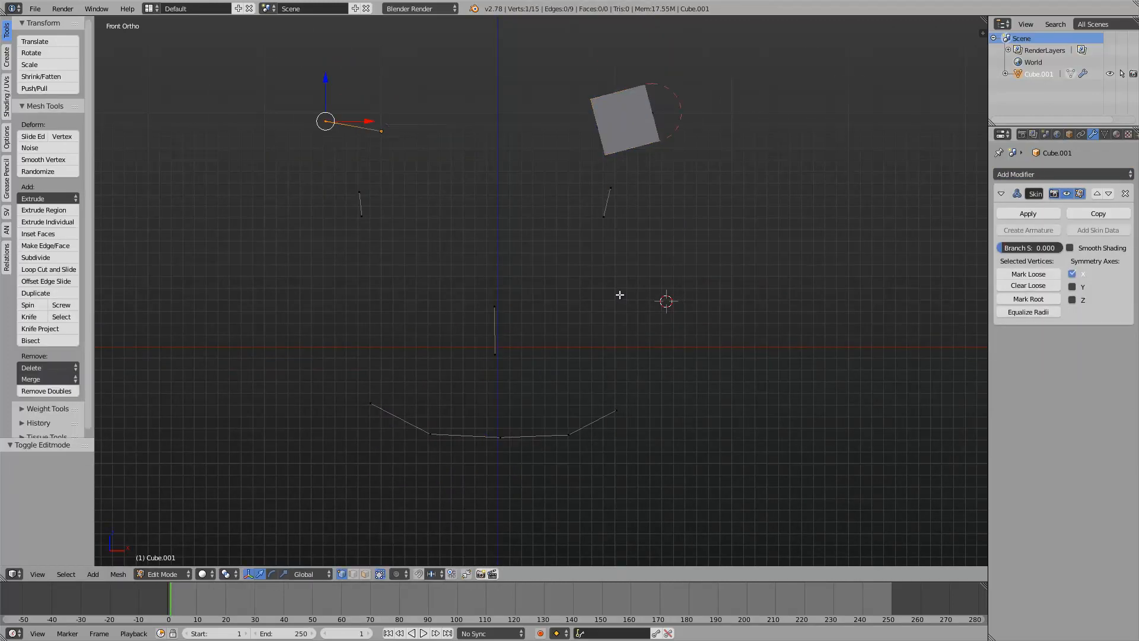
key(a)
key(a)
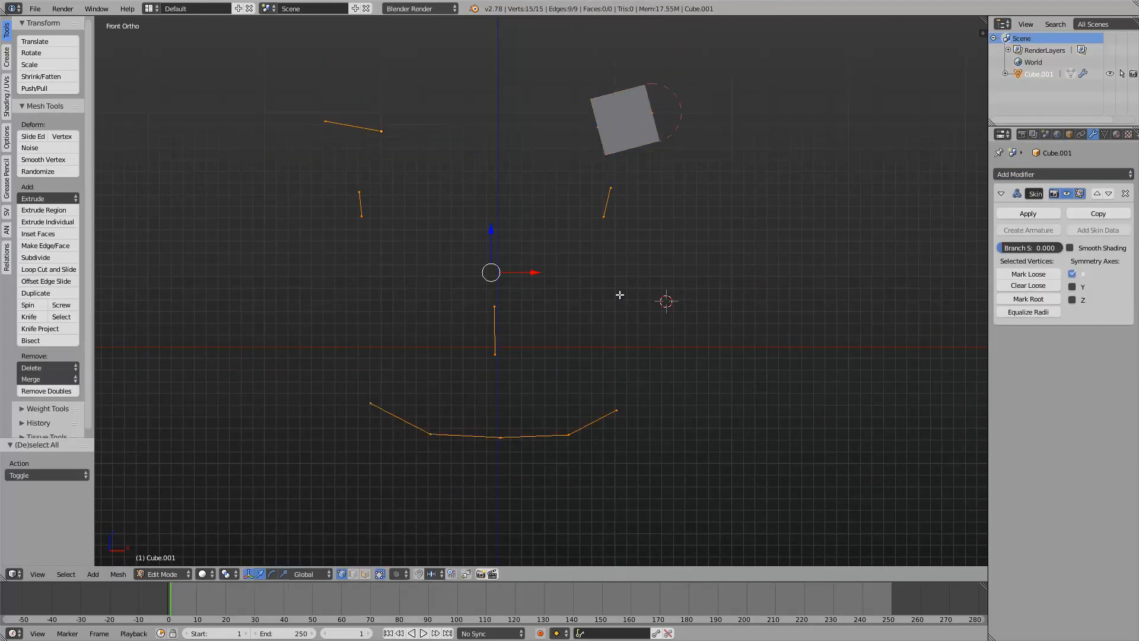
key(a)
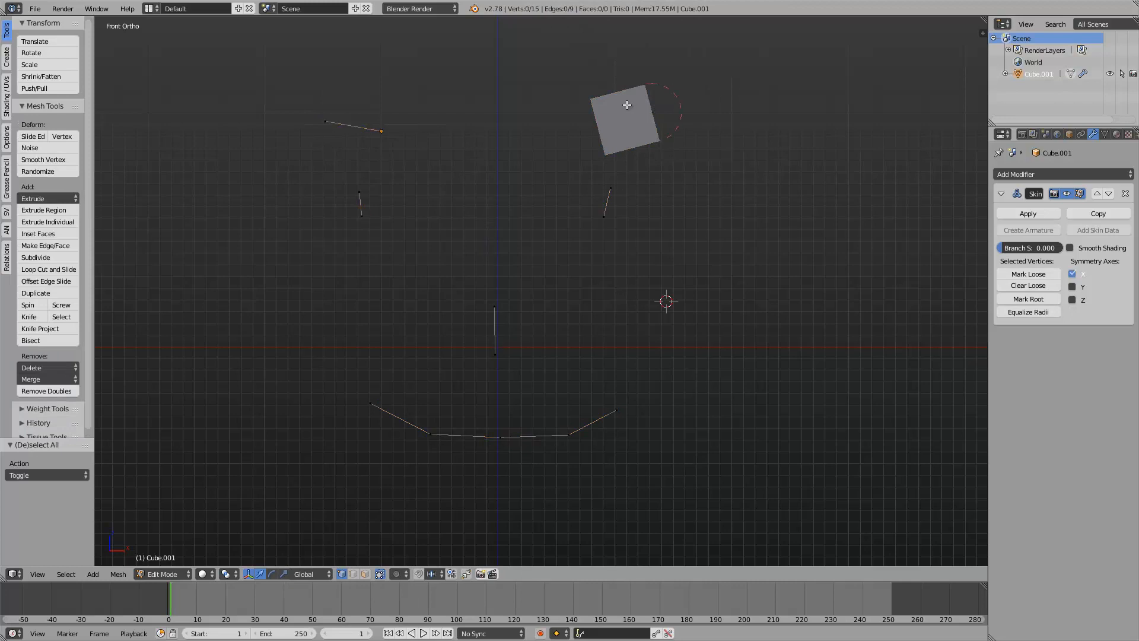
key(a)
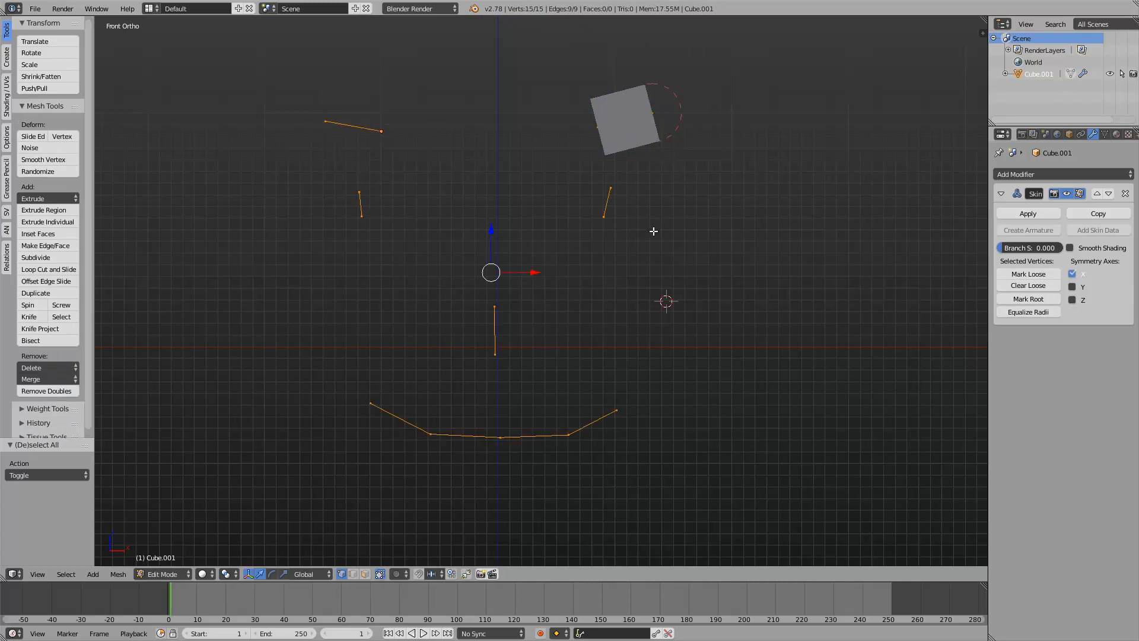
key(space)
text(Merg)
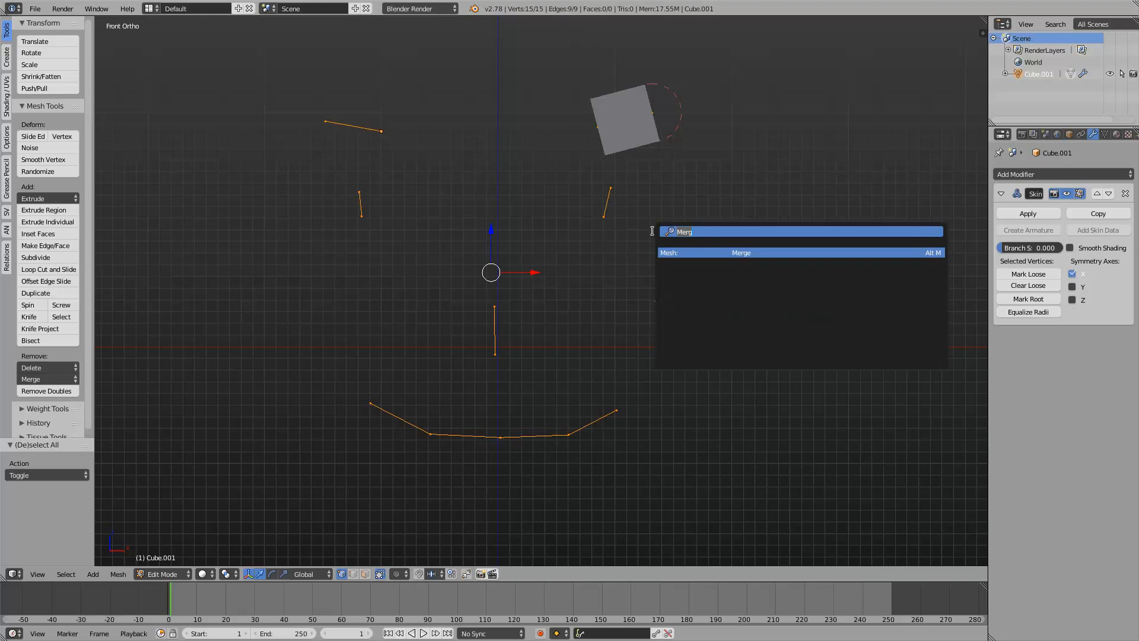
text(mark root)
key(Return)
key(Tab)
key(Tab)
key(Tab)
key(Tab)
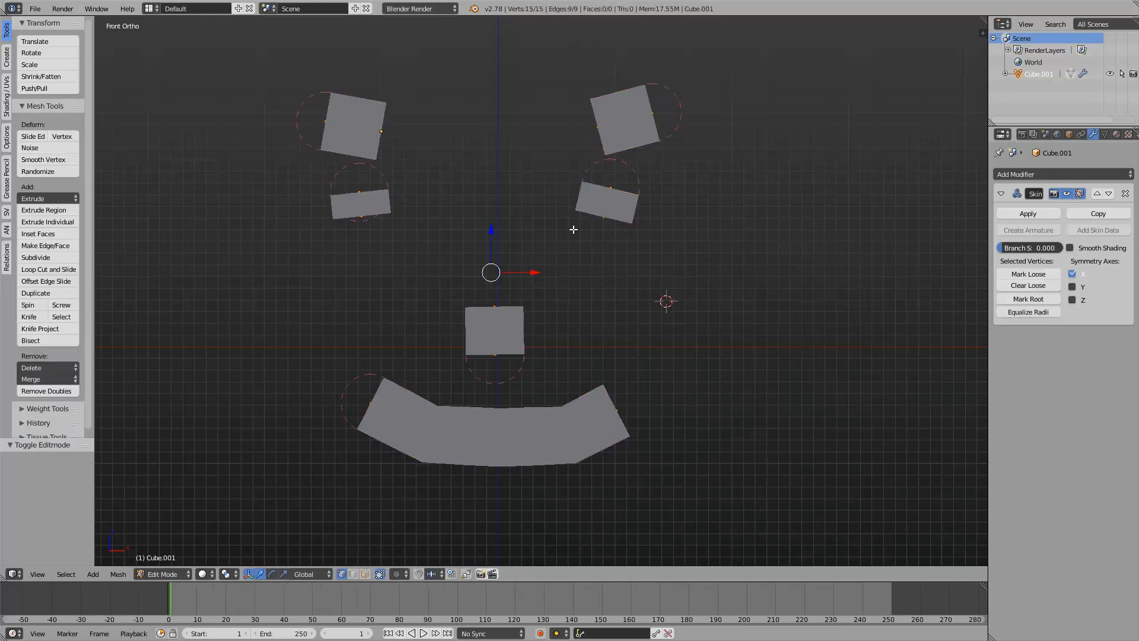
Lengthen the negative X eyebrow by moving its outer vertex about 0.18 outward and 0.05 up, and its inner vertex toward the face centre
right_click(315, 122)
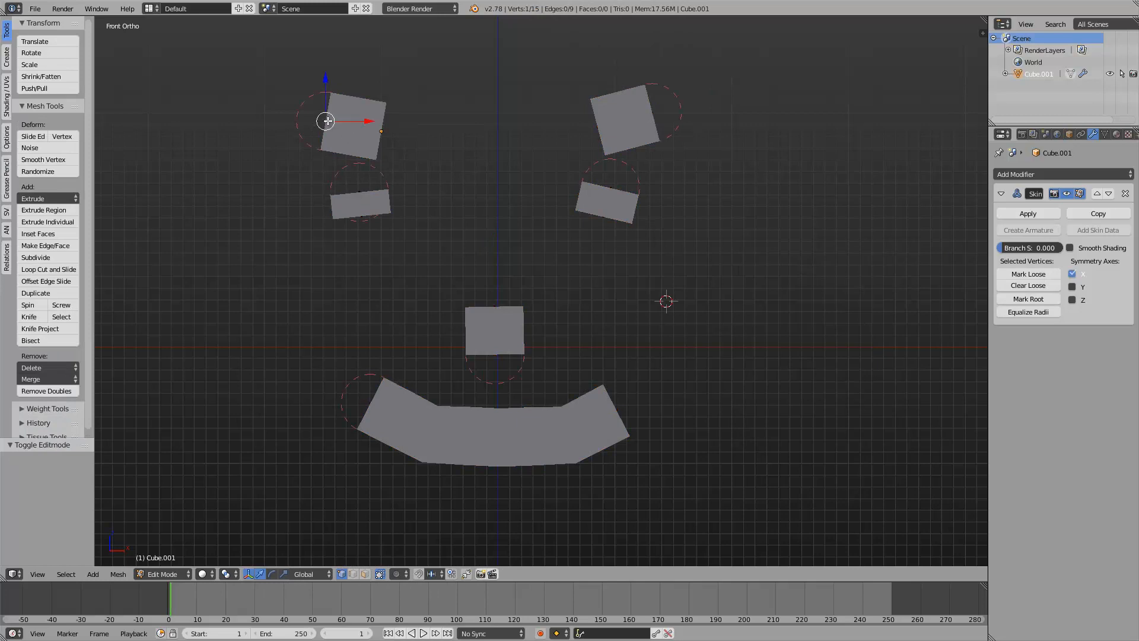
key(g)
click(307, 116)
right_click(384, 123)
key(g)
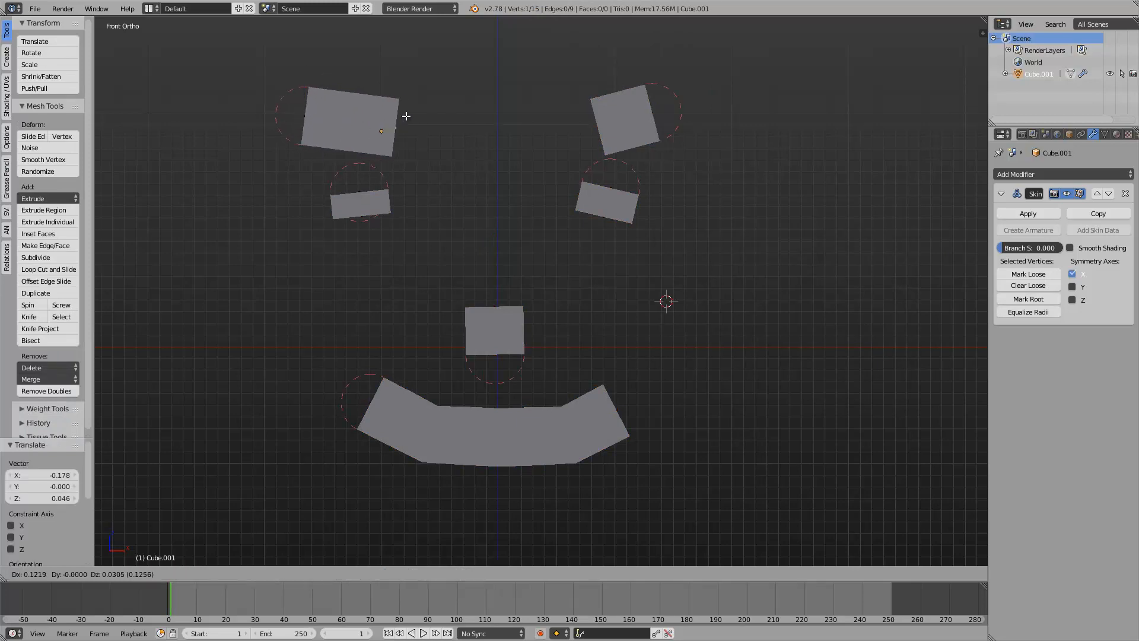
click(410, 118)
Lengthen the positive X eyebrow by moving its inner vertex about 0.32 toward the centre and its outer vertex about 0.26 outward
right_click(595, 127)
key(g)
click(561, 123)
right_click(650, 115)
key(g)
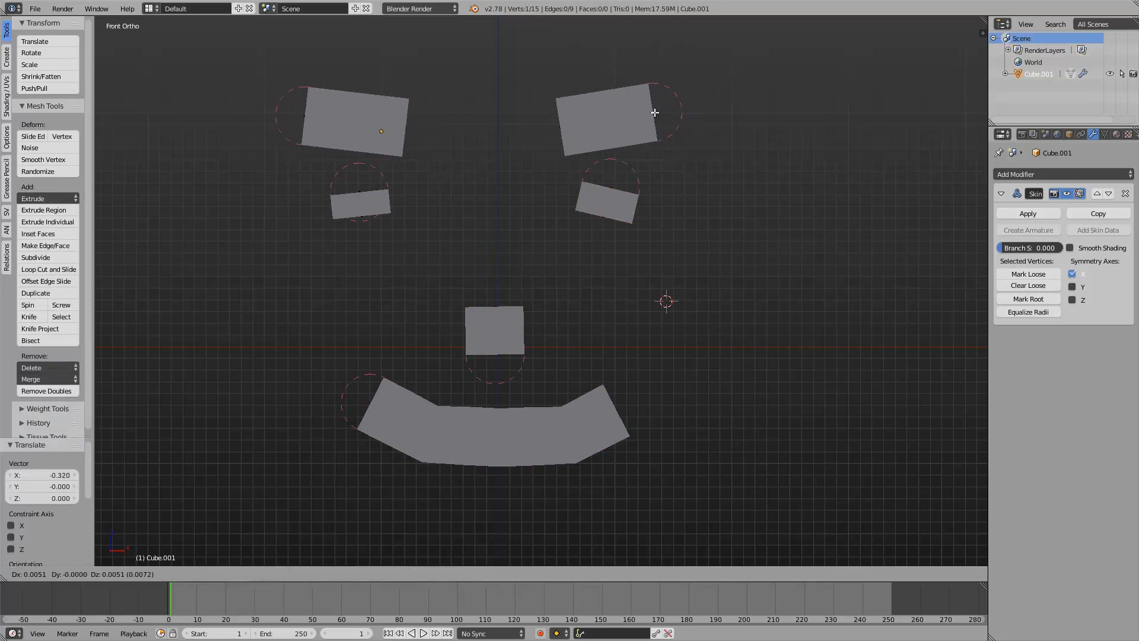
click(683, 111)
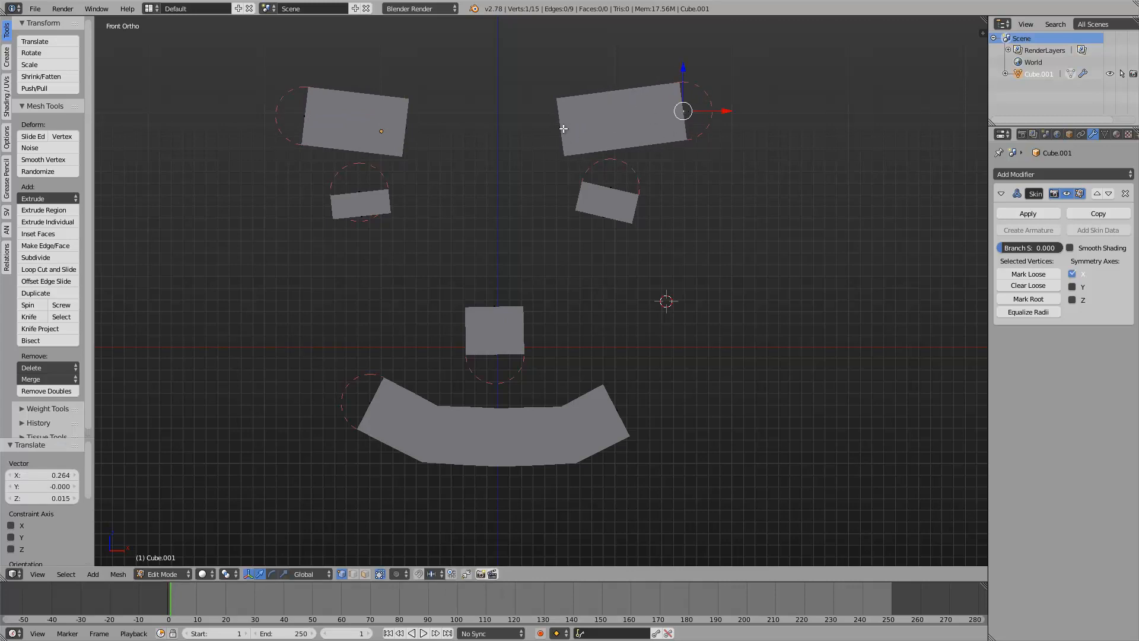
Move the outer vertex of the negative X eyebrow farther outward by about 0.14 and up by about 0.04
shift+middle_drag(580, 126, 582, 130)
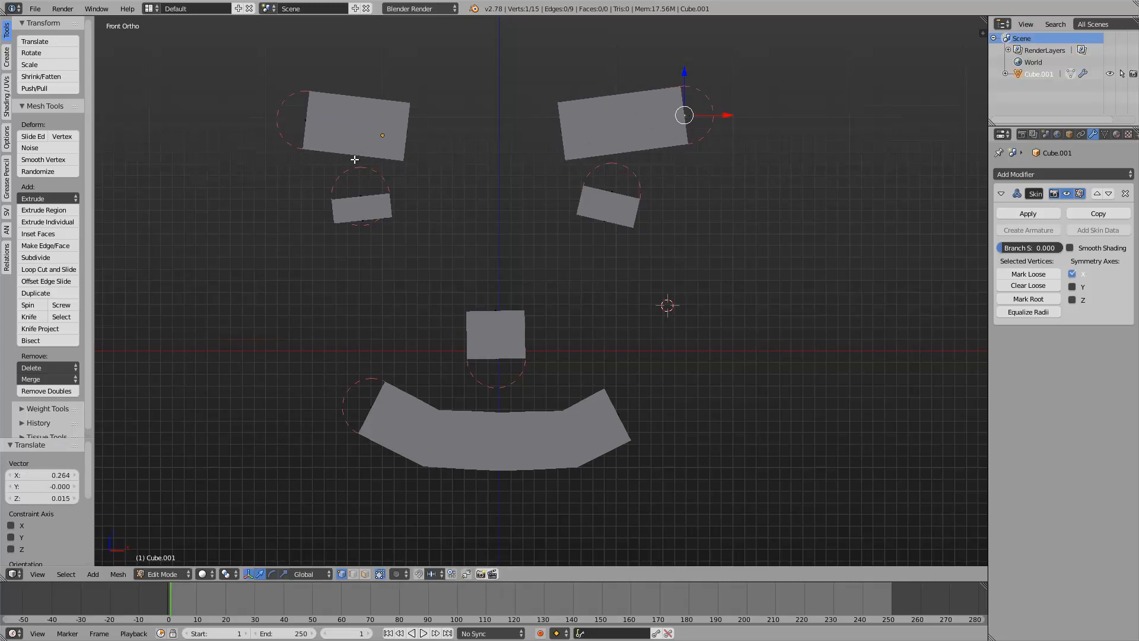
right_click(305, 118)
key(g)
click(291, 115)
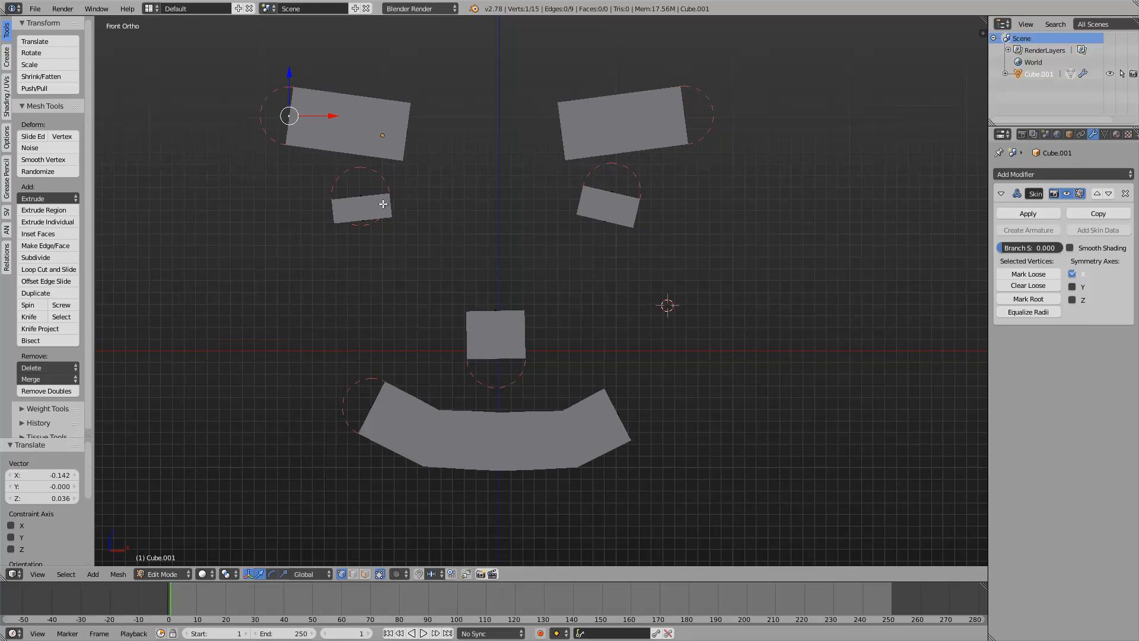
Make both eyes taller by moving the lower vertex of each eye down by about 0.25
right_click(383, 204)
key(g)
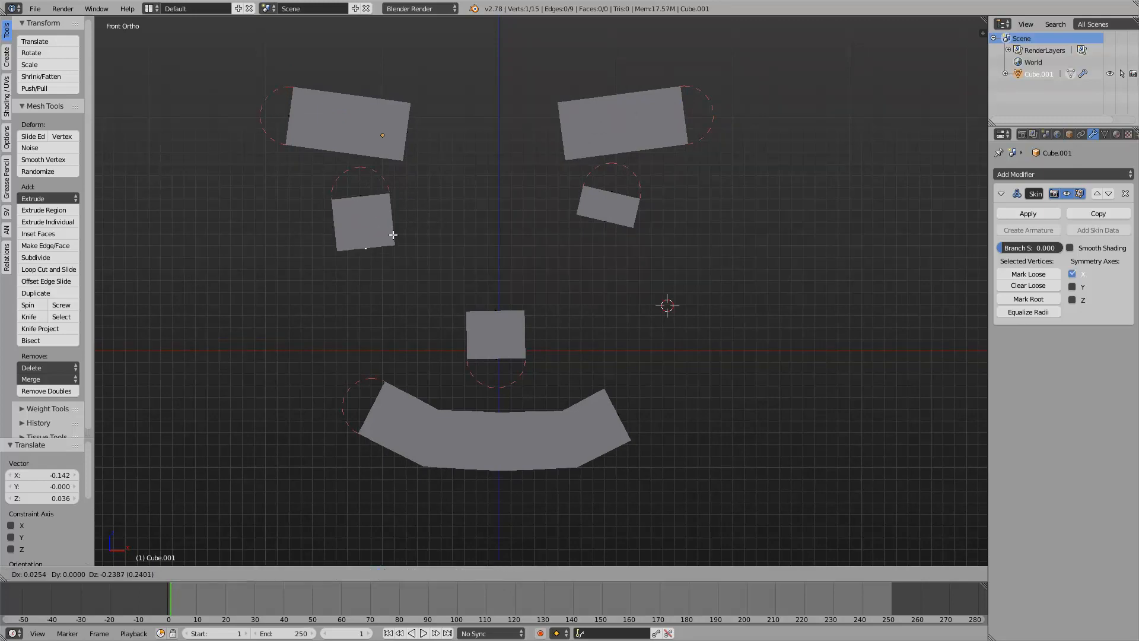
click(393, 235)
right_click(610, 220)
key(g)
click(604, 249)
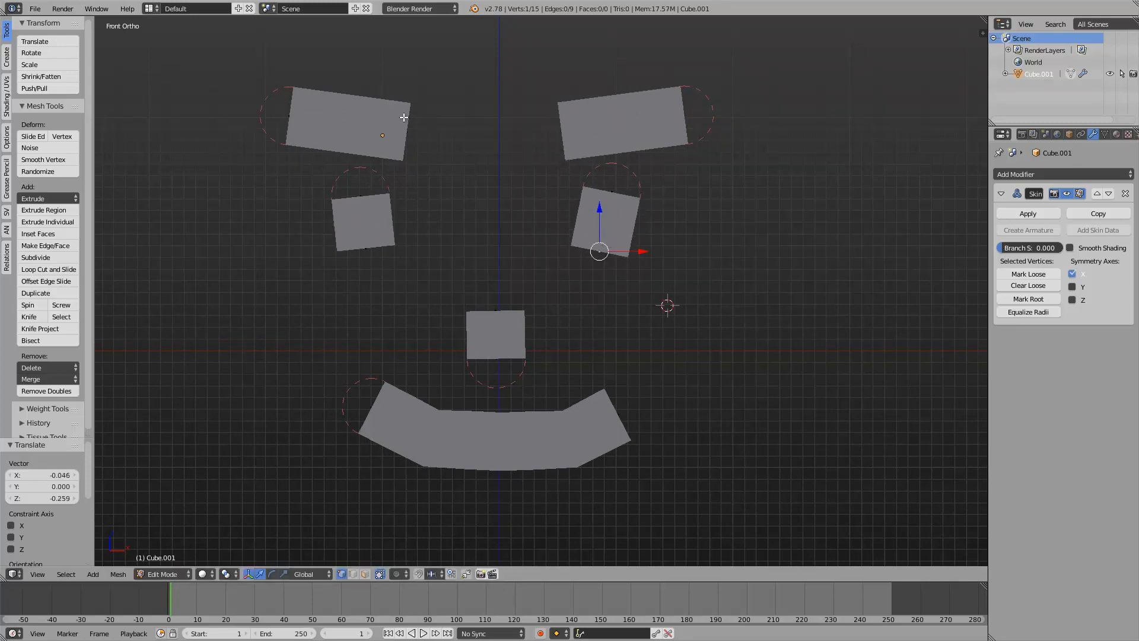
Widen the mouth by moving its negative X end about 0.07 outward and its positive X end about 0.23 outward and 0.14 up
right_click(298, 111)
shift+middle_drag(520, 353, 523, 341)
right_click(382, 393)
key(g)
click(374, 392)
right_click(614, 395)
key(g)
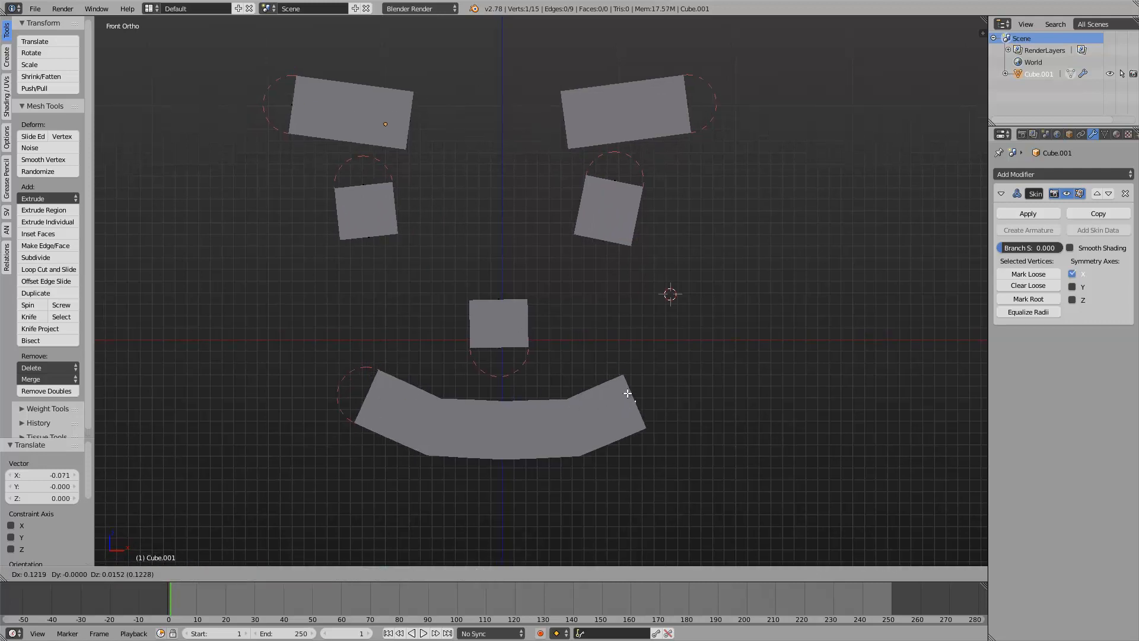
click(628, 394)
right_click(435, 427)
right_click(504, 431)
key(z)
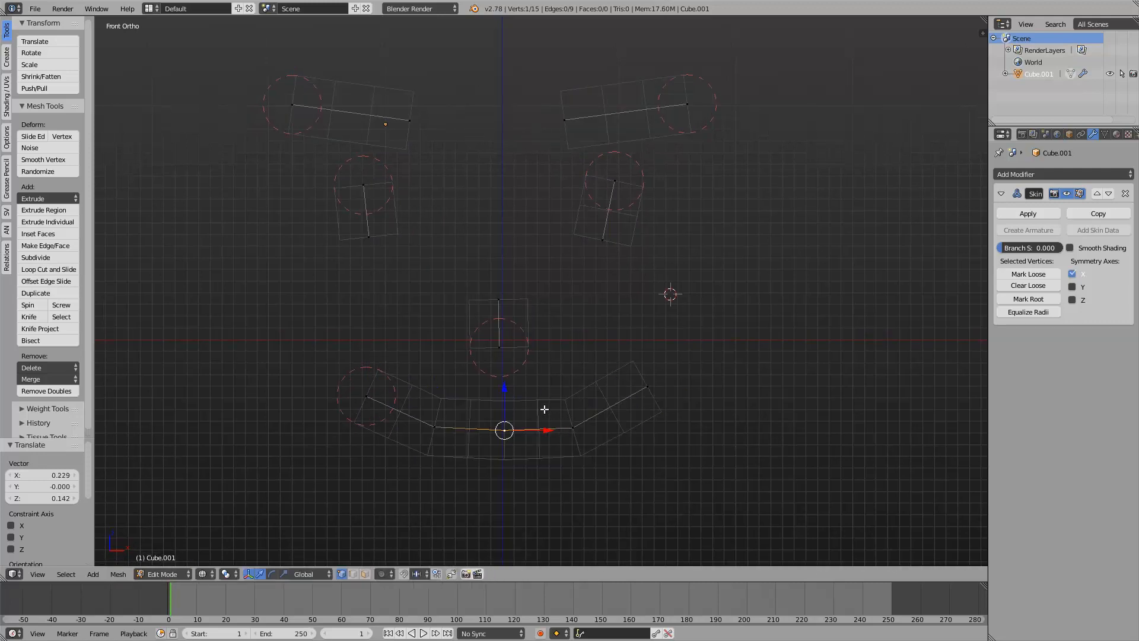
key(z)
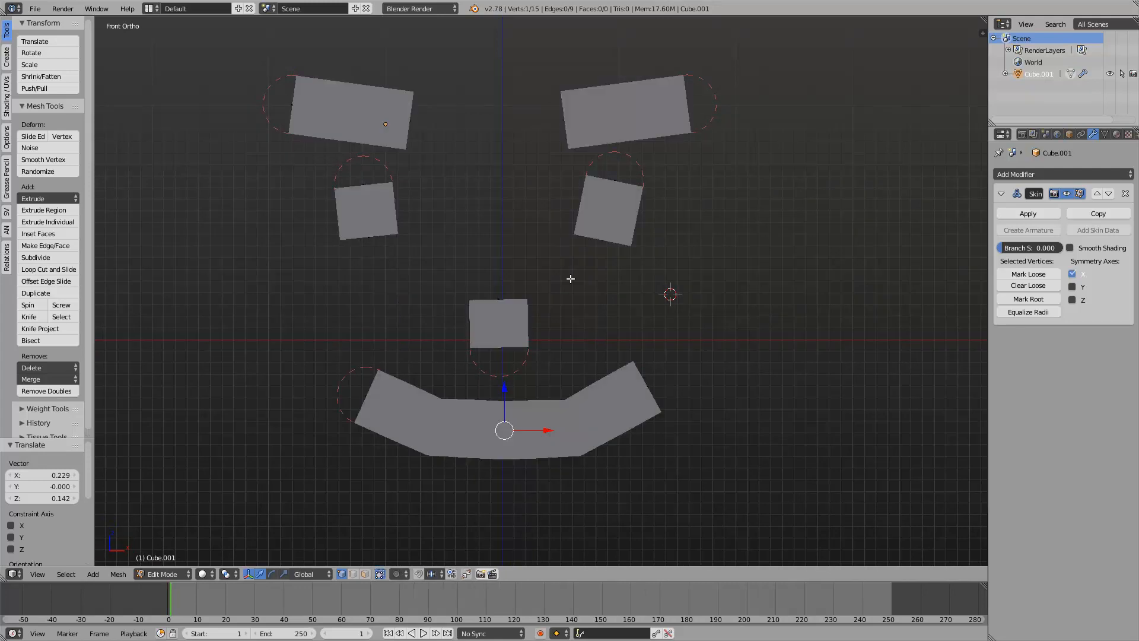
right_click(678, 104)
right_click(565, 119)
Lower the upper vertices of both eyes and line them up over the lower vertices so the eyes are short and upright
right_click(611, 184)
key(g)
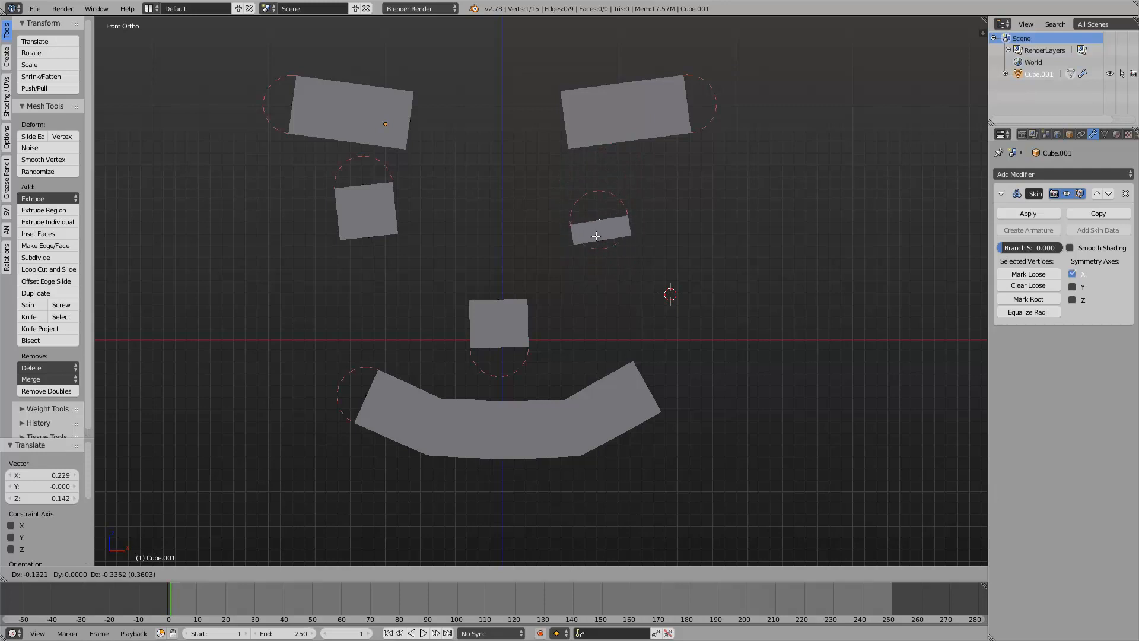
click(592, 235)
right_click(365, 194)
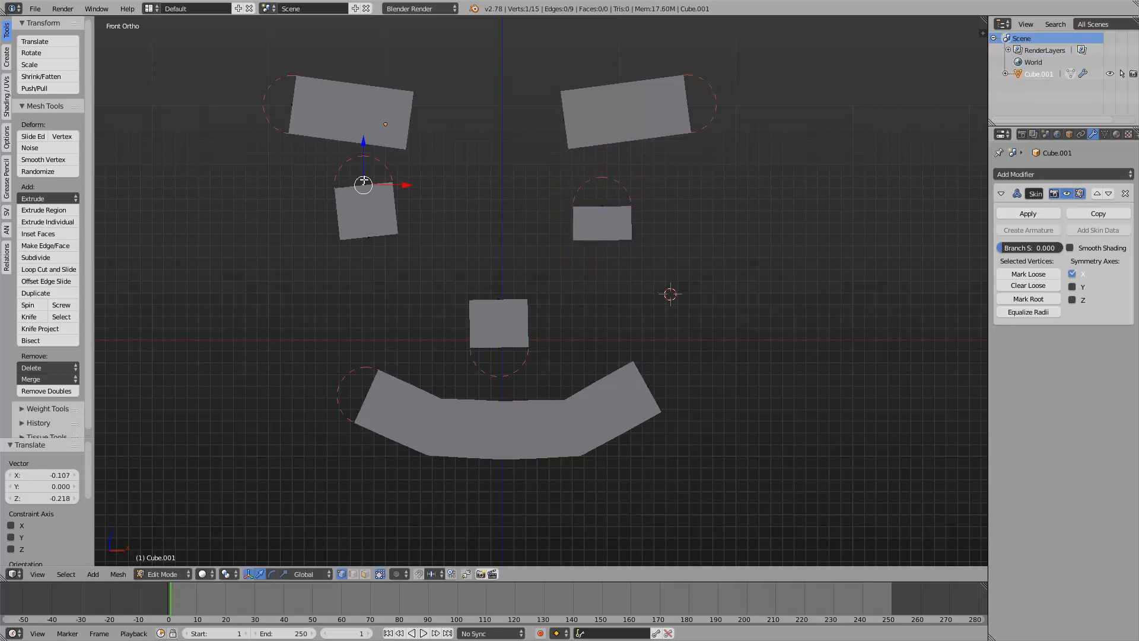
key(g)
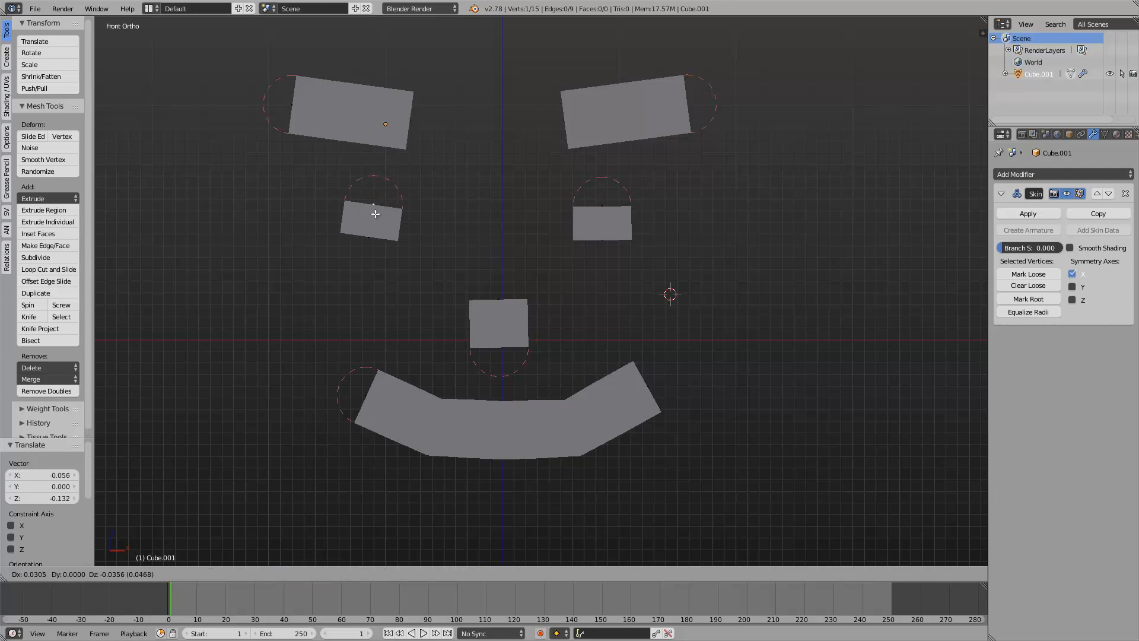
click(370, 204)
right_drag(593, 213, 594, 203)
key(a)
Raise the nose's upper vertex by about 0.24 and scale its skin radius to about 0.41
right_click(494, 313)
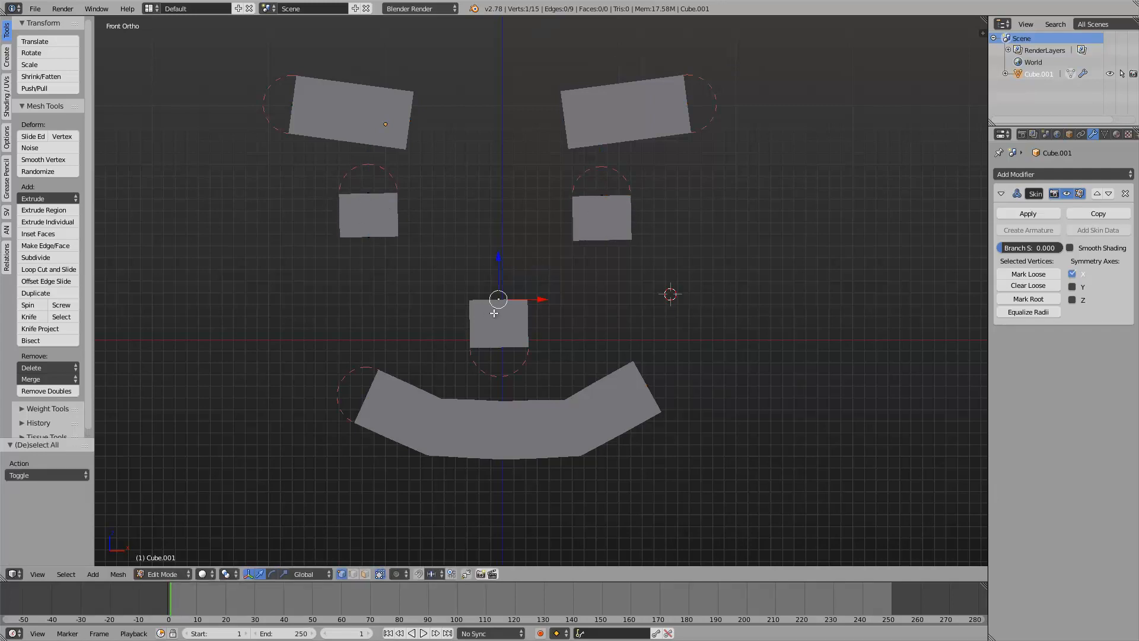
key(g)
click(501, 256)
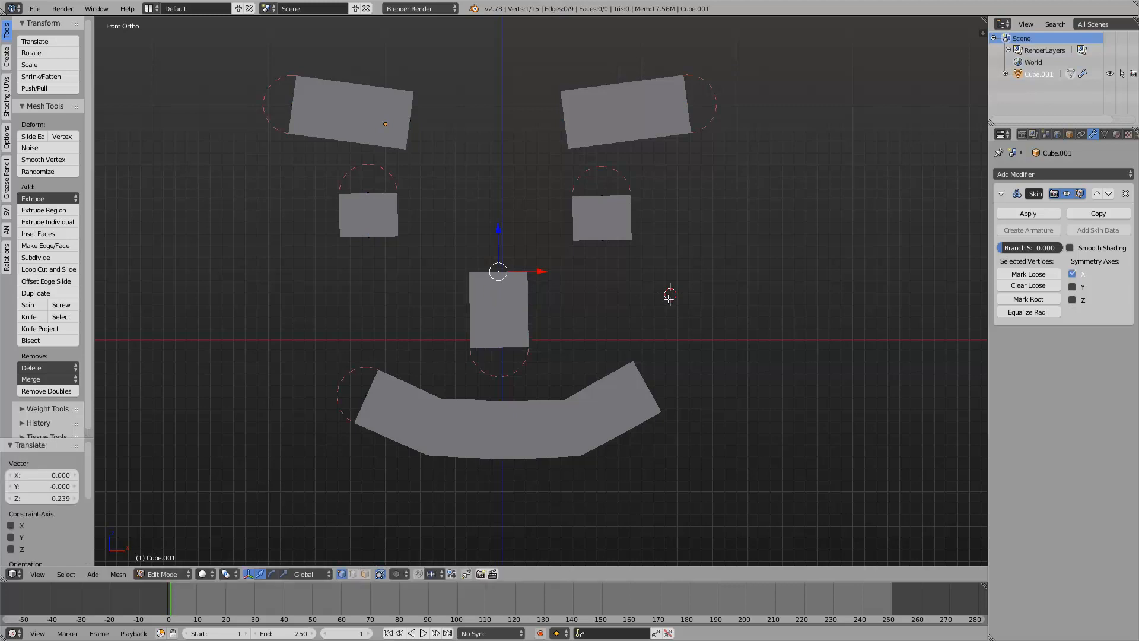
key(ctrl+a)
click(565, 288)
Taper both eyebrows by scaling the skin radius of their inner vertices to about 0.53 on negative X and 0.46 on positive X
right_click(400, 142)
key(ctrl+a)
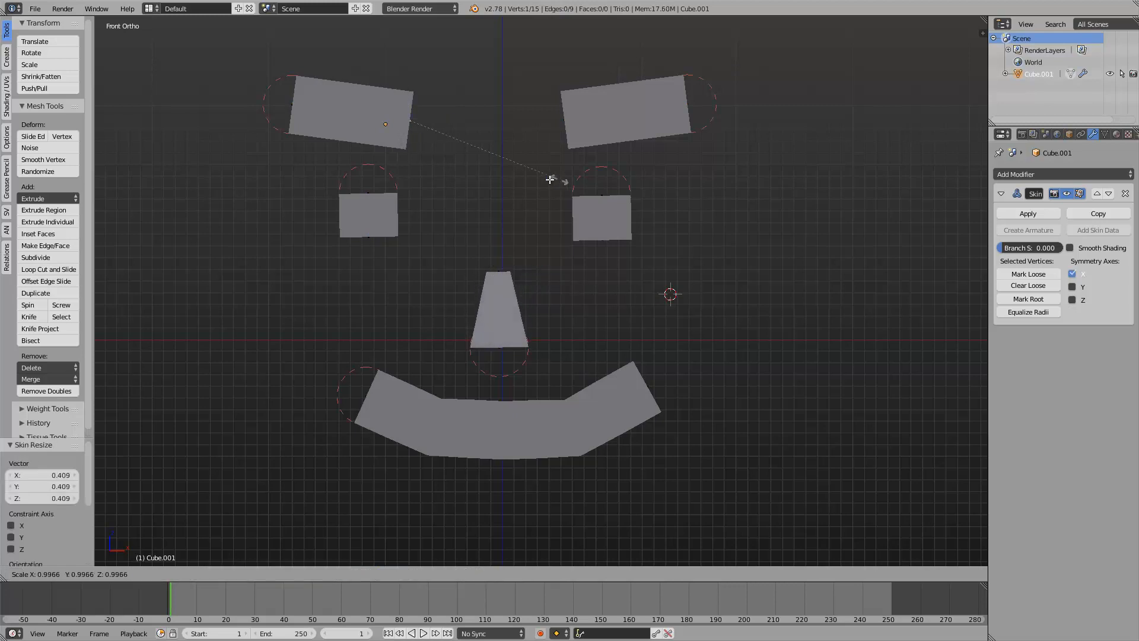
click(481, 169)
right_click(565, 123)
key(ctrl+a)
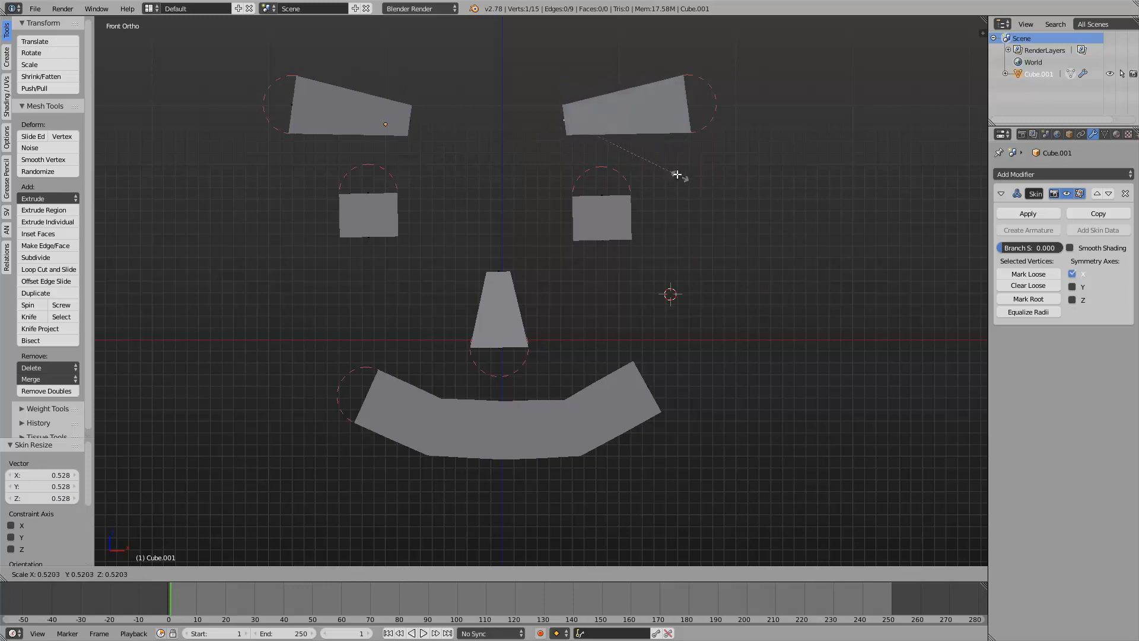
click(625, 206)
Taper the mouth by scaling the skin radius of its positive X end to about 0.60 and its negative X end to about 0.65
right_click(632, 396)
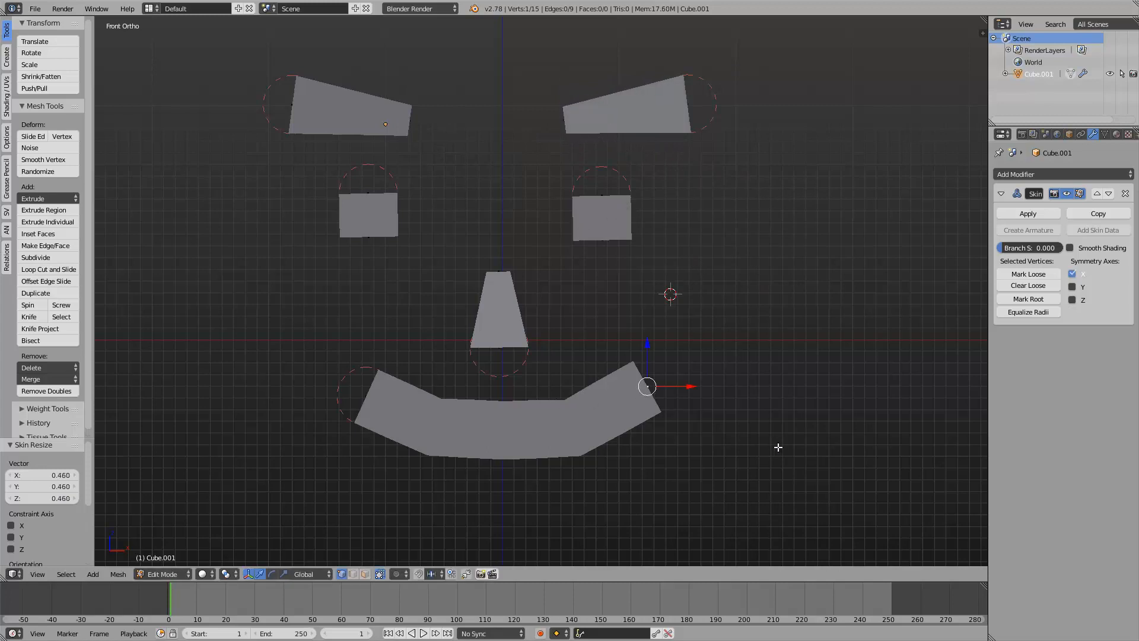
key(ctrl+a)
click(715, 420)
right_click(367, 395)
key(ctrl+a)
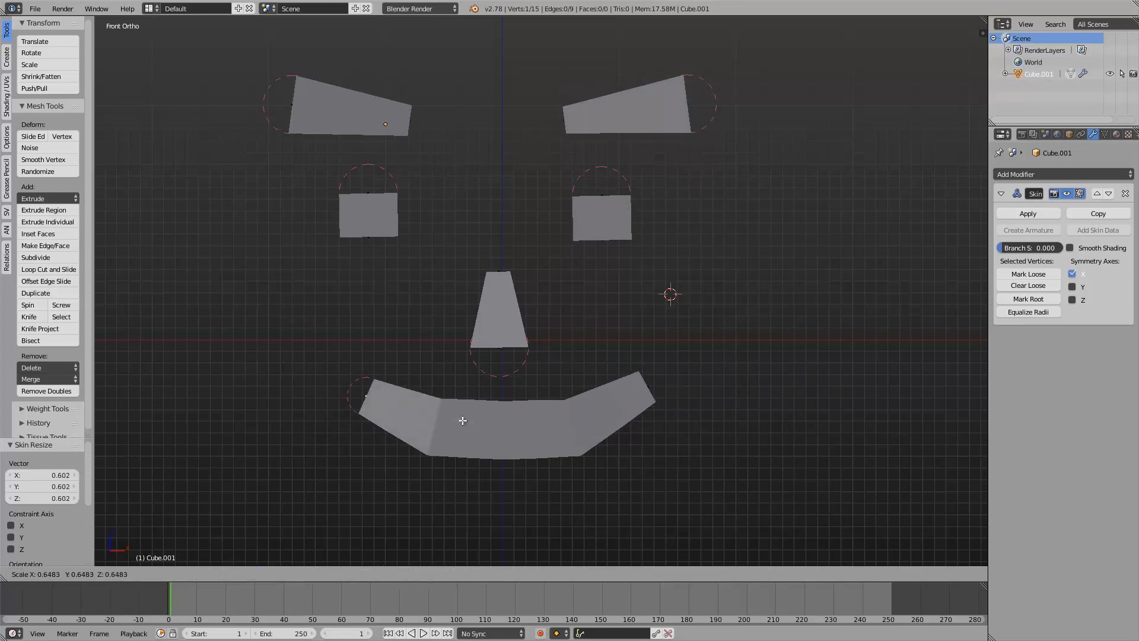
click(462, 419)
Return to Object Mode, deselect the face, and save the current file, overwriting the existing version
key(Tab)
scroll(529, 379, down, 1)
key(ctrl+s)
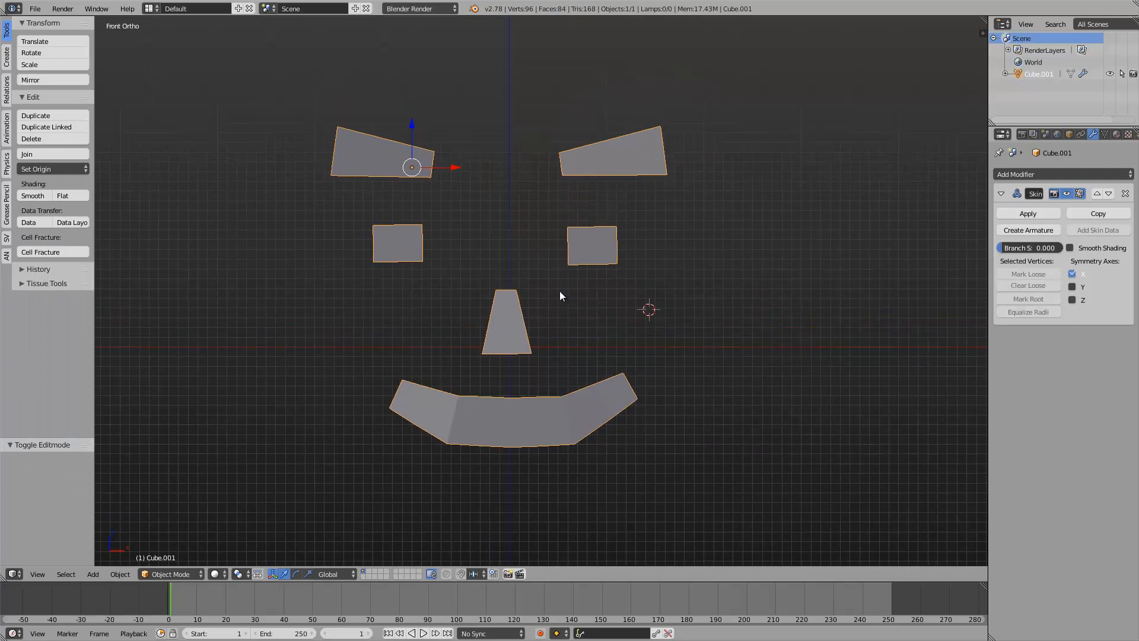
shift+scroll(518, 267, up, 1)
key(a)
key(ctrl+s)
click(518, 267)
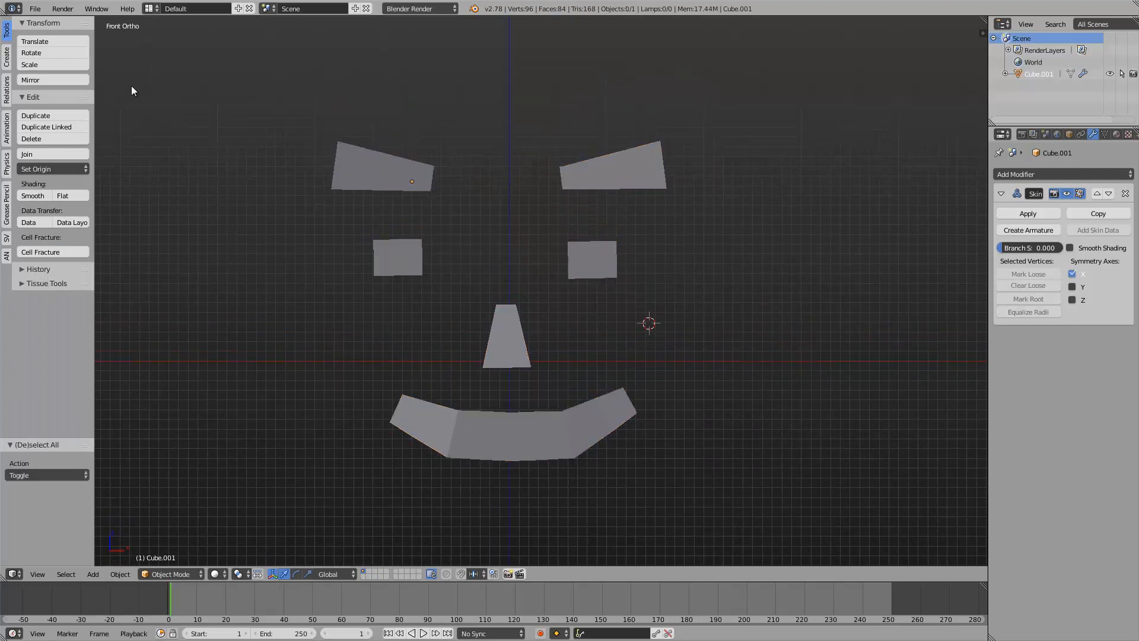
Save the scene as a new version with the number in sv_facerobot_001.blend incremented by one
click(35, 9)
click(65, 111)
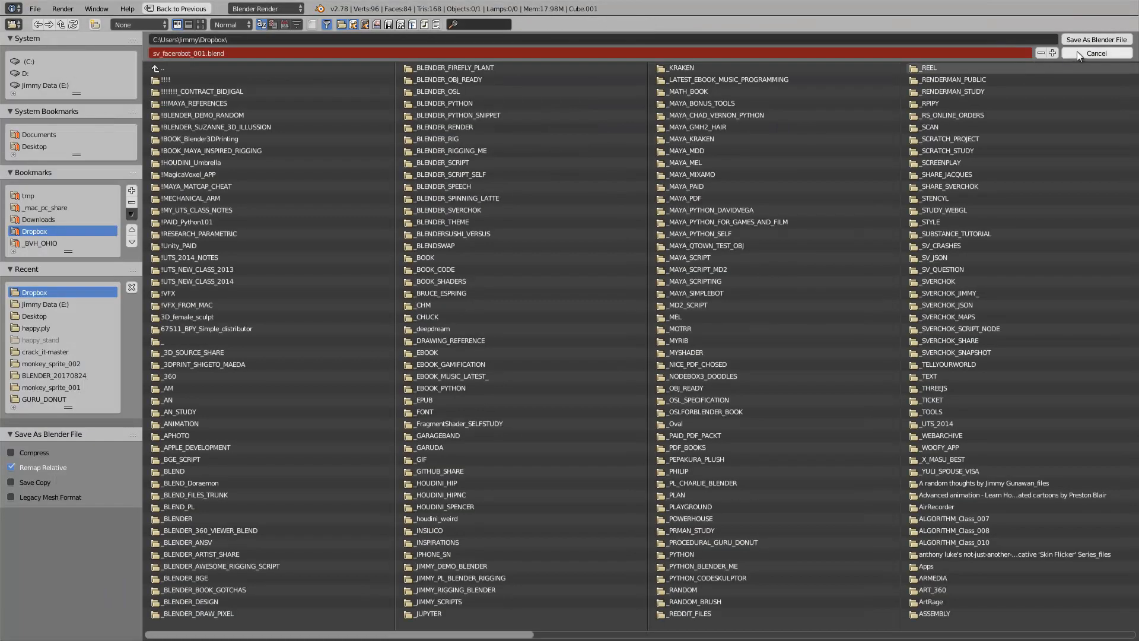
click(1053, 53)
click(1085, 38)
Switch to the Compositing screen layout and select the robot face in its 3D view
shift+scroll(649, 305, up, 2)
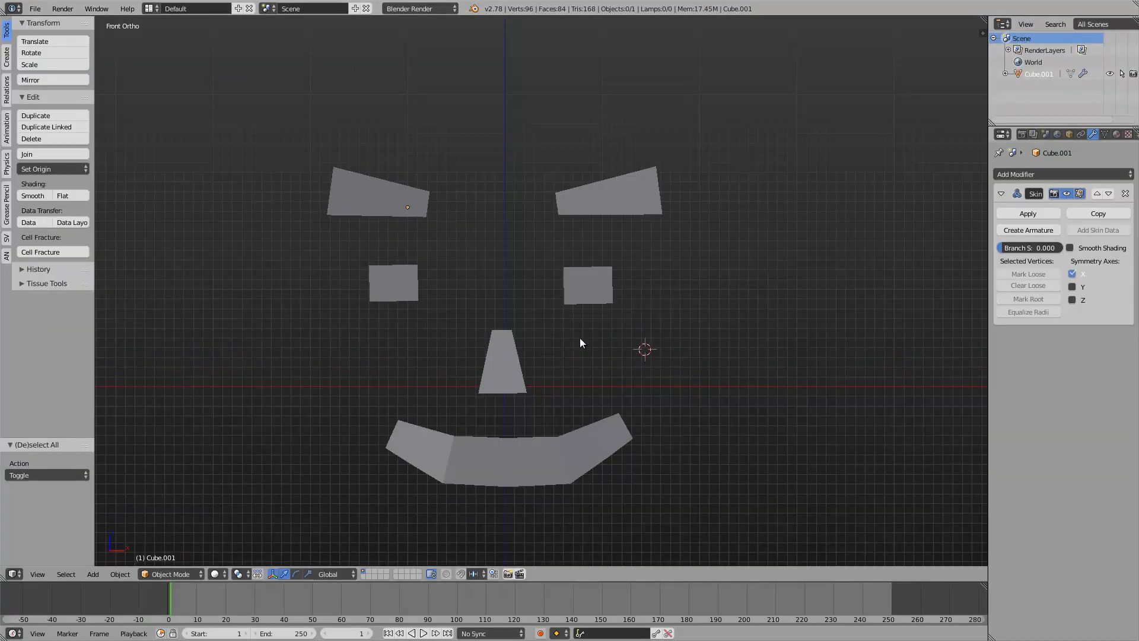
ctrl+scroll(580, 343, up, 1)
click(153, 9)
click(174, 49)
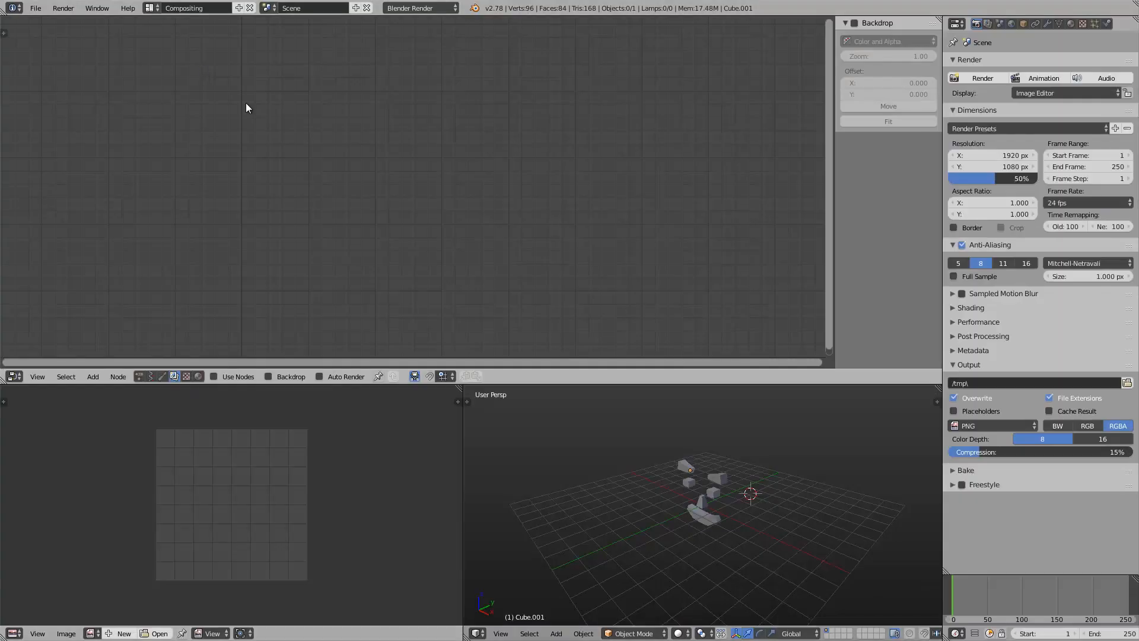
right_click(717, 481)
middle_drag(764, 520, 764, 504)
key(r)
key(r)
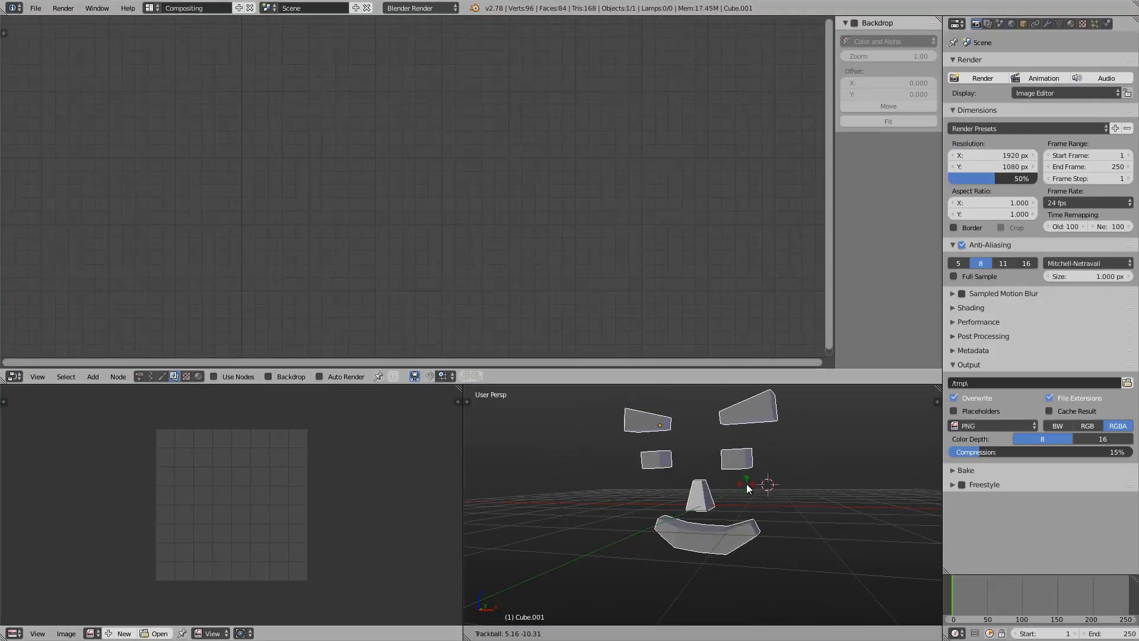
right_click(747, 483)
Find the Set Origin command and move the face object's origin with Origin to Geometry
key(space)
text(seg o)
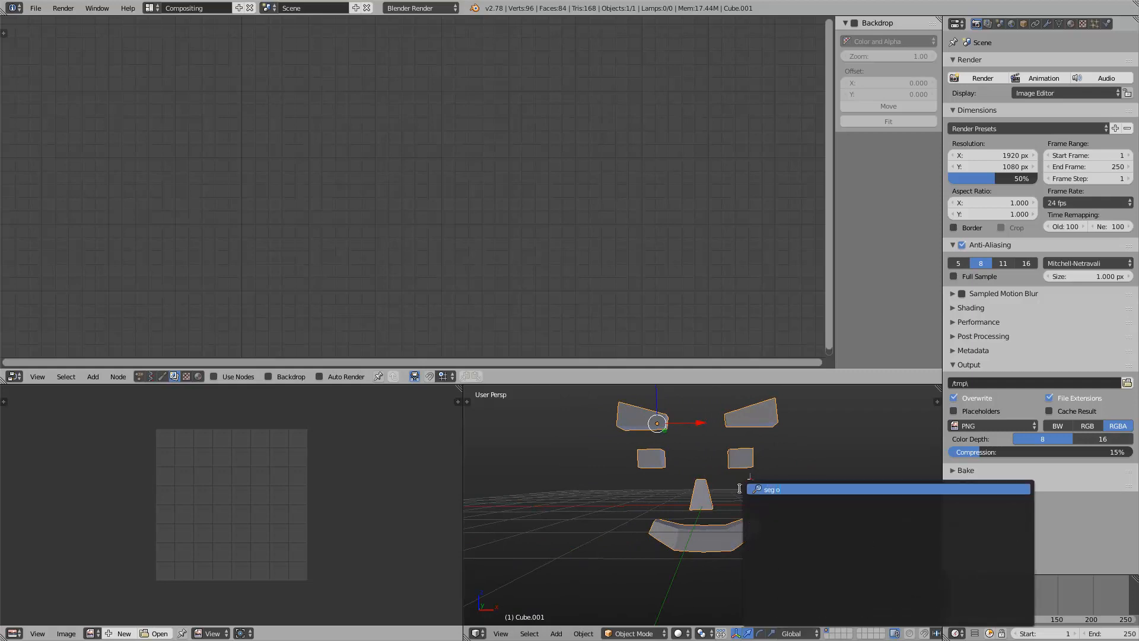
key(BackSpace)
text(t ori)
key(Return)
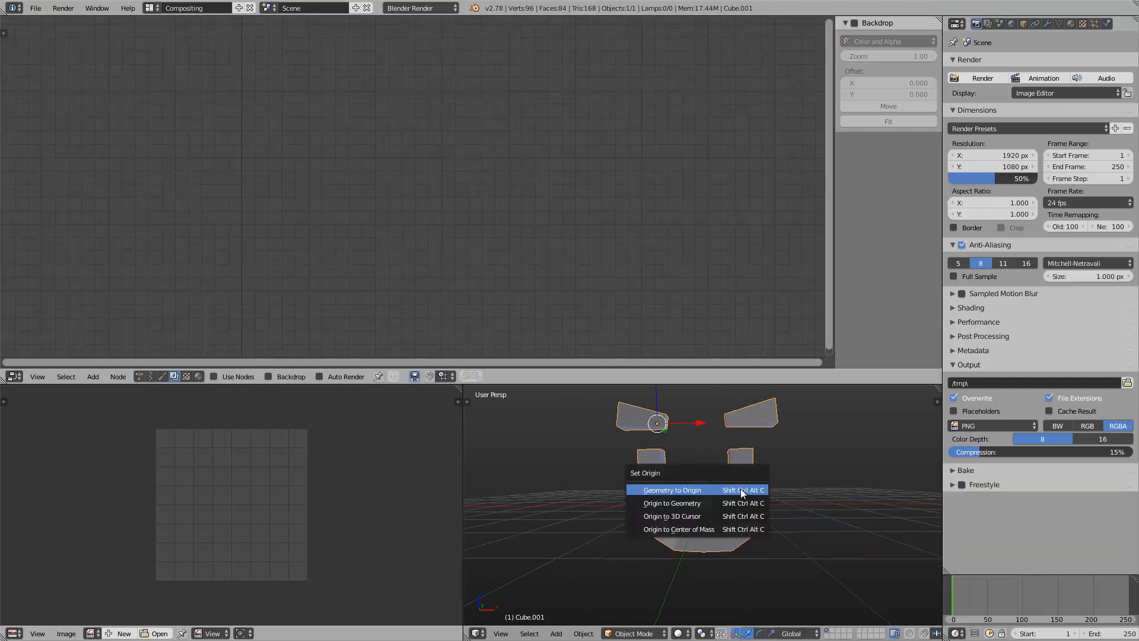
click(722, 504)
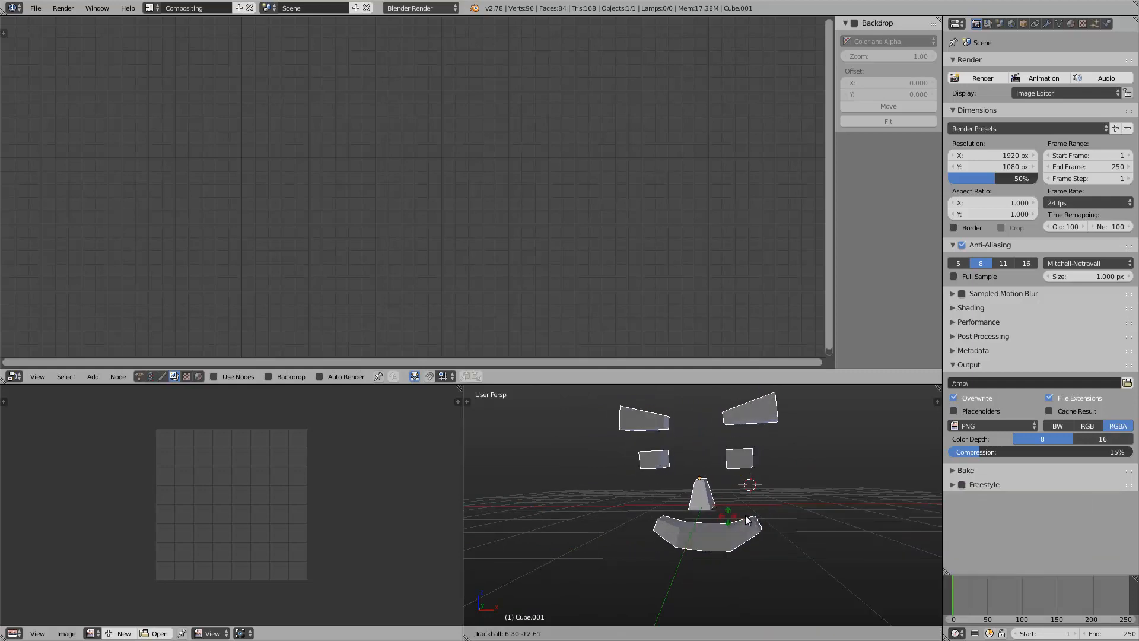
Show the face from the front and join the image editor area into the 3D view so it spans the full width
click(501, 633)
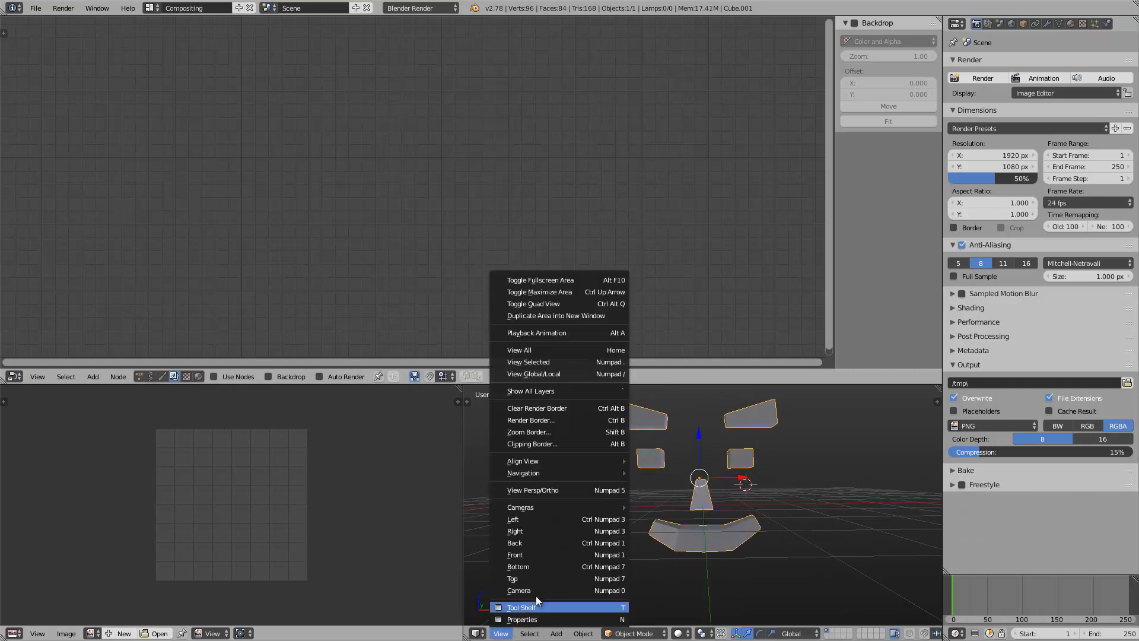
click(533, 554)
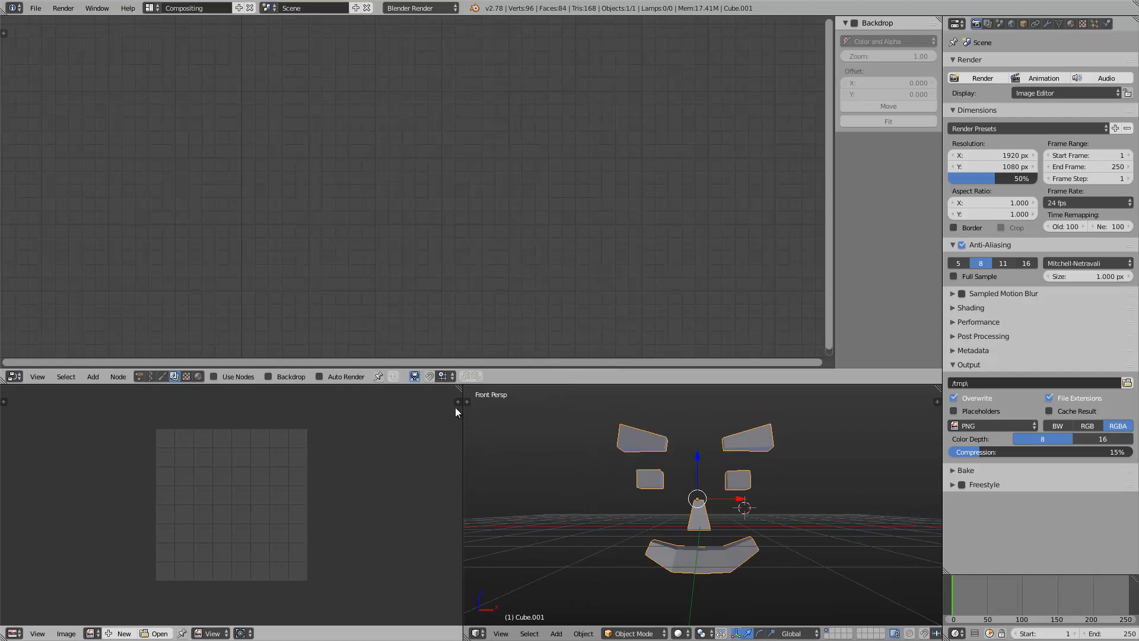
drag(458, 401, 398, 396)
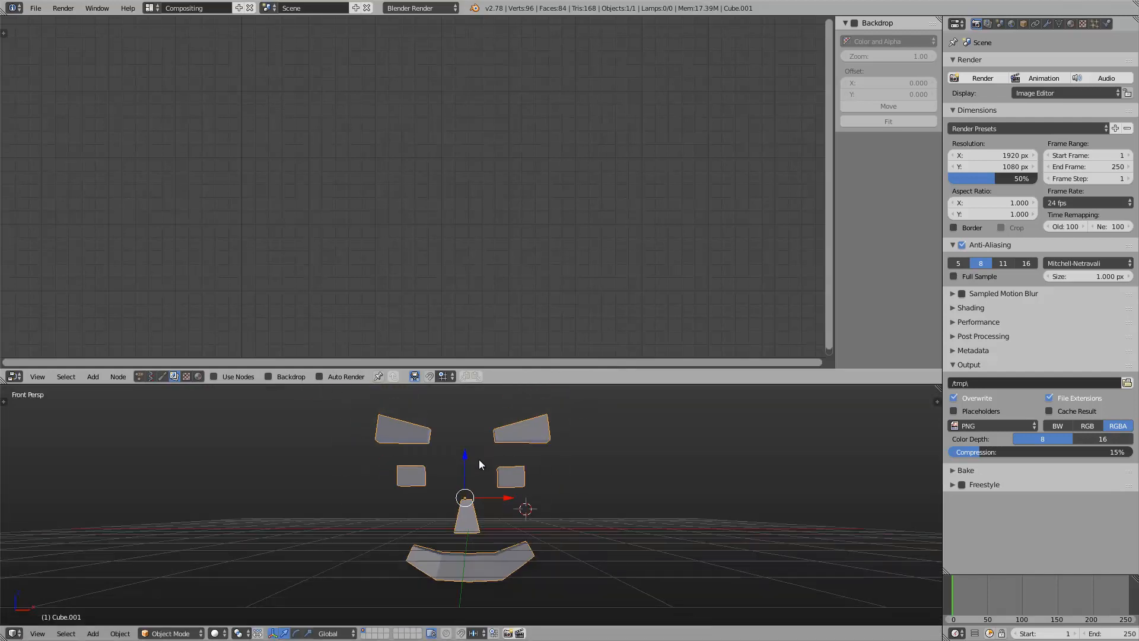
Display the face in wireframe and make the 3D view area taller, ending in Object Mode
scroll(479, 459, down, 2)
key(z)
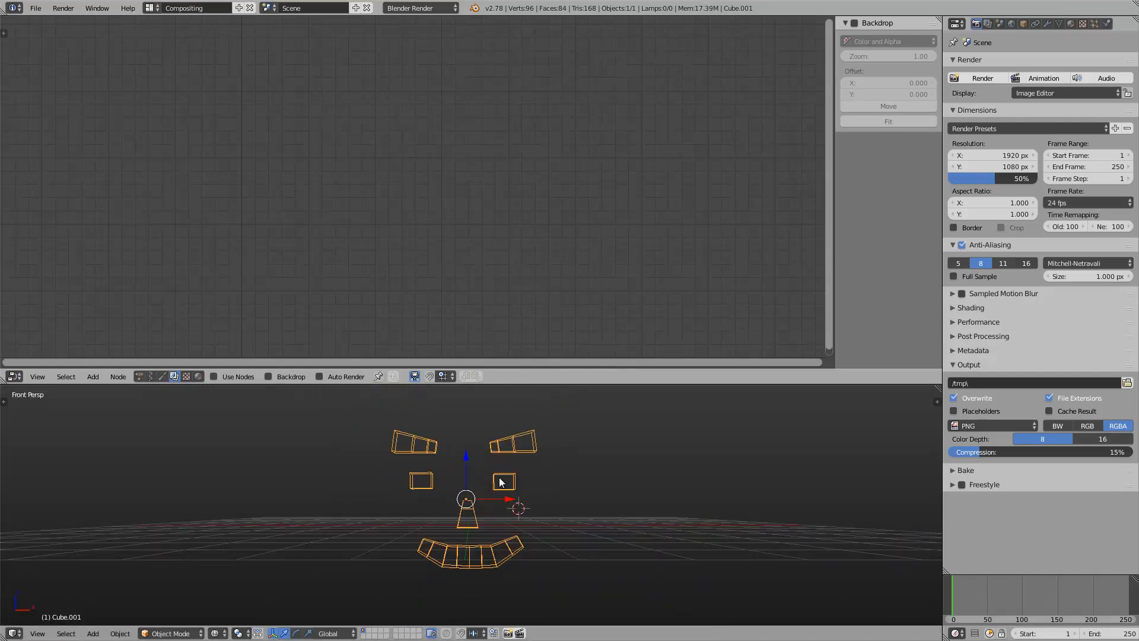
key(Tab)
drag(540, 386, 540, 340)
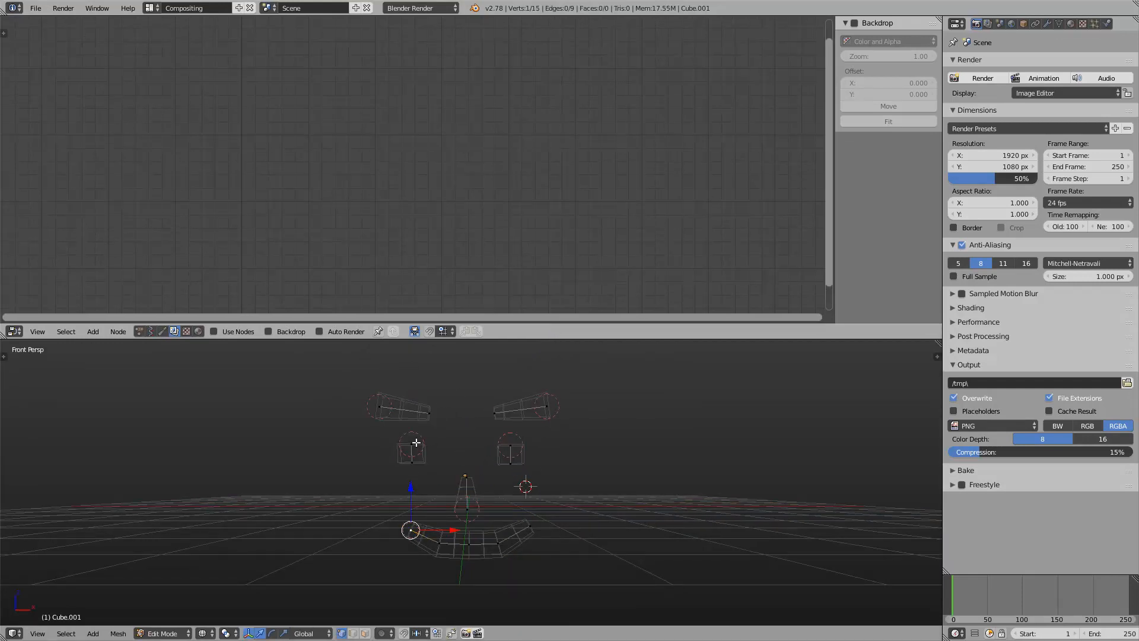
key(Tab)
key(Tab)
key(Tab)
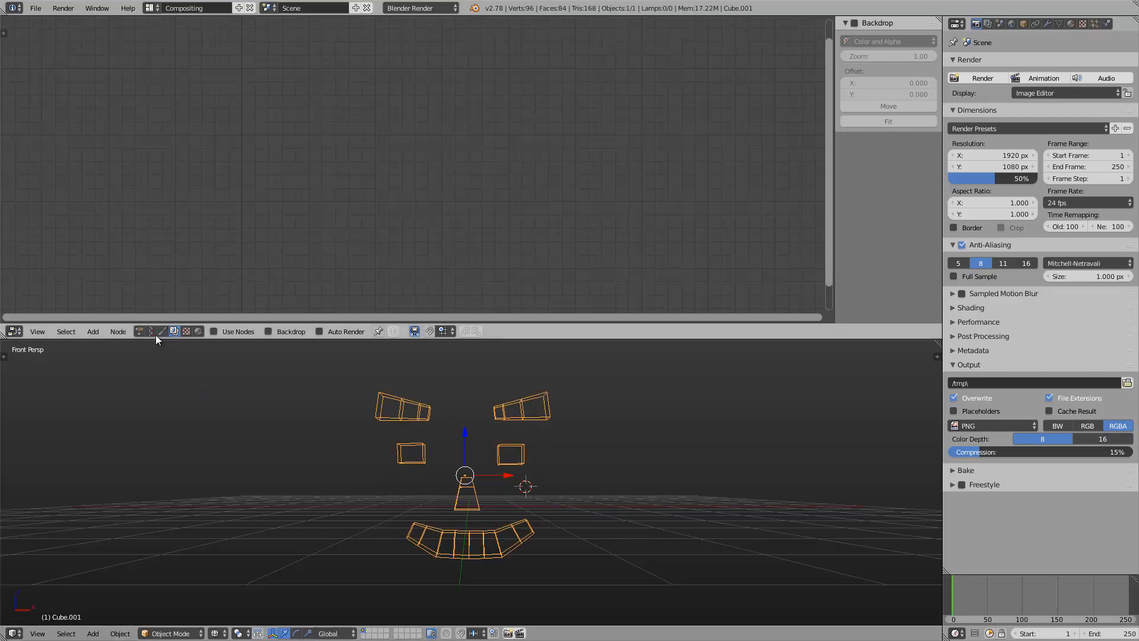
Switch the node editor to Sverchok nodes and create a new node tree
click(152, 332)
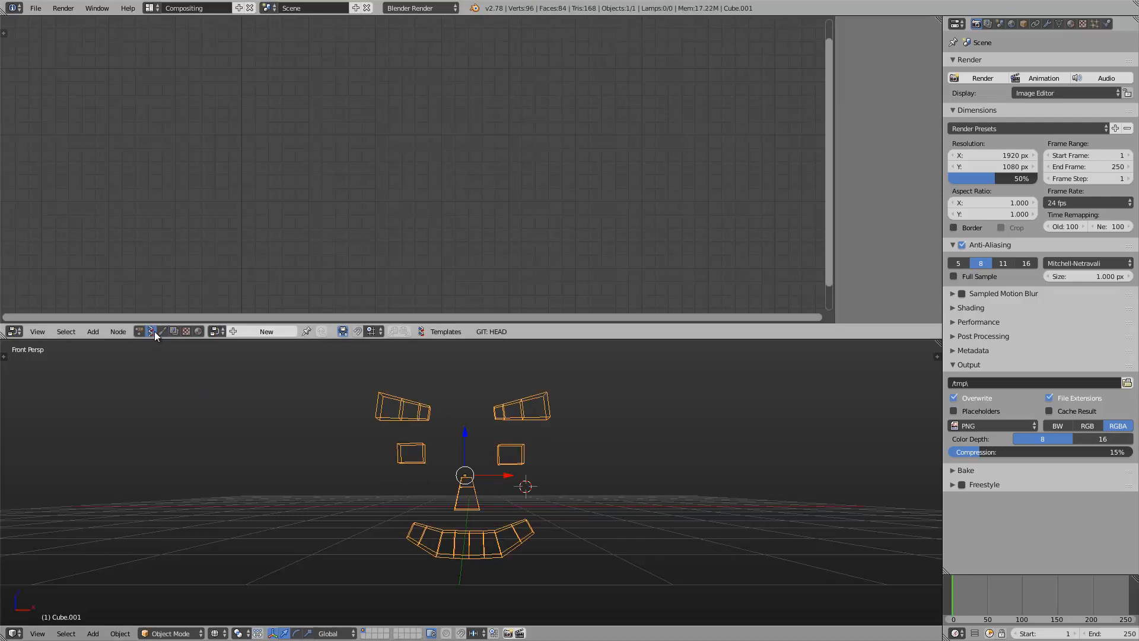
click(241, 332)
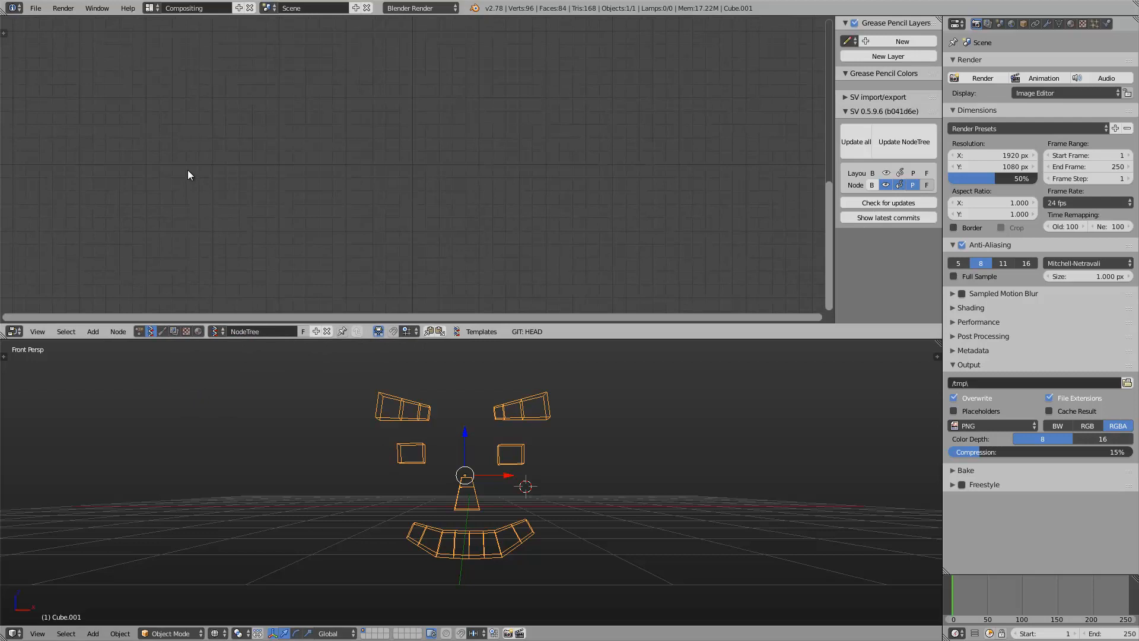
key(alt+space)
text(objuec)
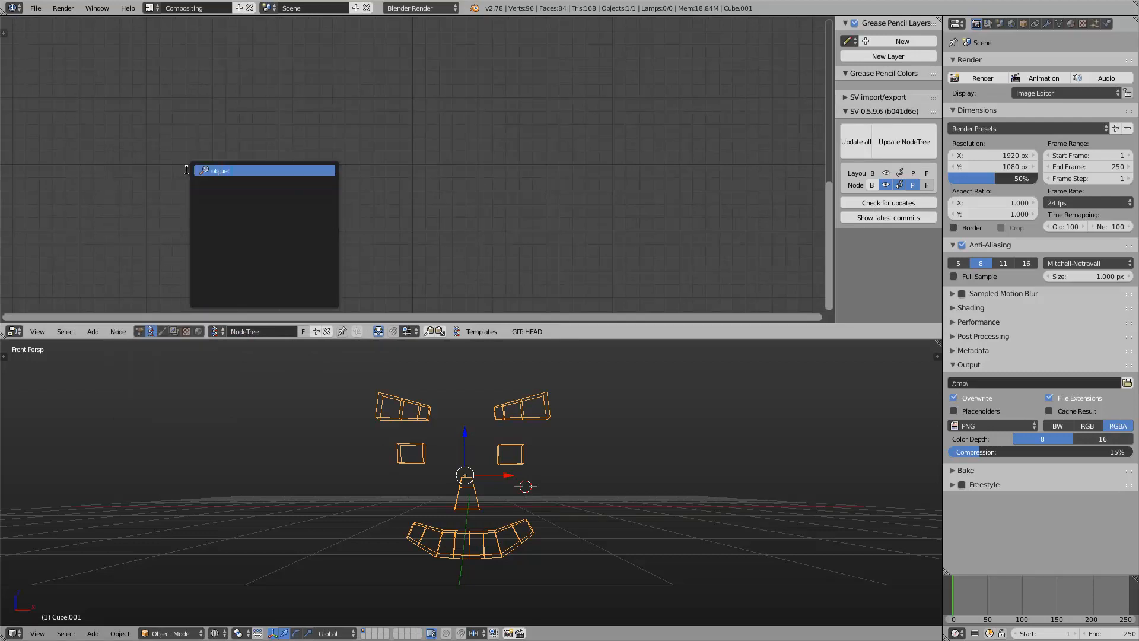
key(BackSpace)
text(je)
key(BackSpace)
key(BackSpace)
text(ects i)
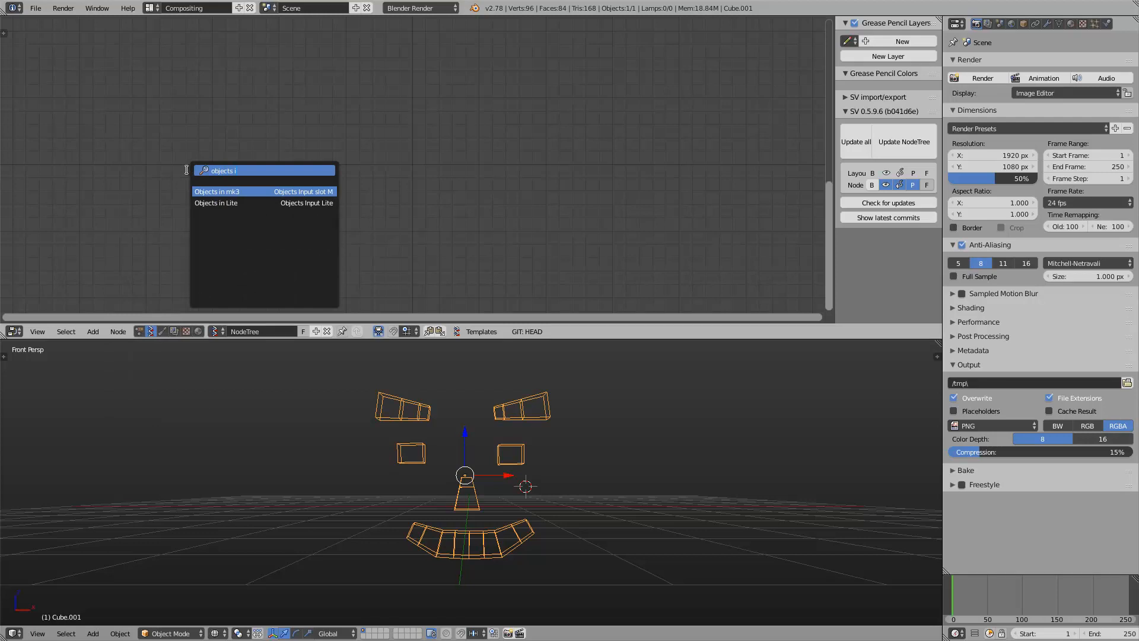
Find the Mesh Expression node and add it to the node tree
key(alt+space)
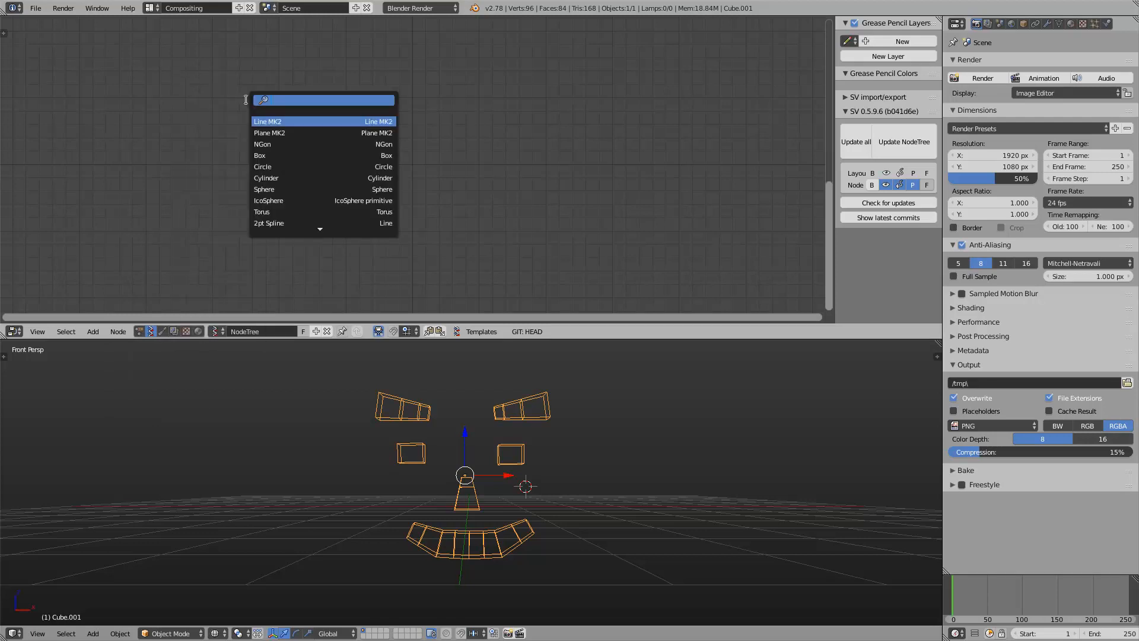
text(mesh)
key(Return)
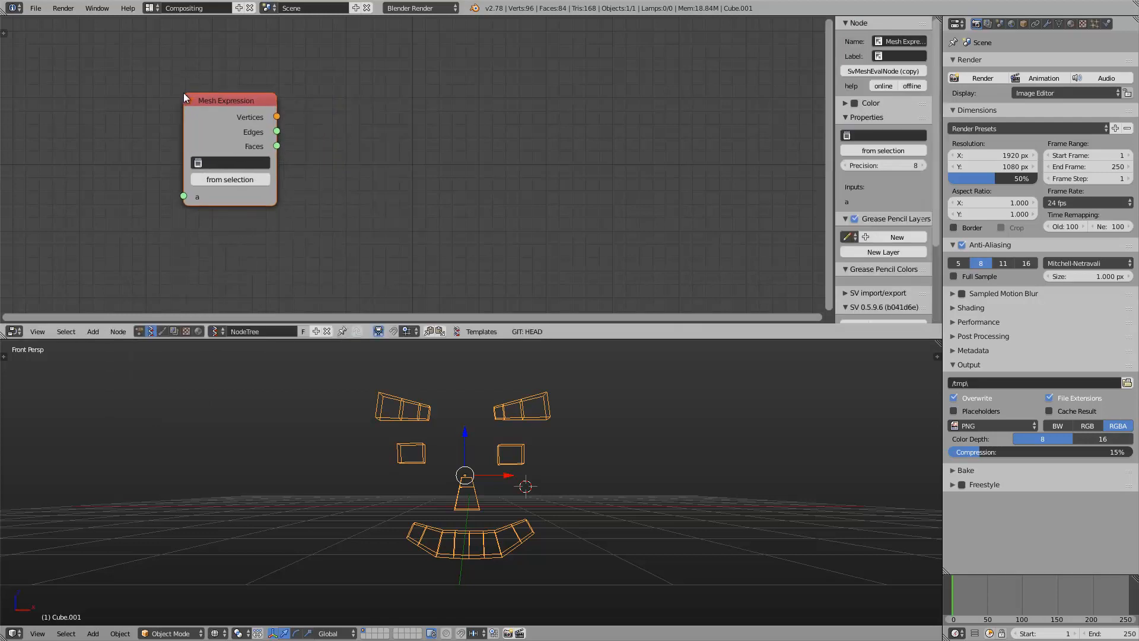
Show the face from the front in the 3D view and enter Edit Mode
middle_drag(472, 437, 477, 432)
click(38, 633)
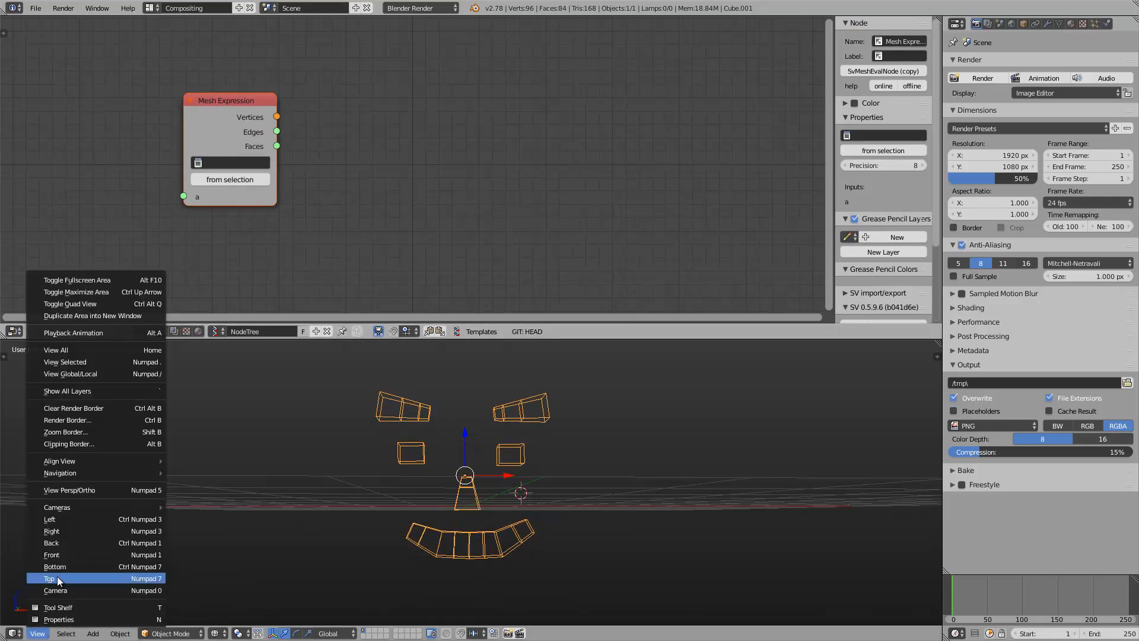
click(62, 555)
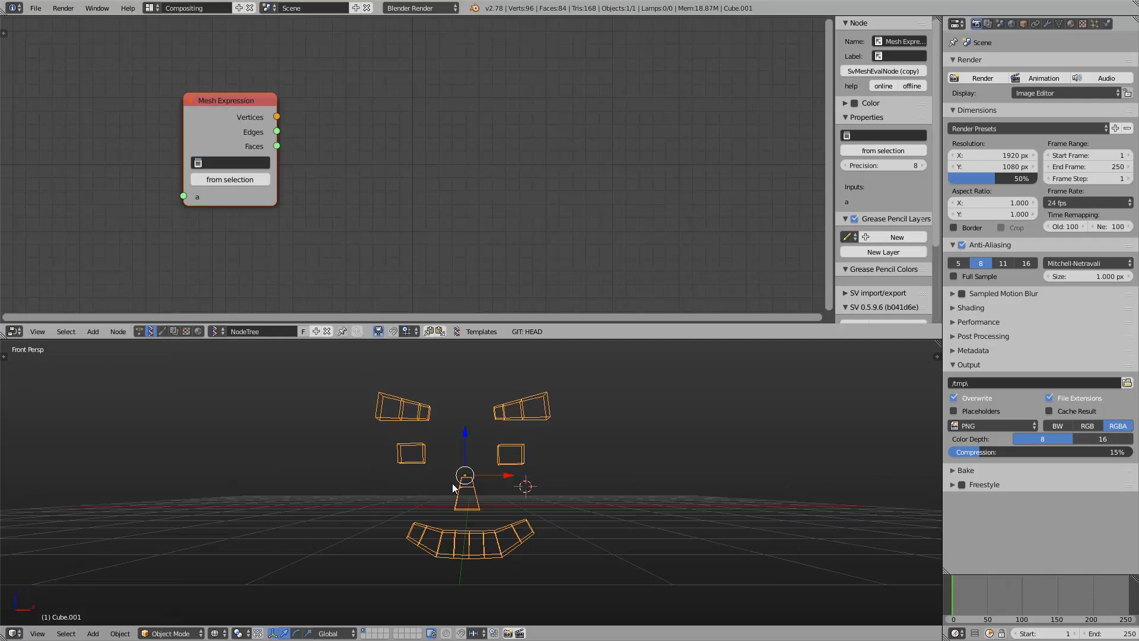
key(Tab)
right_click(381, 408)
shift+right_click(428, 414)
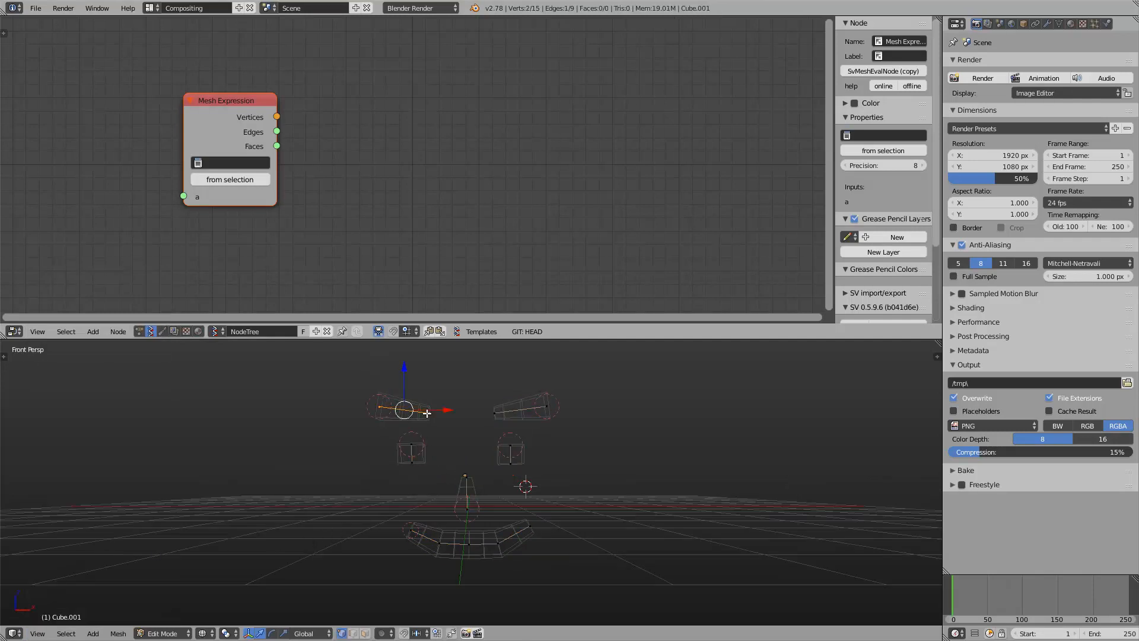
shift+right_click(501, 413)
shift+right_click(547, 408)
right_click(425, 415)
shift+right_click(392, 407)
Select the five mouth vertices, return to Object Mode and fill the Mesh Expression node from the selected face
right_click(419, 531)
shift+right_click(439, 542)
shift+right_click(469, 543)
shift+right_click(499, 541)
shift+right_click(525, 532)
key(Tab)
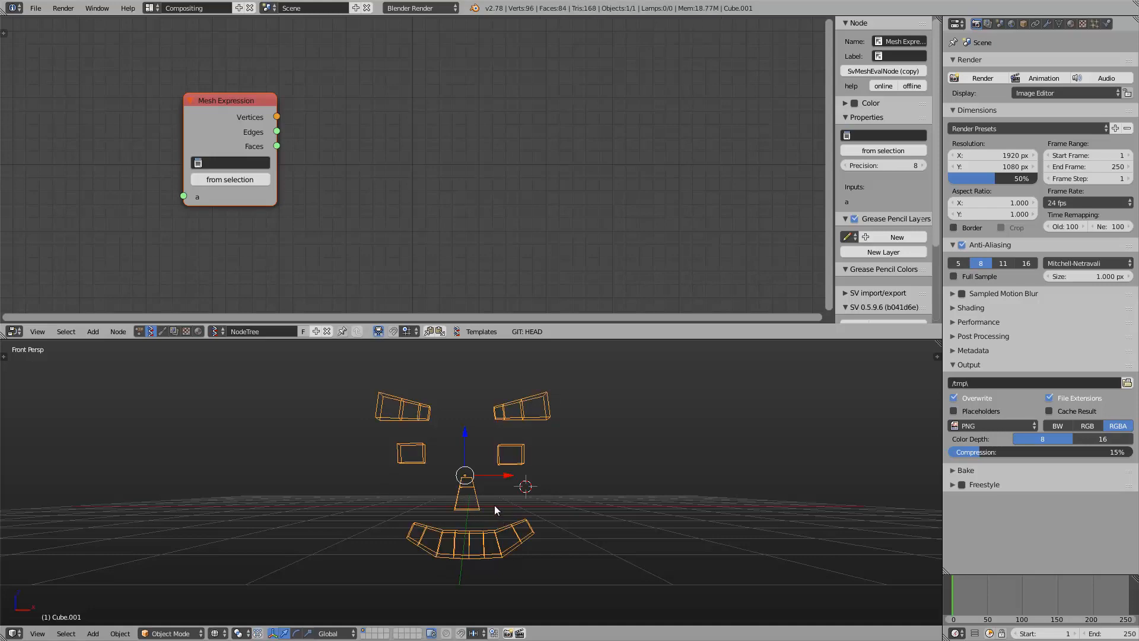
click(251, 179)
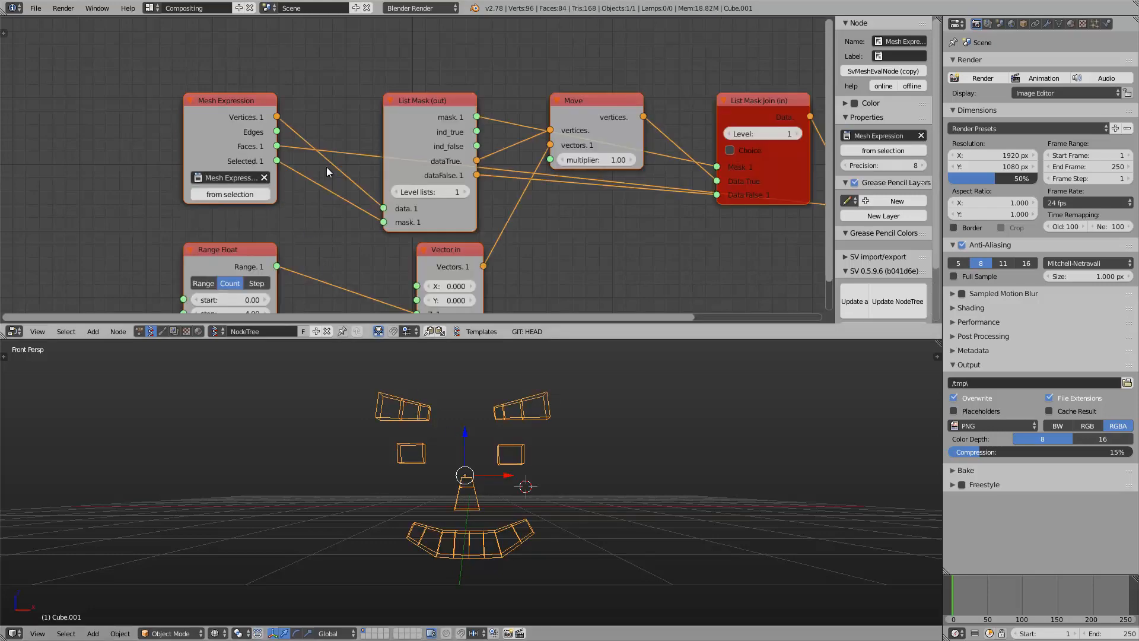
Set Level lists on List Mask (out) and Level on List Mask Join (in) to 2
scroll(326, 166, down, 3)
click(296, 153)
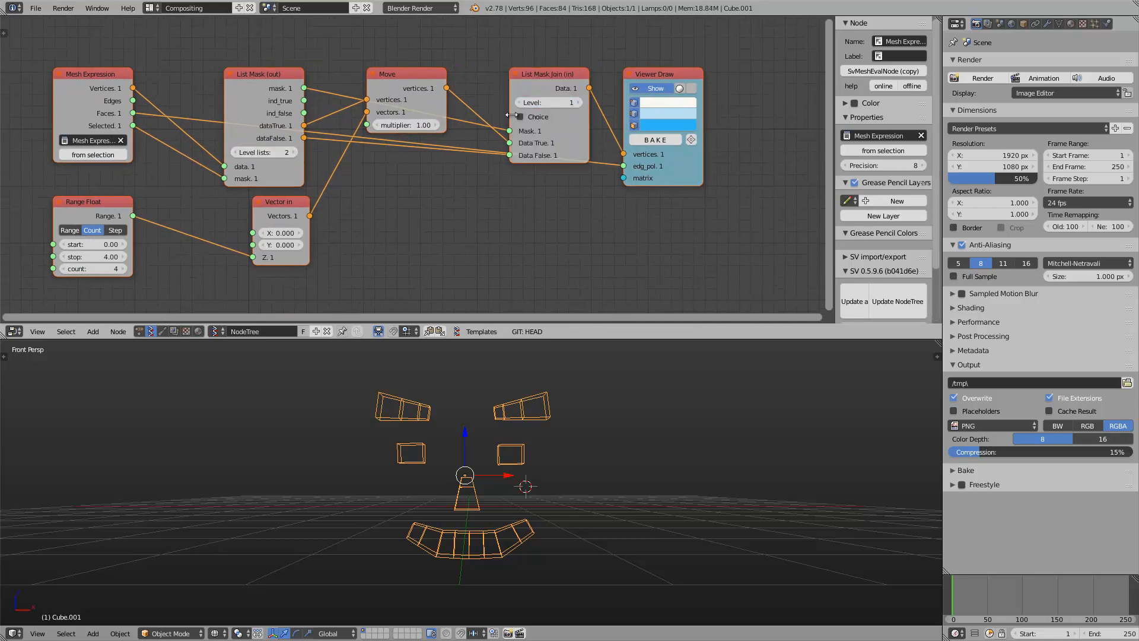
click(577, 103)
Spread out the Viewer Draw, List Mask (out) and Mesh Expression nodes and widen the Mesh Expression node to show its text name
drag(650, 76, 698, 99)
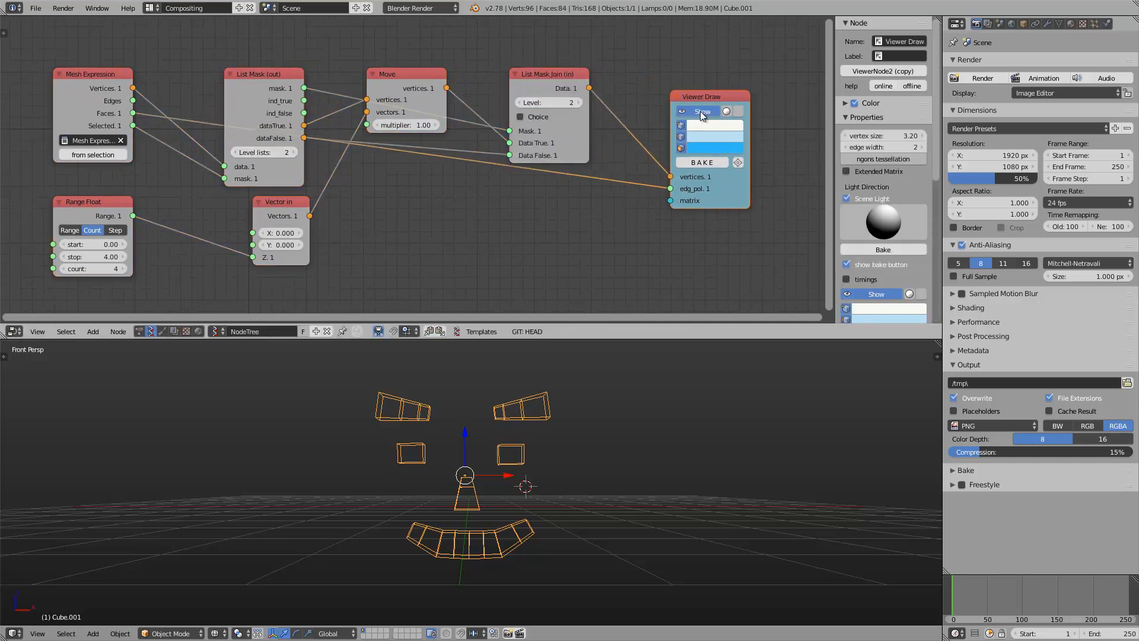
middle_drag(464, 488, 468, 473)
scroll(537, 269, down, 1)
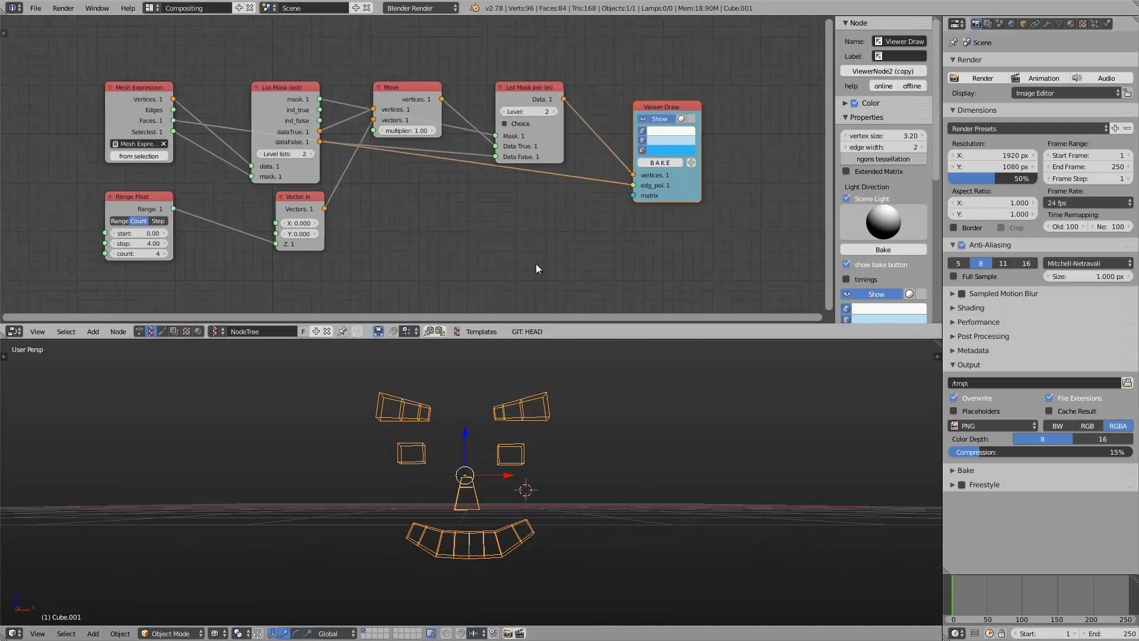
drag(681, 111, 704, 115)
middle_drag(610, 165, 603, 164)
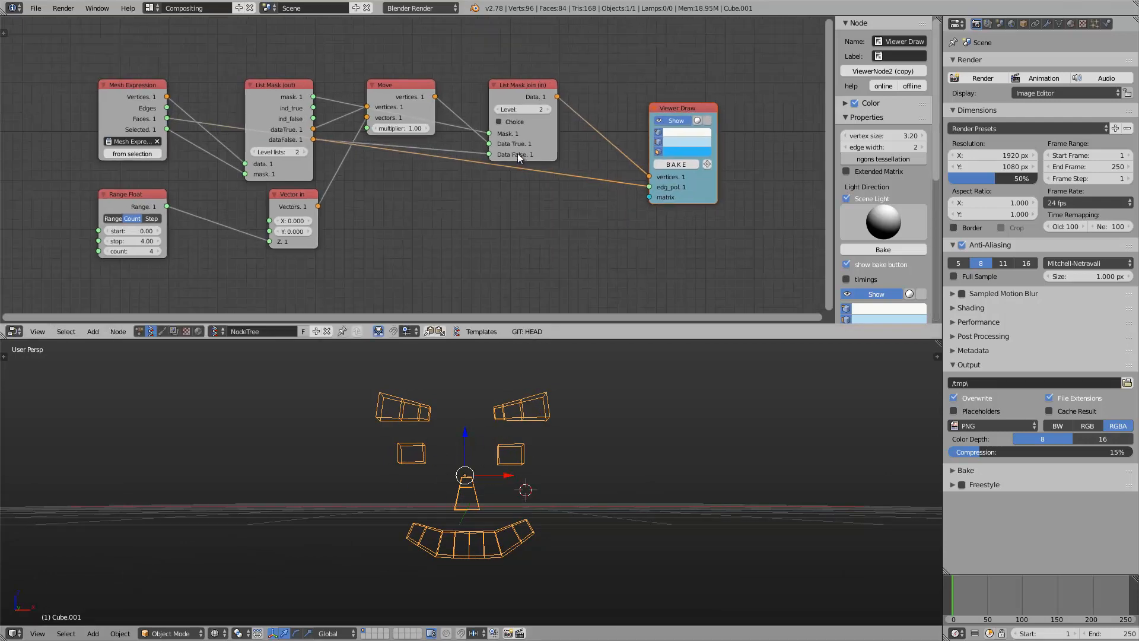
middle_drag(510, 154, 500, 151)
drag(244, 87, 236, 73)
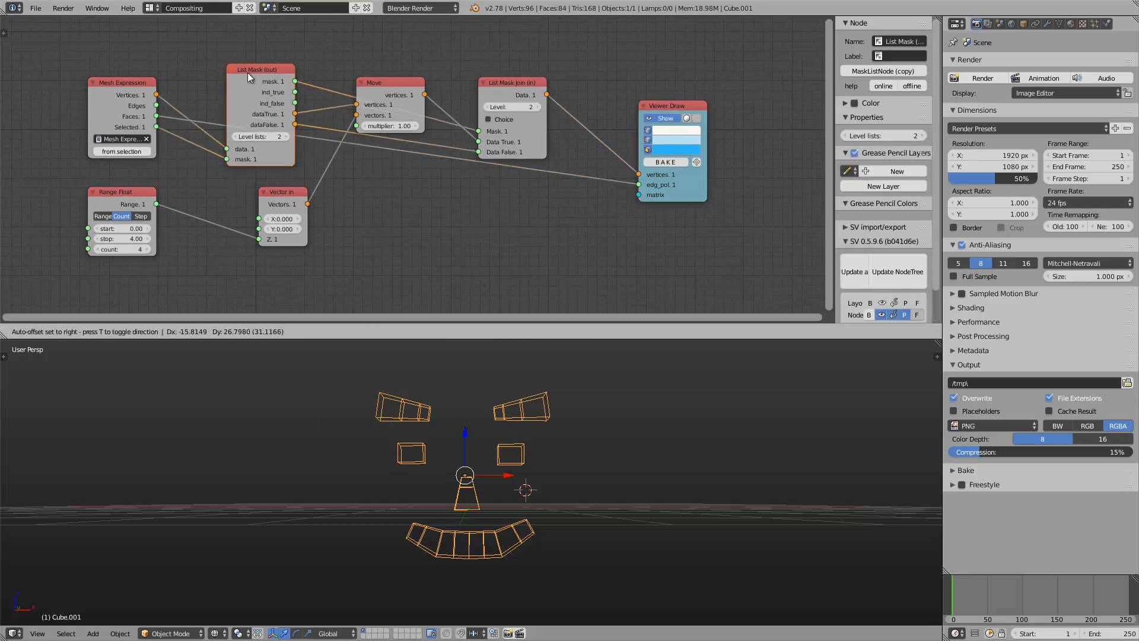
drag(681, 189, 697, 181)
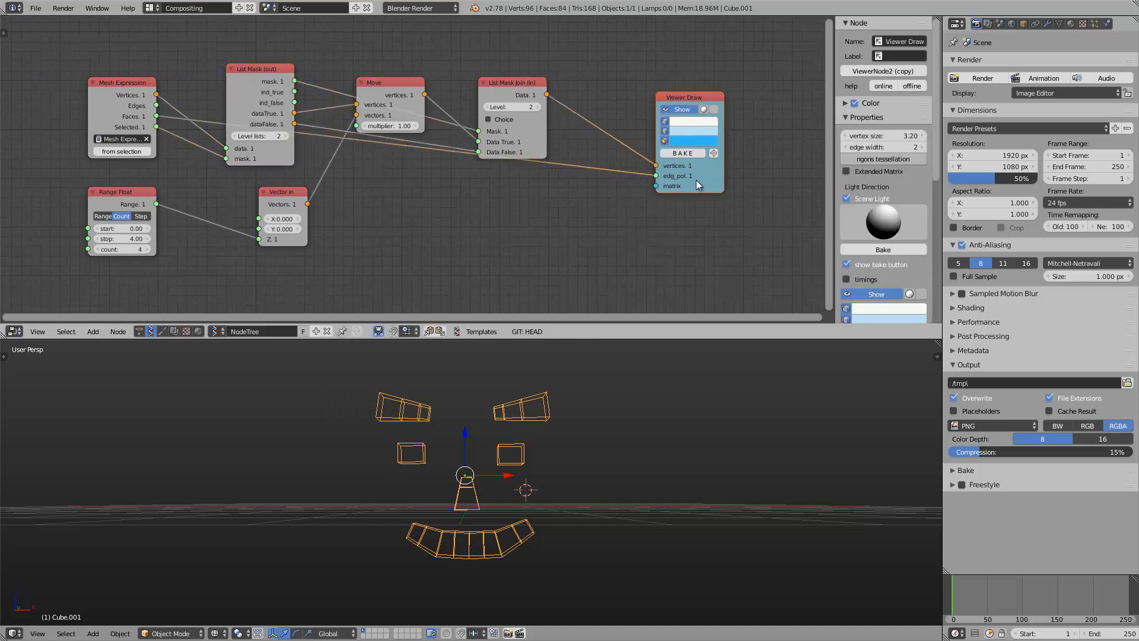
drag(133, 86, 130, 73)
drag(238, 76, 233, 69)
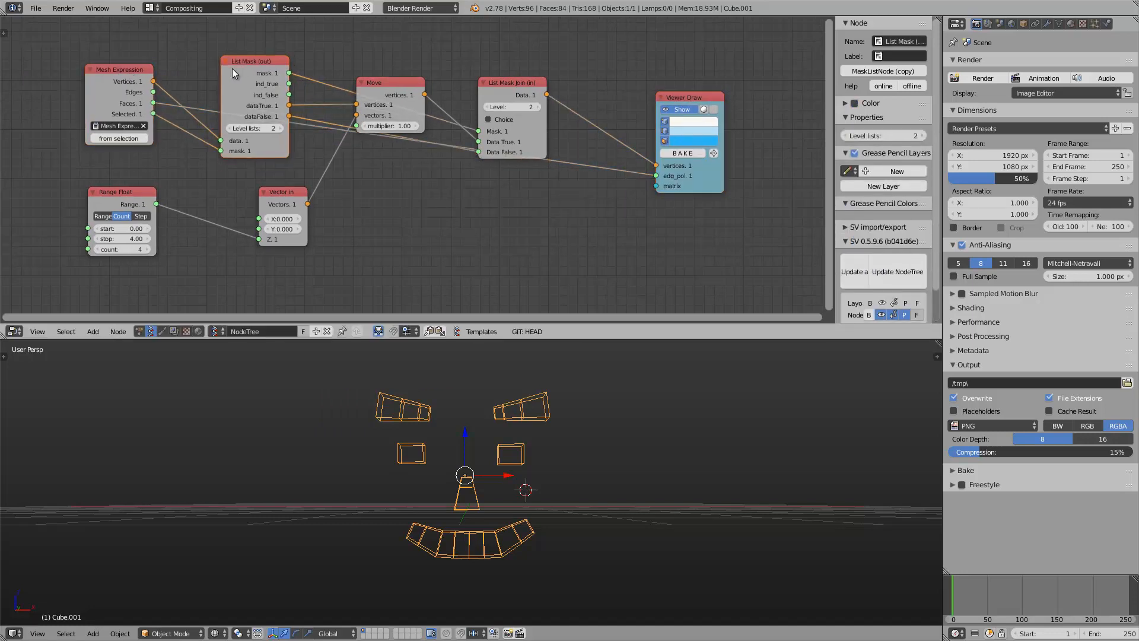
drag(84, 104, 40, 102)
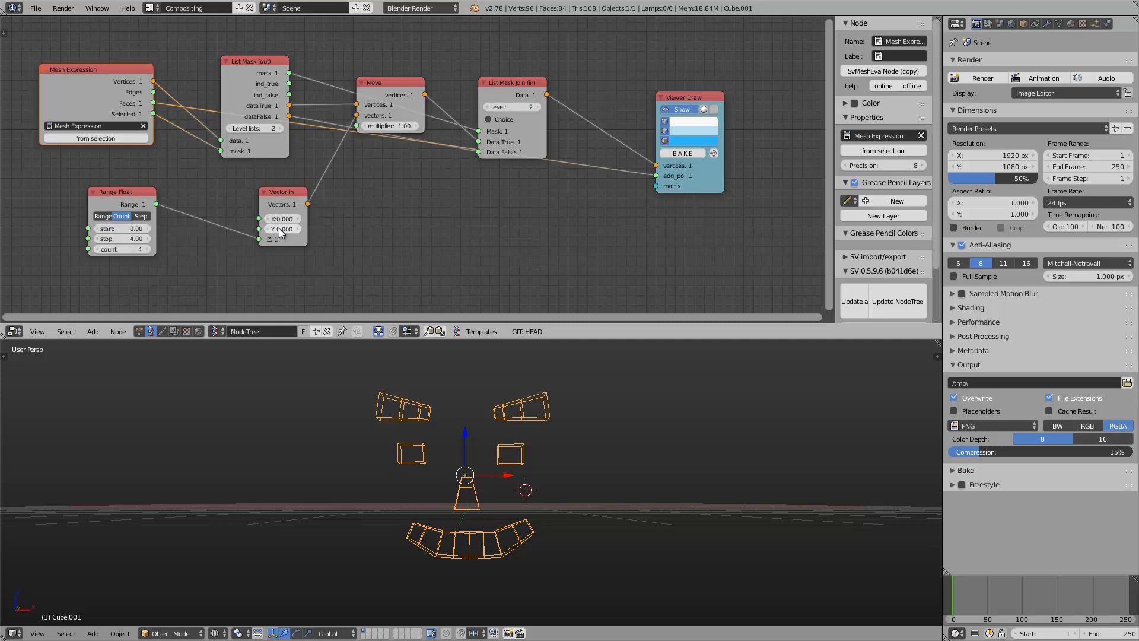
Set the Vector in node's X to -0.150 and Y to -0.060
drag(271, 231, 287, 217)
middle_drag(380, 223, 385, 223)
Reselect the mouth vertices in Edit Mode and regenerate the Mesh Expression from the selection in Object Mode
key(Tab)
right_click(406, 528)
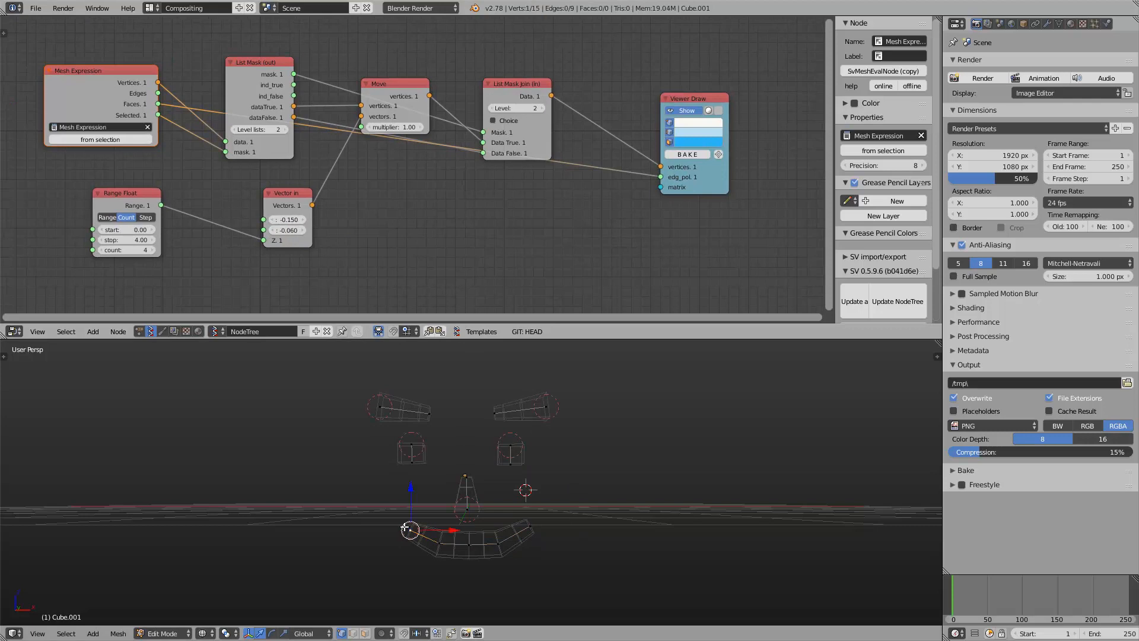
shift+right_click(436, 541)
shift+right_click(461, 544)
shift+right_click(496, 544)
shift+right_click(527, 531)
key(Tab)
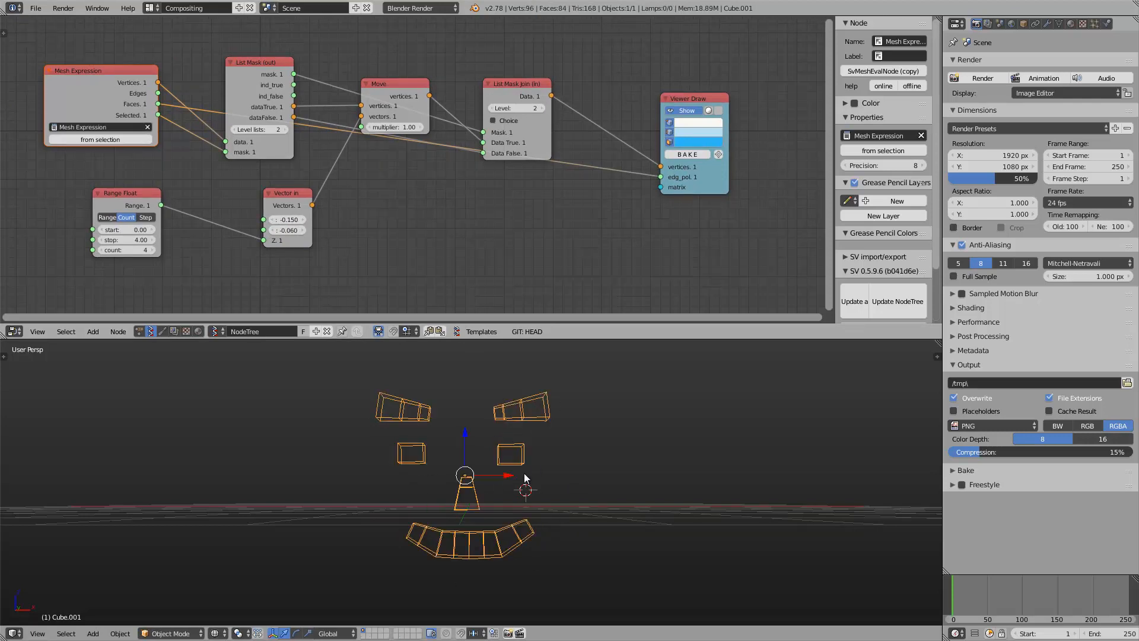
click(106, 140)
Split the 3D view in two, turn one half into a Text Editor and show the Mesh Expression text in it
drag(937, 339, 470, 344)
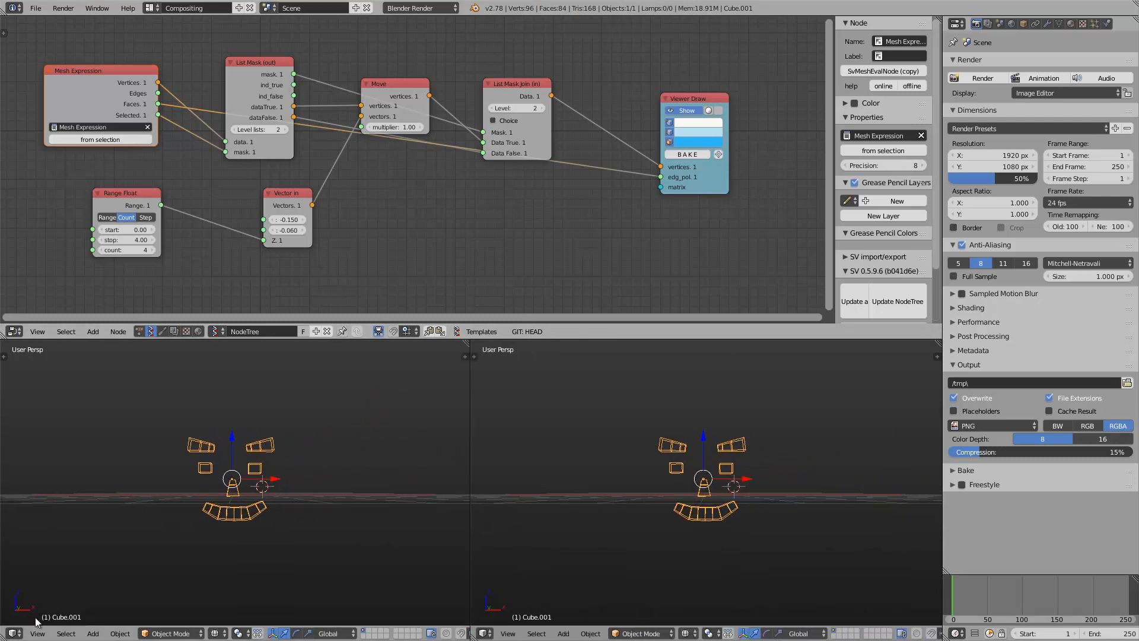
click(14, 633)
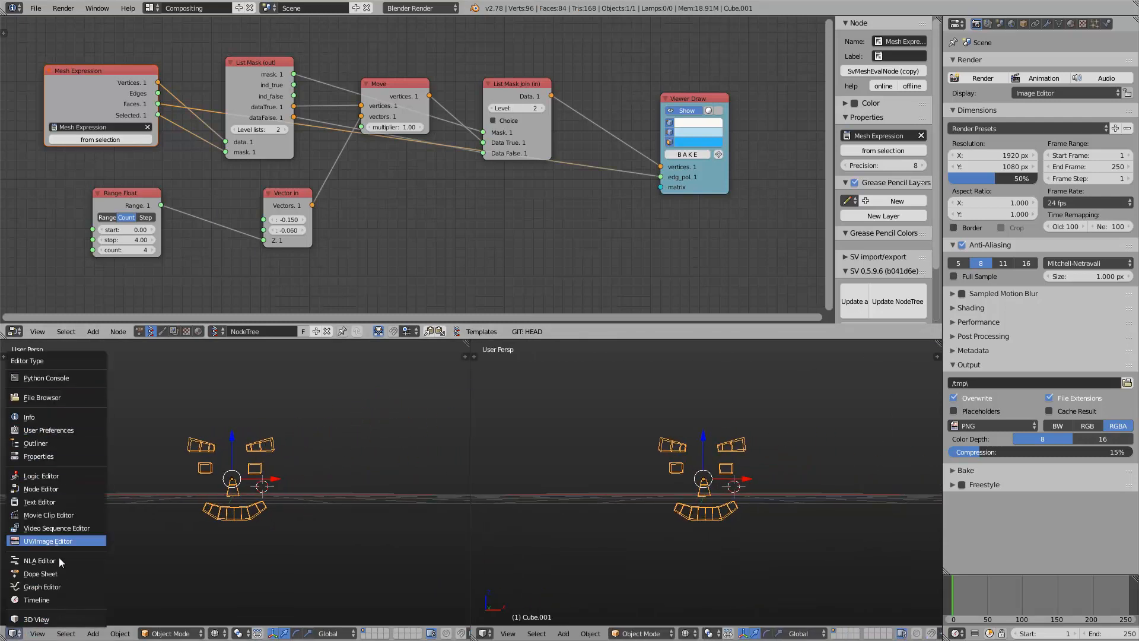
click(59, 502)
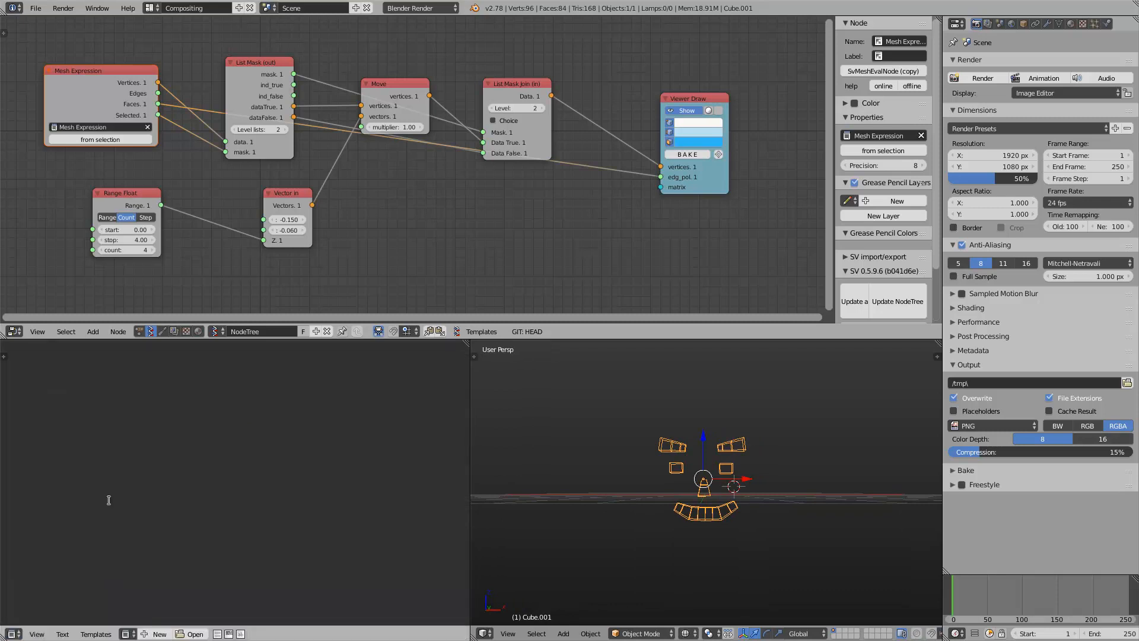
click(127, 634)
click(140, 515)
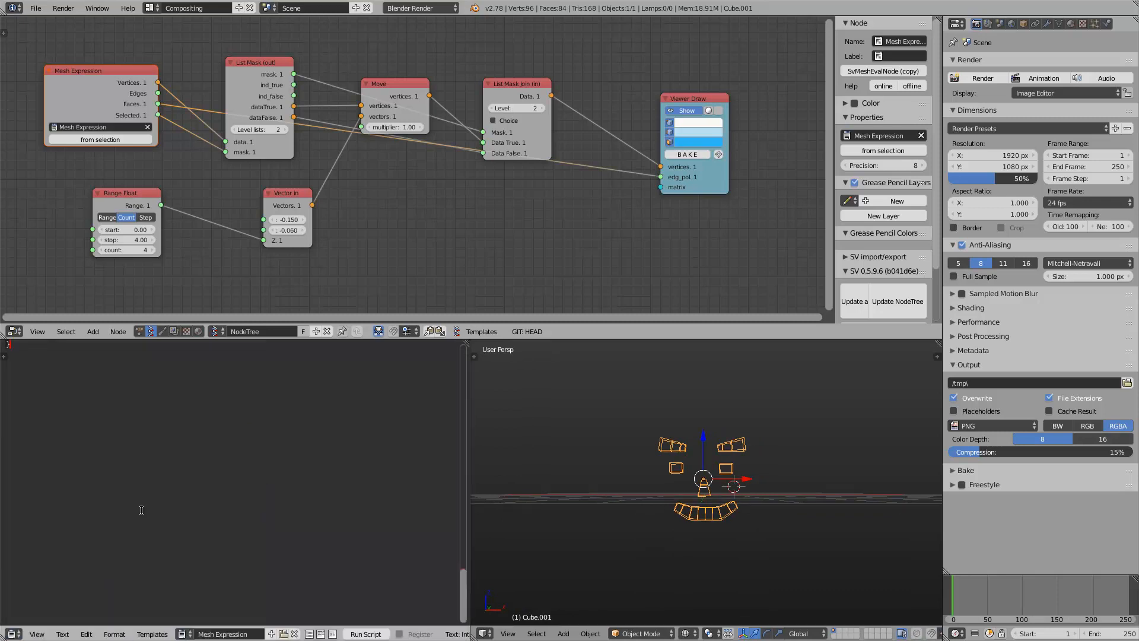
Turn on line numbers, word wrap and syntax highlighting for the text and examine its vertices marked "Selected"
scroll(146, 509, up, 5)
click(310, 634)
click(320, 634)
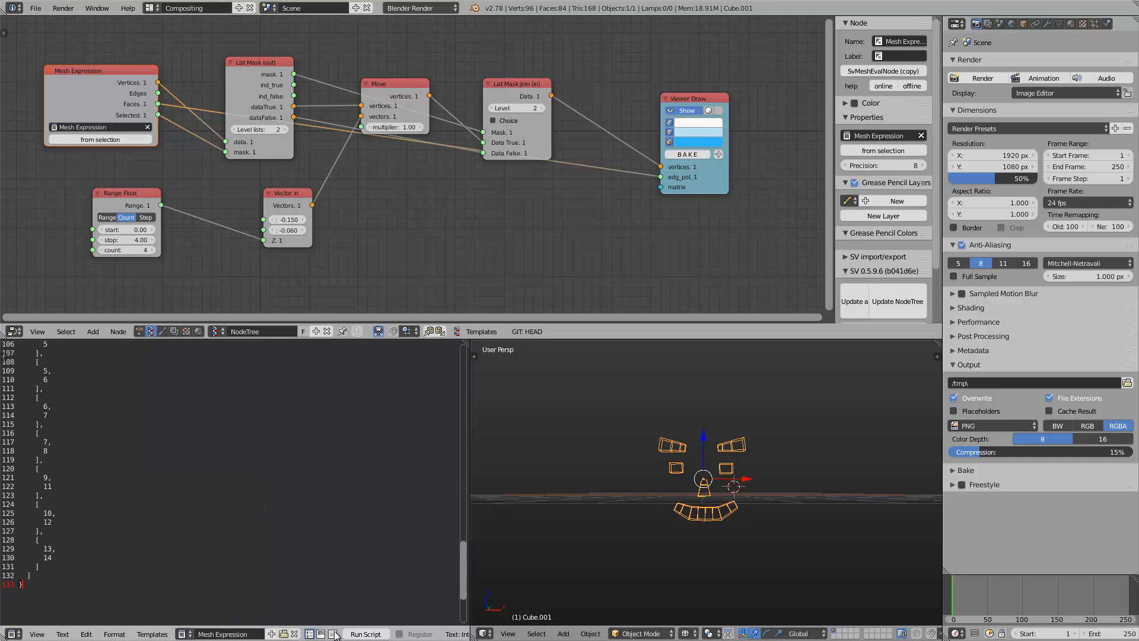
click(332, 634)
scroll(258, 474, up, 10)
scroll(258, 511, up, 17)
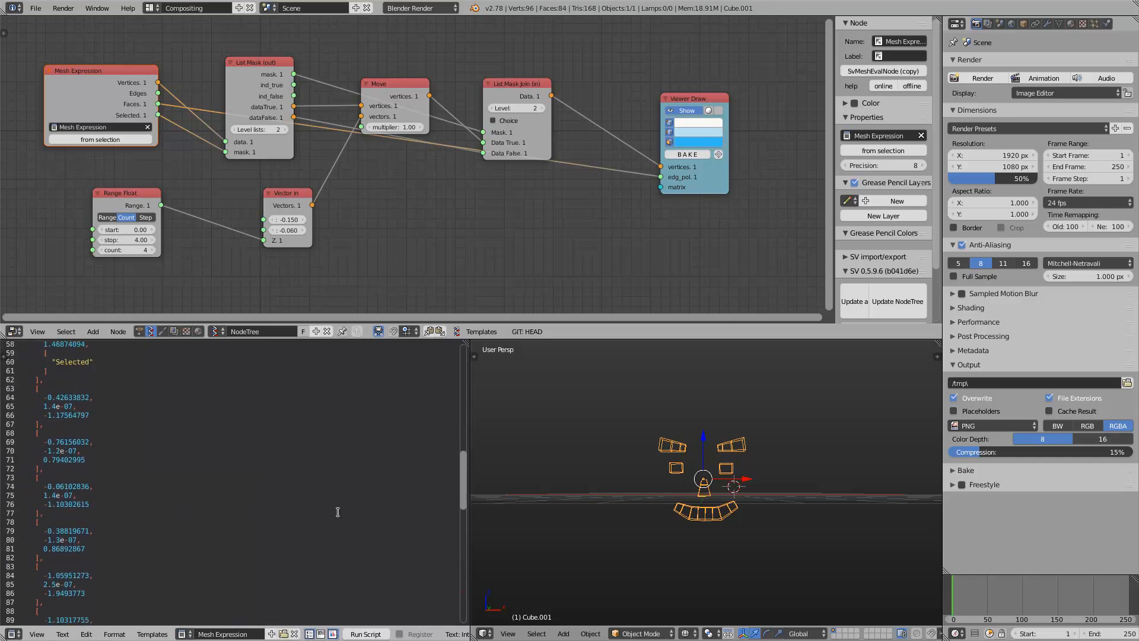
scroll(114, 438, up, 3)
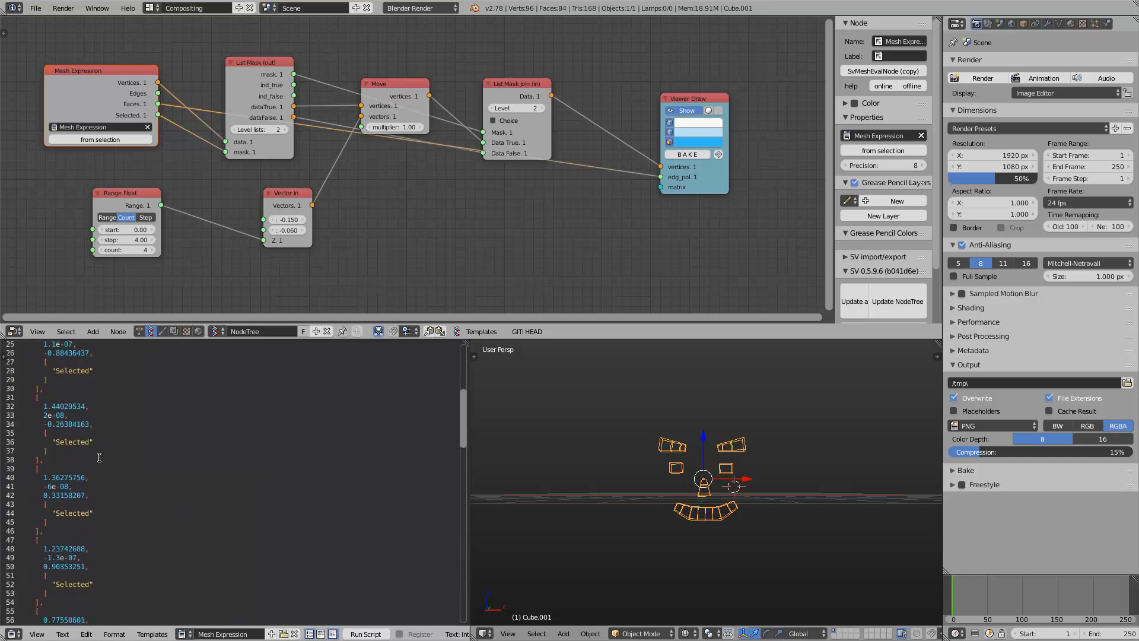
scroll(122, 467, down, 4)
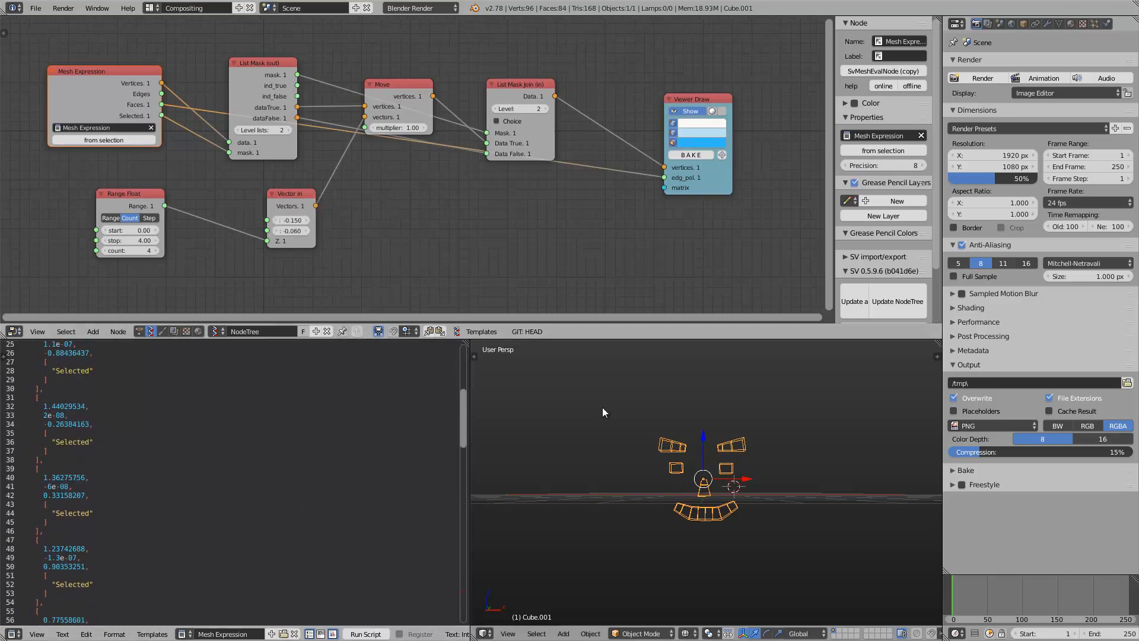
Enlarge and angle the face in the 3D view, select the Viewer Draw node and save over the existing blend file
scroll(603, 407, up, 2)
shift+middle_drag(611, 411, 631, 444)
middle_drag(628, 232, 530, 258)
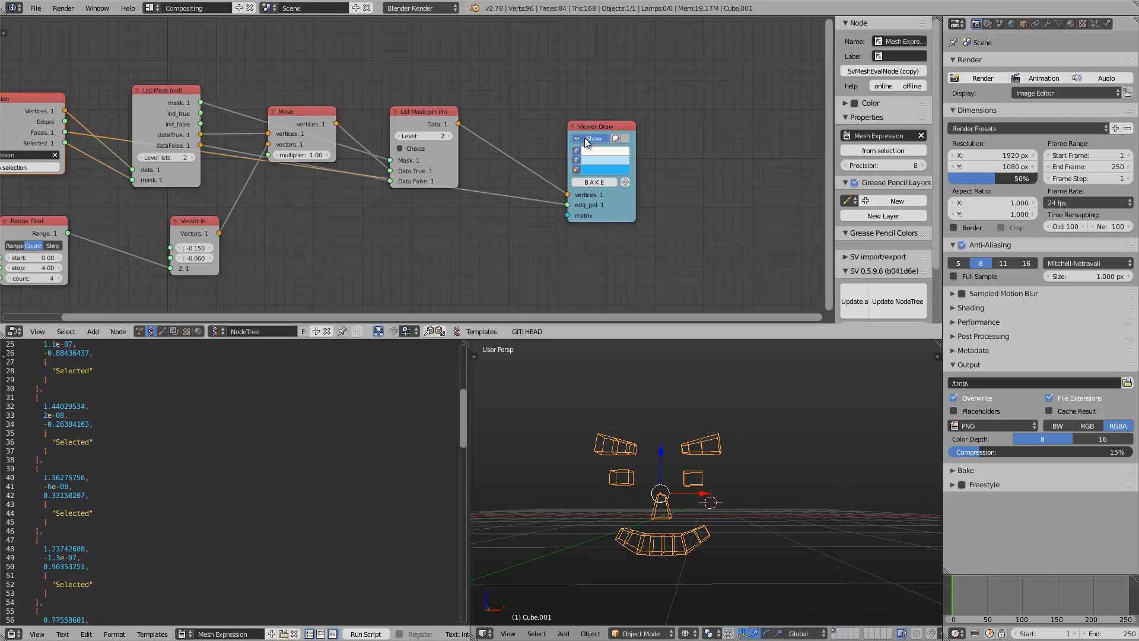
click(587, 145)
middle_drag(593, 159, 641, 156)
key(ctrl+s)
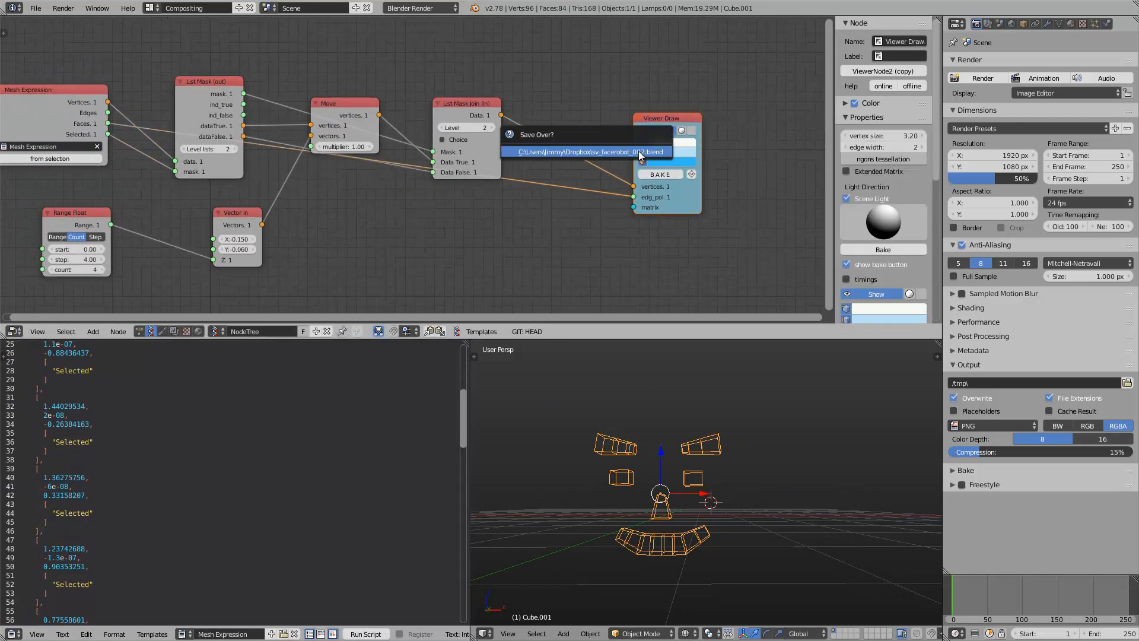
click(639, 153)
Reposition the Mesh Expression node with the whole node tree in view and look through the vertices, faces and edges in its text
middle_drag(567, 149, 594, 149)
drag(115, 94, 121, 86)
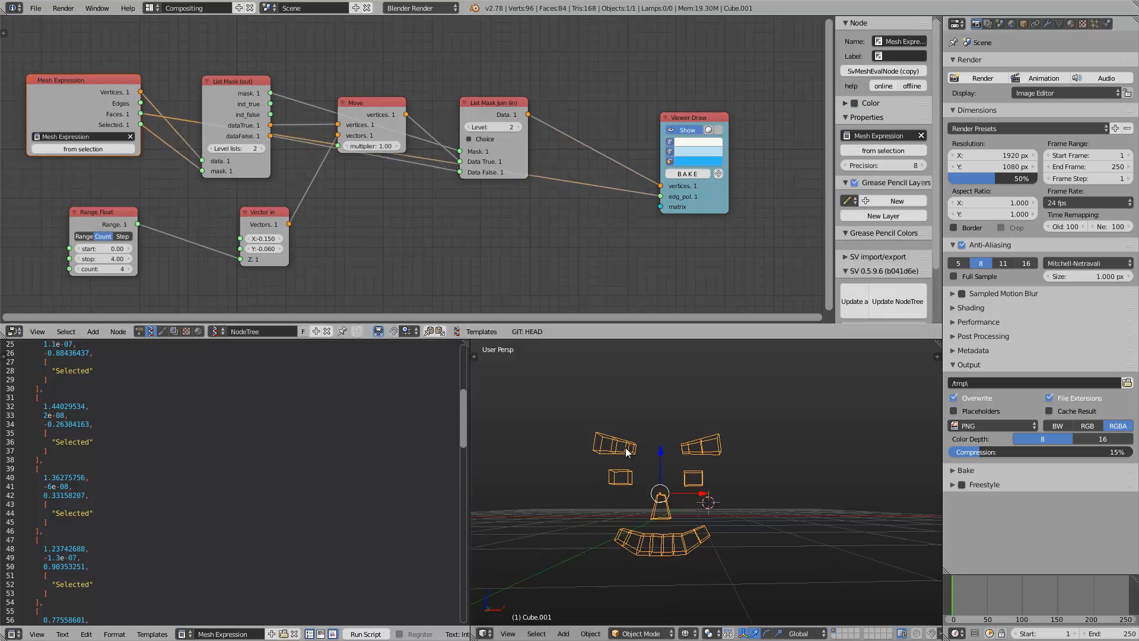
middle_drag(637, 449, 643, 448)
drag(463, 418, 488, 380)
key(Home)
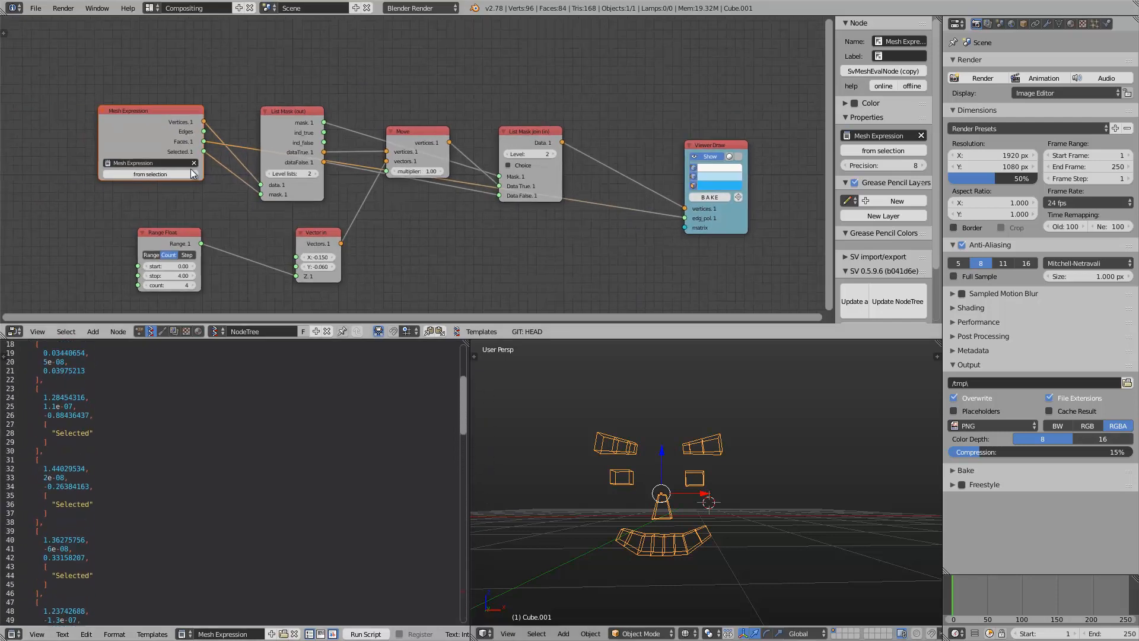
drag(147, 113, 130, 124)
click(130, 123)
scroll(195, 406, up, 6)
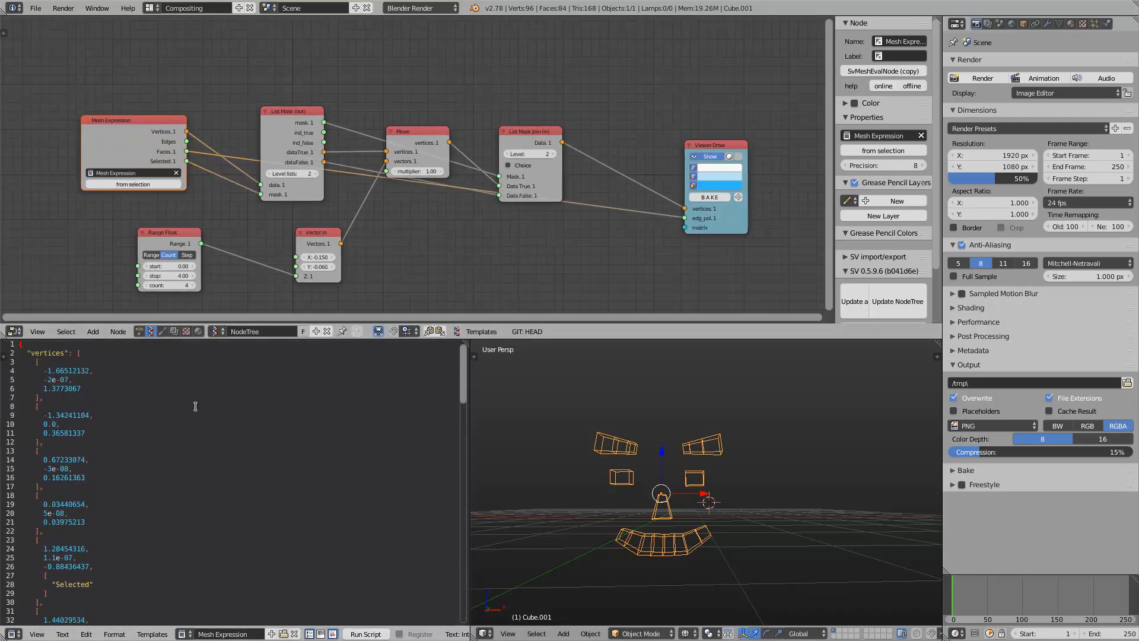
scroll(198, 402, down, 20)
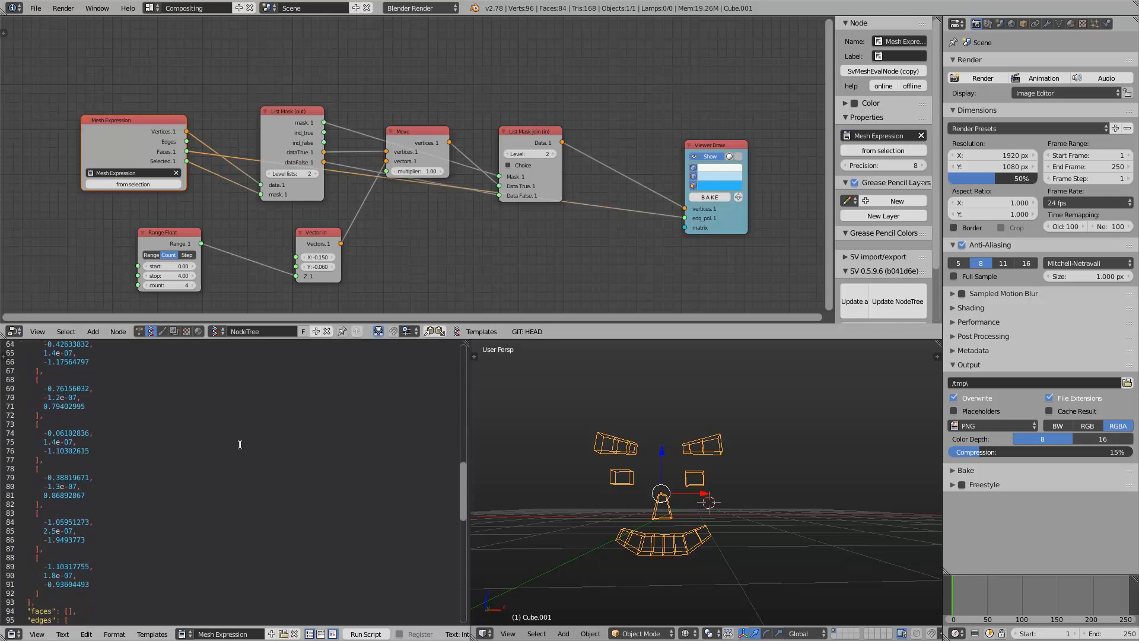
Duplicate the Viewer Draw node above the node tree and feed it the Mesh Expression's Vertices output
scroll(244, 442, up, 5)
middle_drag(561, 150, 562, 187)
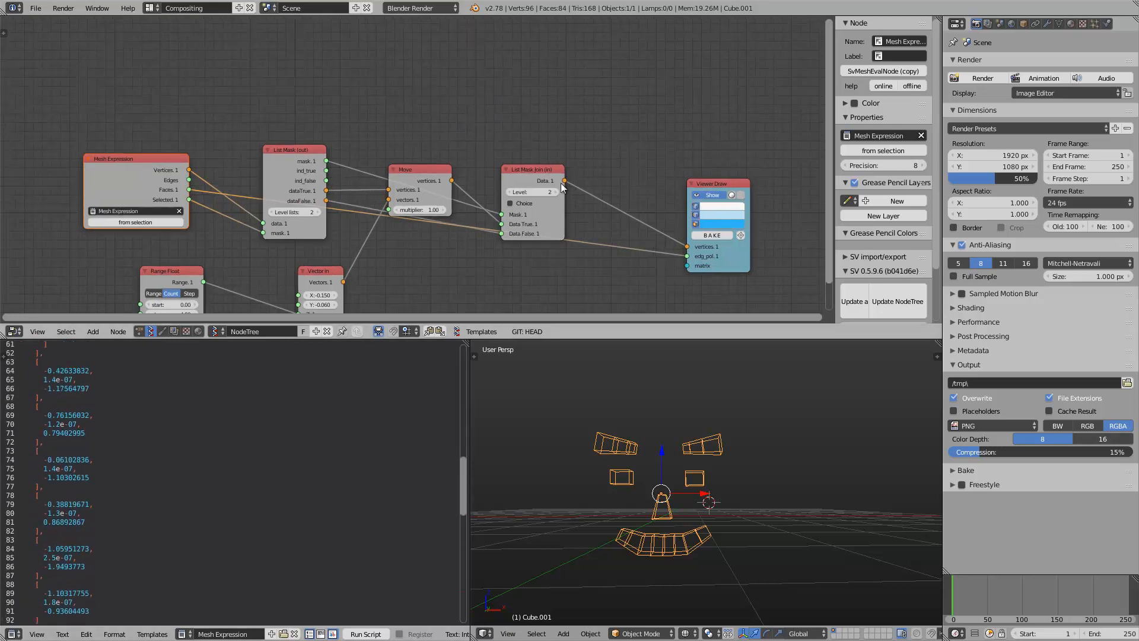
click(704, 187)
key(shift+d)
click(378, 60)
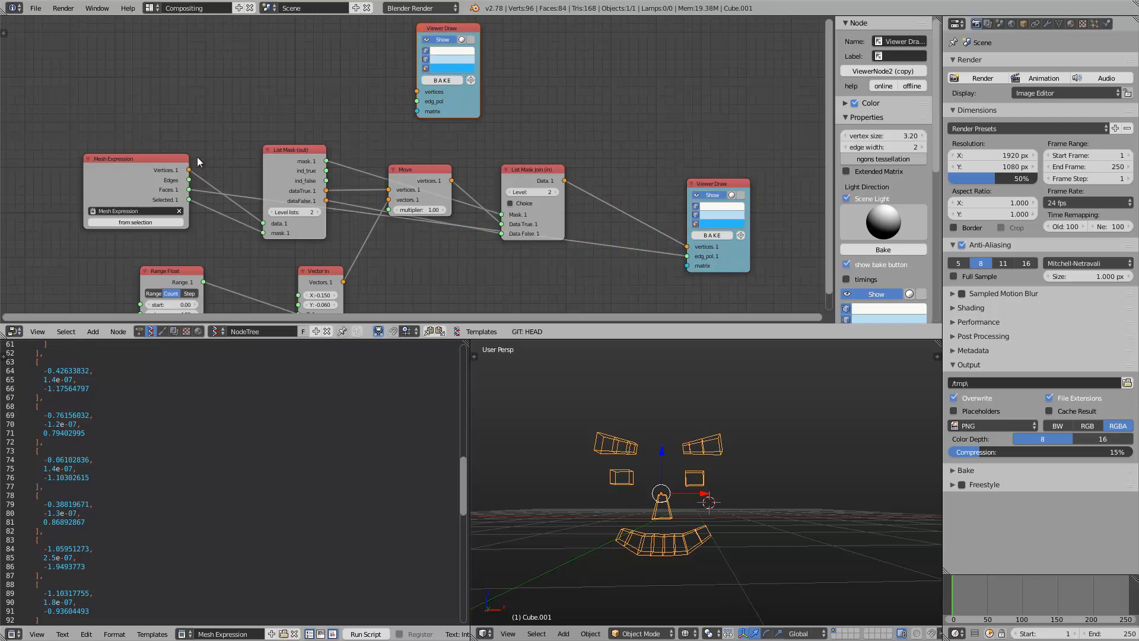
mouse_move(189, 170)
mouse_down()
mouse_move(384, 72)
mouse_move(417, 91)
mouse_up()
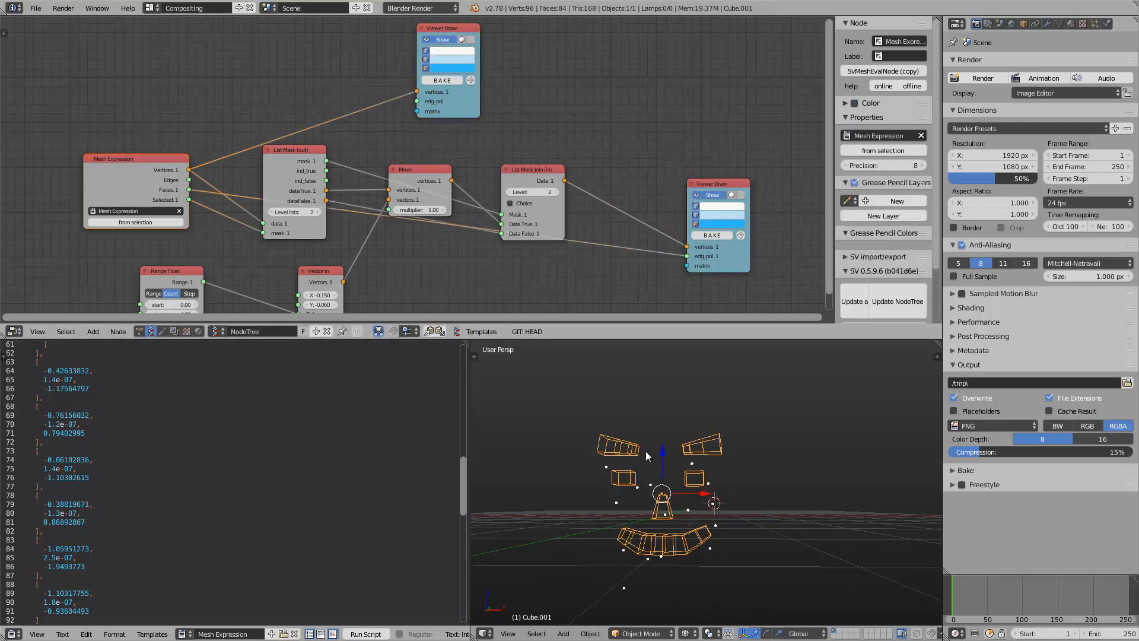
middle_drag(646, 451, 664, 482)
Move the Mesh Expression node slightly up and set the timeline to frame 16
drag(172, 161, 157, 133)
mouse_move(714, 520)
middle_down()
mouse_move(689, 496)
mouse_move(733, 518)
mouse_move(721, 509)
mouse_move(712, 521)
middle_up()
click(964, 598)
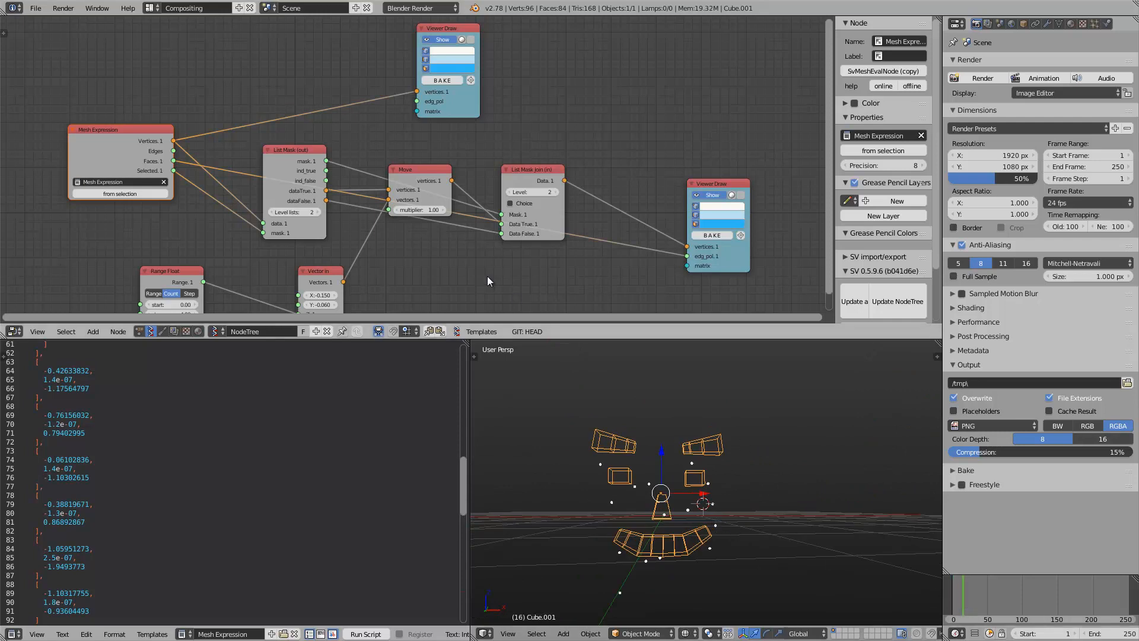
middle_drag(362, 302, 365, 276)
middle_drag(322, 222, 330, 227)
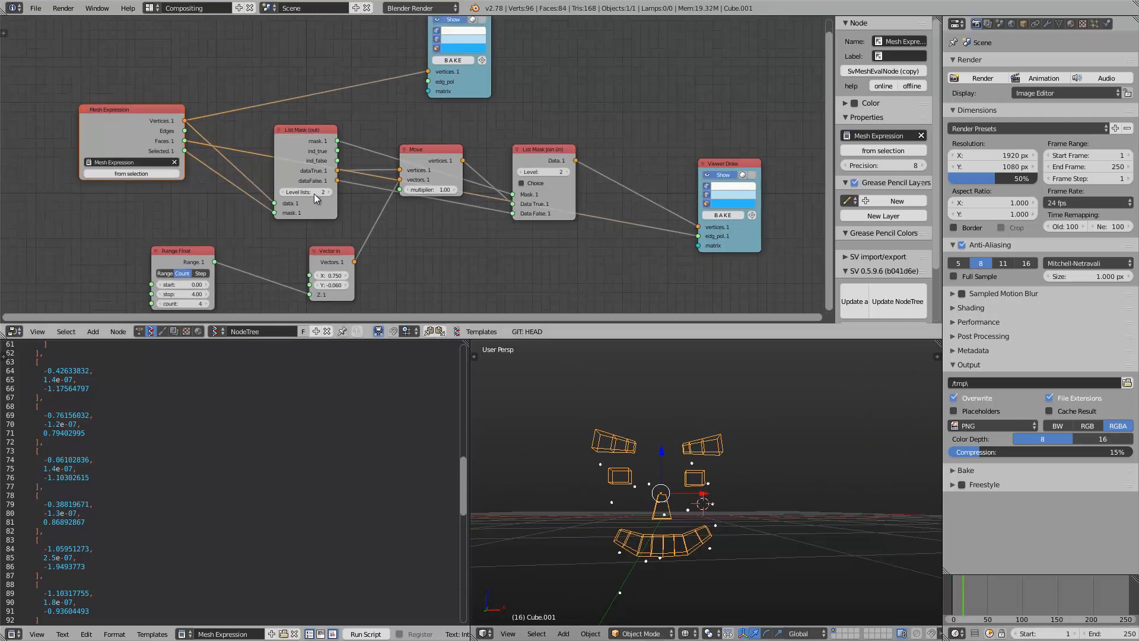
Try a lower list level on the List Mask (out) and List Mask Join nodes
click(284, 192)
click(523, 172)
click(567, 172)
click(329, 192)
middle_drag(635, 472, 723, 496)
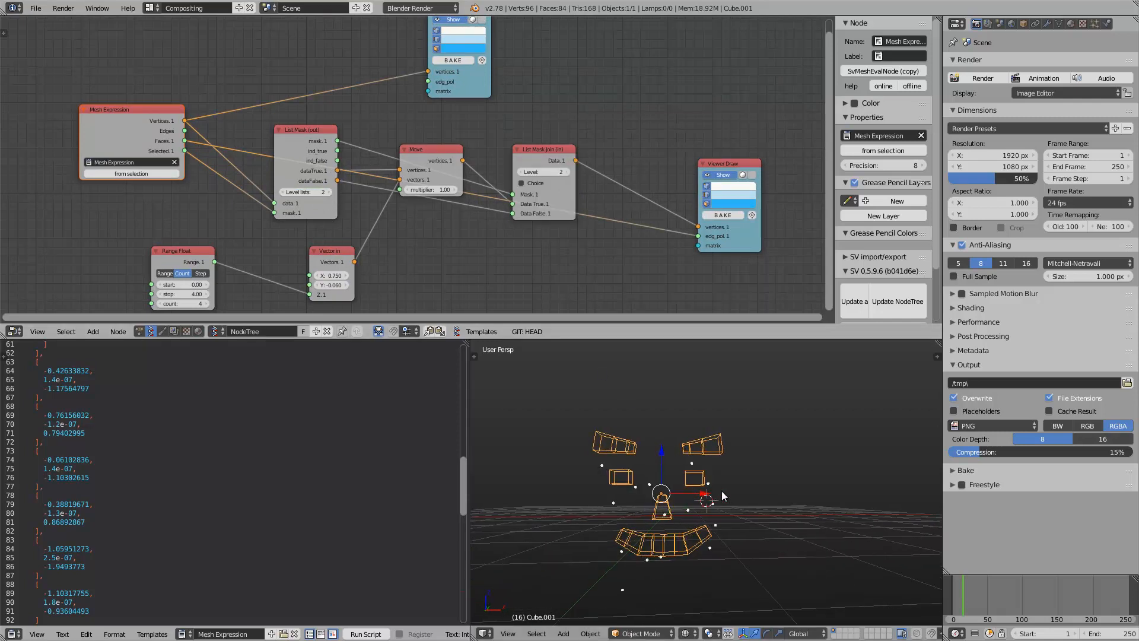
Remove the Skin modifier from the face object and set the timeline to frame 2
click(1047, 24)
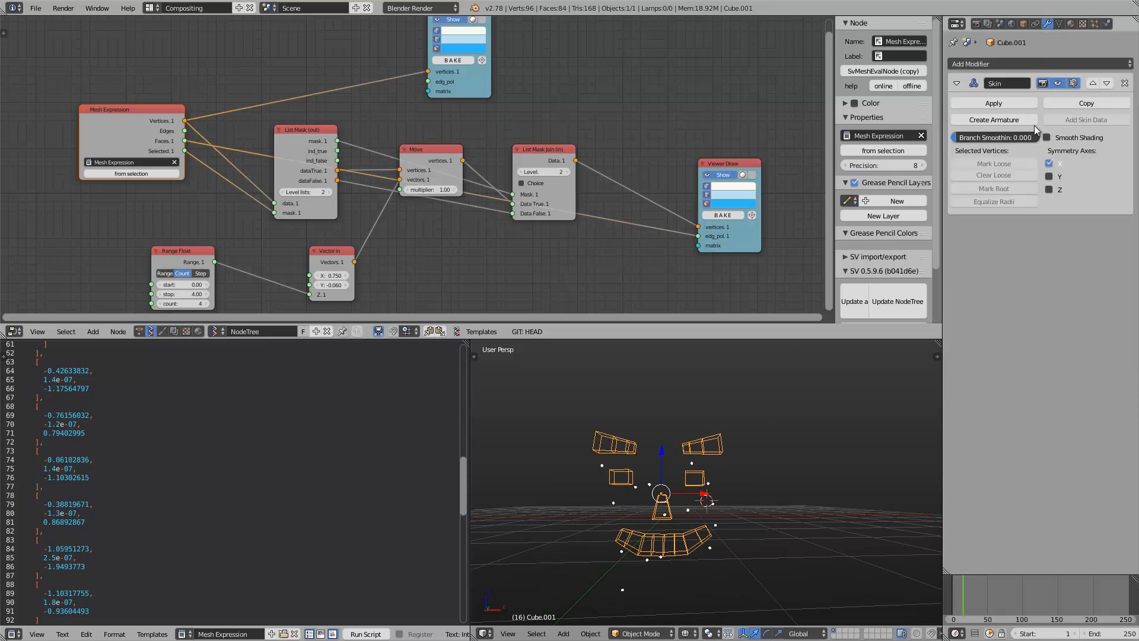
click(1127, 87)
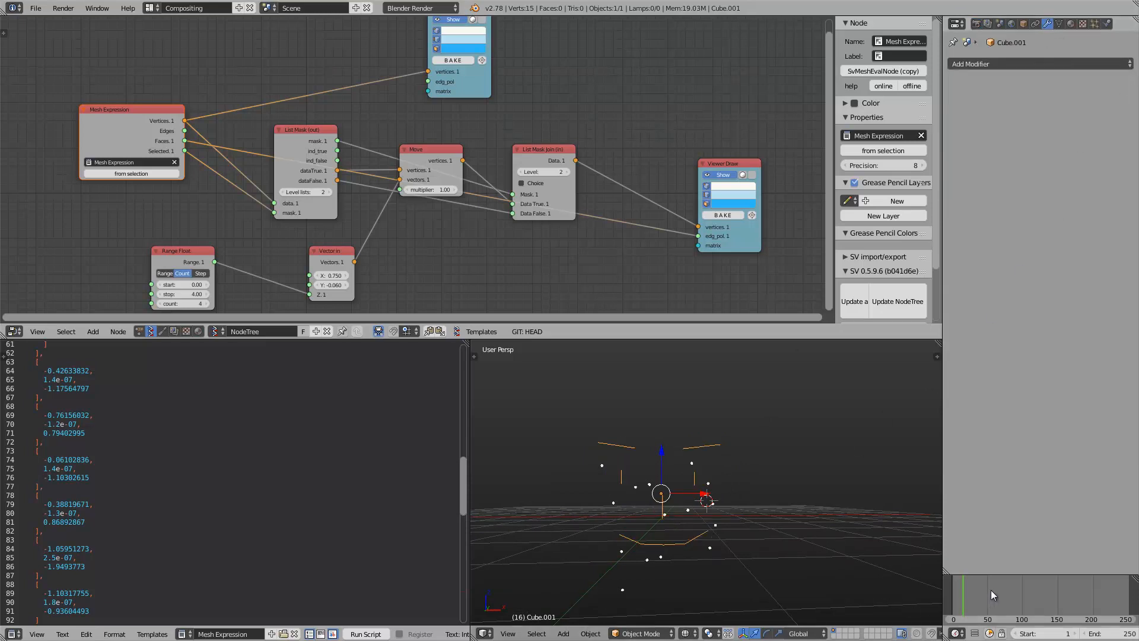
drag(995, 594, 953, 593)
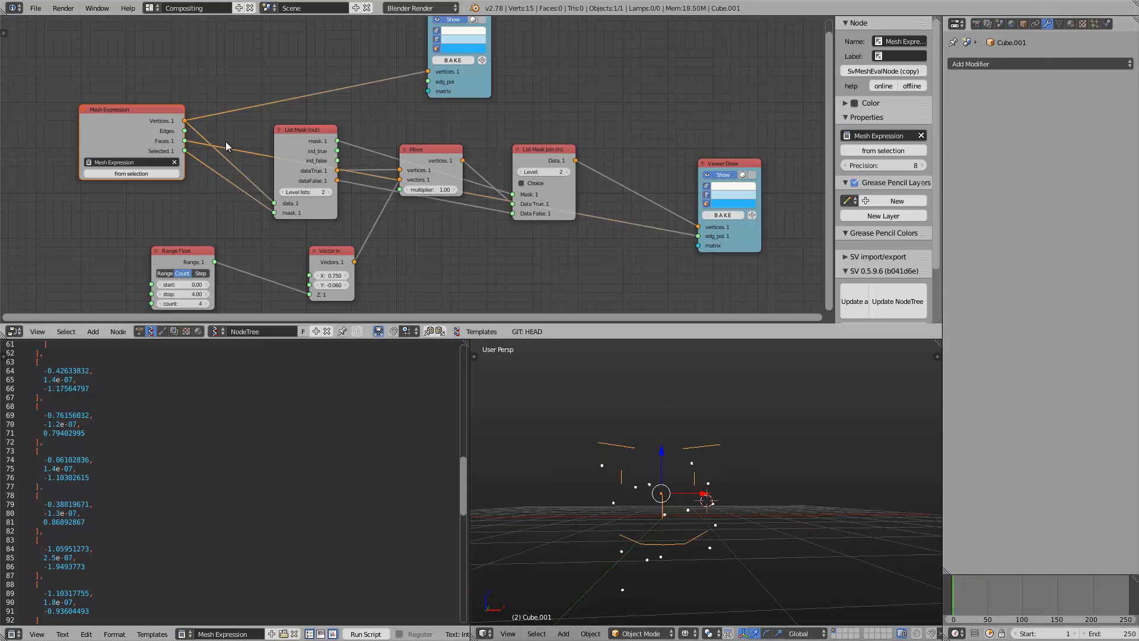
Connect the Mesh Expression's Edges output to the edg_pol input of the Viewer Draw node fed by List Mask Join
mouse_move(187, 132)
mouse_down()
mouse_move(625, 237)
mouse_move(699, 236)
mouse_up()
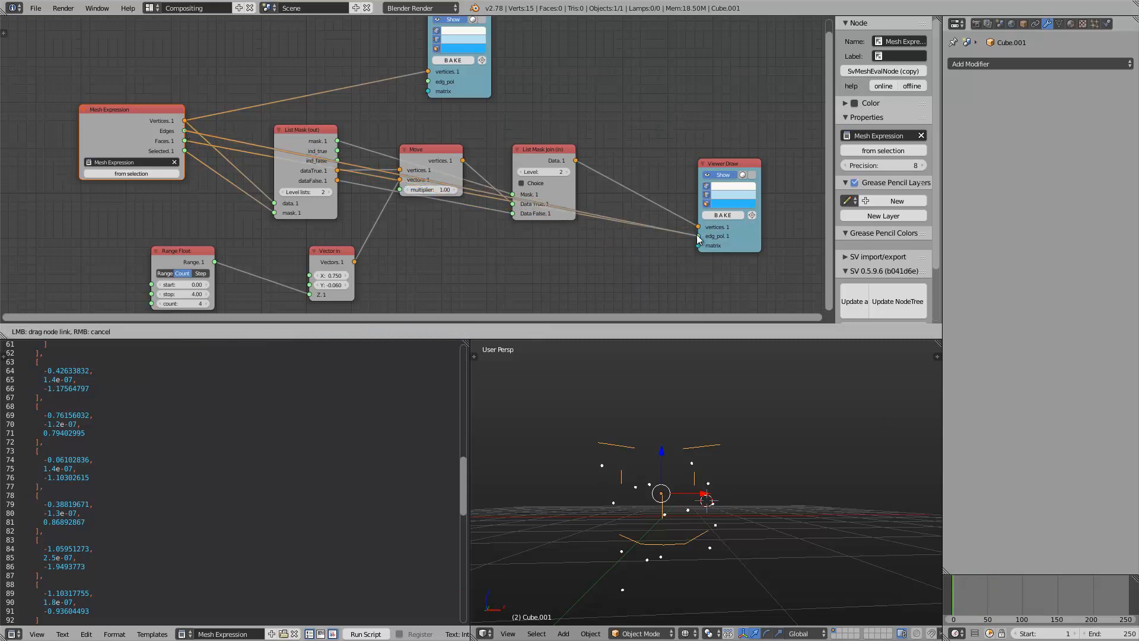
middle_drag(739, 499, 744, 467)
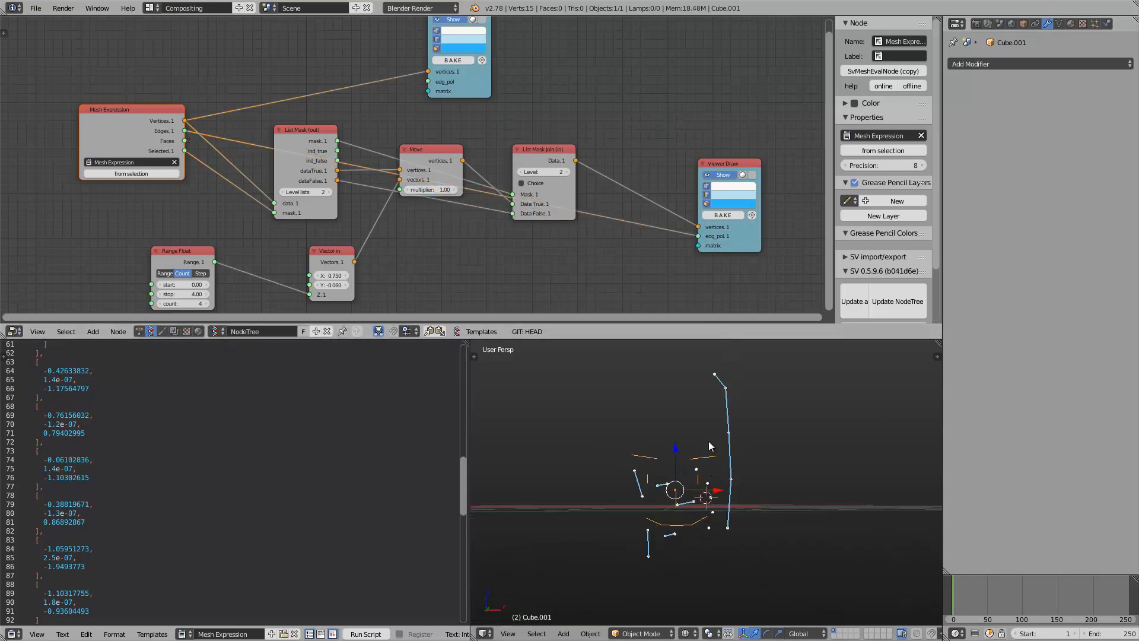
middle_drag(678, 493, 721, 537)
Set the Vector In node's Y value to -0.210
middle_drag(197, 290, 198, 286)
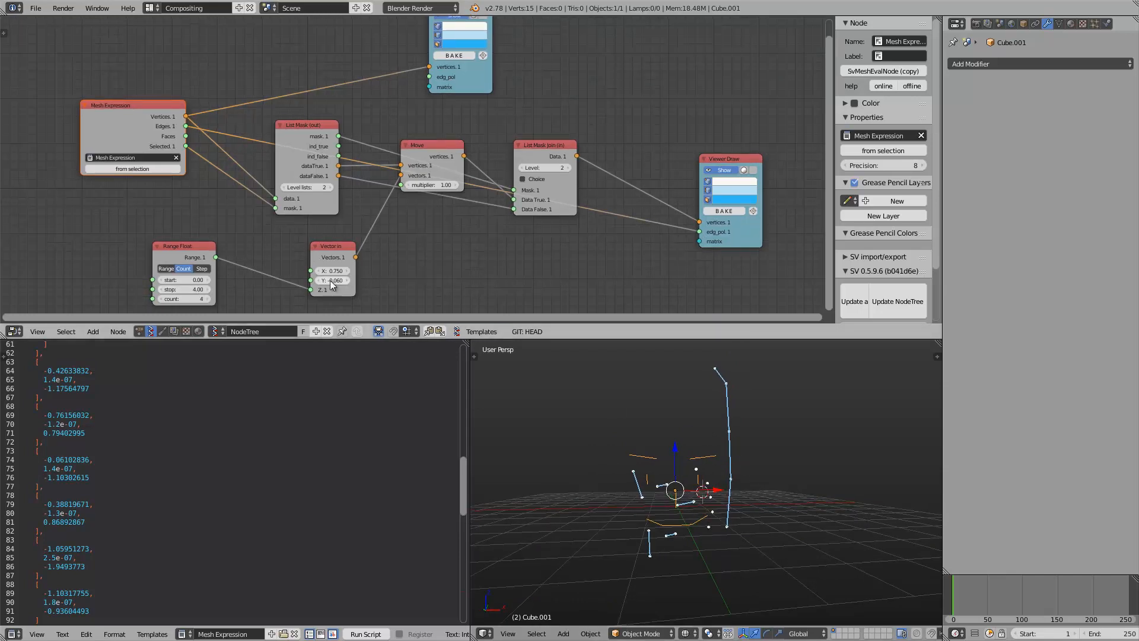
mouse_move(335, 280)
mouse_down()
mouse_move(316, 280)
mouse_move(354, 272)
mouse_up()
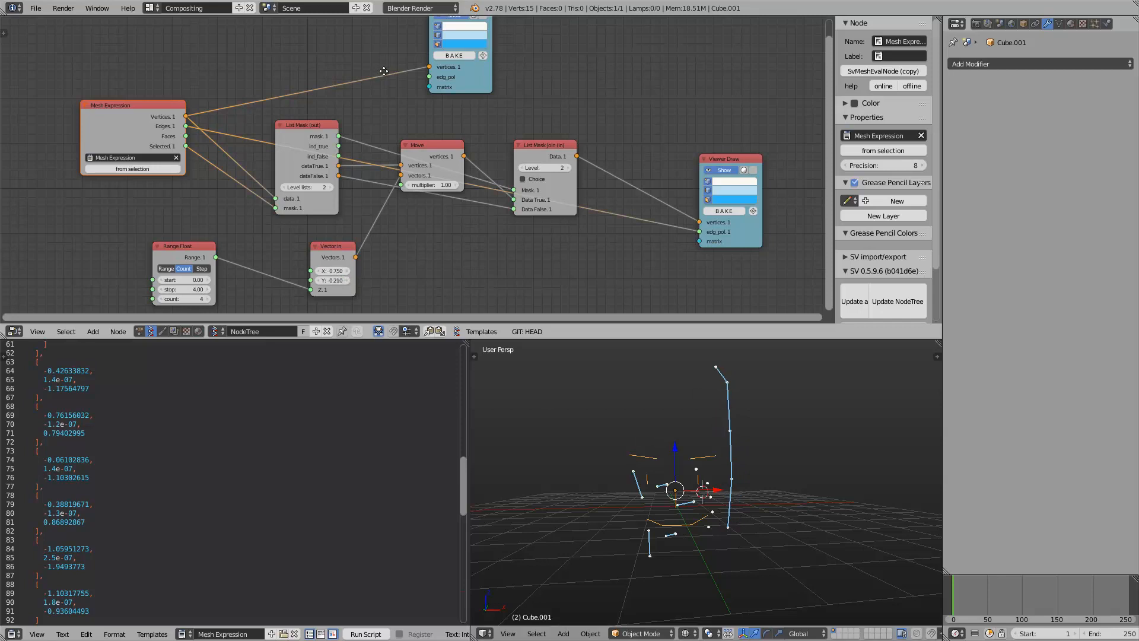
middle_drag(475, 70, 474, 94)
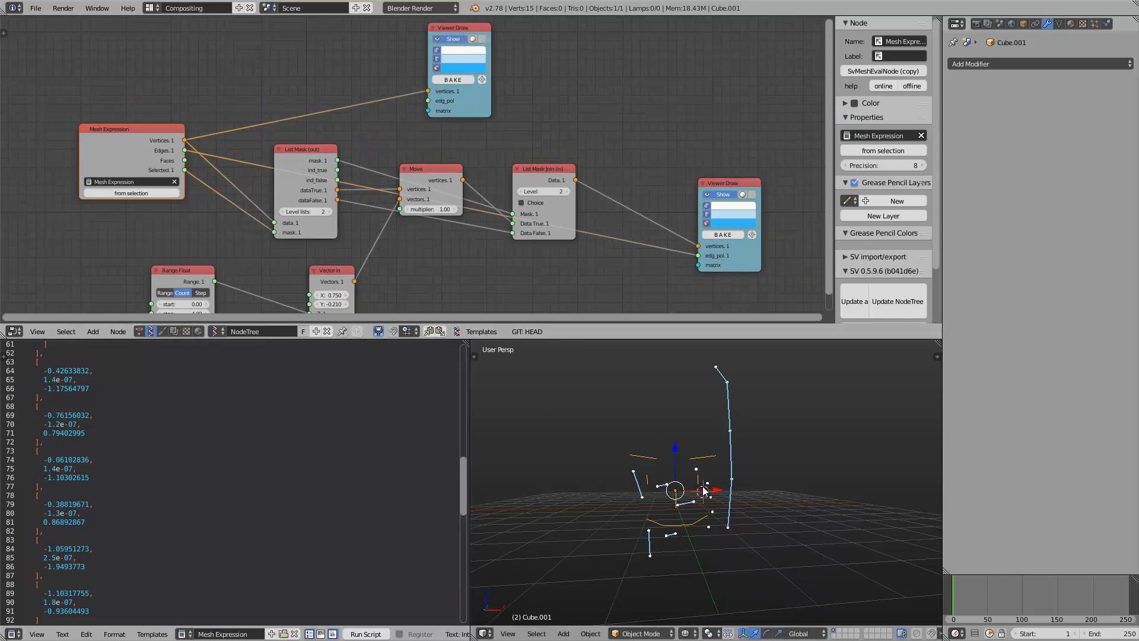
Apply the location and scale of the selected face object
scroll(700, 464, up, 3)
key(space)
key(Escape)
scroll(717, 463, up, 3)
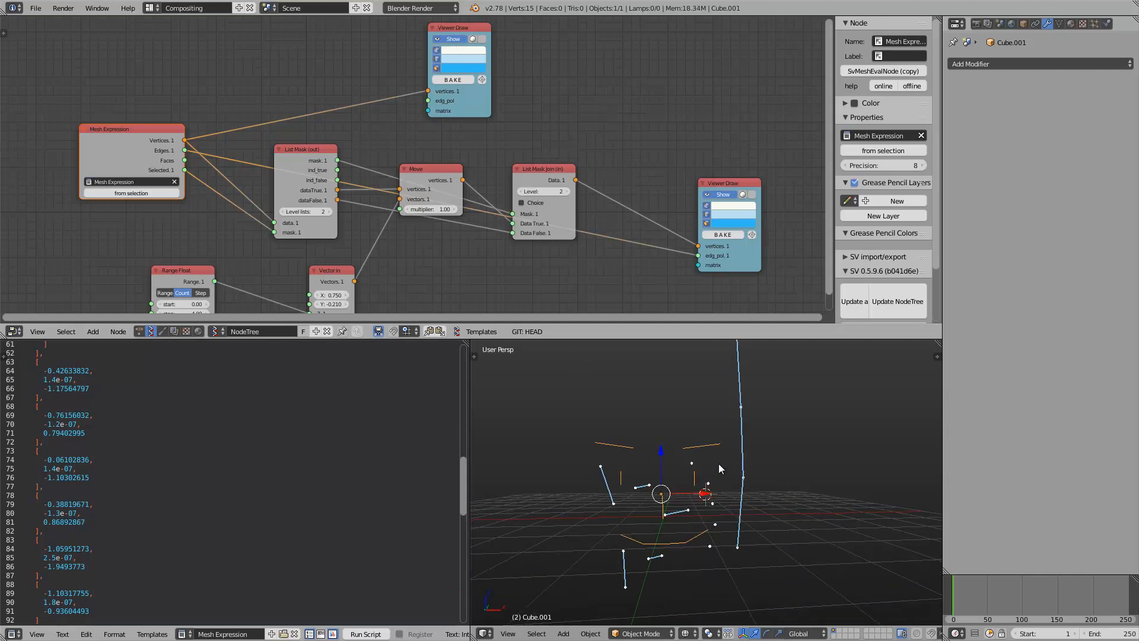
key(ctrl+a)
click(717, 463)
key(ctrl+a)
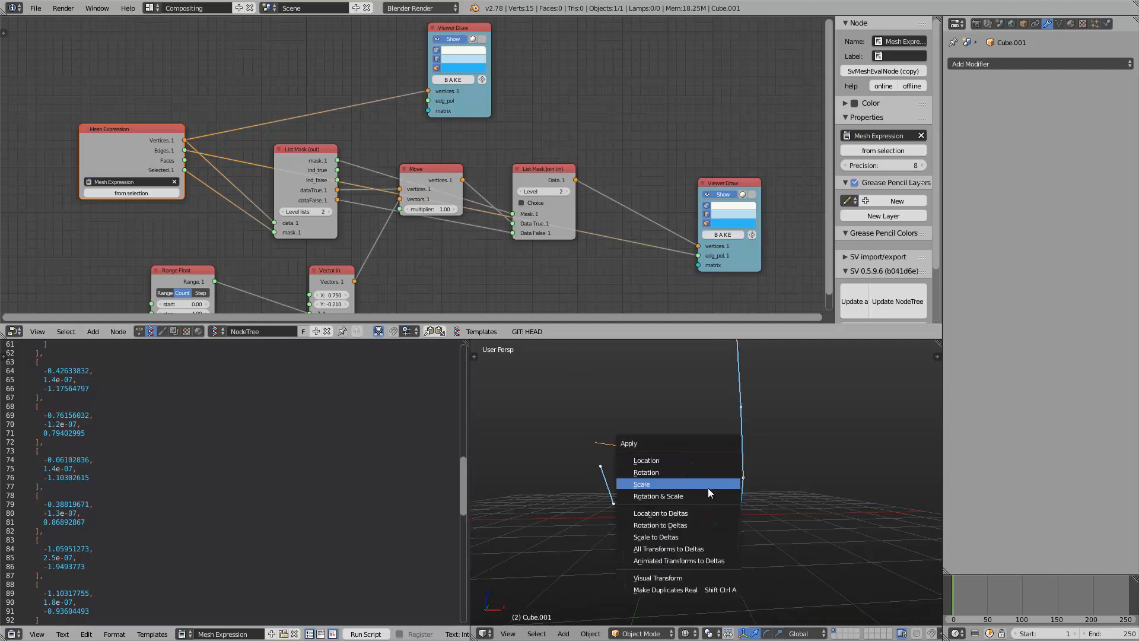
click(708, 488)
Set the timeline to frame 33 and reload the Mesh Expression from the selected face
key(space)
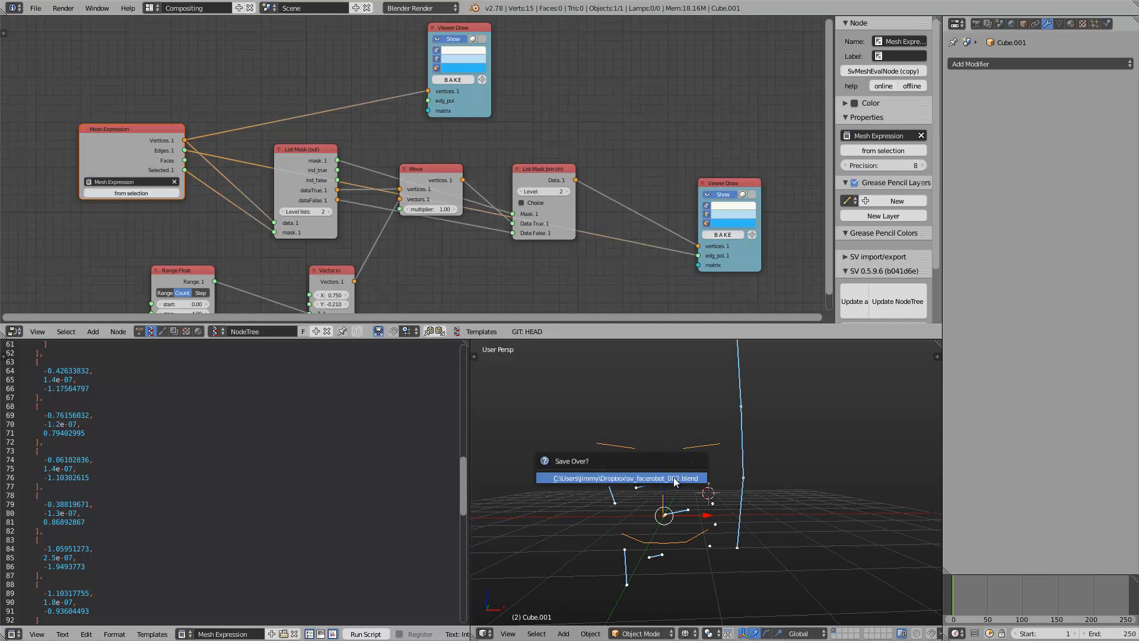
key(Escape)
shift+middle_drag(678, 478, 697, 472)
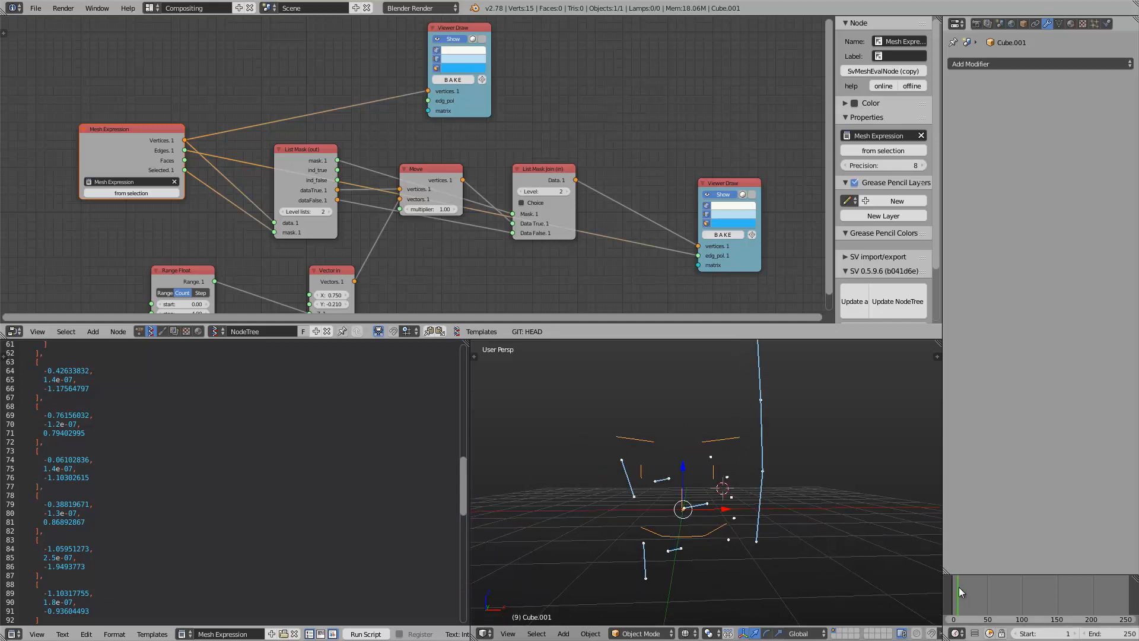
click(166, 194)
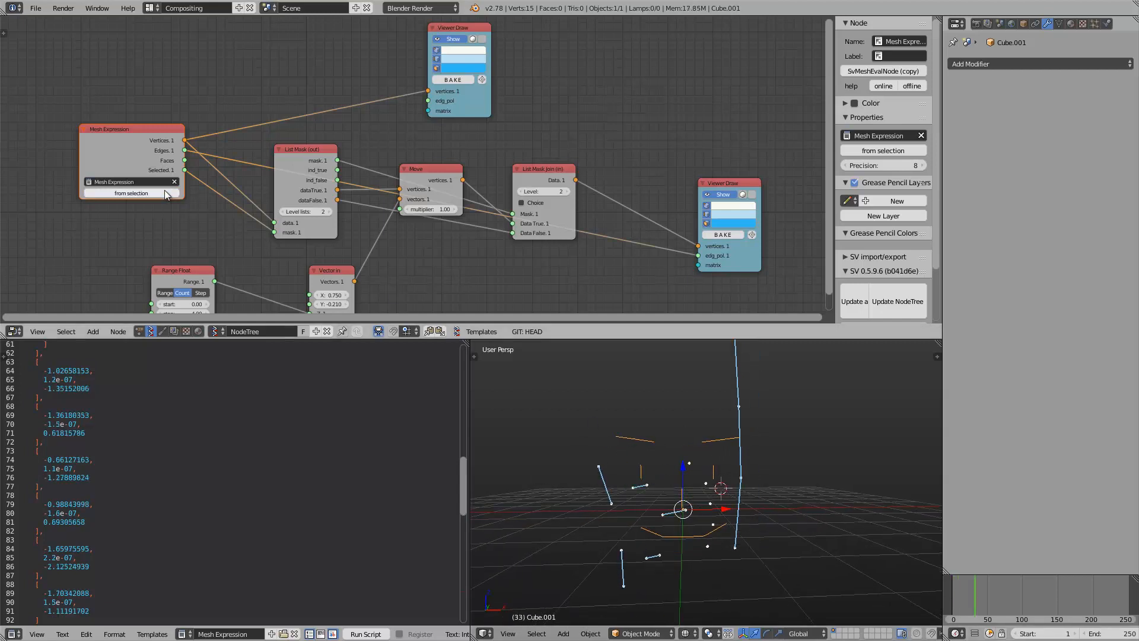
middle_drag(887, 553, 813, 451)
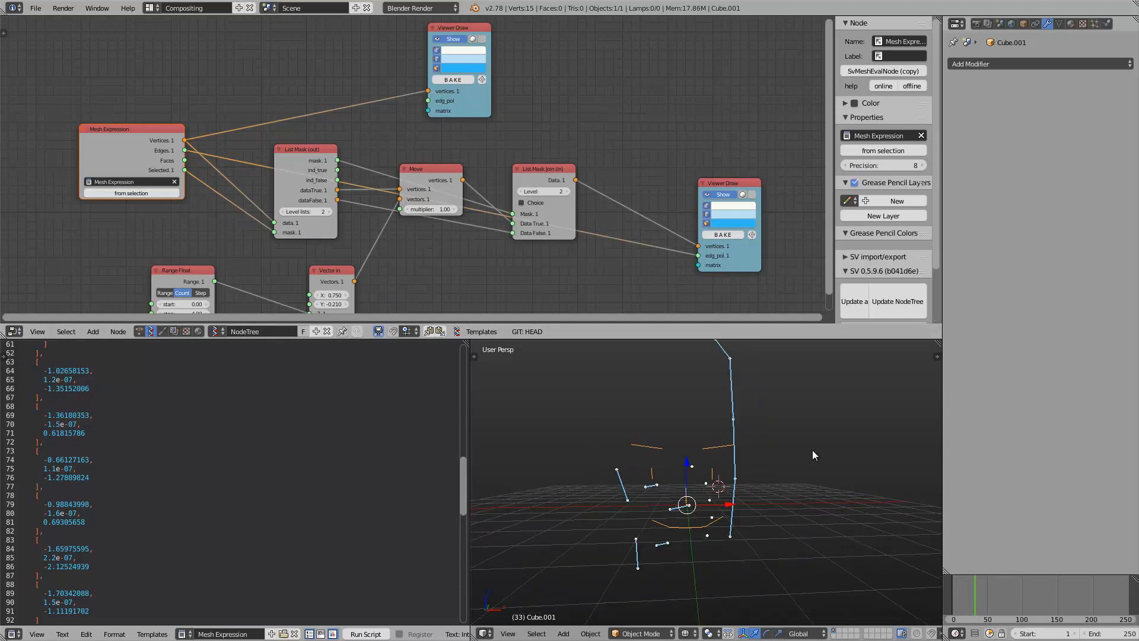
Check the face object's transform values, apply its rotation and regenerate the Mesh Expression from the selection
click(930, 360)
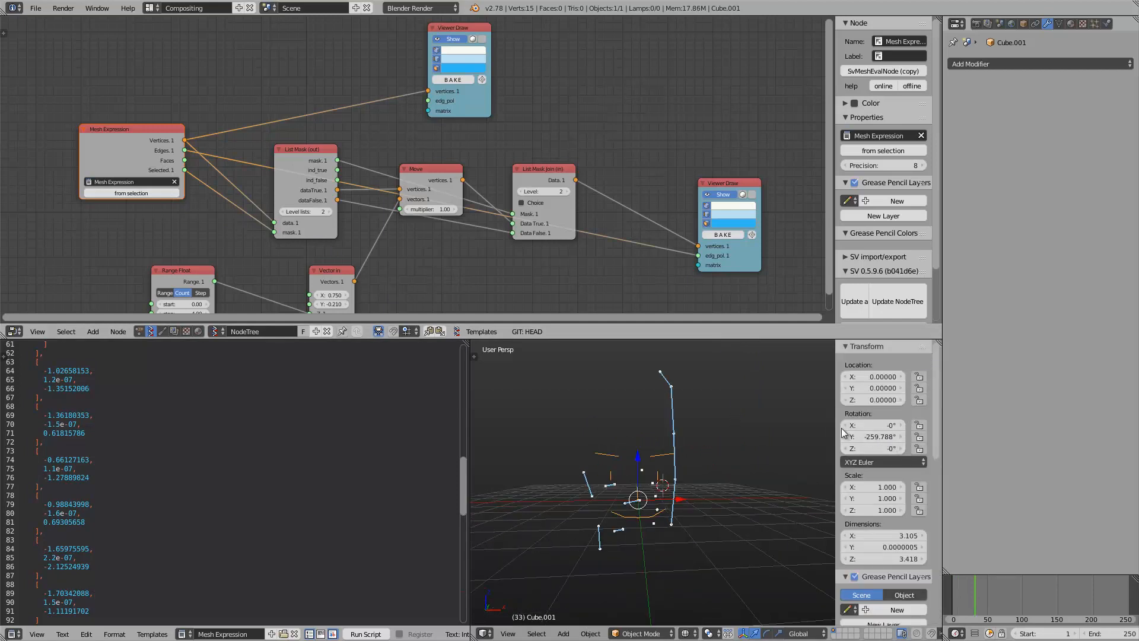
key(ctrl+a)
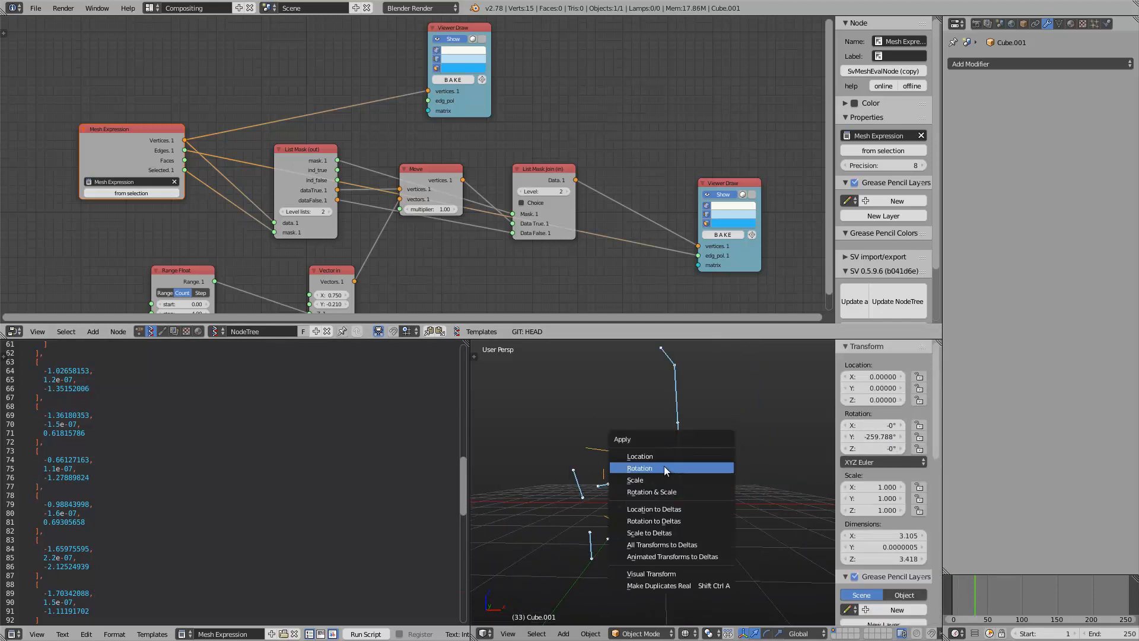
click(683, 473)
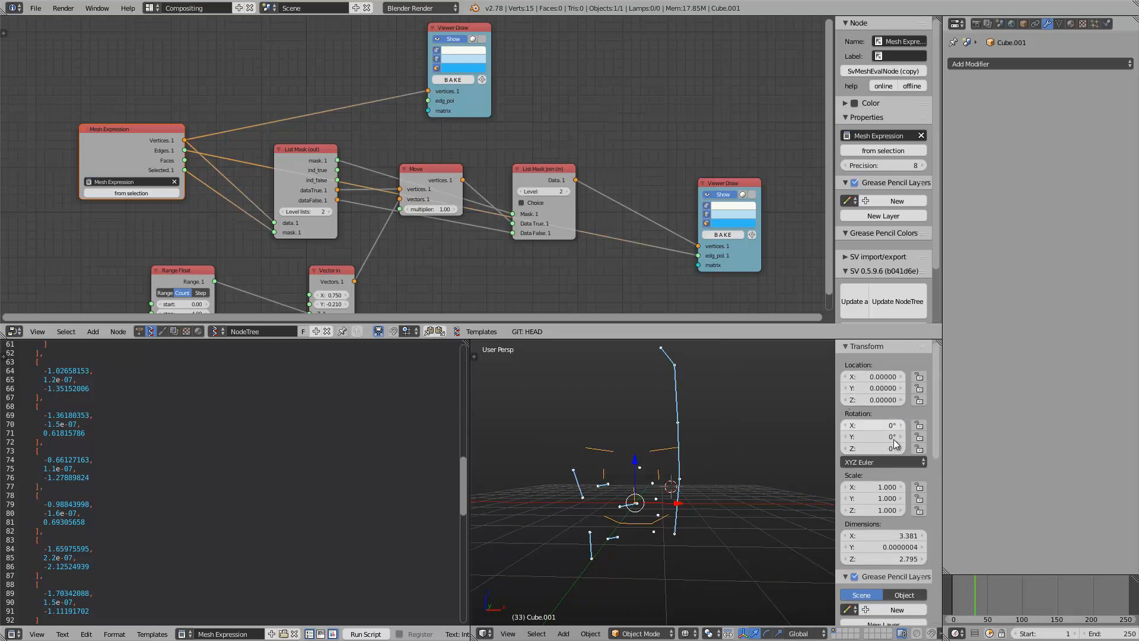
drag(837, 442, 973, 446)
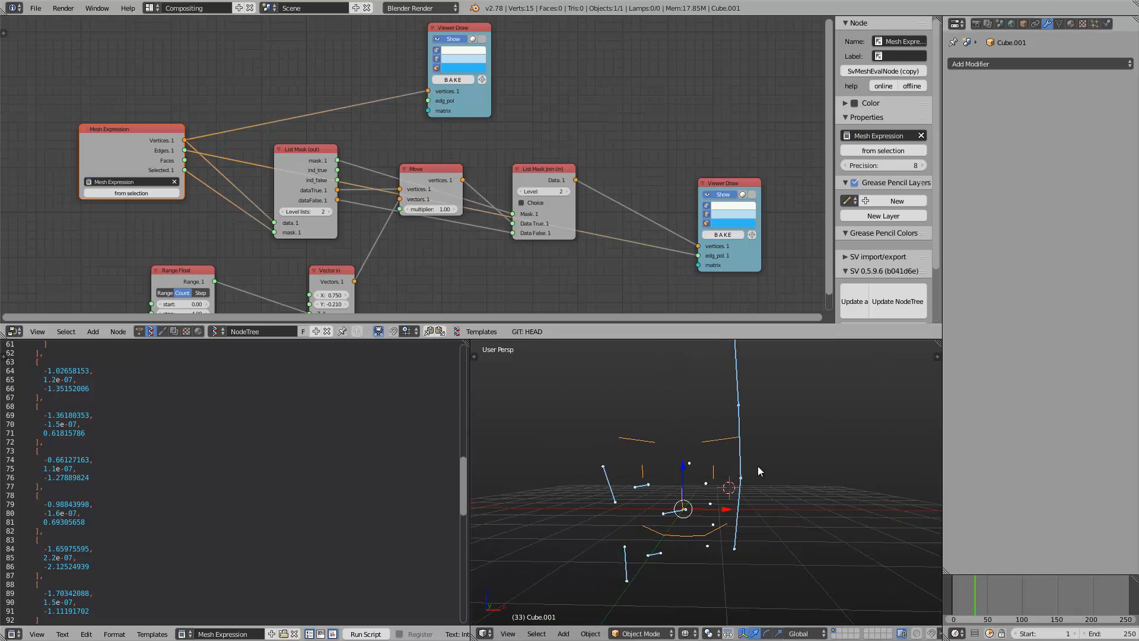
click(145, 193)
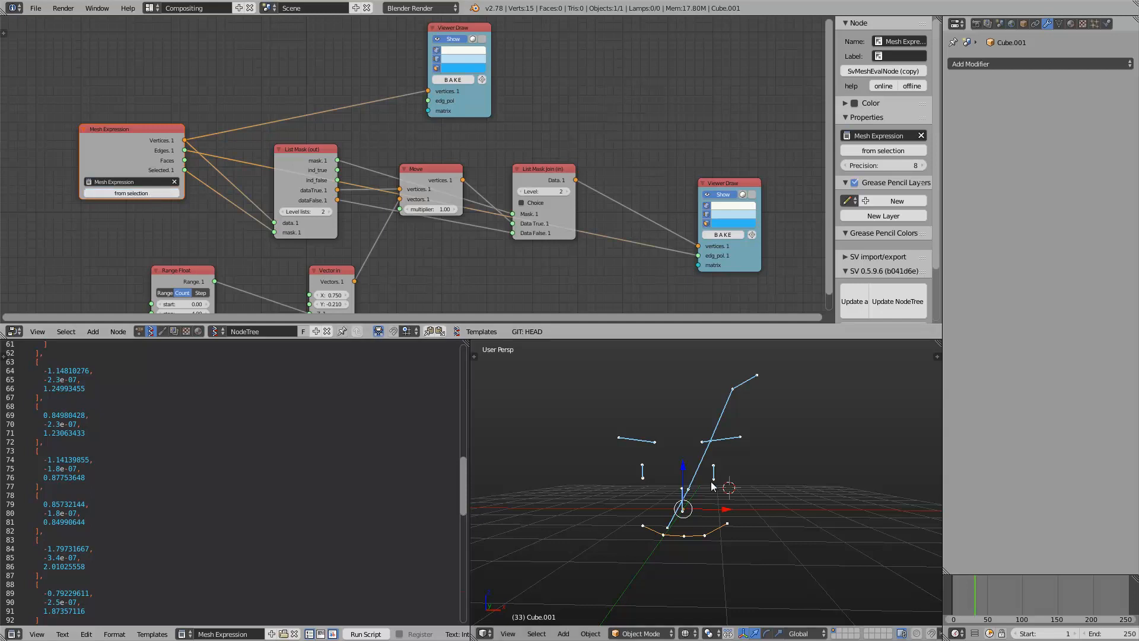
Set the Vector In node's X and Y to 0 and save over the existing blend file
middle_drag(204, 120, 182, 84)
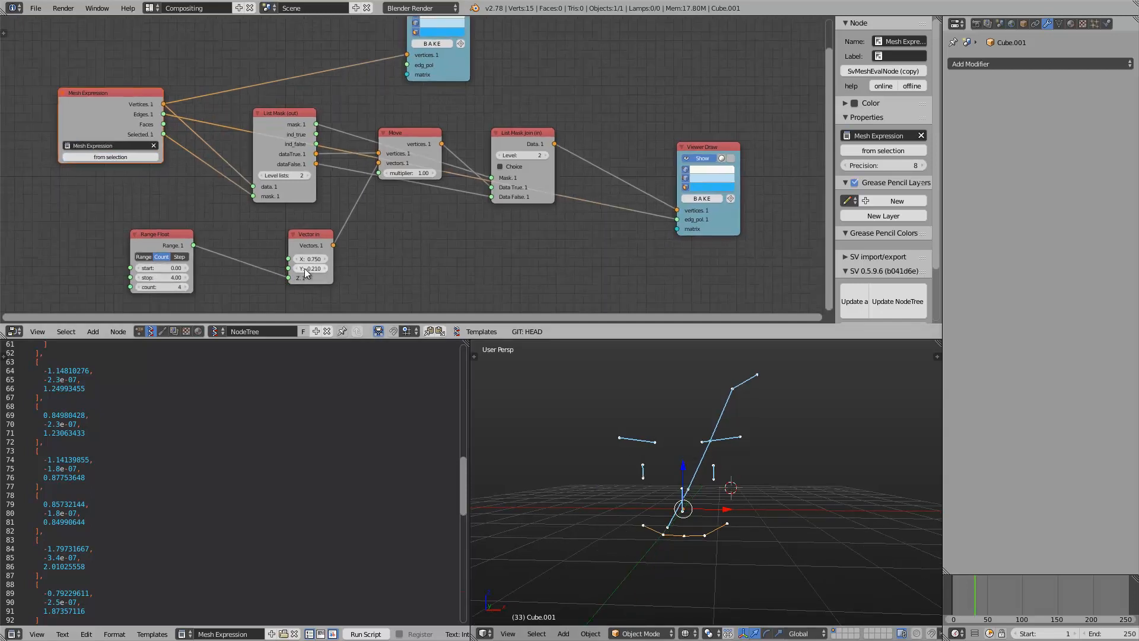
drag(306, 273, 365, 263)
text(0)
key(Return)
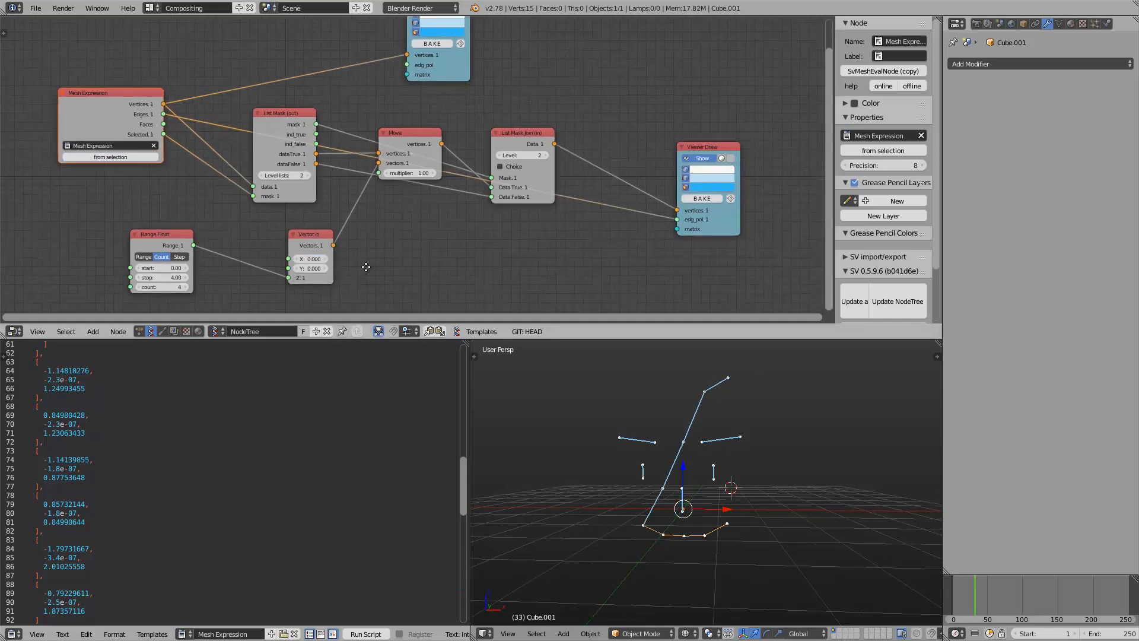
key(ctrl+s)
middle_drag(366, 265, 363, 246)
click(361, 266)
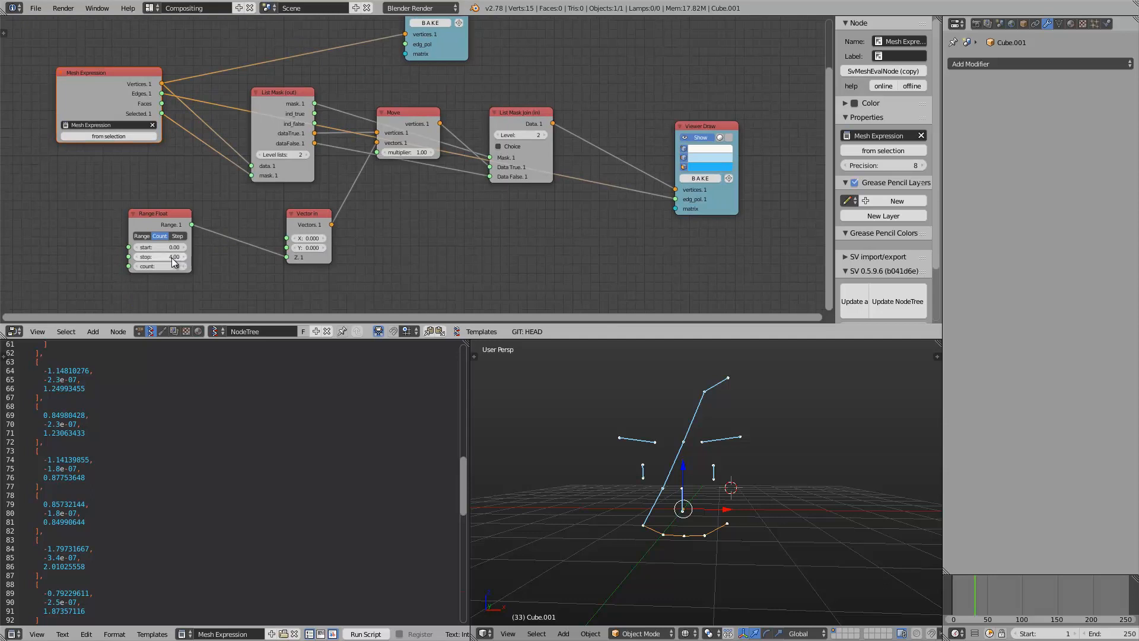
Lower the Range Float node's stop value to 0.46 and widen the 3D view against the Text Editor
drag(168, 258, 94, 261)
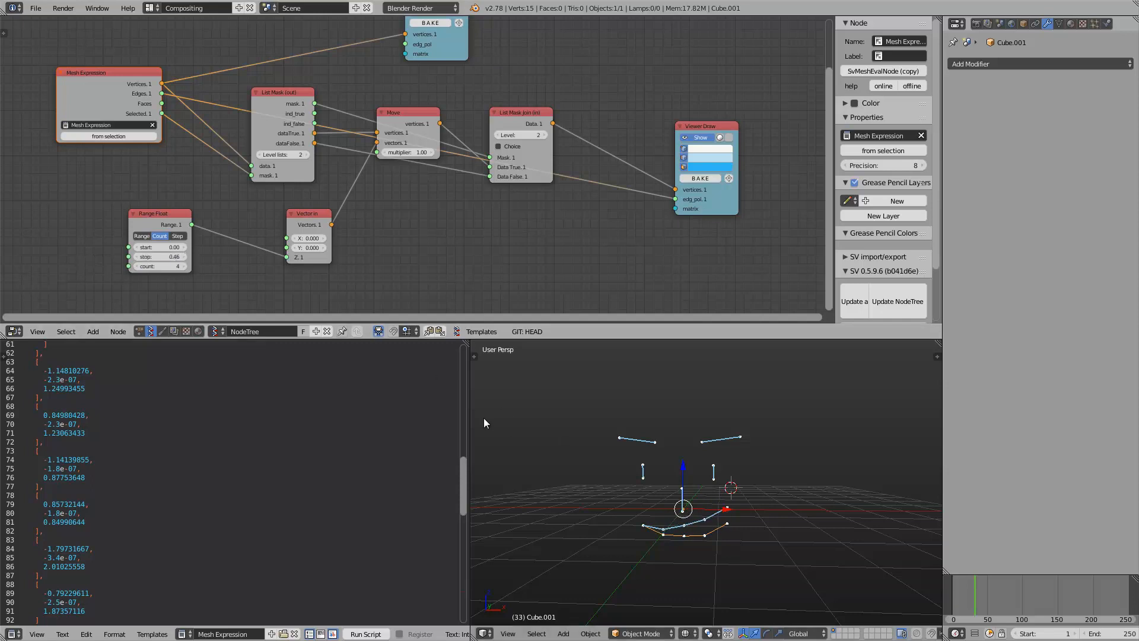
drag(468, 412, 341, 413)
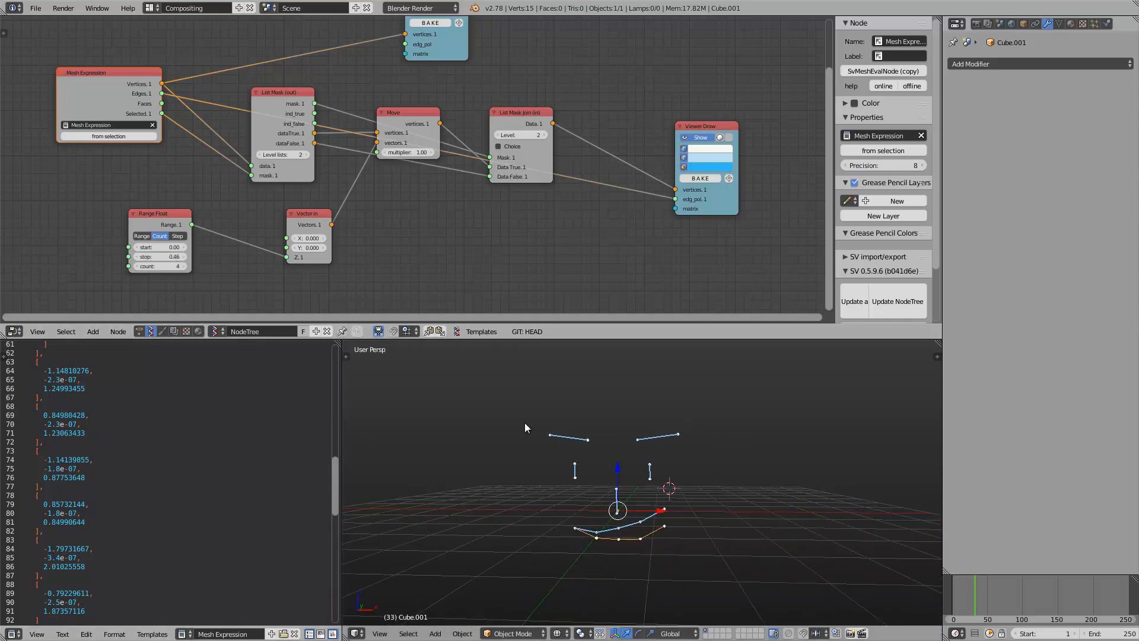
Reposition the Viewer Draw node slightly farther from the List Mask Join node
middle_drag(689, 162, 667, 233)
drag(681, 198, 700, 219)
middle_drag(701, 221, 663, 174)
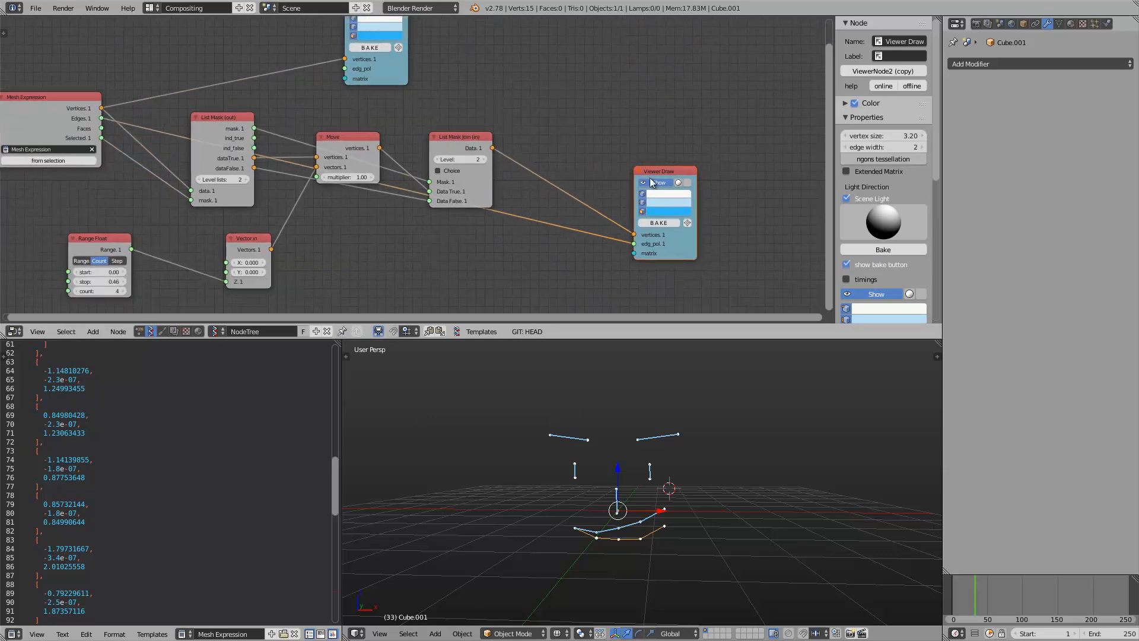
scroll(663, 174, up, 1)
middle_drag(621, 514, 611, 511)
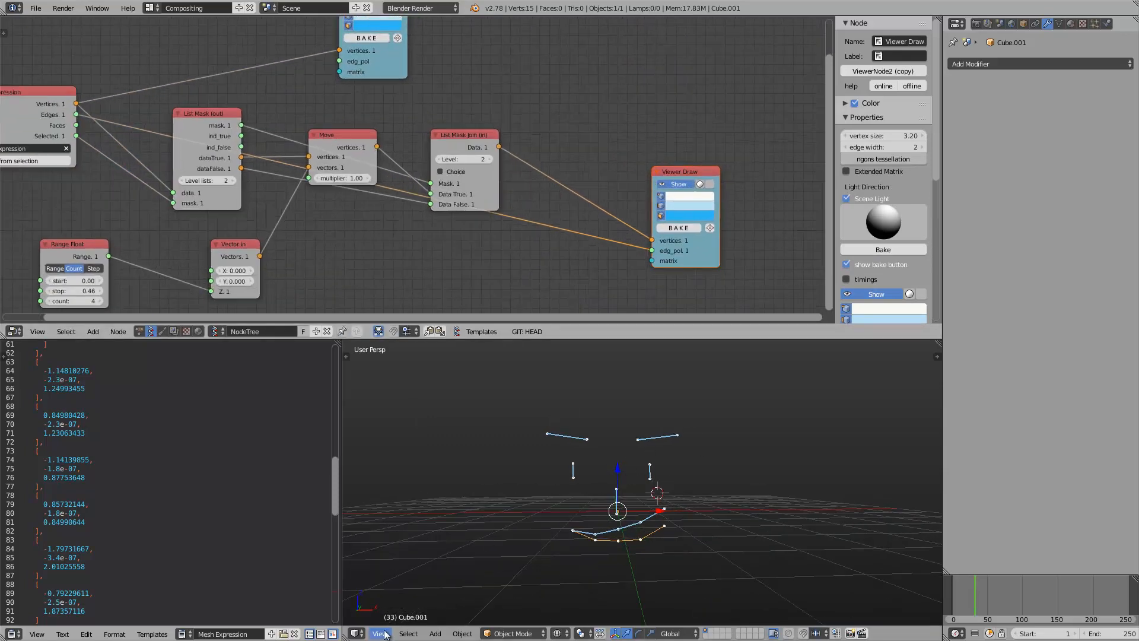
View the face from the front and try to move the original face object away from the preview
click(380, 634)
click(389, 578)
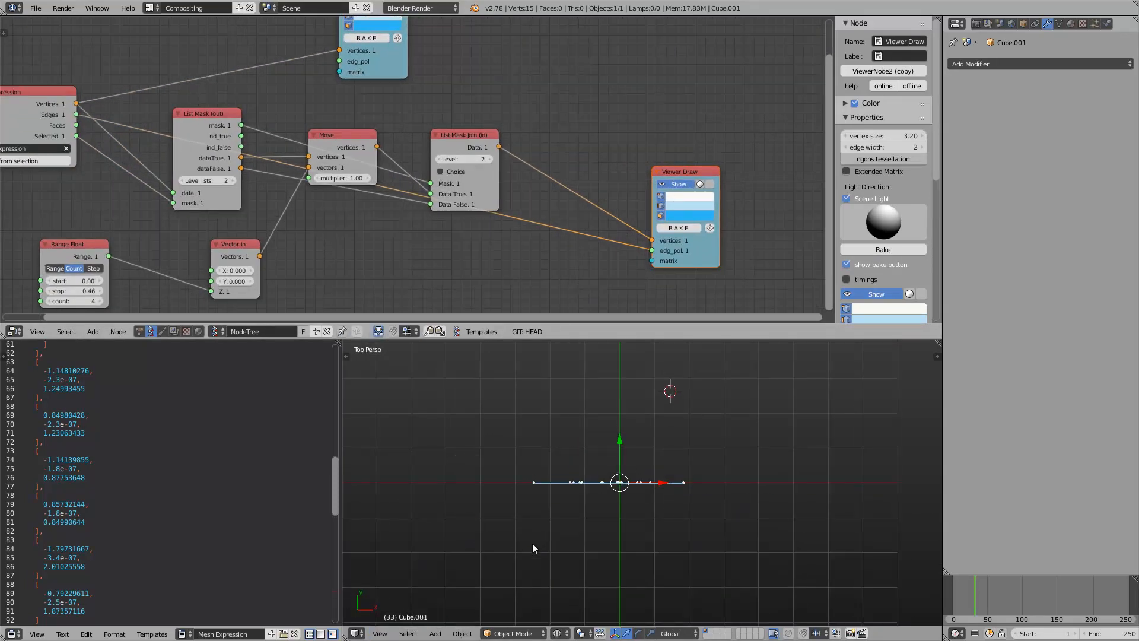
click(381, 634)
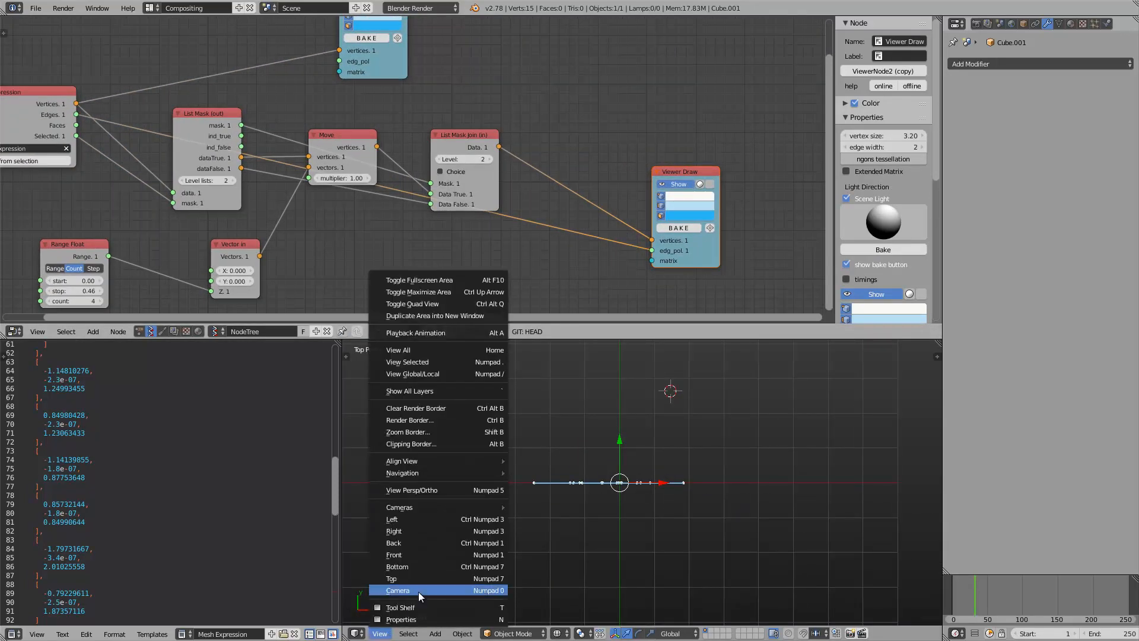
click(419, 554)
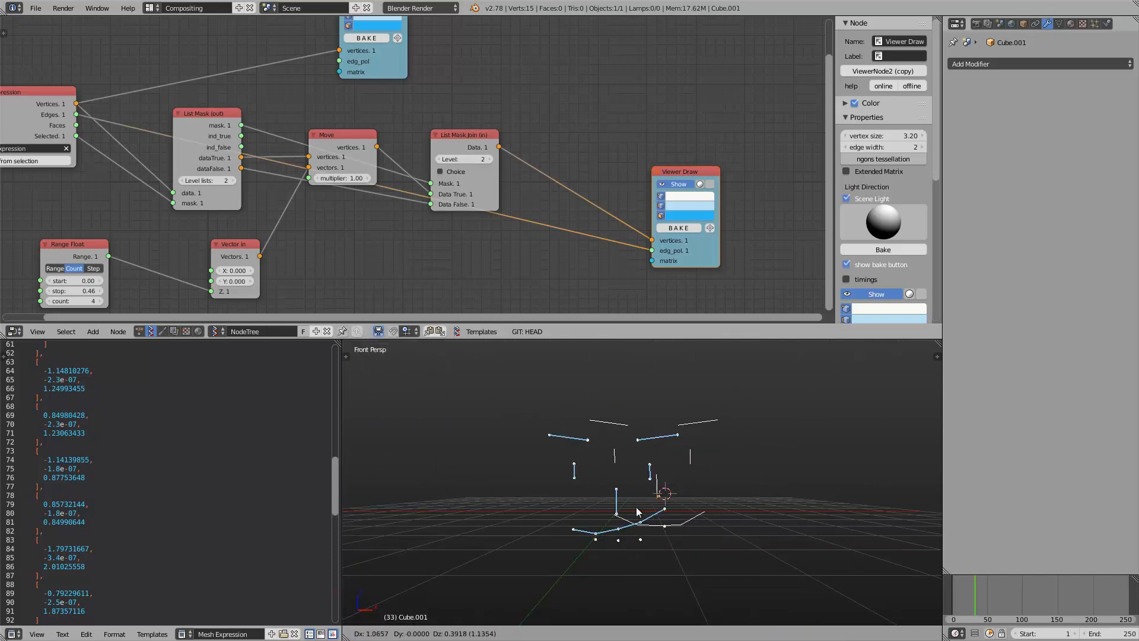
key(ctrl+s)
click(696, 553)
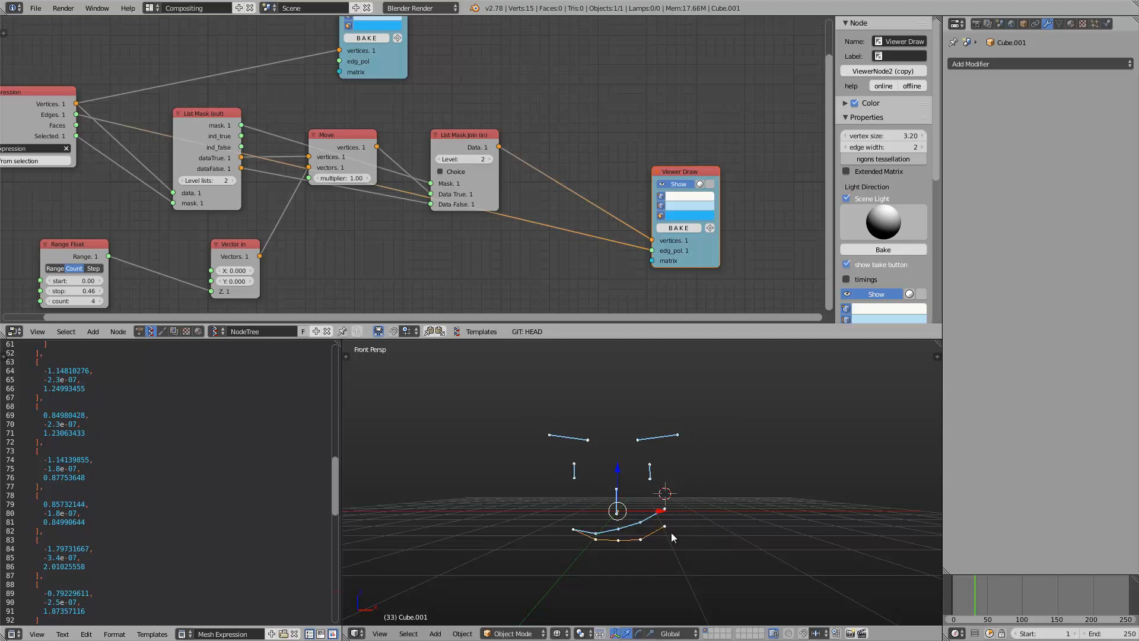
Lower the Move node between the two List Mask nodes and bring the Vector In and Range Float nodes closer together
middle_drag(329, 238, 354, 195)
middle_drag(300, 243, 309, 249)
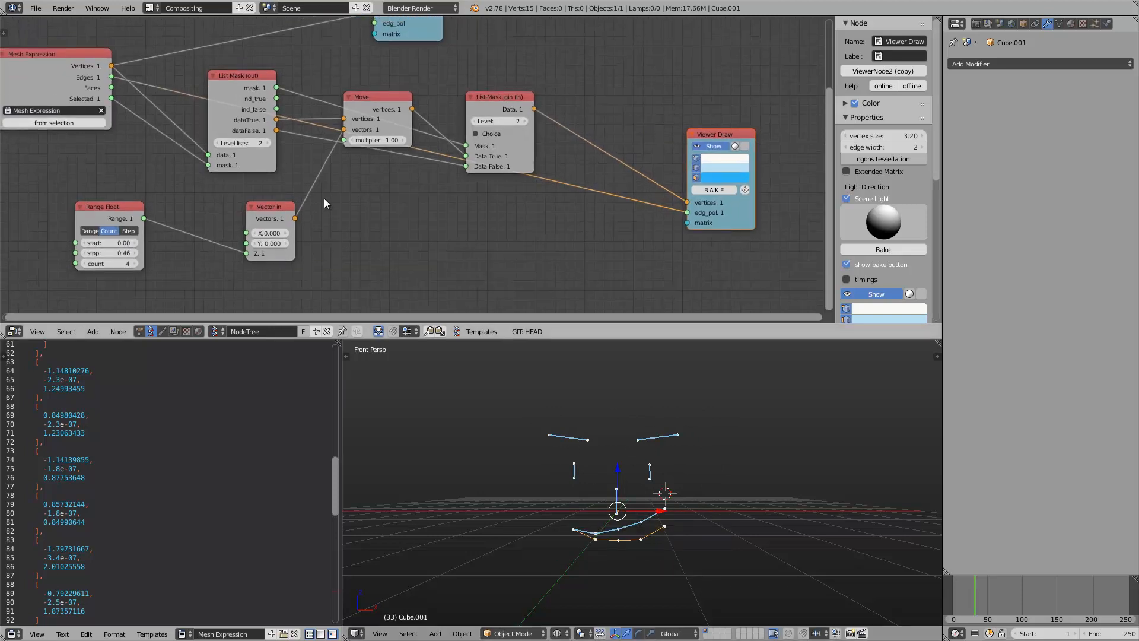
drag(386, 94, 390, 151)
drag(267, 214, 233, 226)
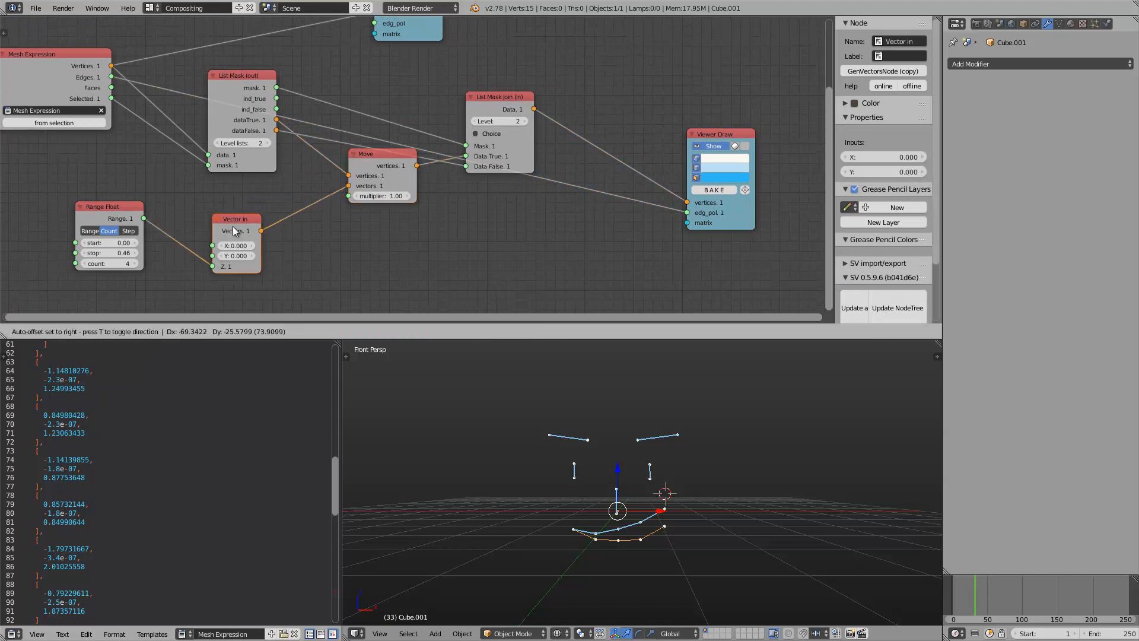
click(118, 208)
click(227, 222)
click(122, 210)
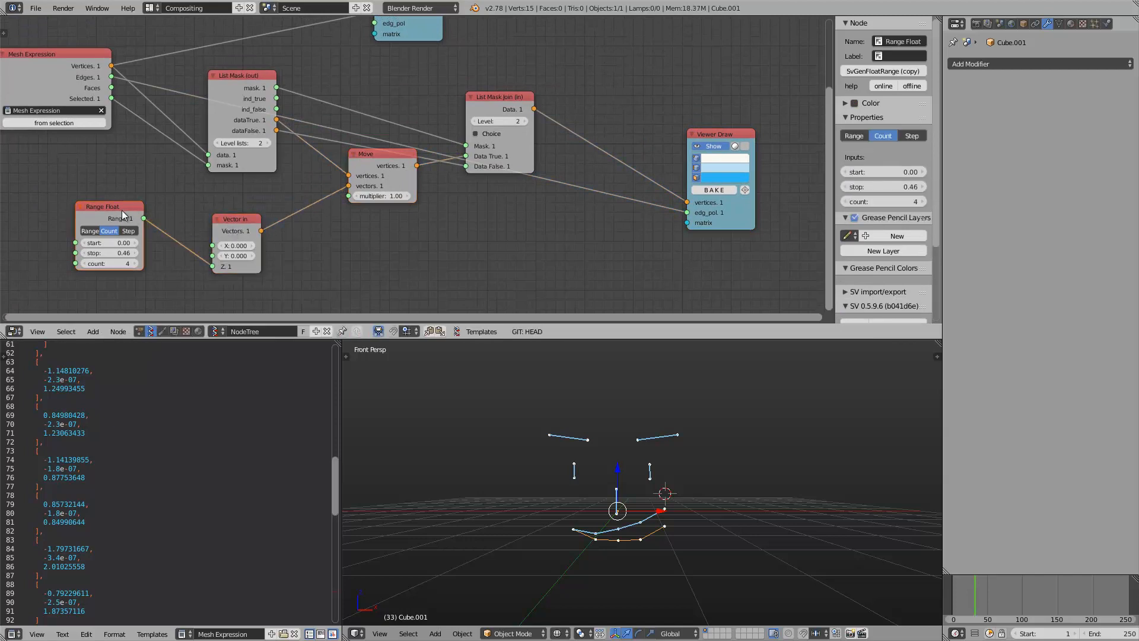
drag(122, 210, 156, 213)
click(230, 224)
Delete the Range Float and Vector In nodes from the node tree
click(161, 208)
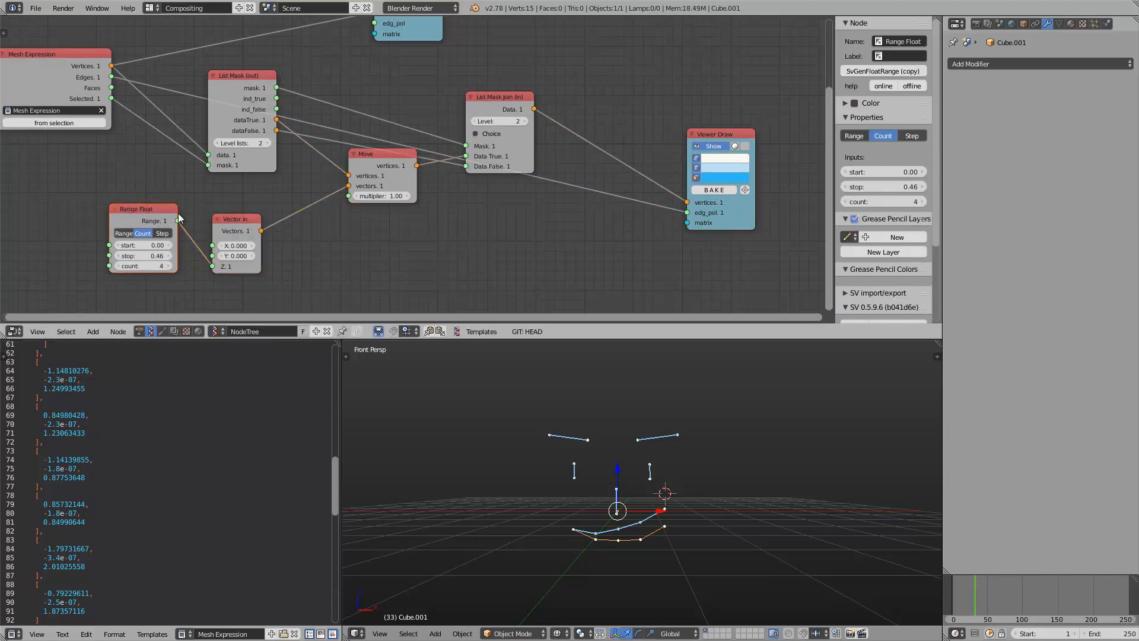
key(x)
click(231, 224)
key(x)
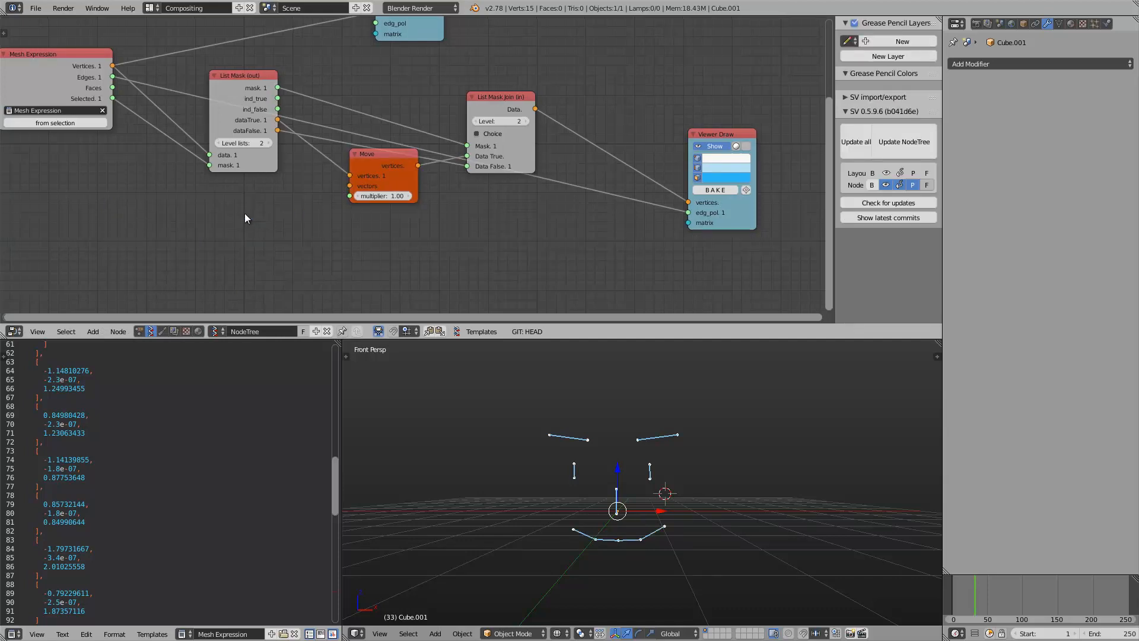
Add a Random Vector node below the List Mask (out) node
key(space)
text(random v)
key(Return)
key(shift+a)
click(244, 215)
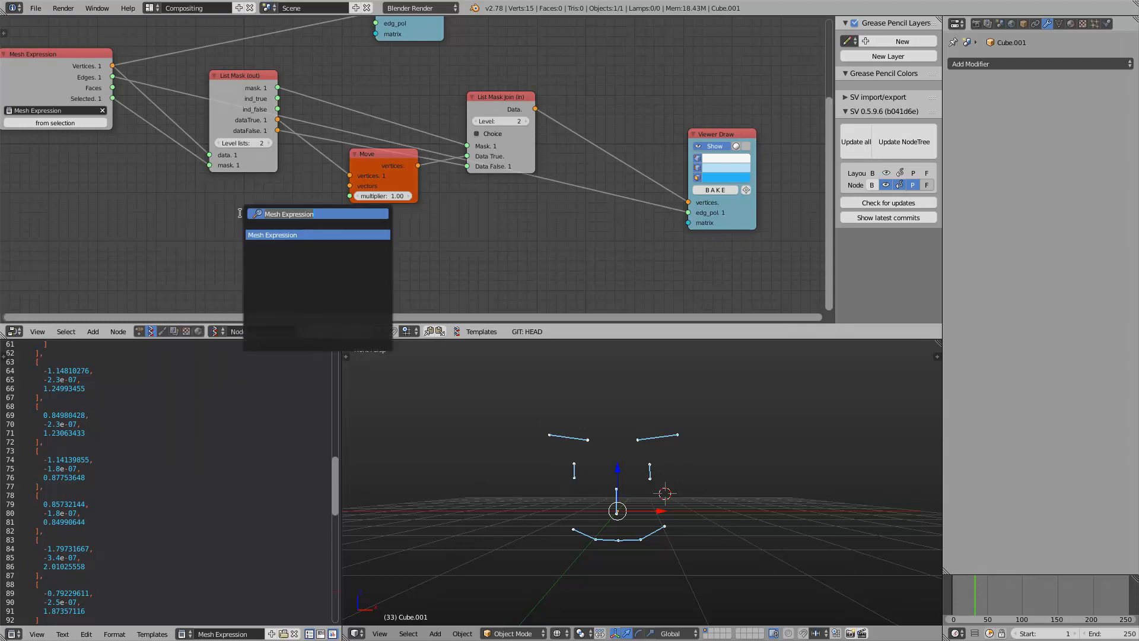
text(random v)
key(Return)
click(241, 212)
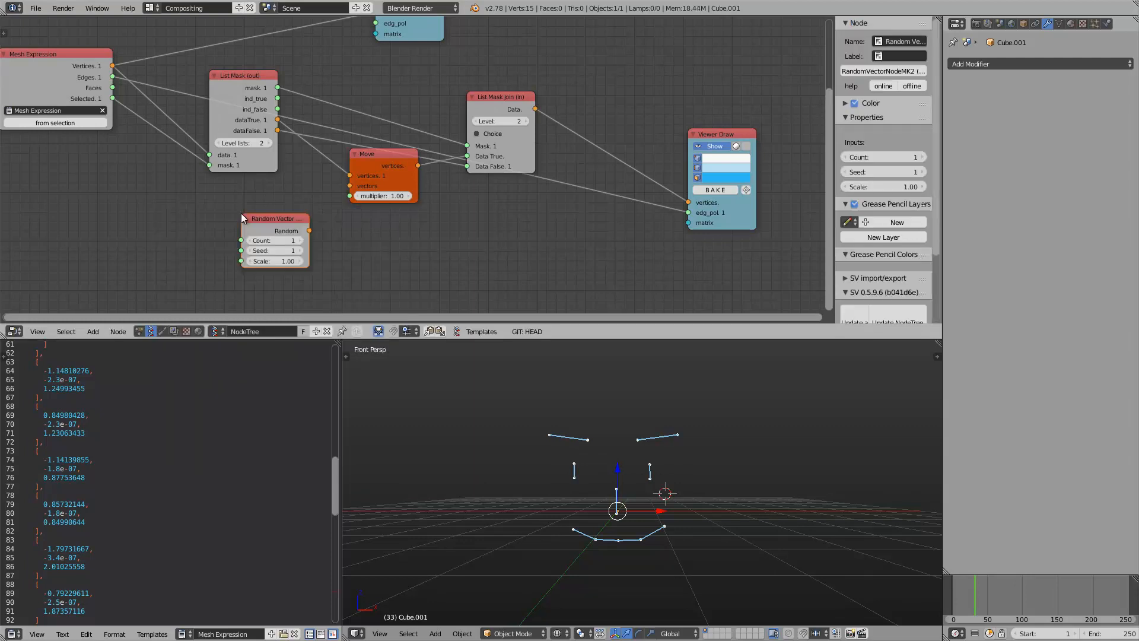
Set the Random Vector node's count to 5 and link its output to the Move node's vectors input
click(301, 241)
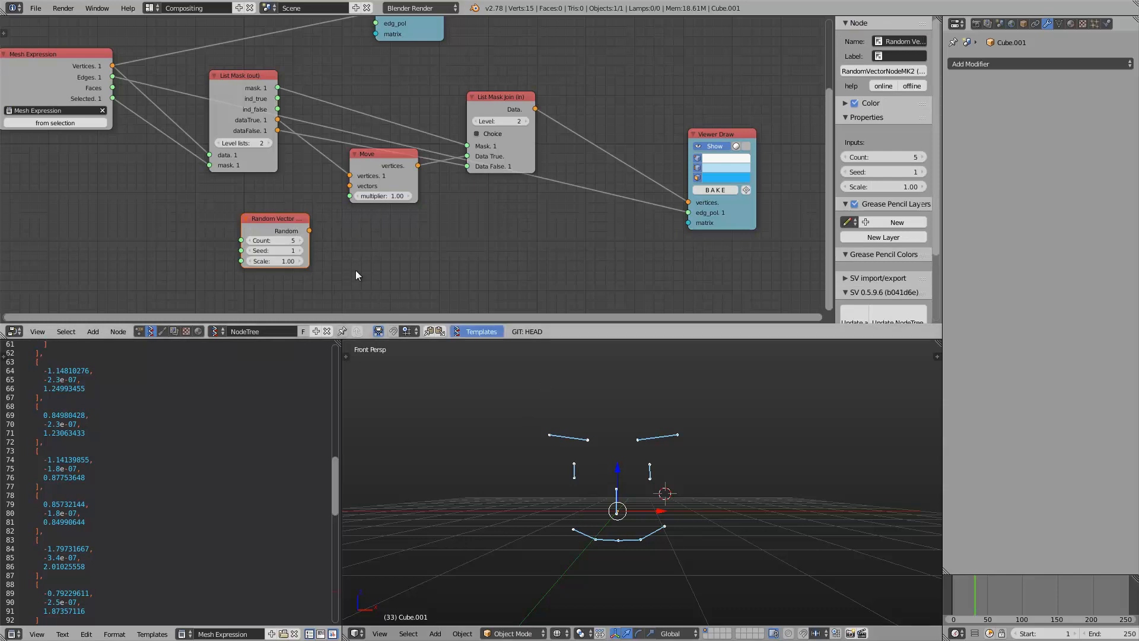
drag(309, 230, 312, 230)
drag(348, 190, 350, 187)
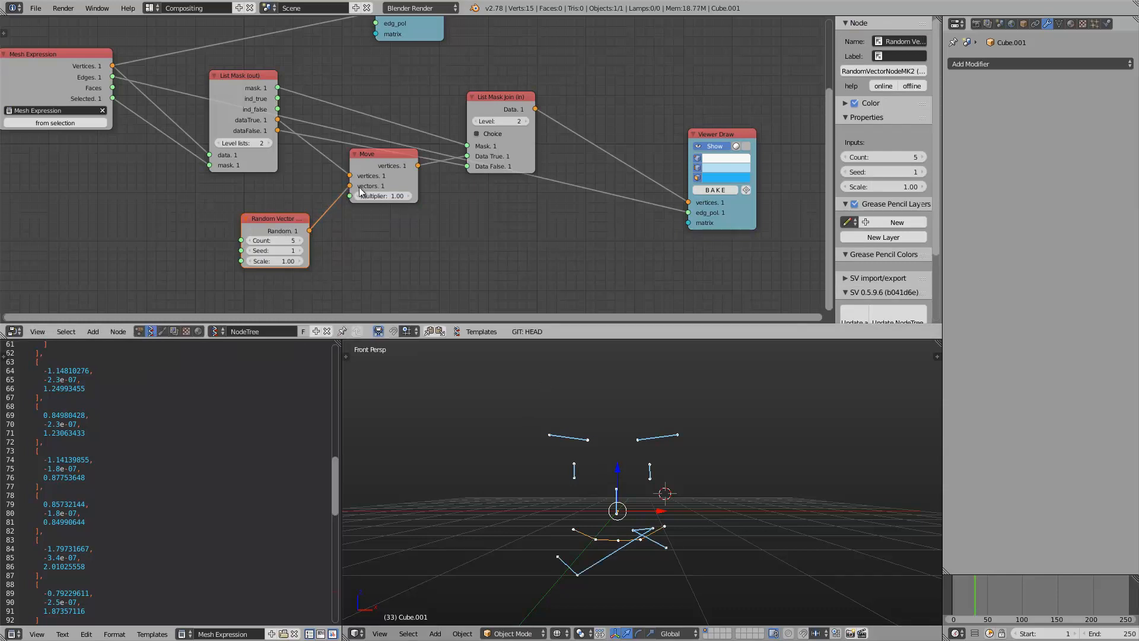
Set the Random Vector node's seed to 890 and its scale to 0.17
drag(282, 251, 378, 250)
scroll(287, 261, up, 1)
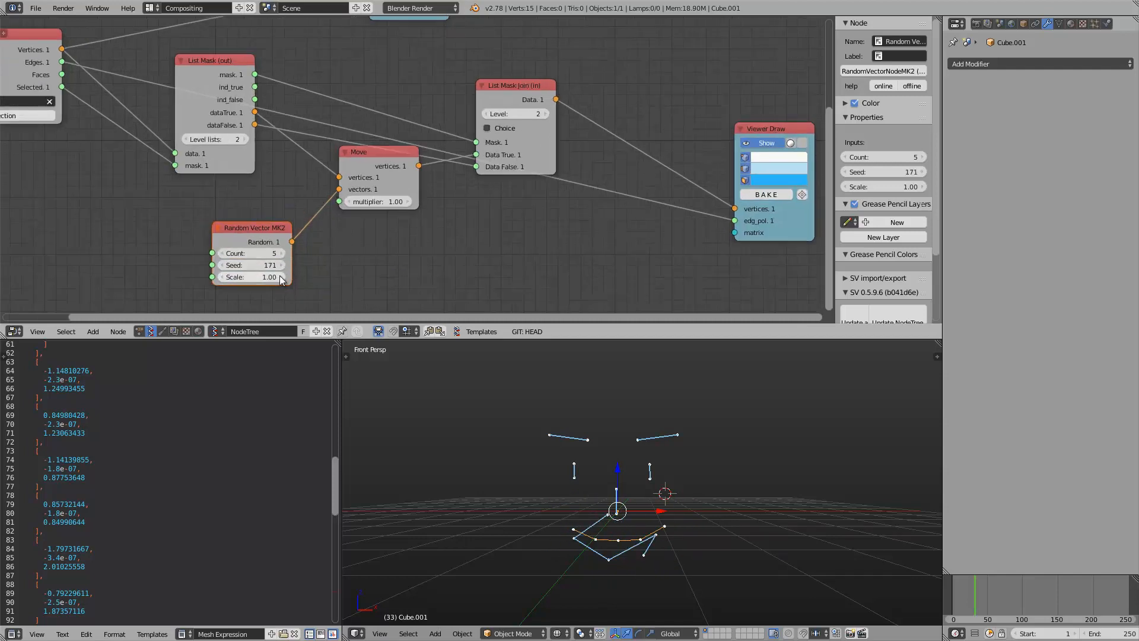
drag(261, 278, 320, 266)
click(273, 275)
middle_drag(758, 551, 764, 555)
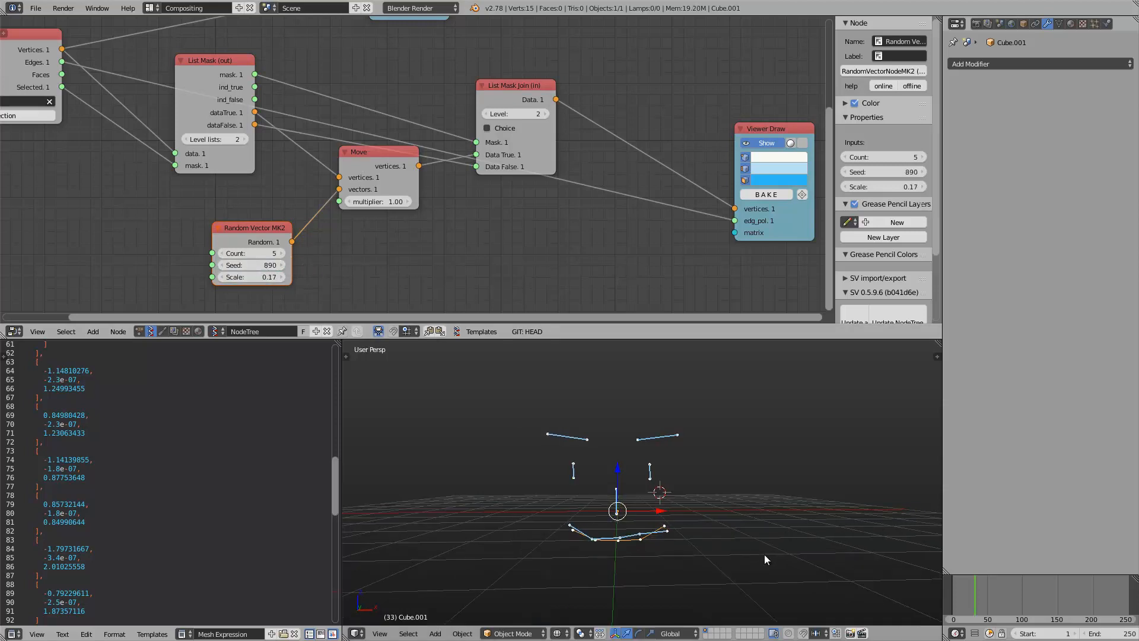
Space the Mesh Expression node and the masked result's Viewer Draw node farther from the nodes between them
scroll(505, 202, down, 7)
middle_drag(426, 162, 435, 190)
scroll(356, 173, up, 2)
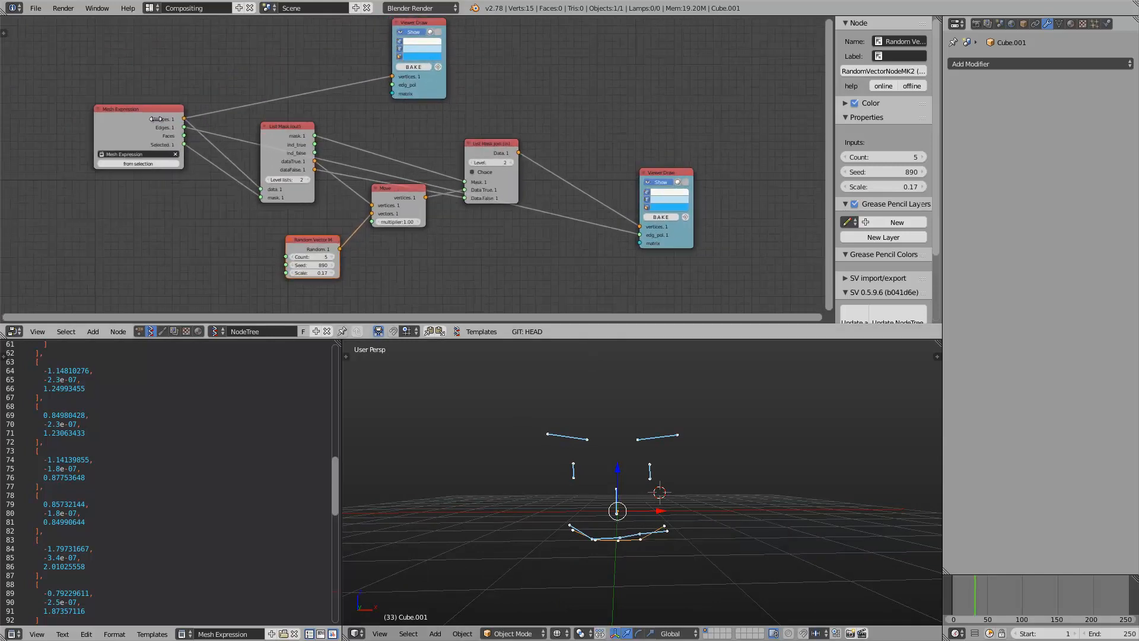
mouse_move(142, 119)
mouse_down()
mouse_move(152, 106)
mouse_move(149, 120)
mouse_up()
scroll(290, 165, up, 1)
drag(660, 175, 677, 180)
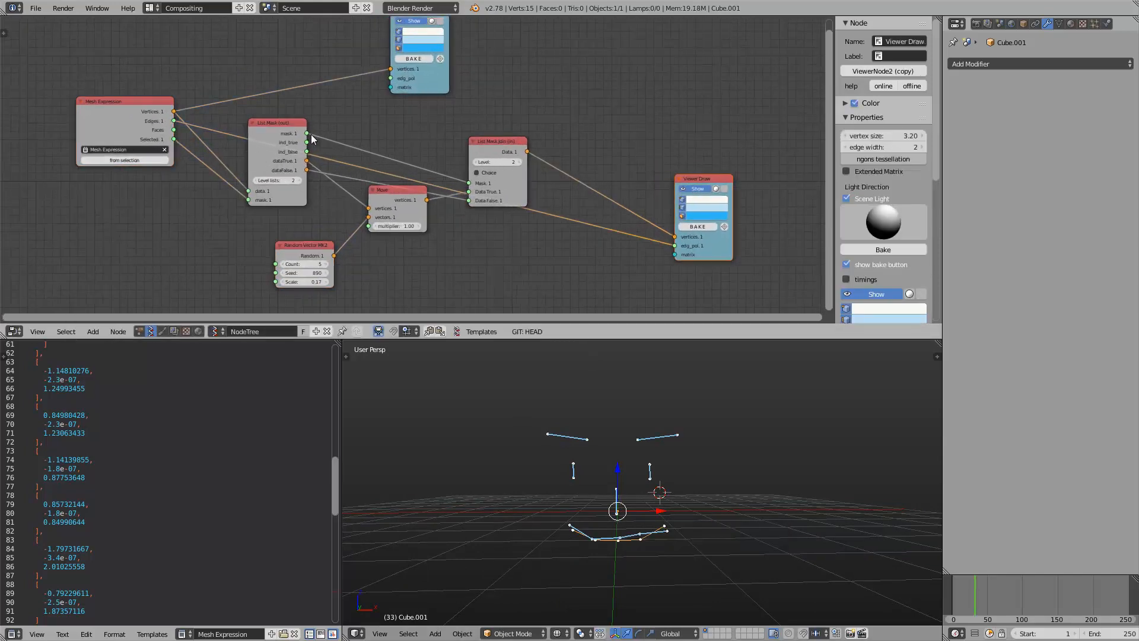
drag(141, 111, 138, 118)
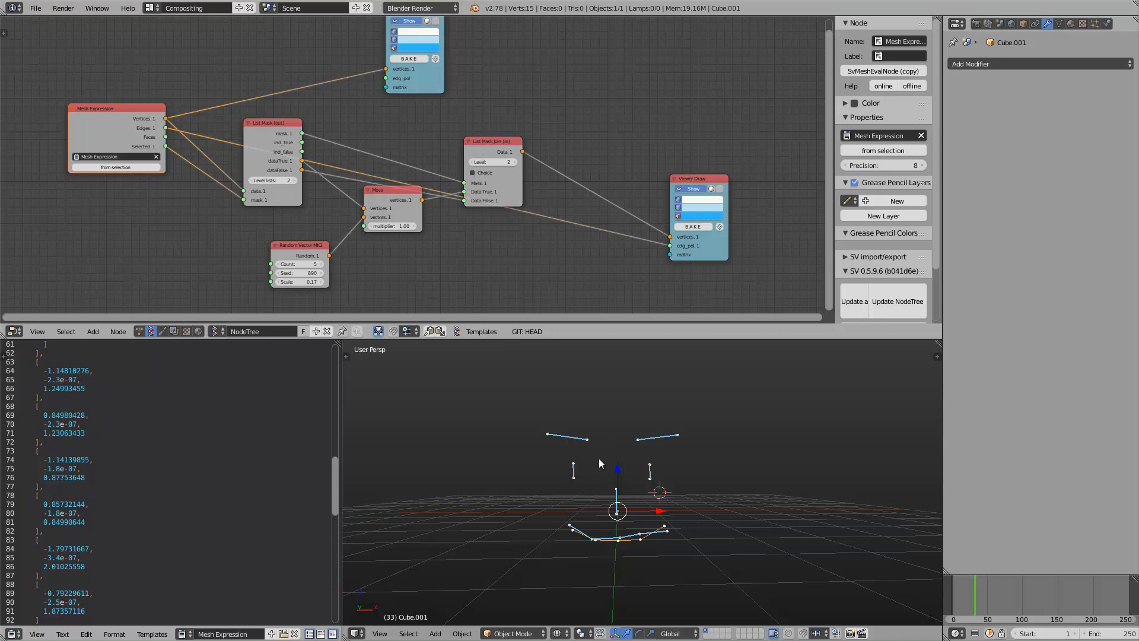
Hide the node editor's properties sidebar and move the upper Viewer Draw node closer to the Mesh Expression node
key(space)
scroll(511, 267, down, 1)
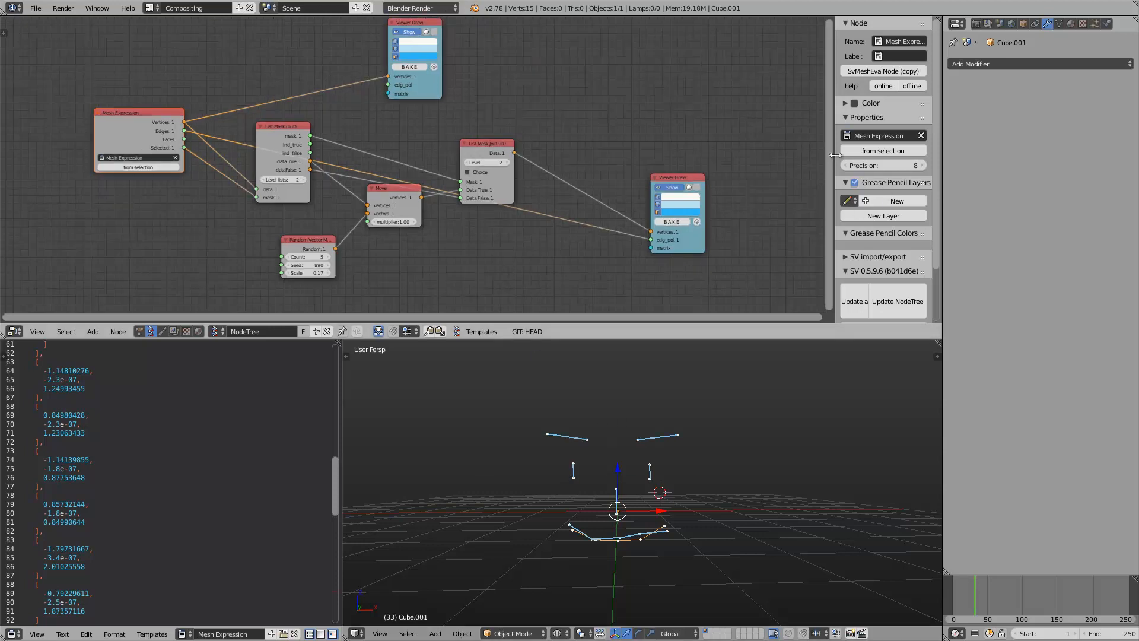
drag(836, 155, 966, 154)
middle_drag(496, 75, 491, 96)
drag(484, 100, 390, 102)
scroll(395, 136, up, 1)
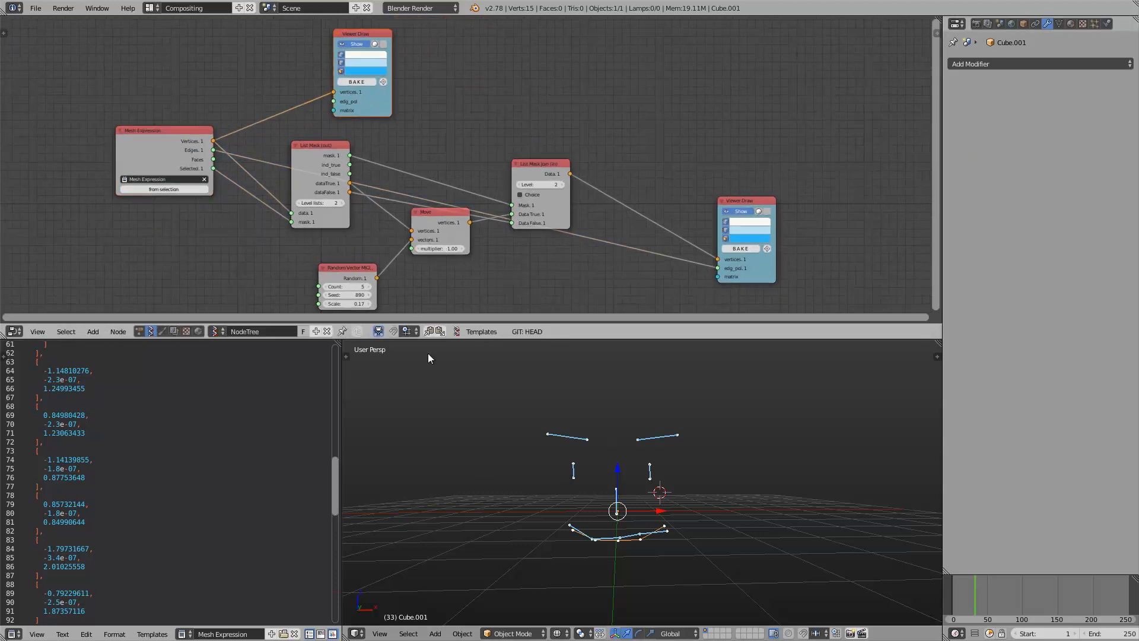
Set the Random Vector node's seed to 1181 and shift the Mesh Expression node slightly lower
middle_drag(387, 292, 385, 279)
drag(359, 280, 522, 284)
middle_drag(575, 496, 636, 506)
middle_drag(483, 246, 477, 254)
drag(741, 190, 752, 187)
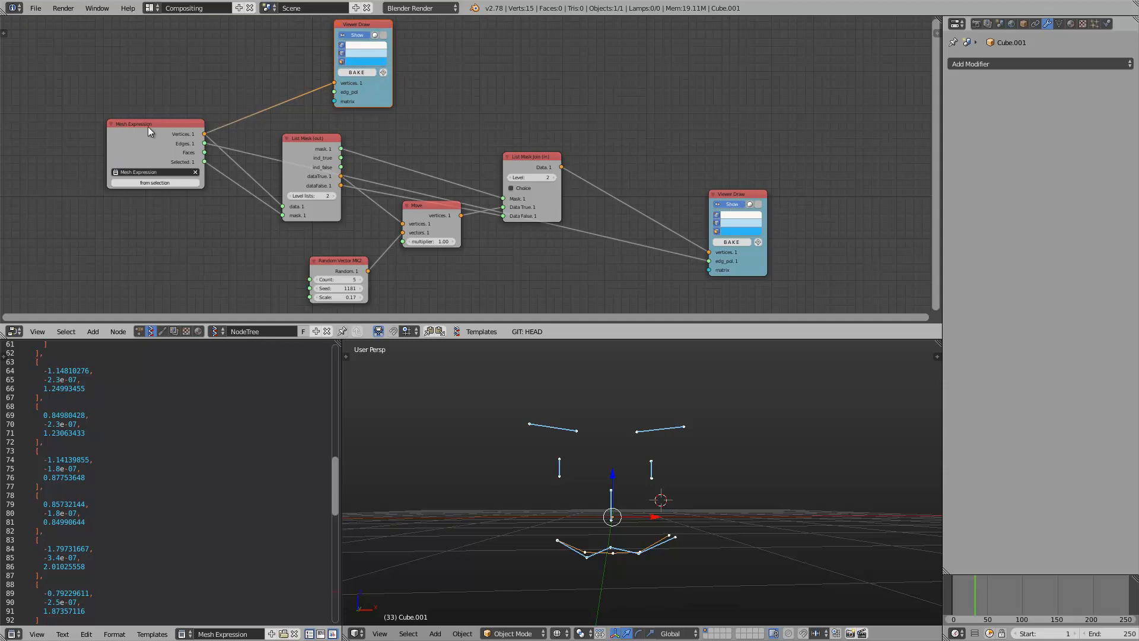
drag(148, 127, 145, 137)
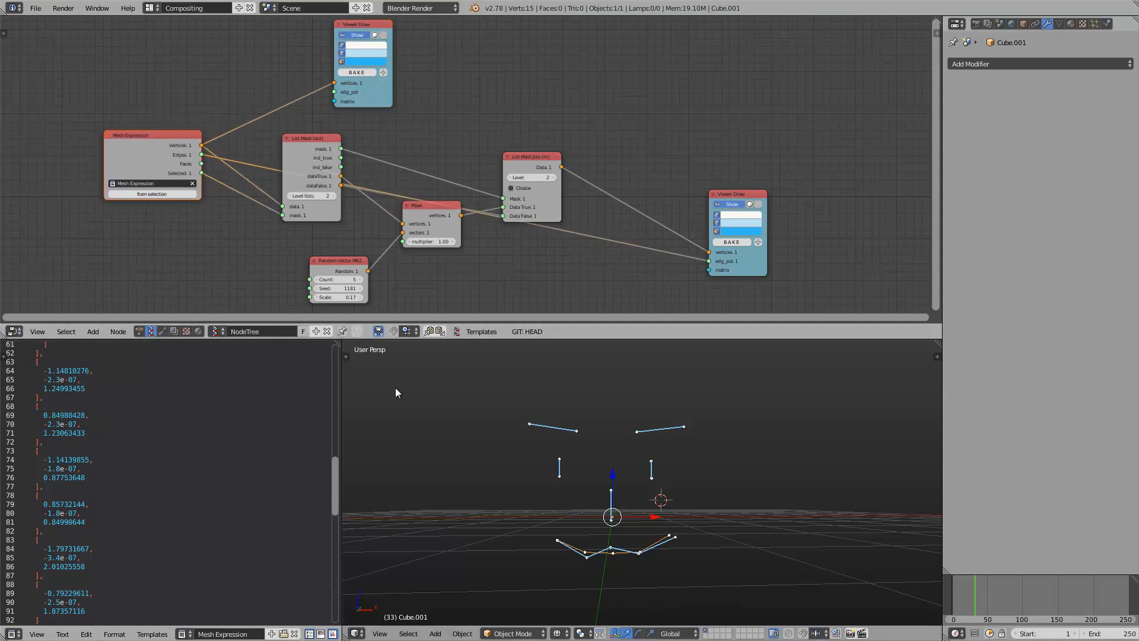
Move the original face object along the X axis until it stands beside the preview face, and save over the existing file
key(g)
key(x)
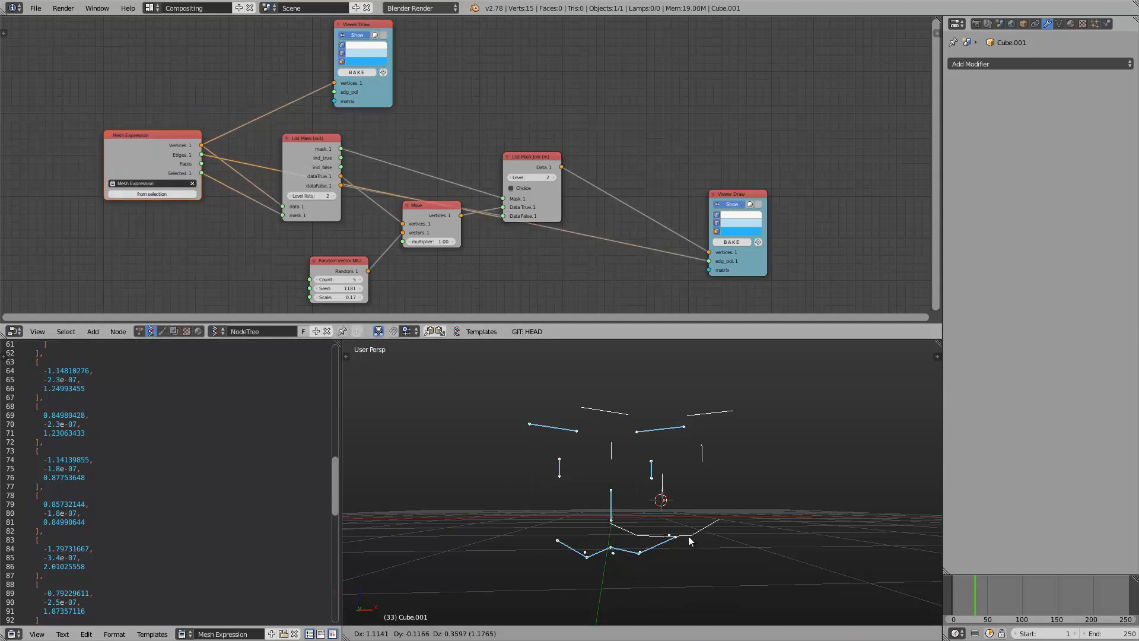
click(849, 512)
key(g)
key(x)
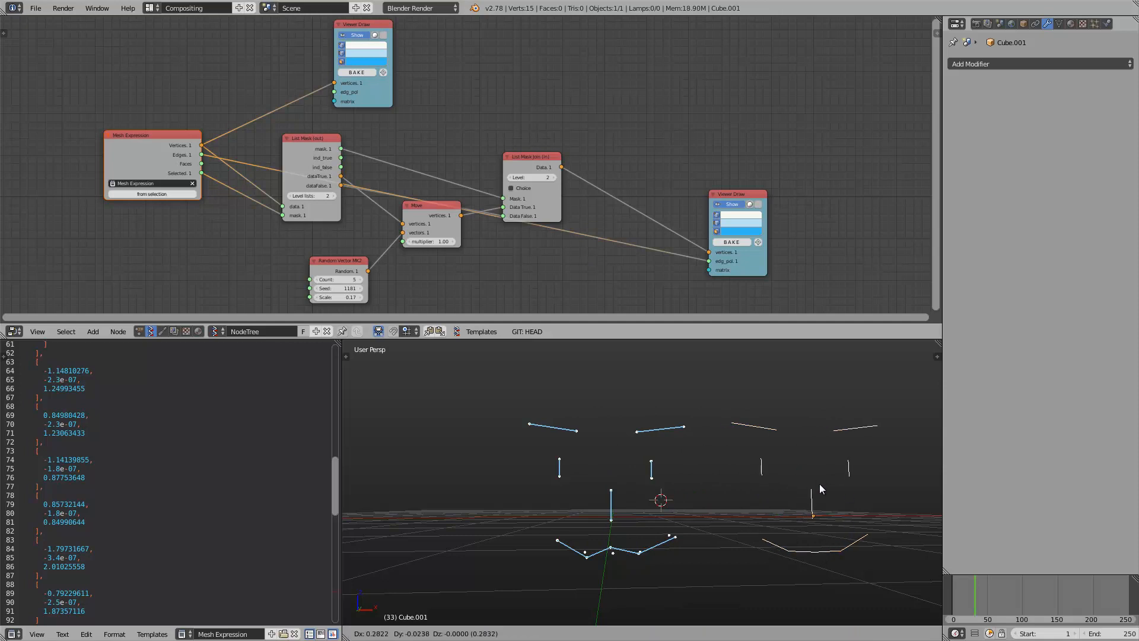
click(820, 485)
middle_drag(539, 456, 509, 451)
key(ctrl+s)
click(508, 451)
Delete the Viewer Draw node fed directly by the Mesh Expression and set the Random Vector node's seed to 1153
key(x)
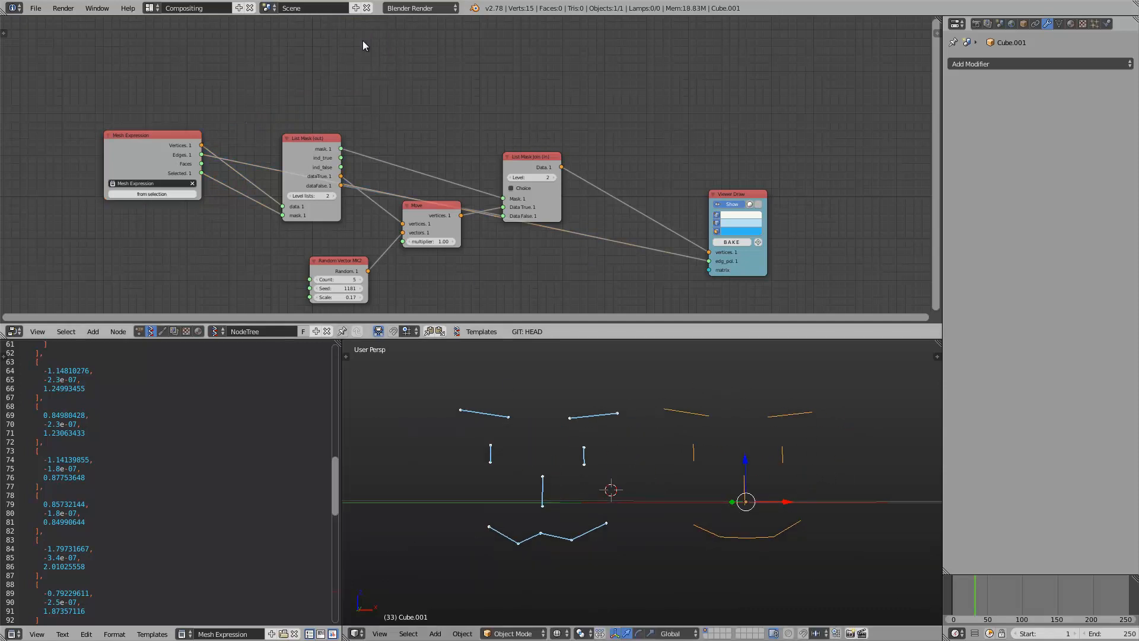
click(343, 291)
drag(343, 291, 320, 289)
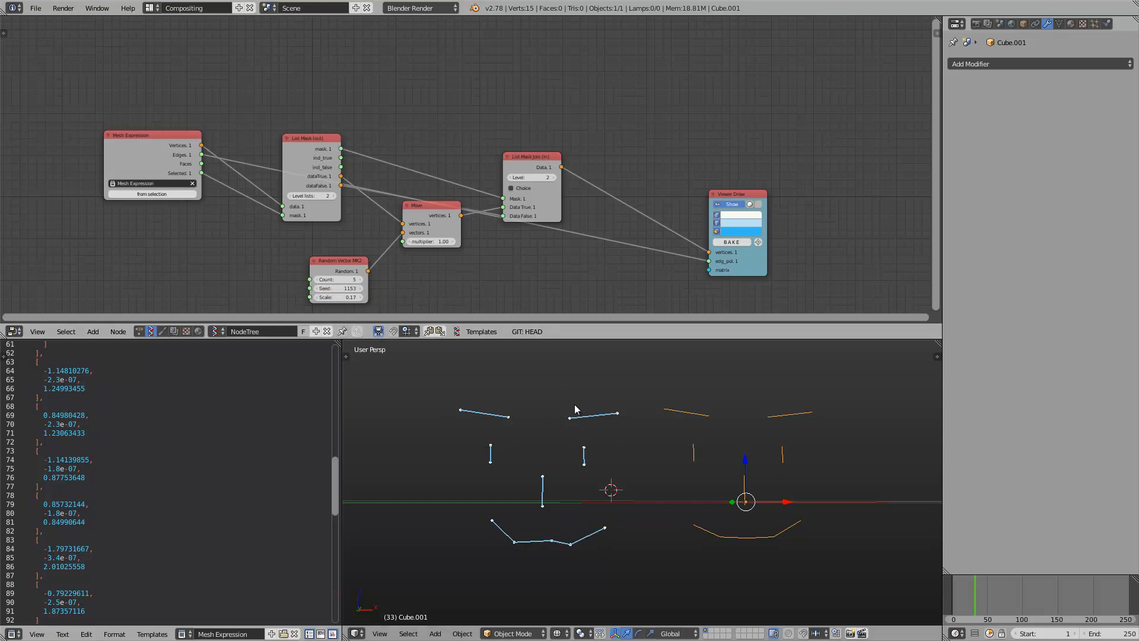
Move the Viewer Draw node farther from the List Mask Join node and save over the existing blend file
middle_drag(661, 233, 619, 234)
drag(692, 198, 731, 196)
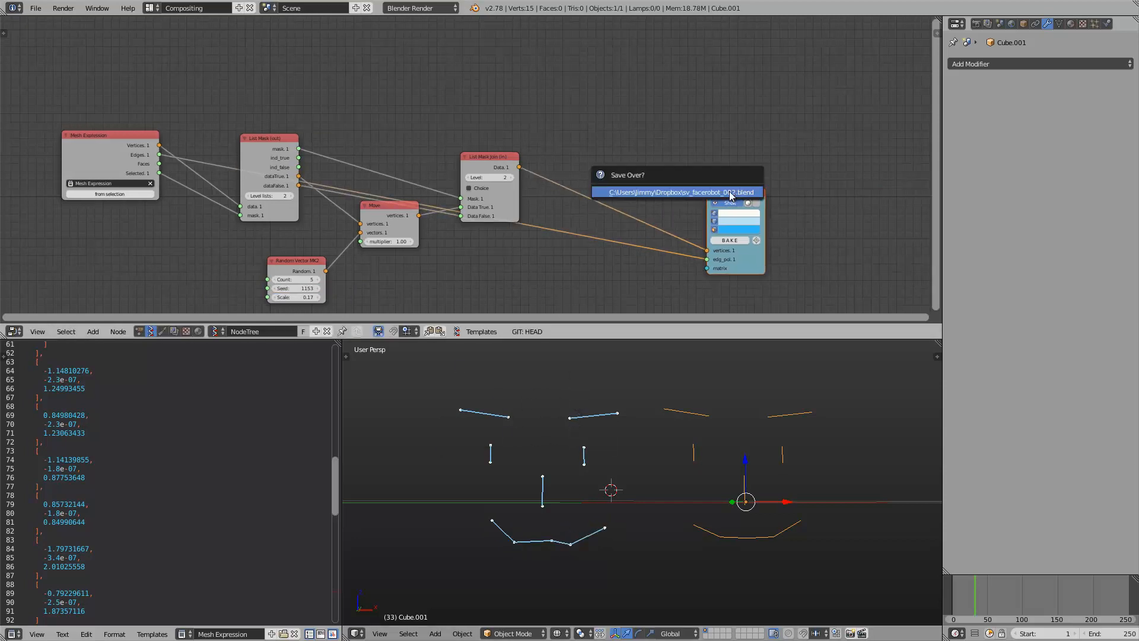
middle_drag(515, 215, 496, 206)
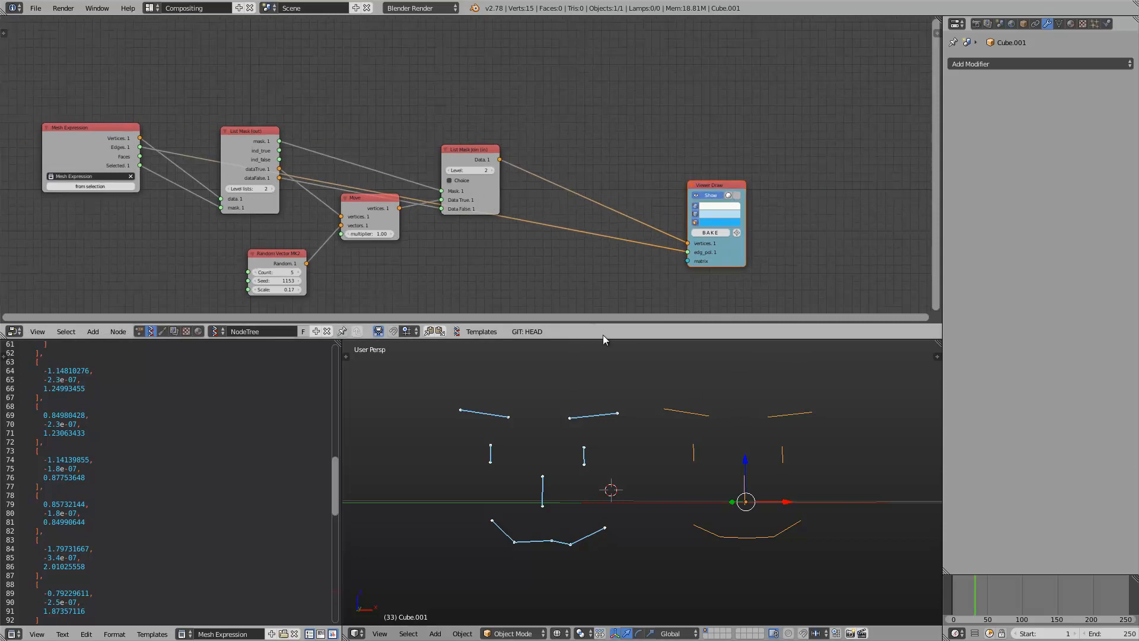
scroll(586, 255, down, 2)
middle_drag(586, 255, 550, 282)
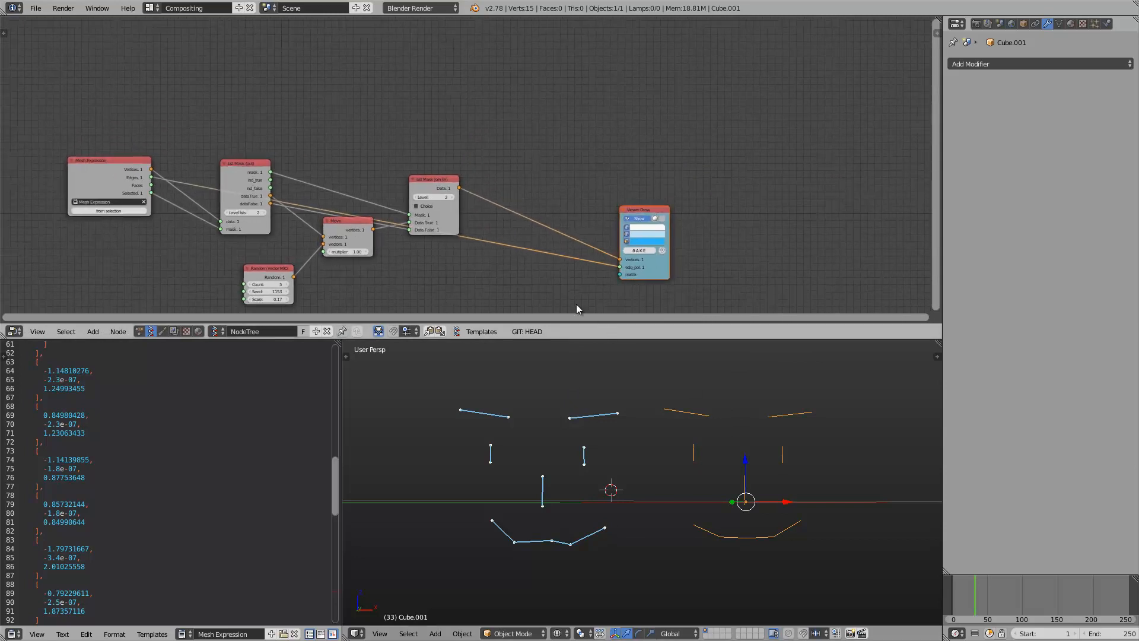
Select only one outer eyebrow vertex of the original face in Edit Mode, and return to Object Mode
key(Tab)
right_click(668, 410)
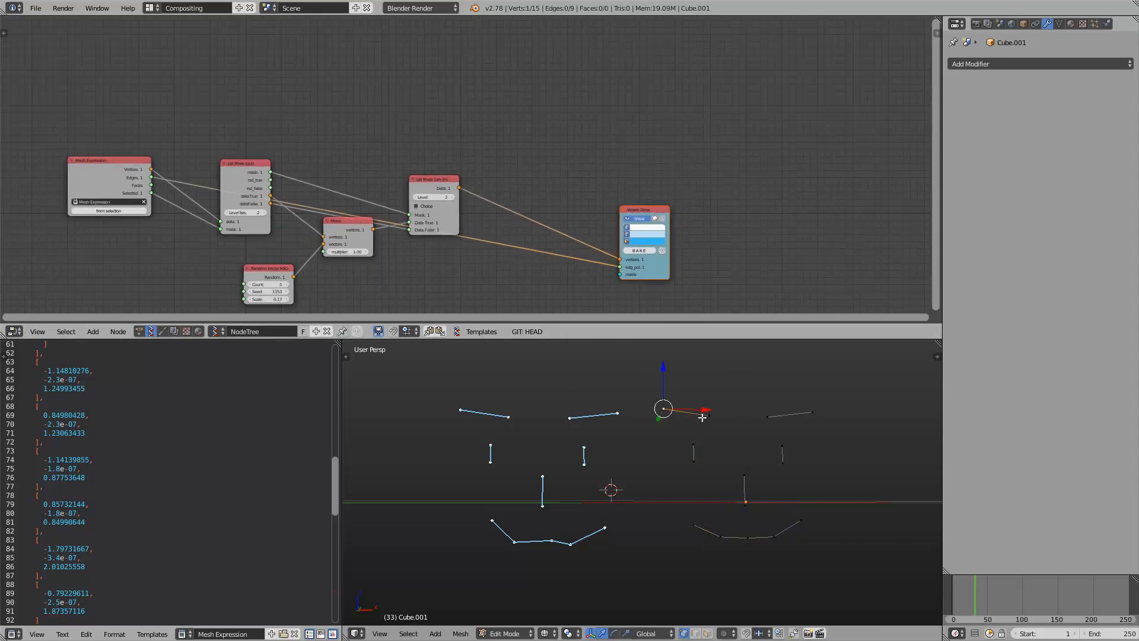
key(Tab)
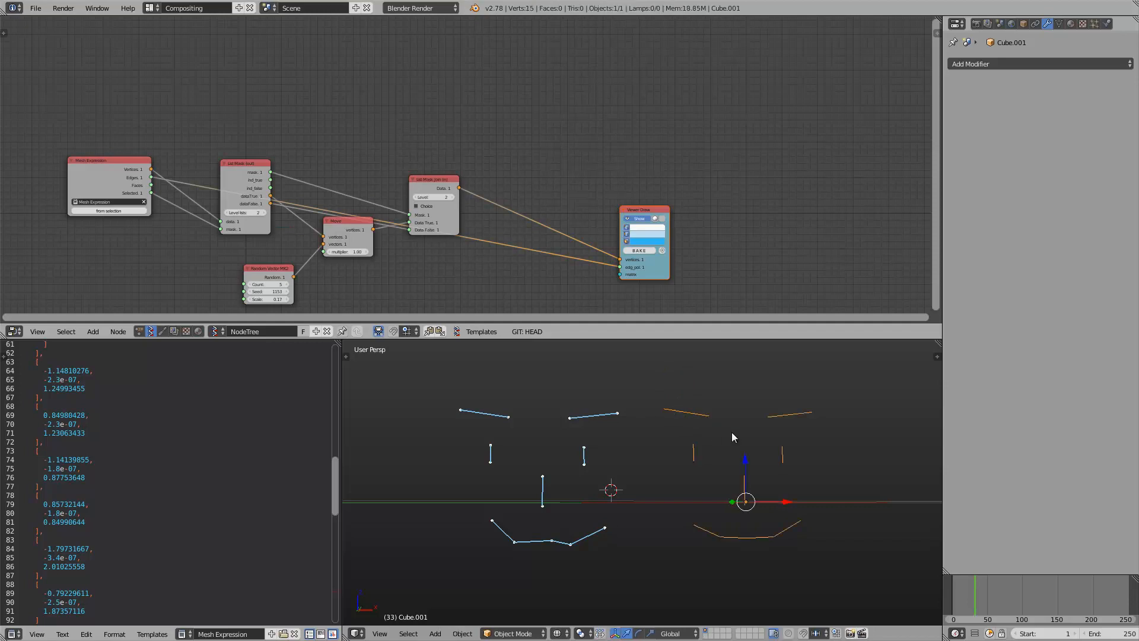
Add a second, empty Mesh Expression node above the existing chain and place it beyond the List Mask Join node
middle_drag(262, 154, 263, 193)
key(alt+space)
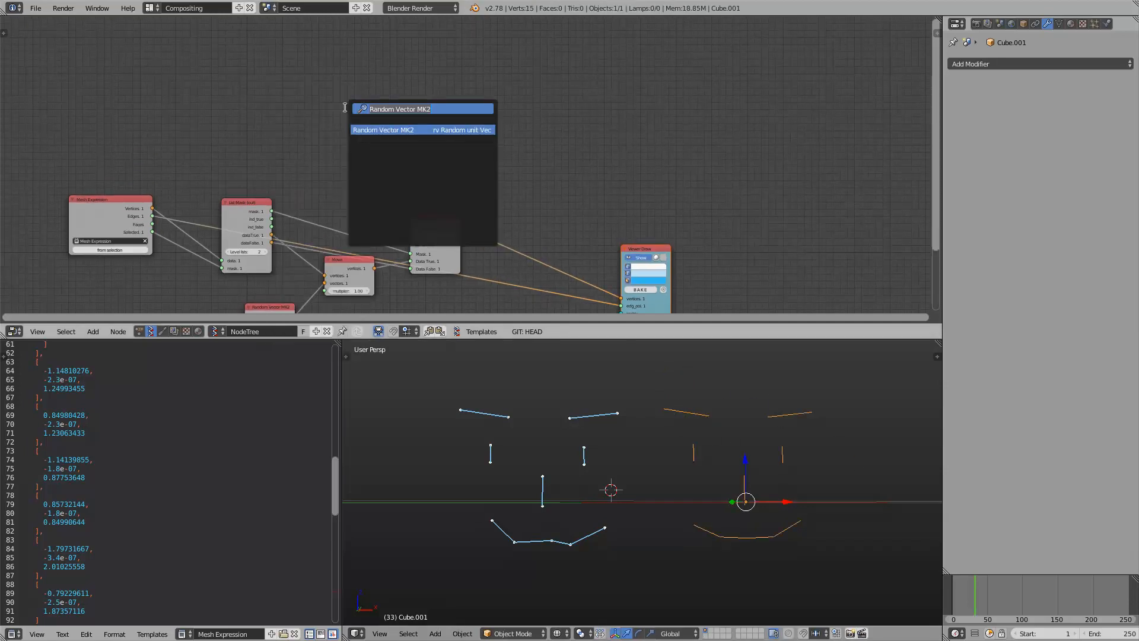
text(mesh)
key(Return)
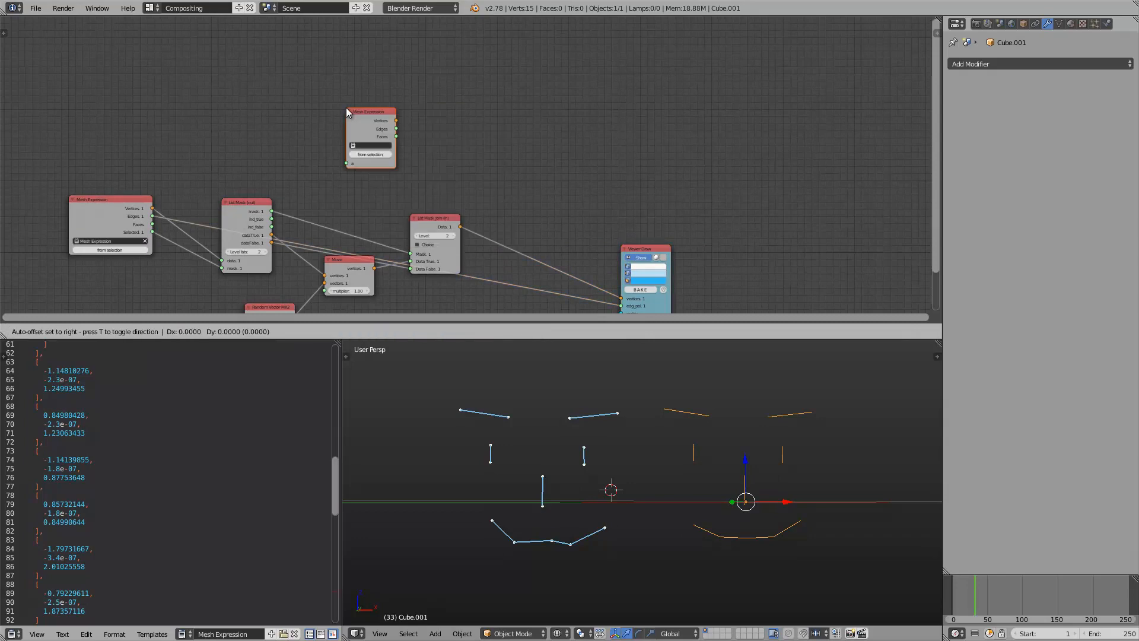
click(531, 98)
scroll(550, 108, up, 2)
drag(528, 135, 512, 106)
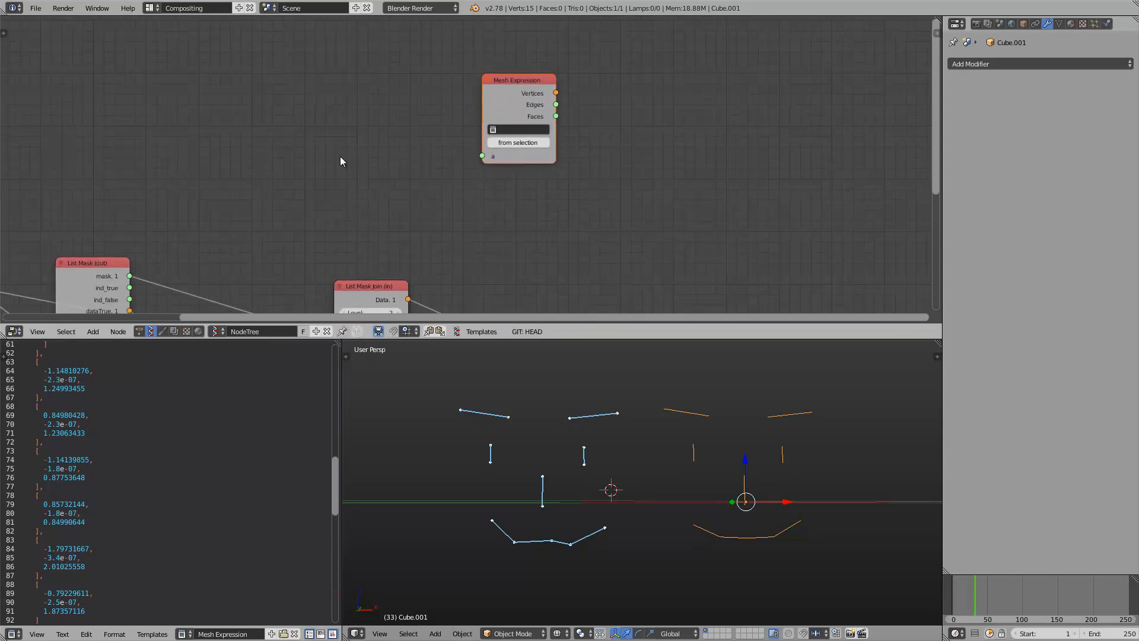
middle_drag(249, 180, 447, 134)
middle_drag(161, 213, 242, 162)
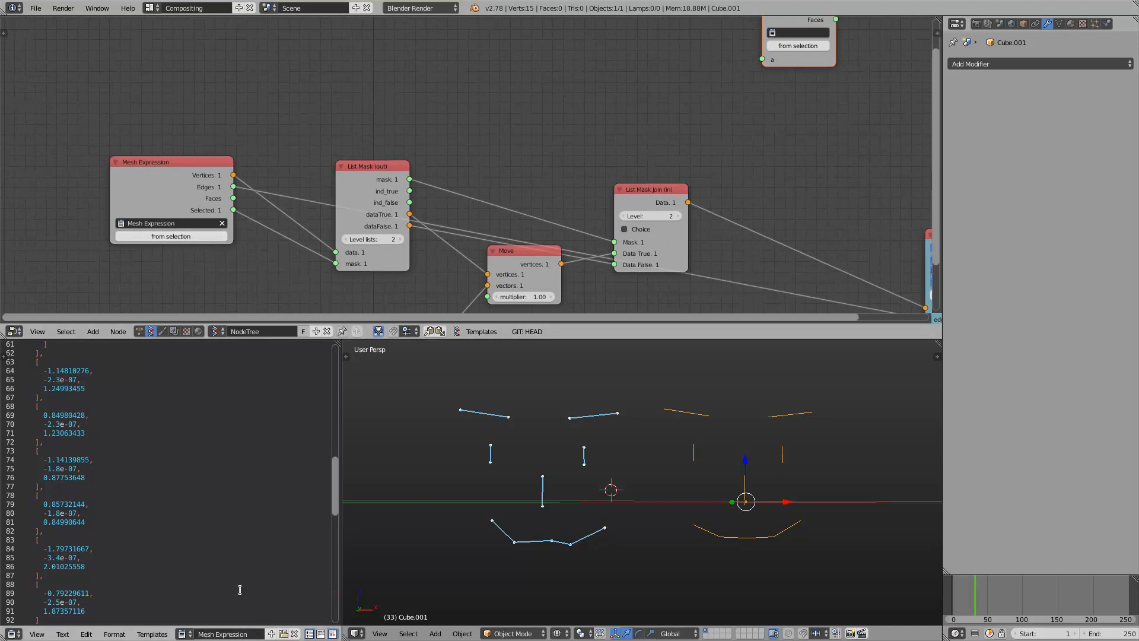
Rename the mesh text block as Mouth and assign it in the first Mesh Expression node
click(228, 635)
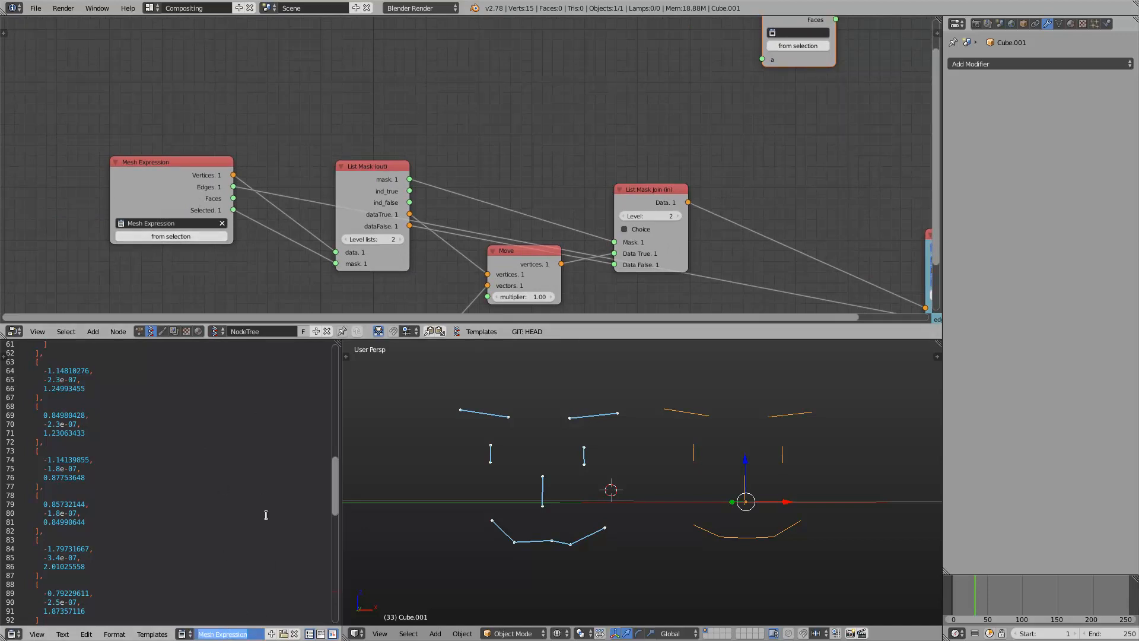
text(Mouth)
key(Return)
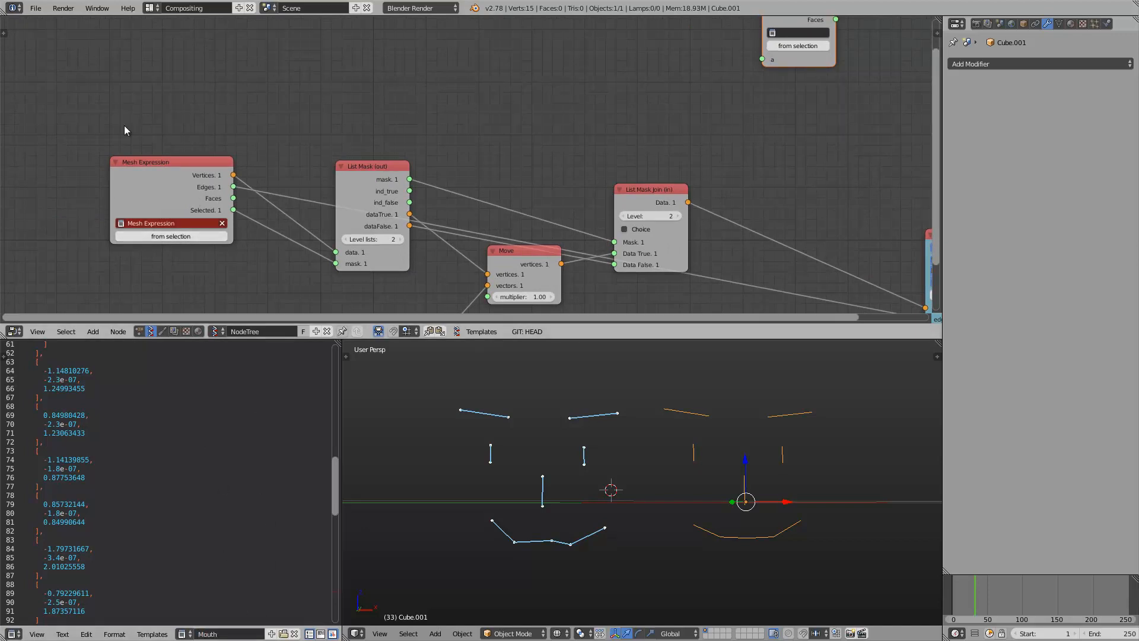
click(162, 226)
click(166, 237)
Fill the empty second Mesh Expression node from the current selection so that its node chain is generated
middle_drag(569, 94, 441, 178)
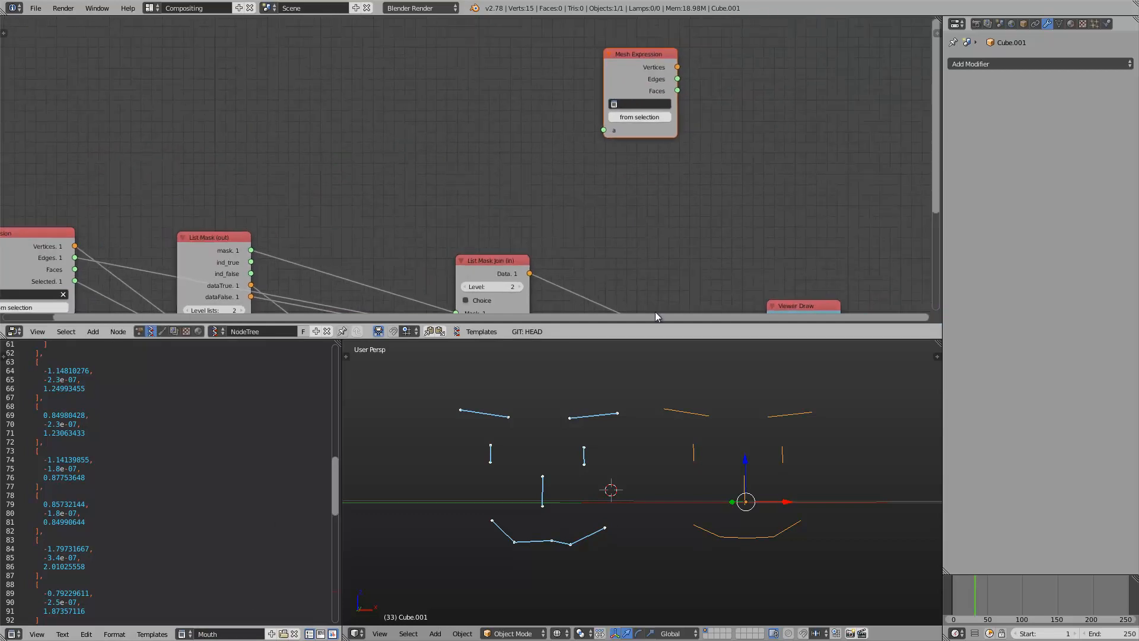
click(649, 118)
middle_drag(664, 167, 579, 181)
scroll(573, 175, up, 2)
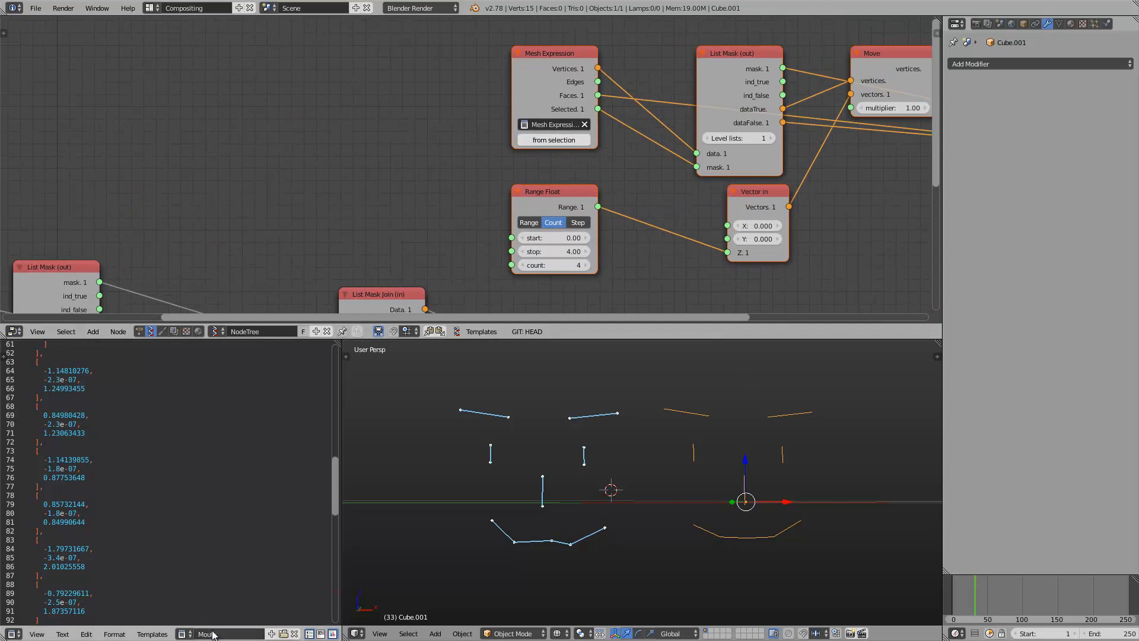
Rename the Mesh Expression.001 text block as RBrow and assign it in the second Mesh Expression node
click(184, 634)
click(205, 512)
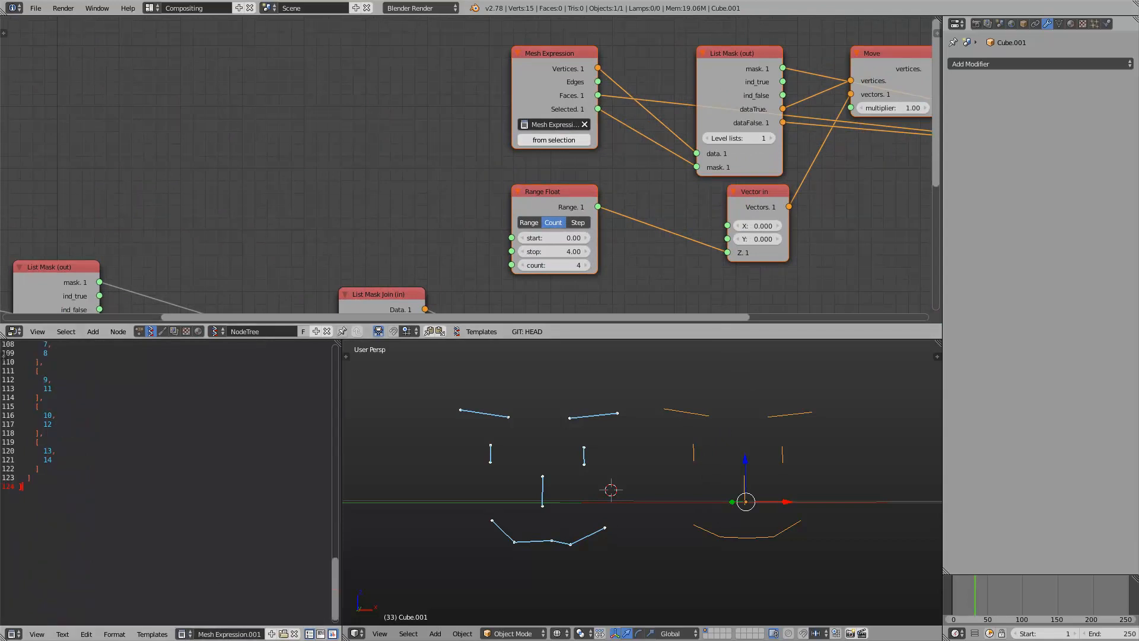
double_click(229, 634)
text(R)
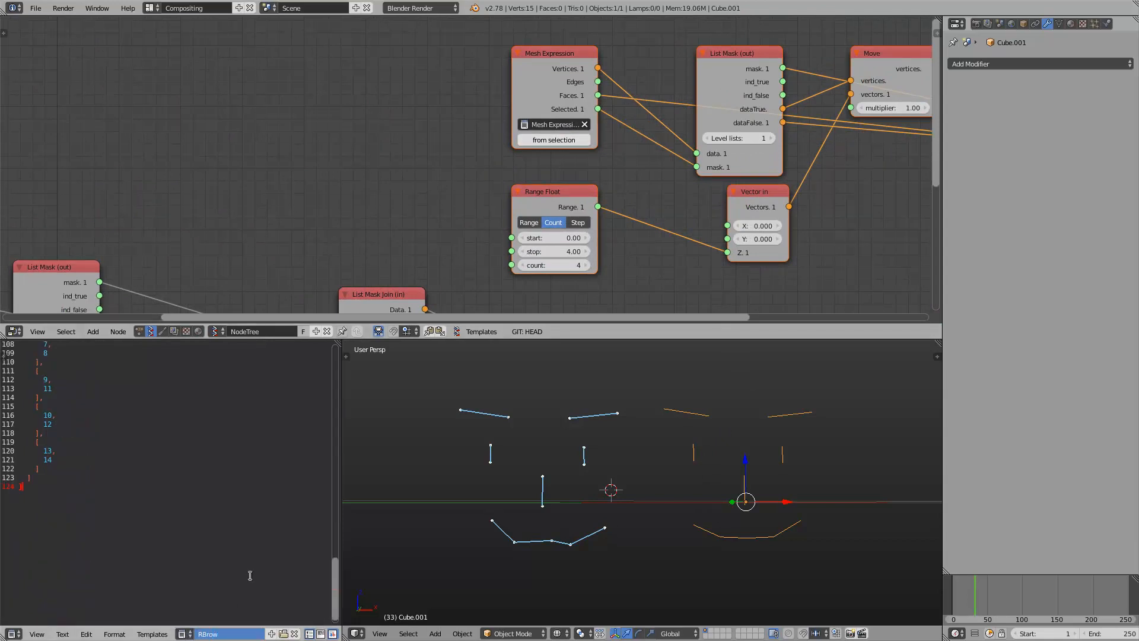
text(Brow)
key(Return)
click(540, 127)
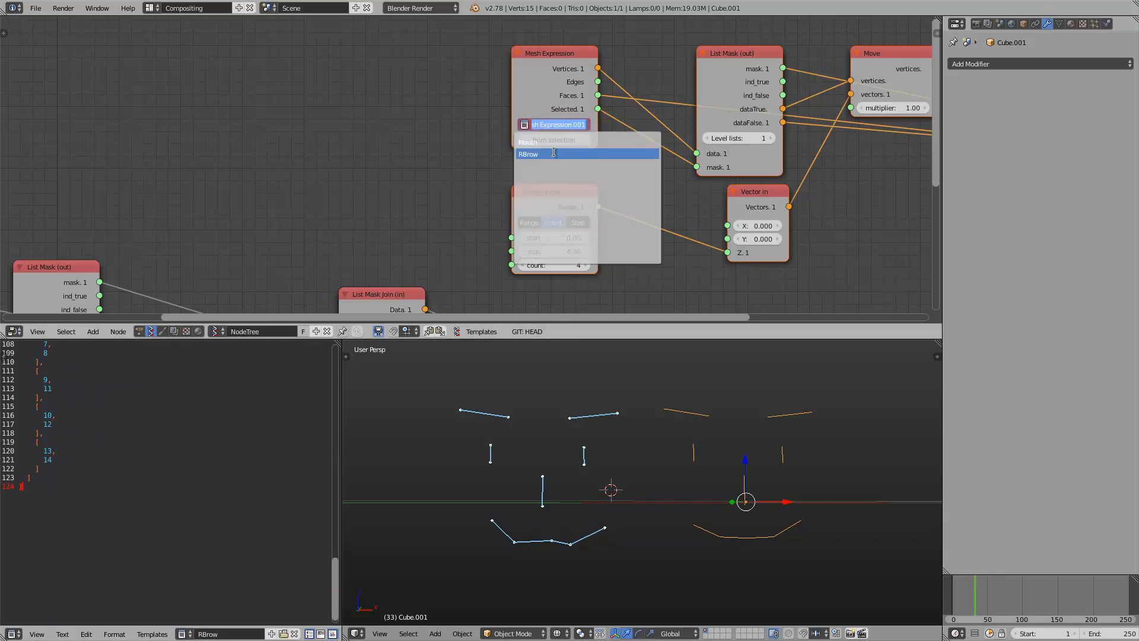
click(544, 153)
Select both vertices of the original face's right-hand eyebrow in Edit Mode, and return to Object Mode
middle_drag(416, 139, 315, 135)
middle_drag(330, 173, 270, 183)
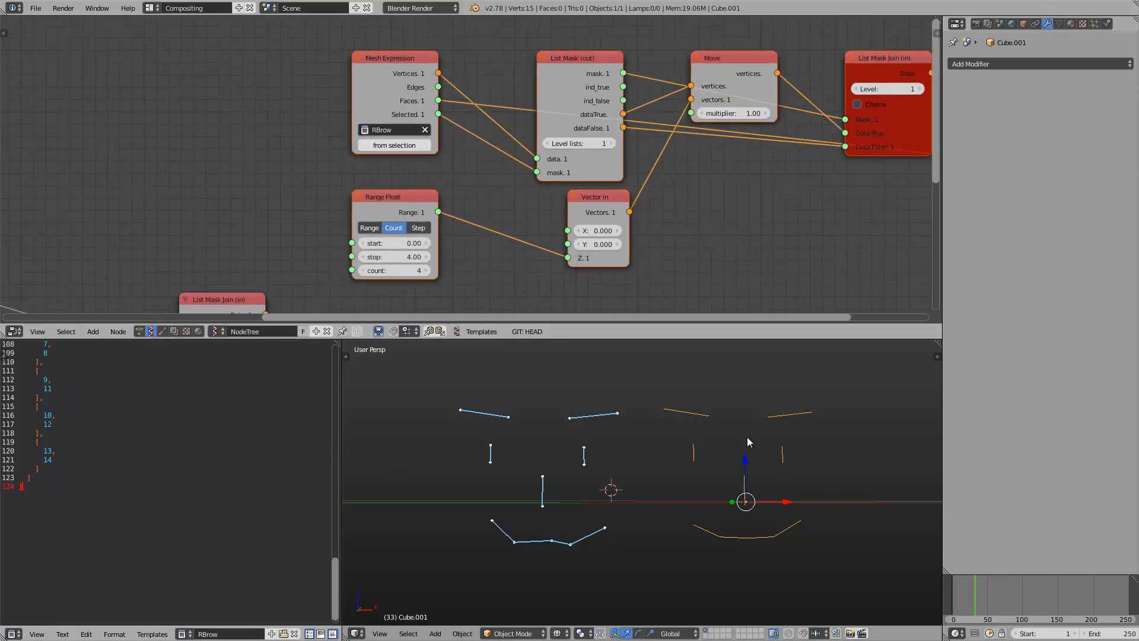
key(Tab)
shift+right_click(813, 412)
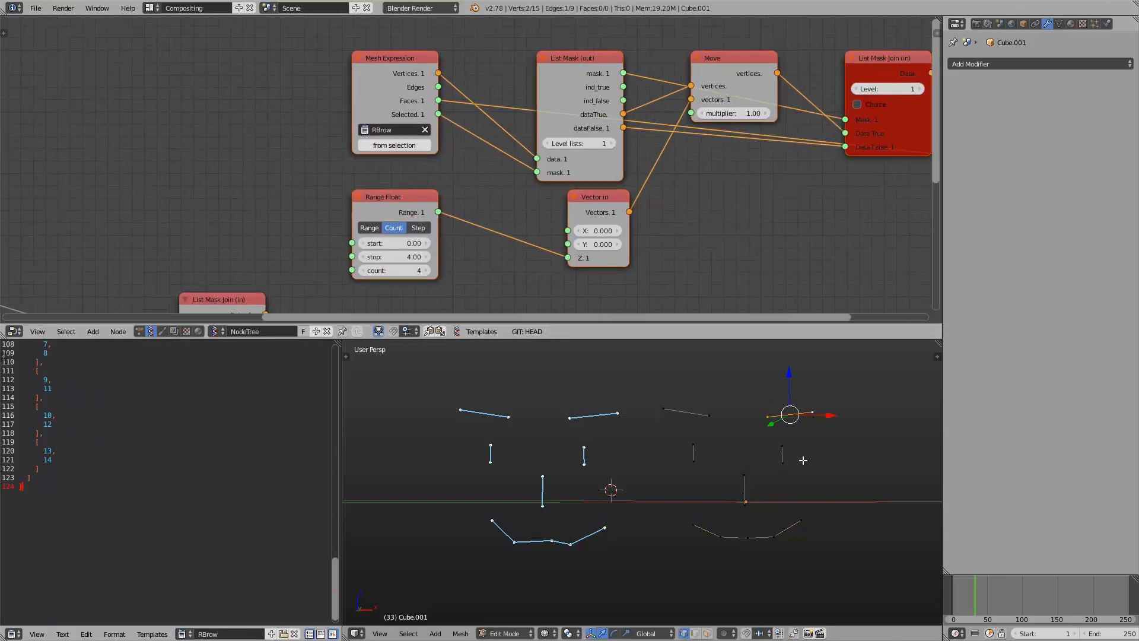
key(Tab)
Add a third Mesh Expression node above the RBrow chain and fill it from the current selection
scroll(516, 213, down, 3)
middle_drag(515, 213, 484, 422)
key(shift+a)
click(428, 128)
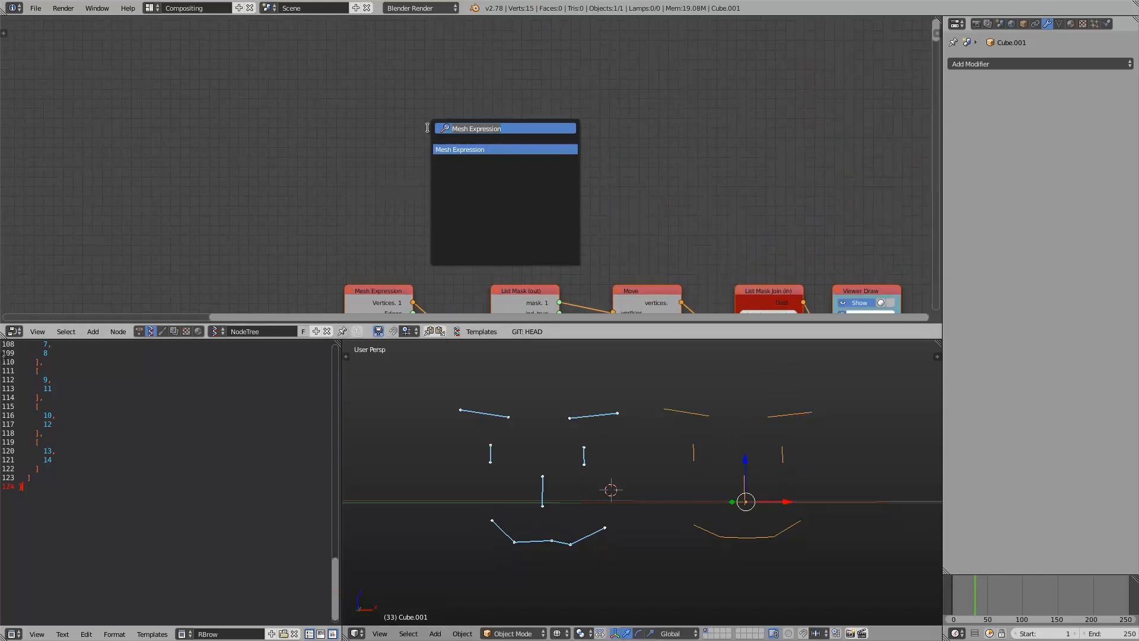
key(Return)
click(410, 108)
scroll(436, 176, up, 1)
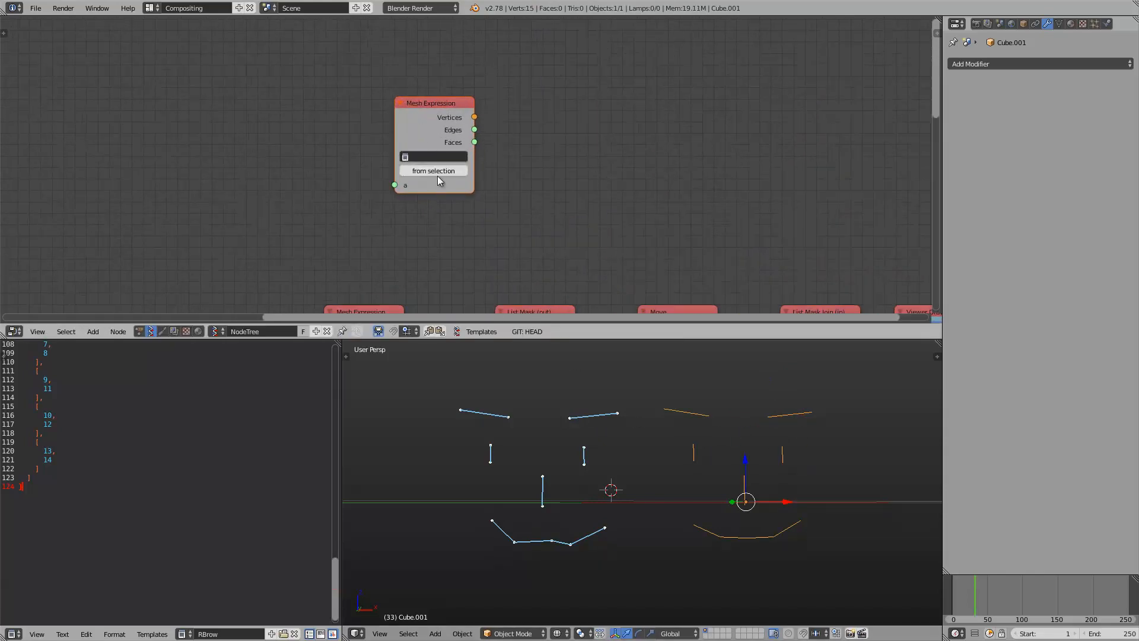
click(435, 171)
middle_drag(448, 196, 435, 178)
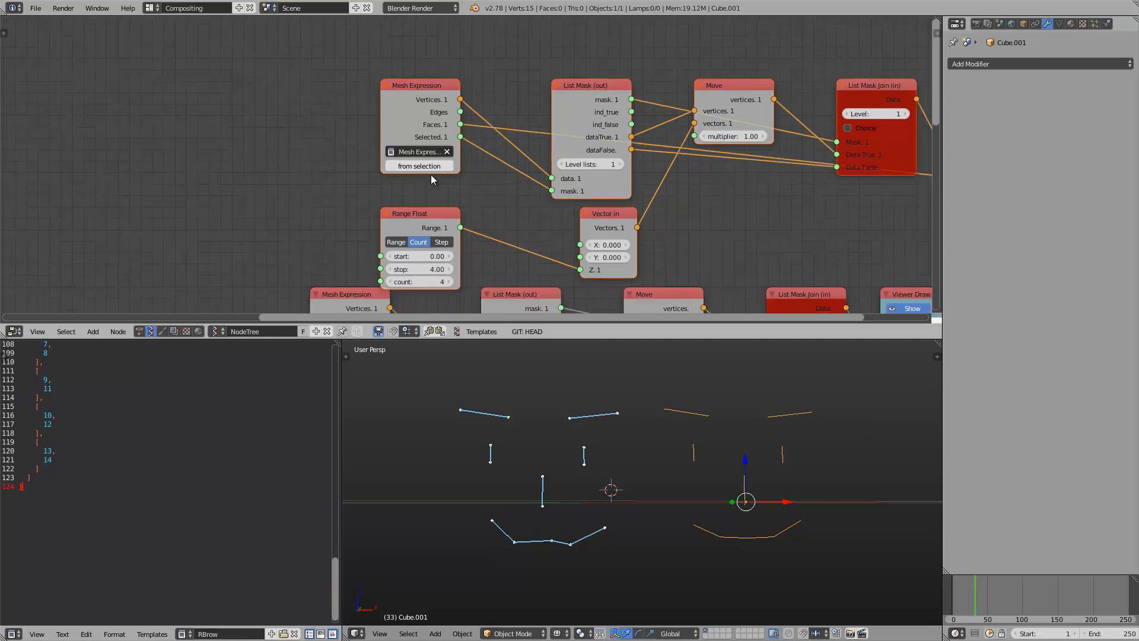
Rename the Mesh Expression.002 text block as LBrow and assign it in the third Mesh Expression node
click(186, 634)
click(212, 524)
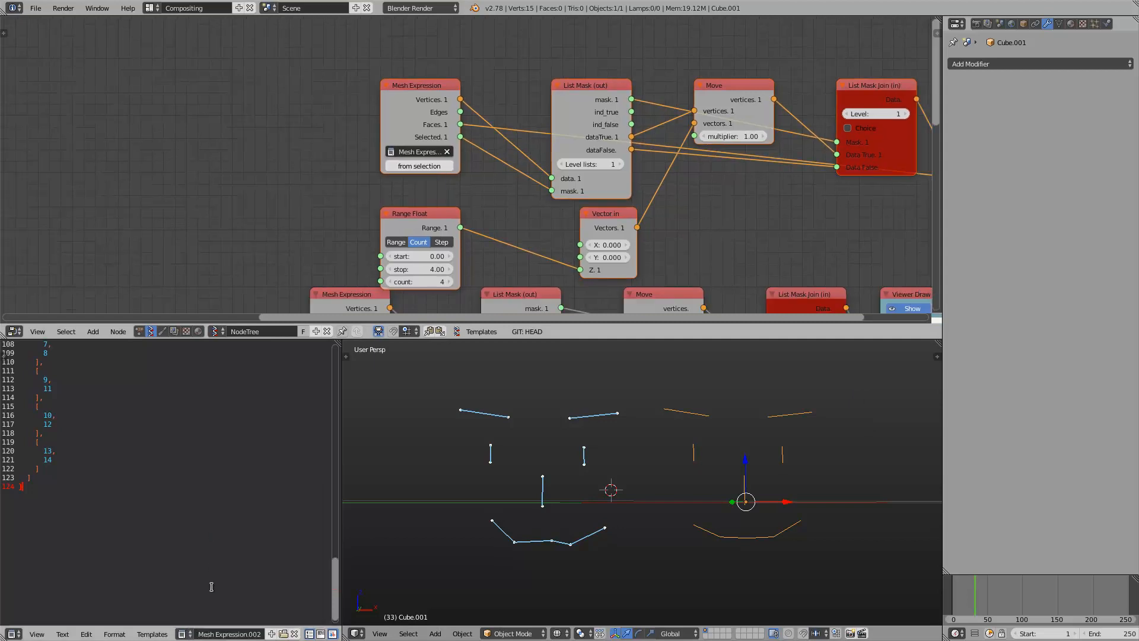
click(223, 634)
text(L:row)
key(Return)
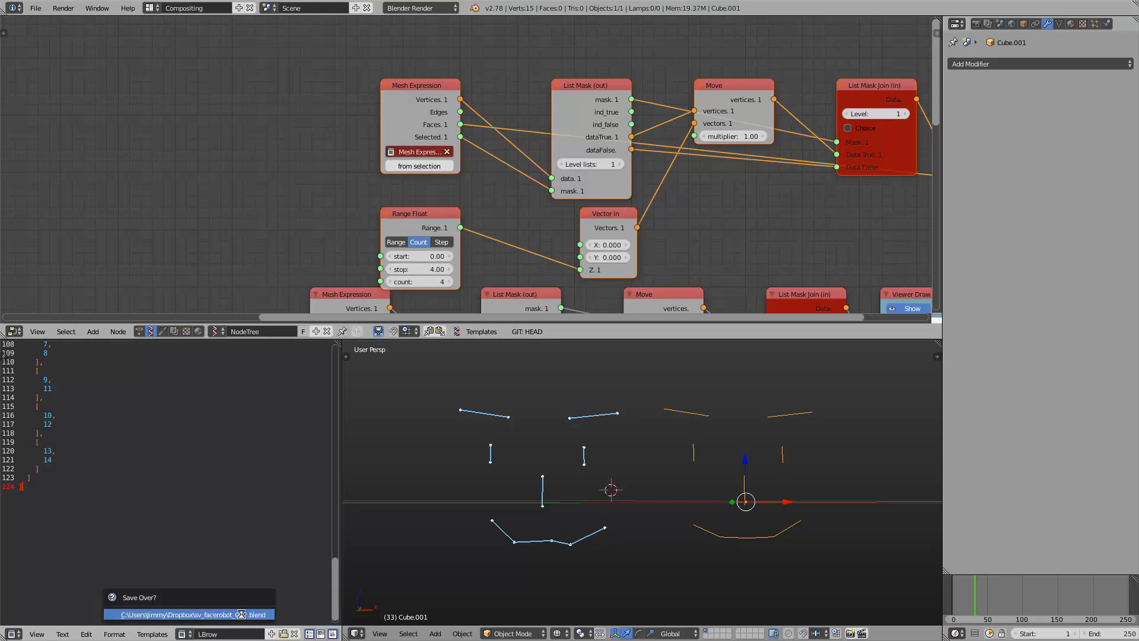
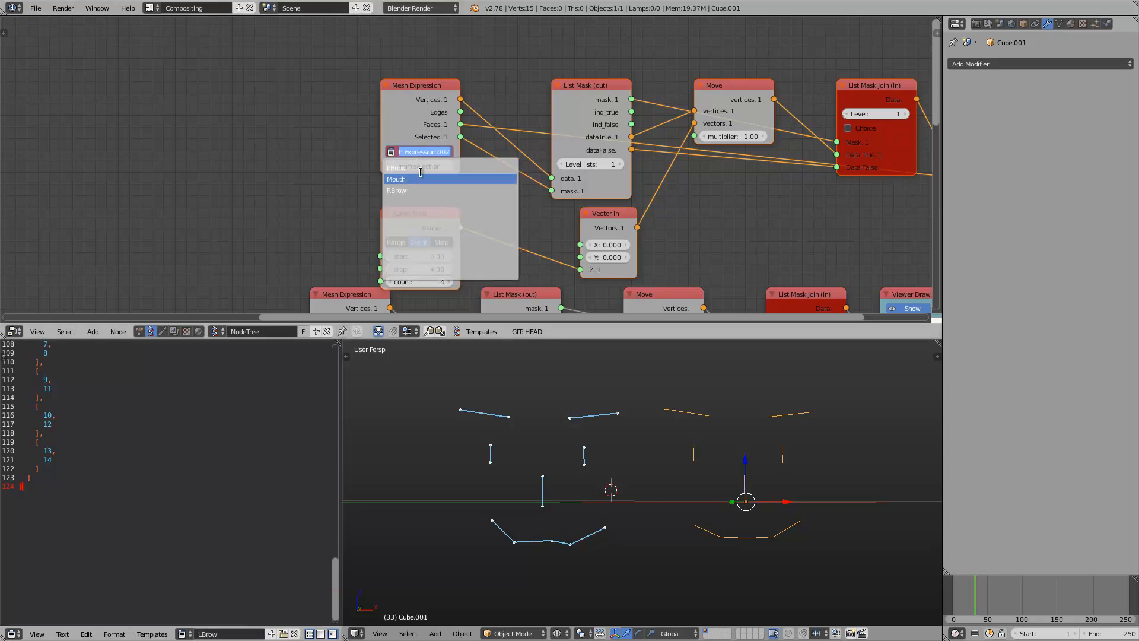
click(419, 167)
Enlarge the node editor by lowering its border with the text editor and 3D view
scroll(514, 205, down, 4)
scroll(472, 200, down, 2)
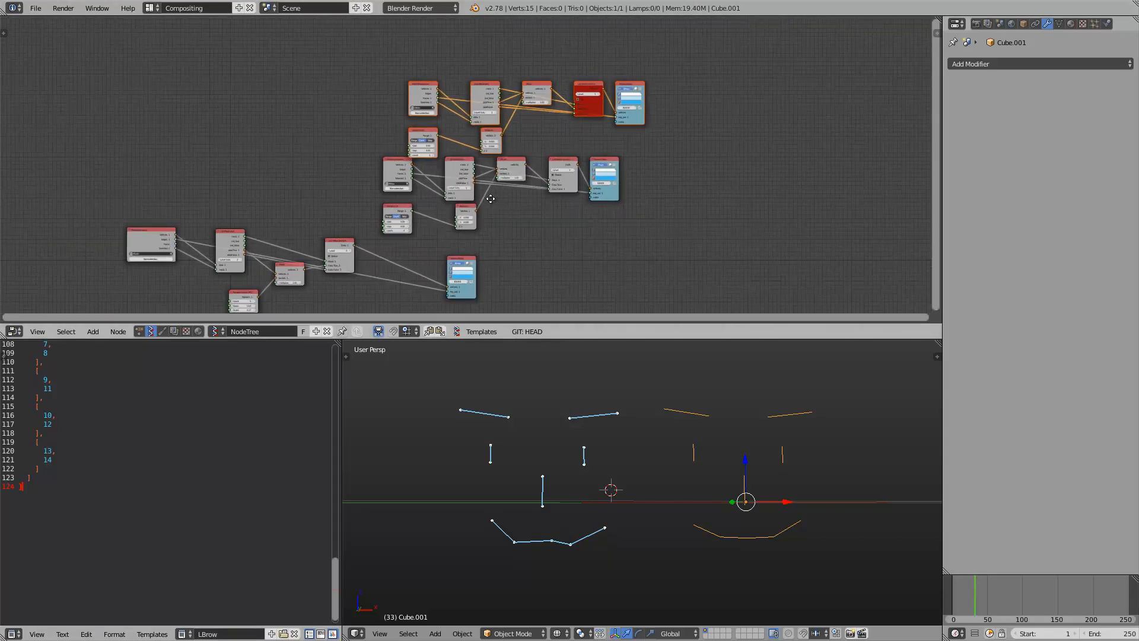
scroll(434, 163, up, 3)
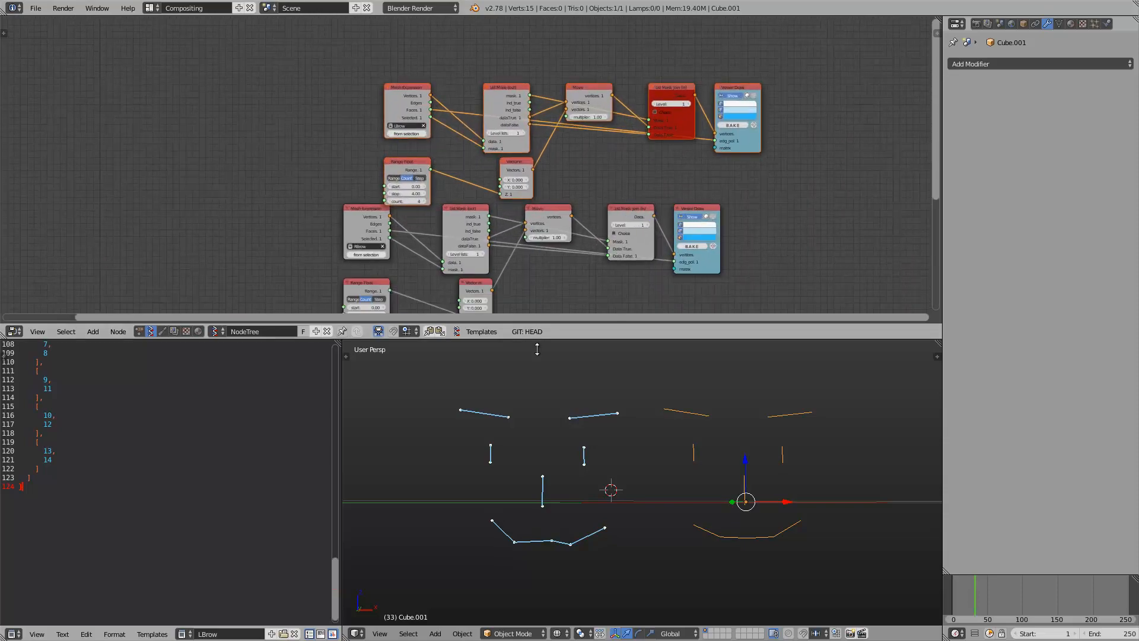
drag(536, 338, 536, 394)
scroll(507, 220, up, 3)
scroll(506, 219, down, 1)
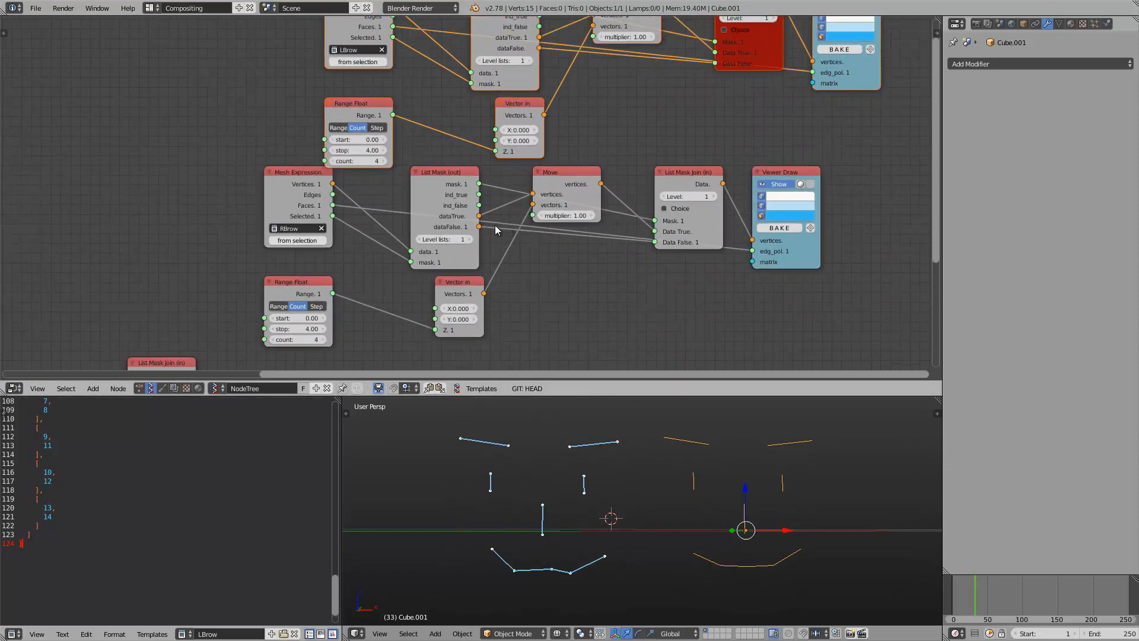
click(294, 180)
scroll(293, 180, down, 3)
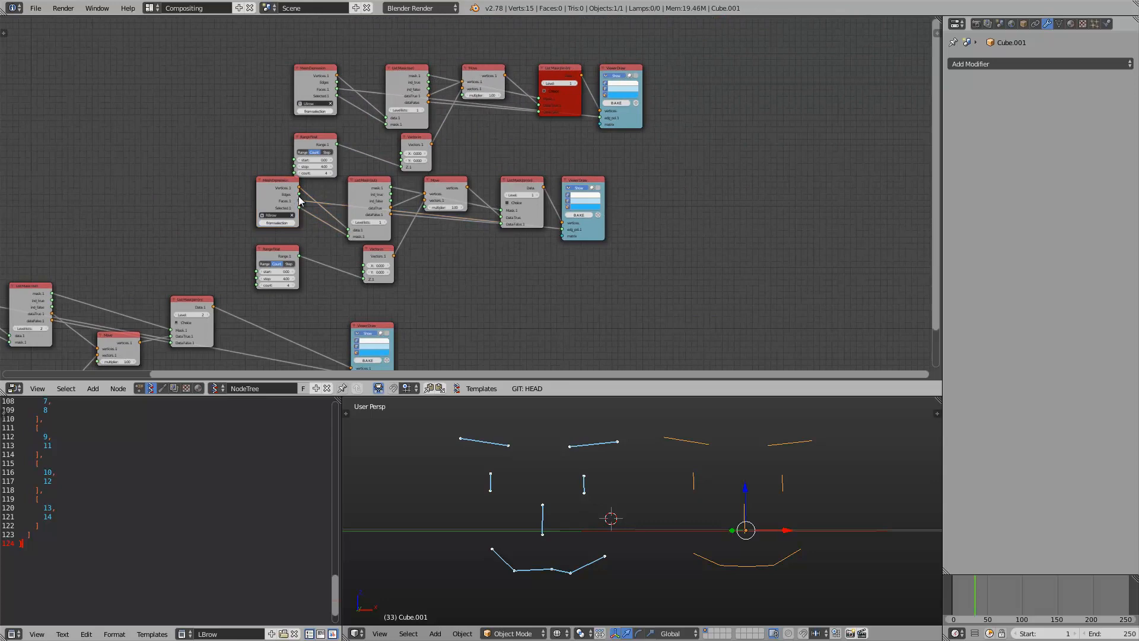
Select both eyebrow node chains and move them beyond the mouth chain, level with its nodes
drag(229, 62, 666, 265)
key(g)
click(673, 356)
middle_drag(641, 321, 630, 257)
scroll(630, 258, down, 2)
key(g)
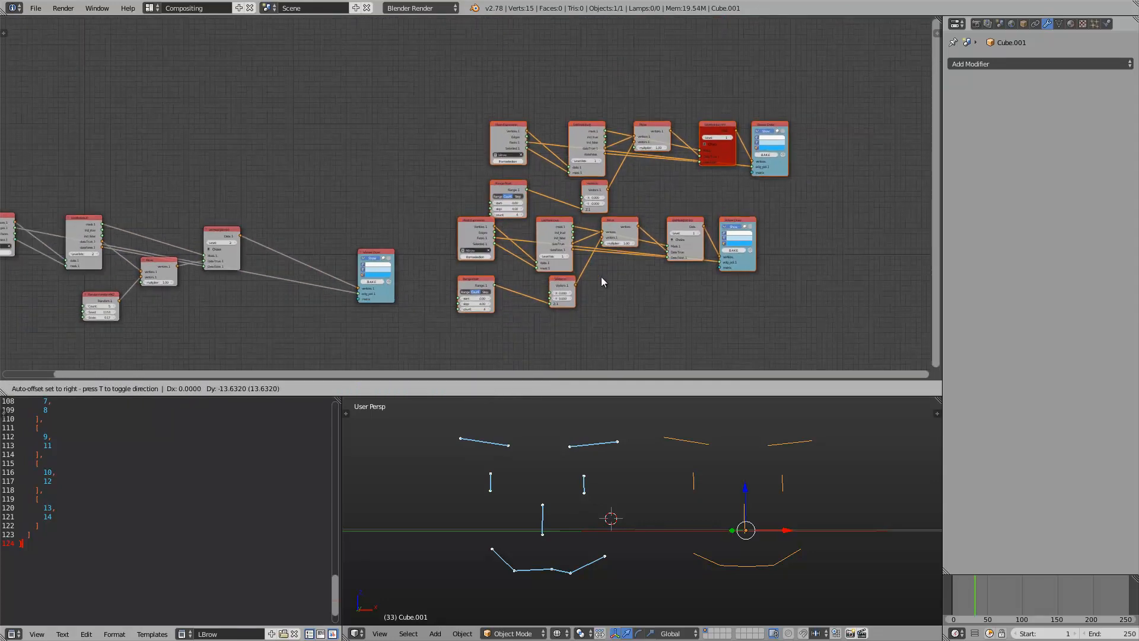
click(619, 314)
Move the mouth chain's Viewer Draw node closer to its List Mask Join node
click(377, 254)
drag(348, 256, 316, 258)
scroll(396, 248, up, 1)
scroll(365, 187, up, 1)
mouse_move(422, 248)
middle_down()
mouse_move(365, 187)
mouse_move(442, 190)
middle_up()
drag(292, 212, 301, 226)
Move the RBrow and LBrow Mesh Expression nodes away from their List Mask nodes, one above the other
middle_drag(518, 215, 493, 227)
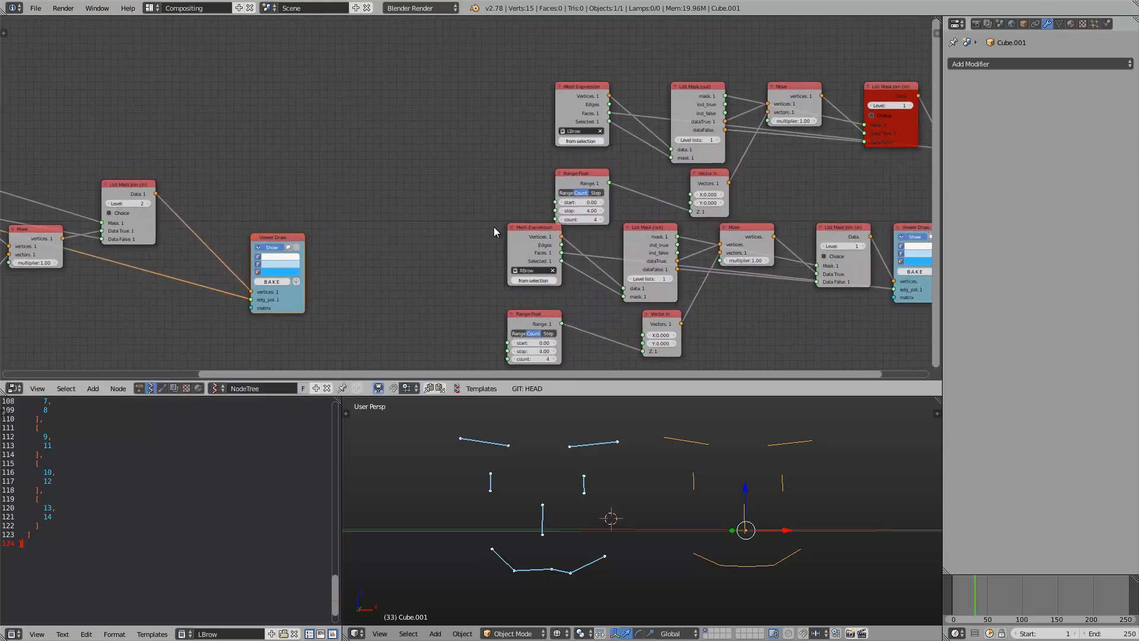
drag(511, 227, 419, 227)
drag(576, 90, 440, 146)
middle_drag(482, 170, 434, 121)
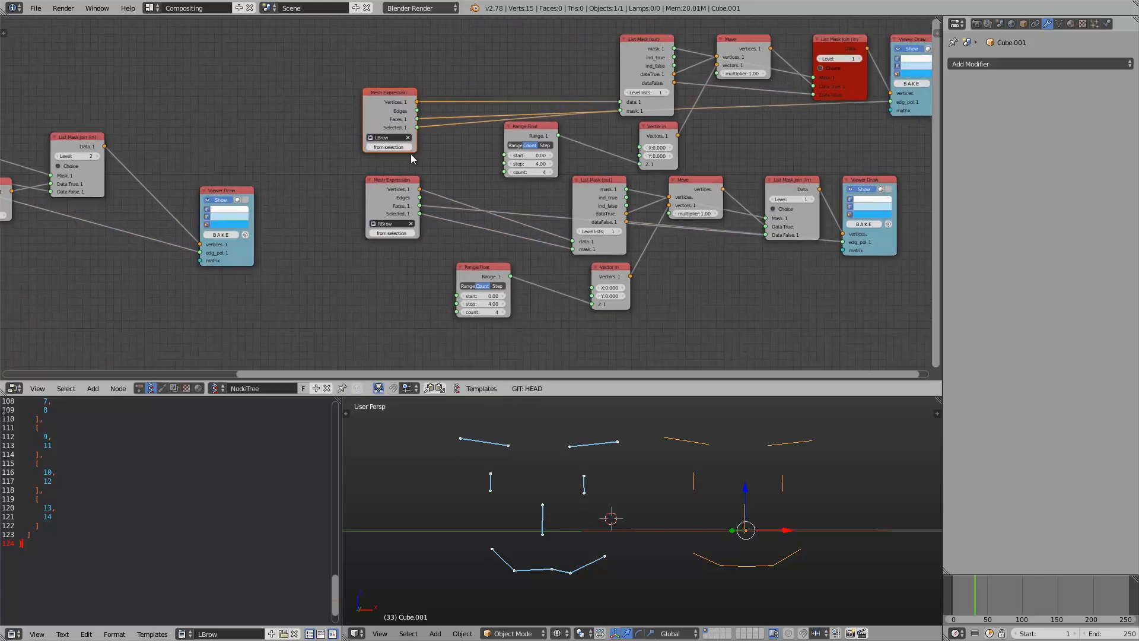
Select the whole RBrow node chain and move it down, clear of the LBrow chain
scroll(431, 167, down, 1)
middle_drag(432, 168, 363, 123)
key(a)
key(a)
drag(299, 138, 766, 251)
key(g)
click(712, 281)
Select the whole LBrow node chain and place it beyond the end of the RBrow chain
middle_drag(613, 201, 445, 267)
key(a)
key(a)
key(a)
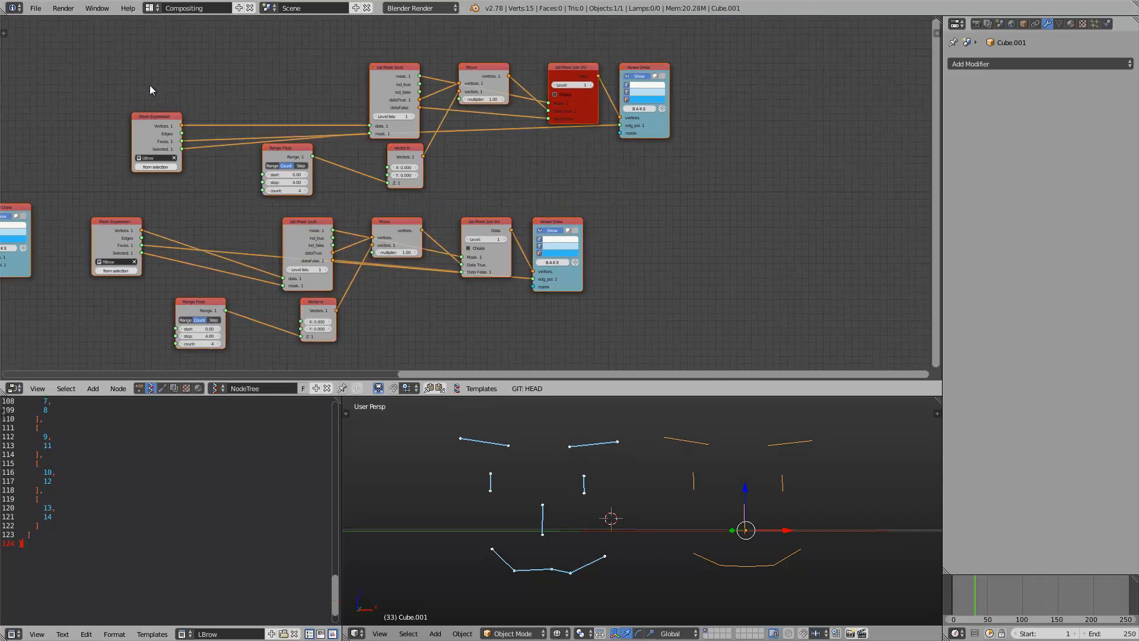
key(b)
drag(119, 57, 703, 177)
key(g)
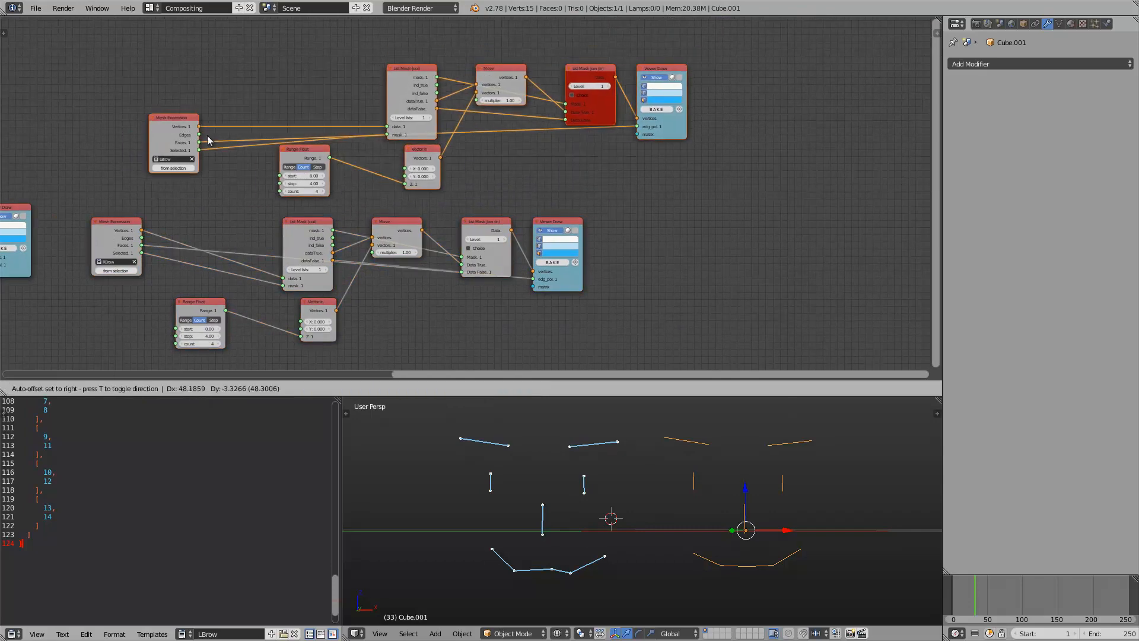
click(663, 234)
Select the whole mouth node chain and move it farther away from the RBrow chain
scroll(658, 231, down, 3)
middle_drag(384, 179, 581, 175)
scroll(511, 178, down, 1)
key(b)
drag(114, 144, 547, 300)
key(g)
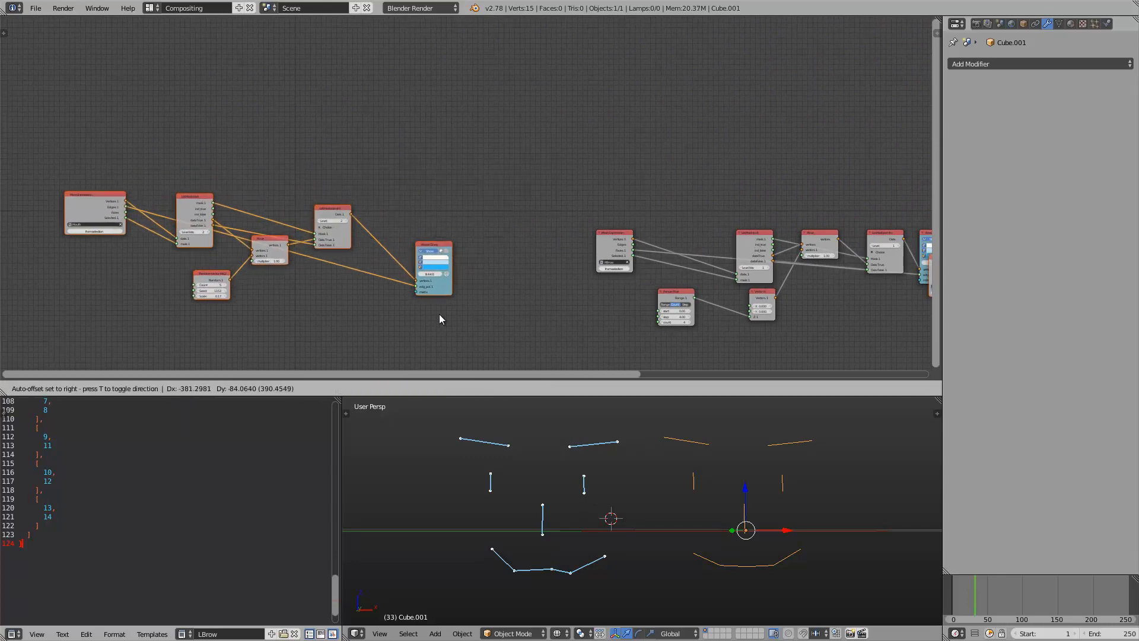
click(440, 318)
scroll(175, 178, up, 1)
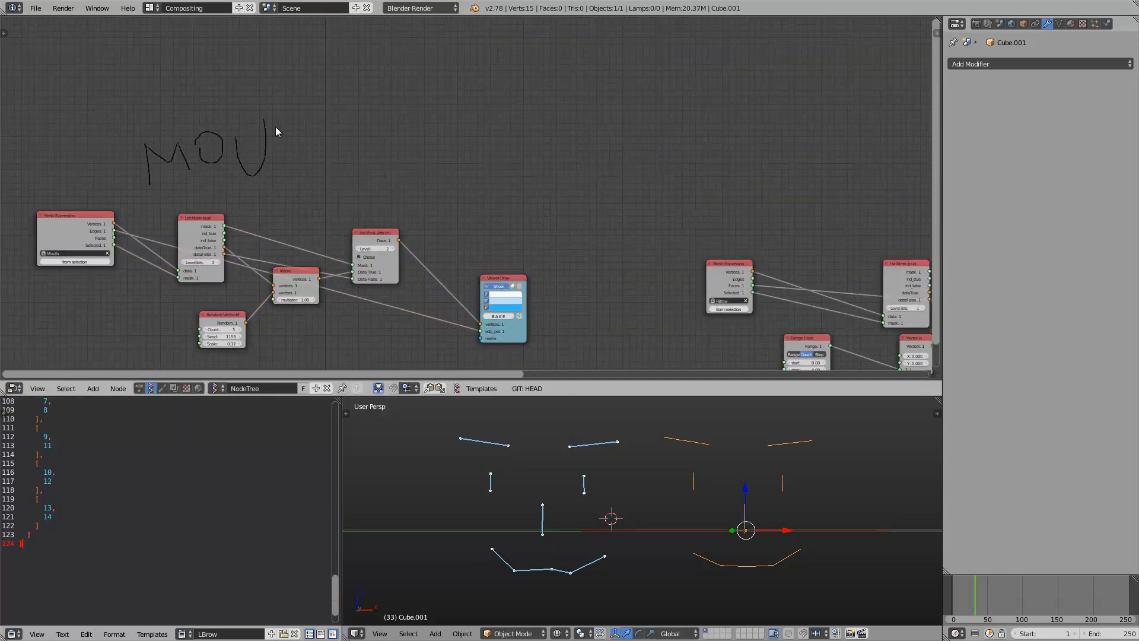
Undo the freehand lettering strokes drawn above the mouth node chain
key(ctrl+z)
key(ctrl+z)
key(ctrl+z)
key(ctrl+z)
key(ctrl+z)
key(ctrl+z)
key(ctrl+z)
middle_drag(337, 173, 397, 134)
key(a)
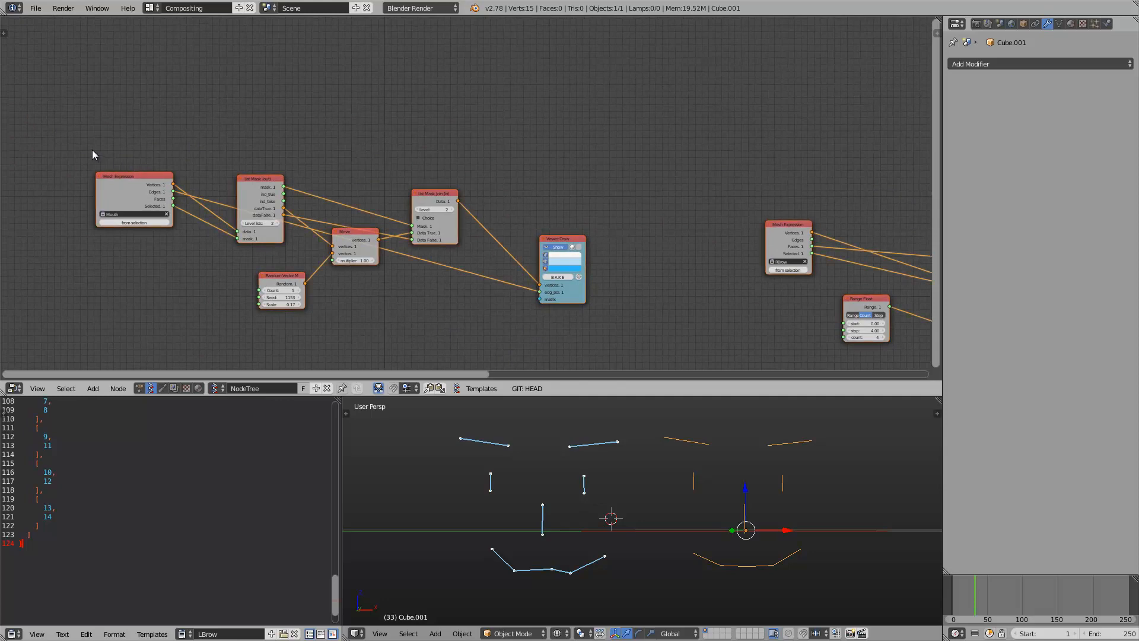
key(a)
key(n)
key(n)
Insert reroute points on the two links feeding the mouth chain's Viewer Draw node, and delete that Viewer Draw
middle_drag(334, 131, 369, 139)
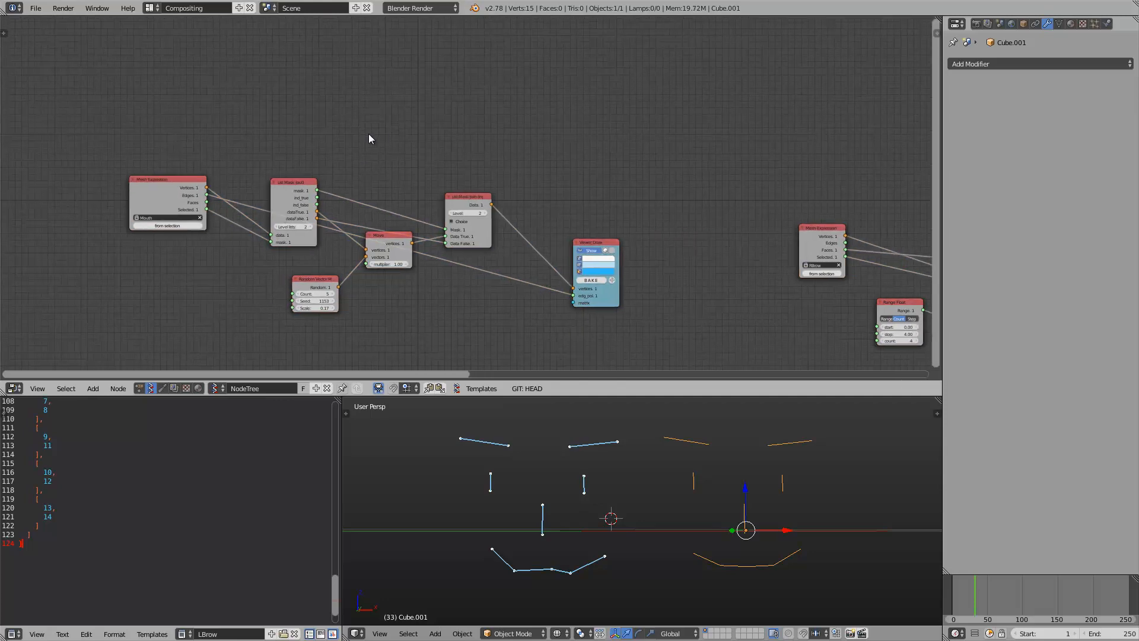
drag(594, 245, 648, 233)
middle_drag(610, 217, 447, 147)
scroll(448, 147, up, 2)
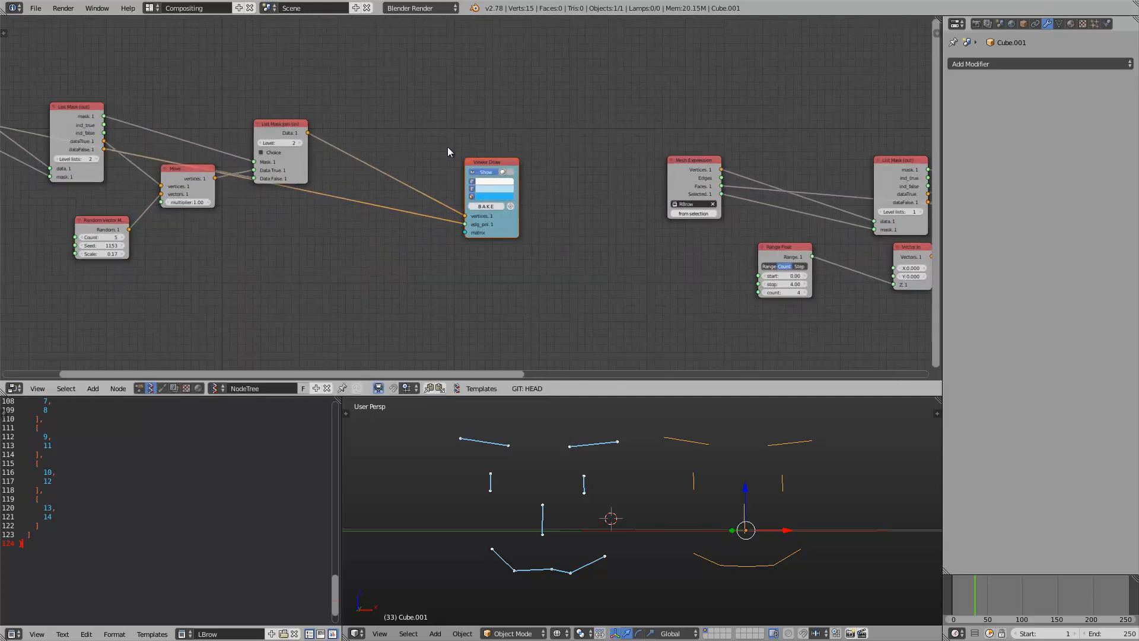
drag(475, 163, 516, 163)
shift+right_drag(439, 273, 438, 274)
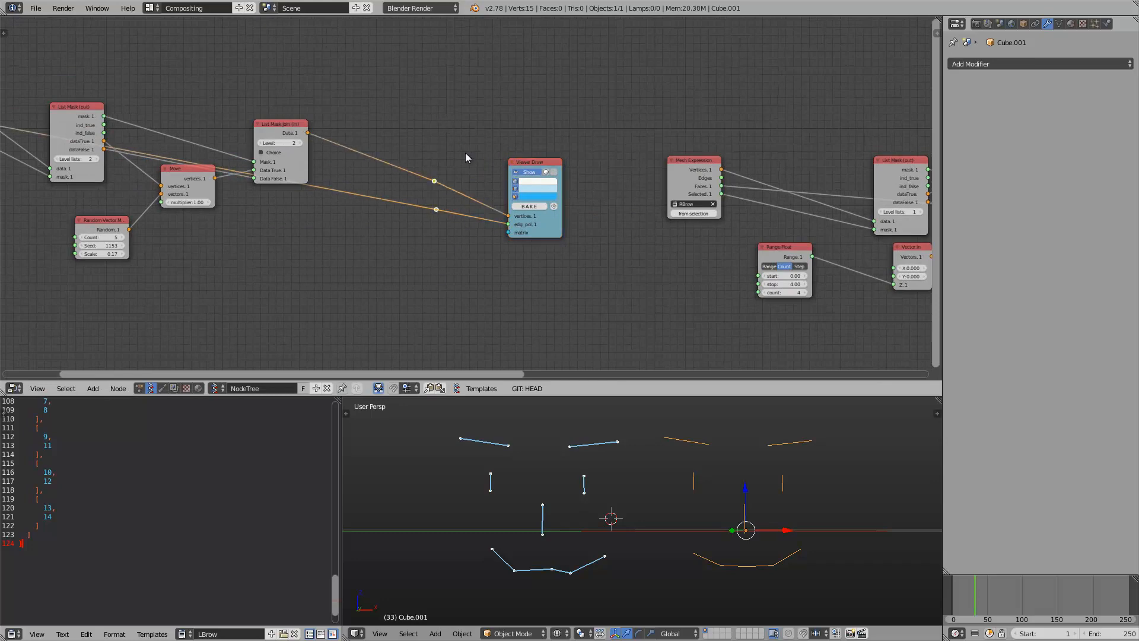
drag(533, 167, 507, 162)
key(Delete)
Move the RBrow Mesh Expression node close to the mouth chain's reroute points
middle_drag(475, 187, 363, 216)
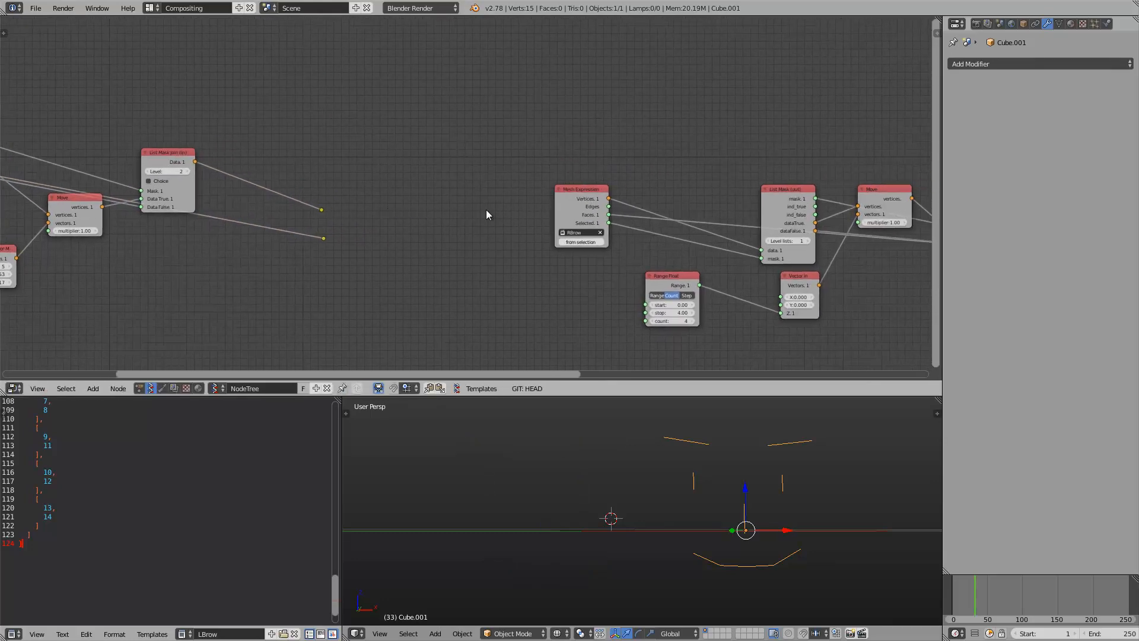
drag(568, 196, 331, 122)
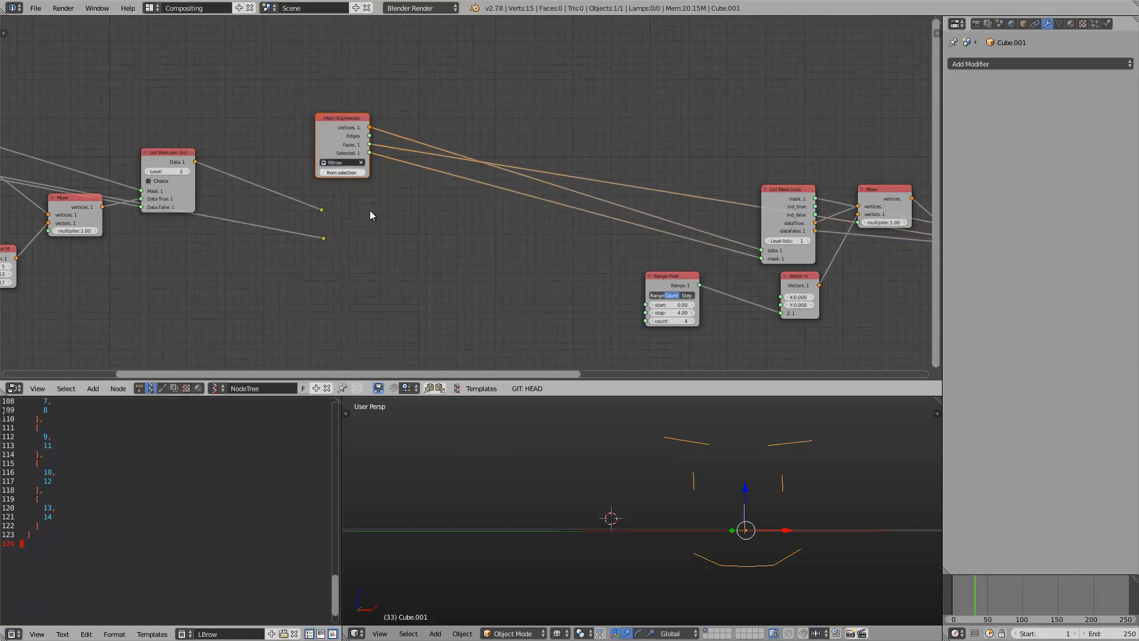
middle_drag(369, 210, 282, 227)
drag(267, 153, 300, 152)
middle_drag(301, 152, 351, 166)
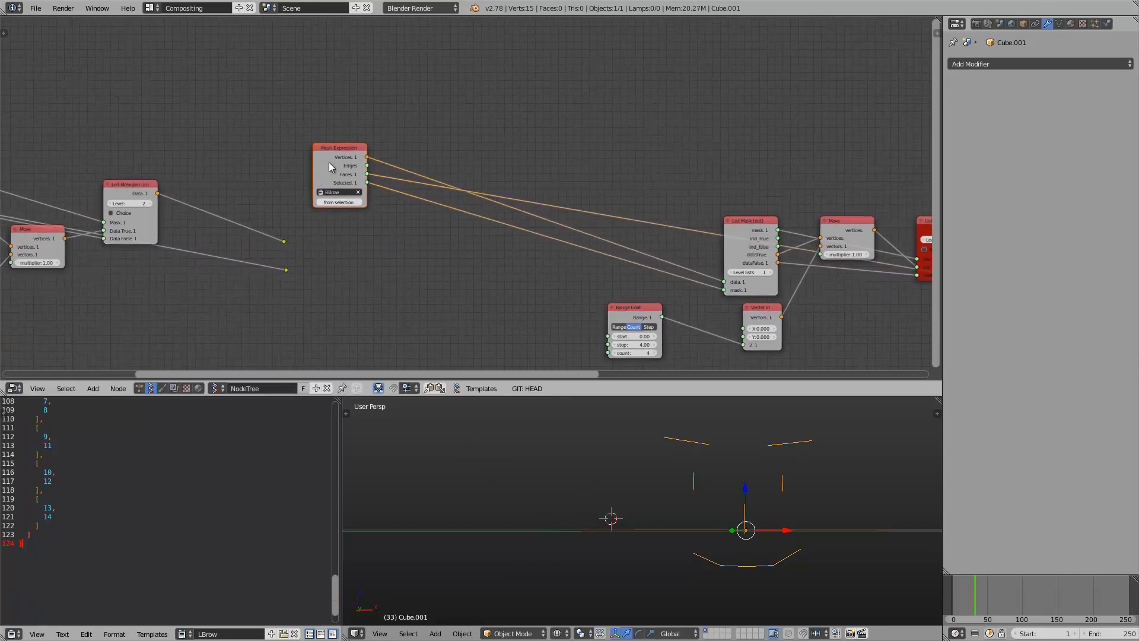
drag(329, 162, 400, 269)
Detach the Viewer Draw node from the end of the RBrow chain and place it beside the RBrow Mesh Expression
middle_drag(703, 301, 634, 238)
scroll(634, 237, up, 2)
scroll(670, 225, down, 2)
mouse_move(749, 215)
middle_down()
mouse_move(600, 209)
mouse_move(484, 227)
middle_up()
drag(710, 206, 763, 214)
mouse_move(689, 169)
mouse_down()
mouse_move(699, 192)
mouse_move(273, 257)
mouse_move(181, 260)
mouse_up()
scroll(299, 228, up, 2)
middle_drag(184, 239, 366, 229)
drag(363, 249, 346, 248)
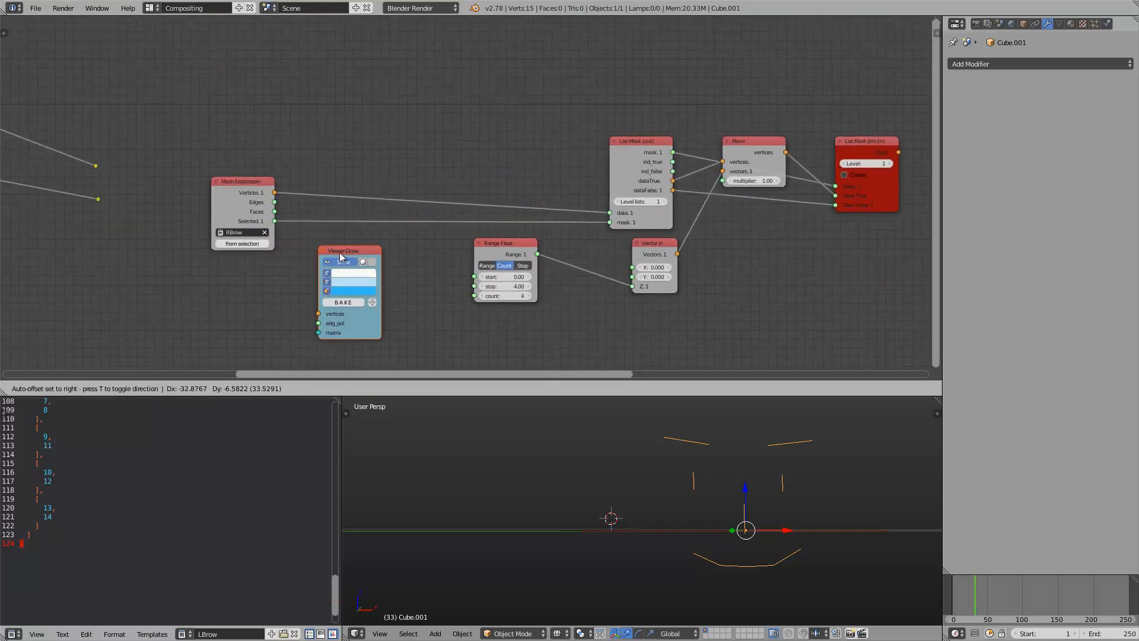
Connect the RBrow Mesh Expression's Vertices output to the Viewer Draw node's vertices input, collapse that viewer and place it just above the Mesh Expression
middle_drag(282, 210, 342, 197)
scroll(342, 197, up, 2)
drag(334, 177, 355, 238)
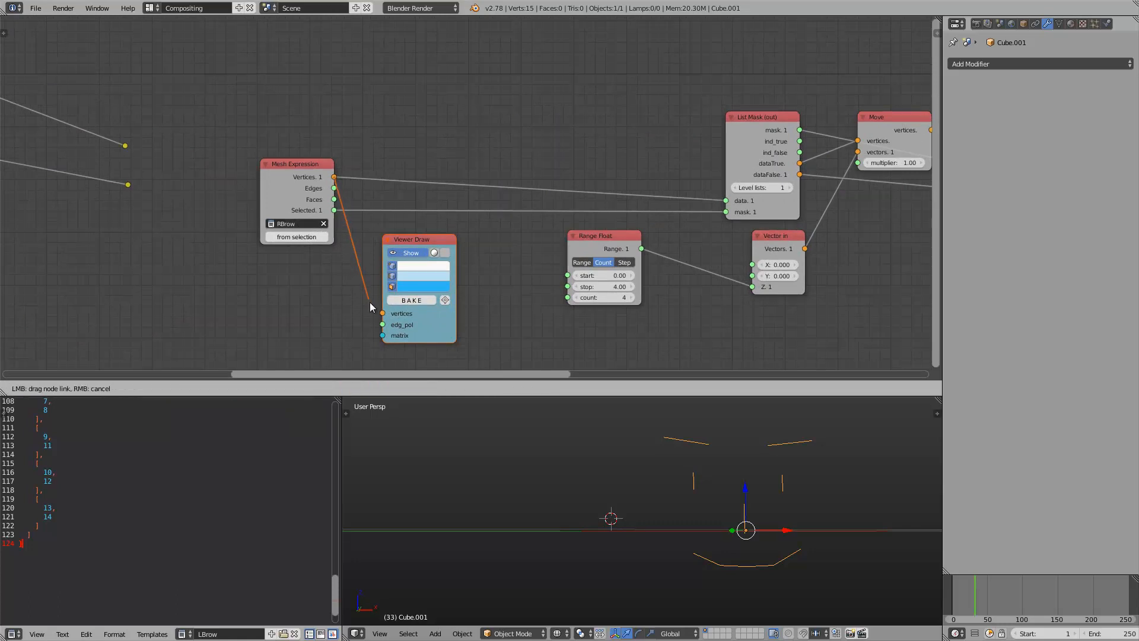
drag(370, 306, 383, 313)
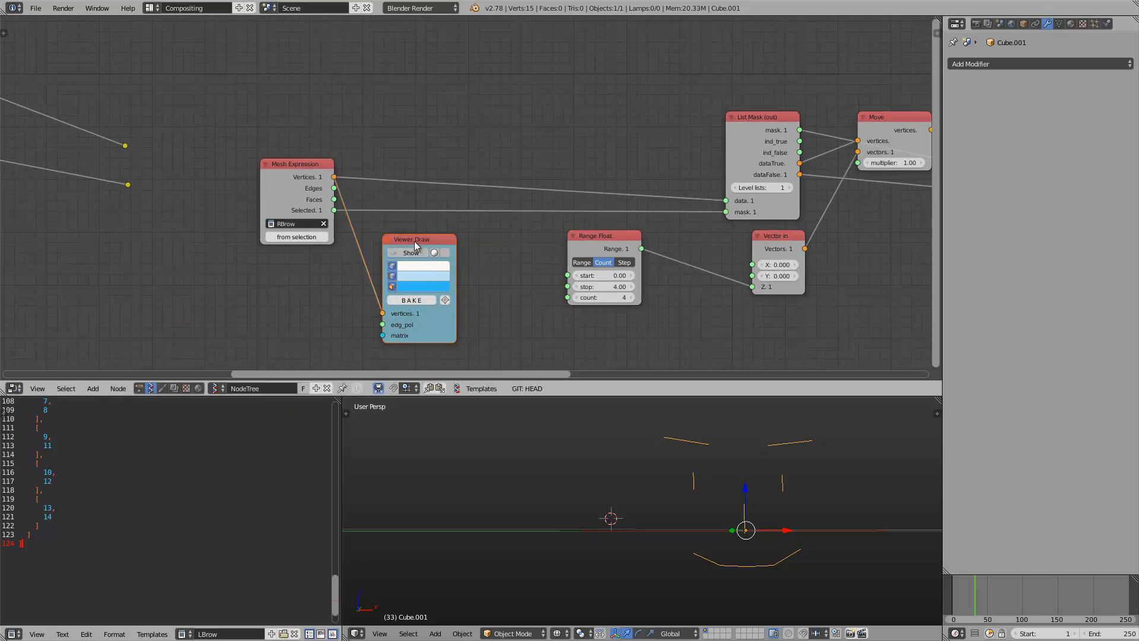
mouse_move(414, 241)
mouse_down()
mouse_move(376, 241)
mouse_move(366, 255)
mouse_move(382, 254)
mouse_move(372, 151)
mouse_up()
click(375, 239)
middle_drag(371, 150, 386, 167)
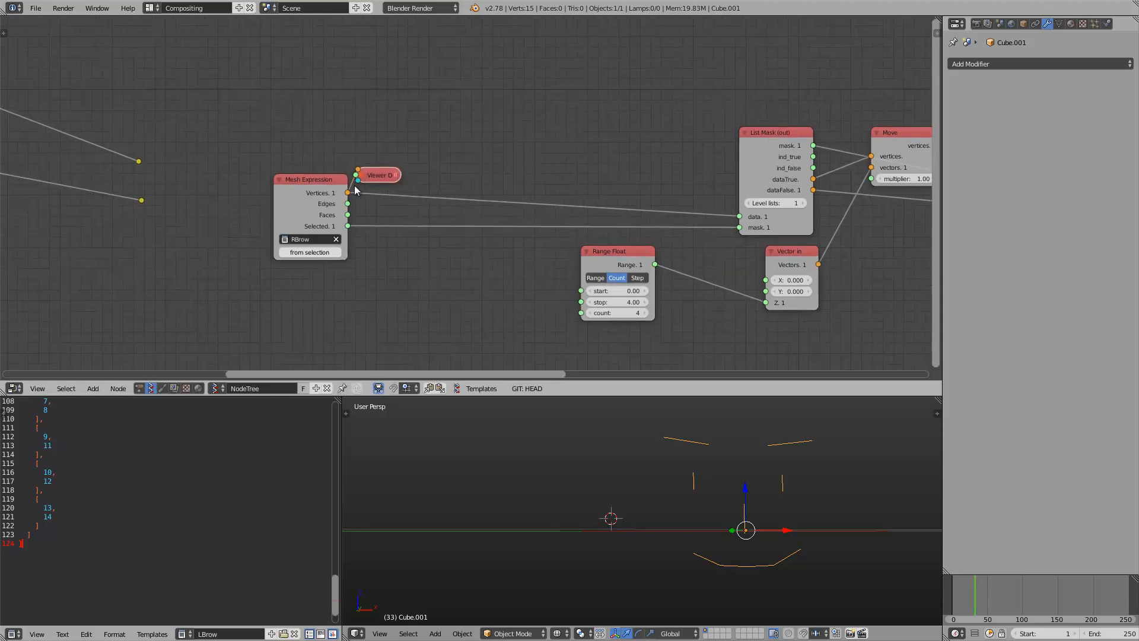
Make room between the chains and link the mouth chain's vertices reroute point into the data input of the RBrow List Mask (out) node
drag(324, 195, 320, 218)
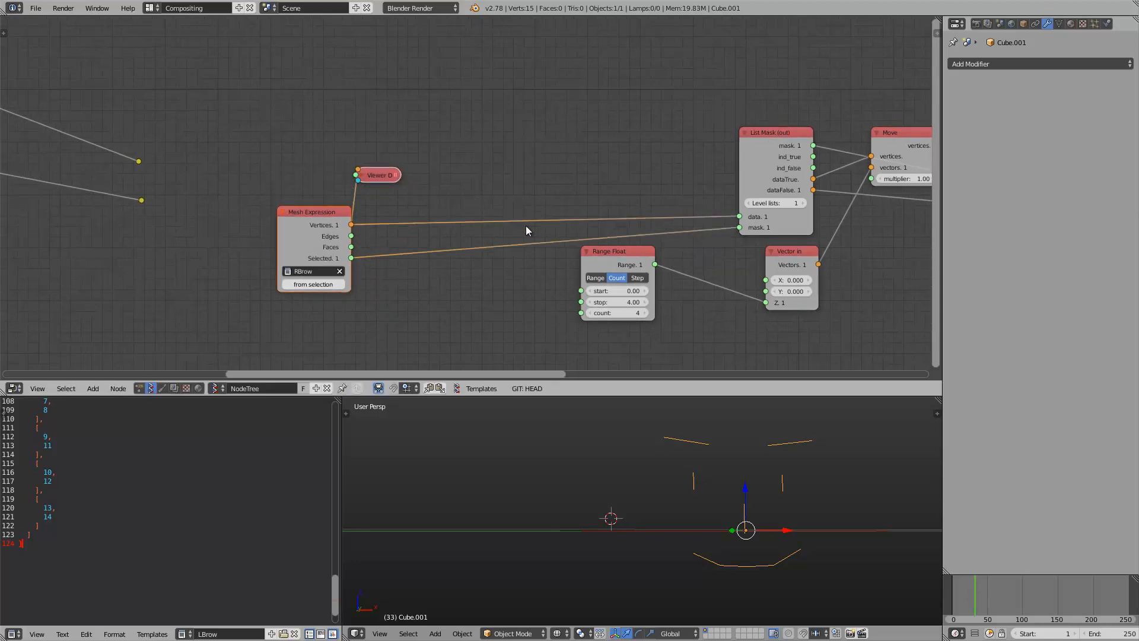
drag(742, 150, 565, 104)
scroll(427, 109, down, 3)
middle_drag(321, 112, 430, 123)
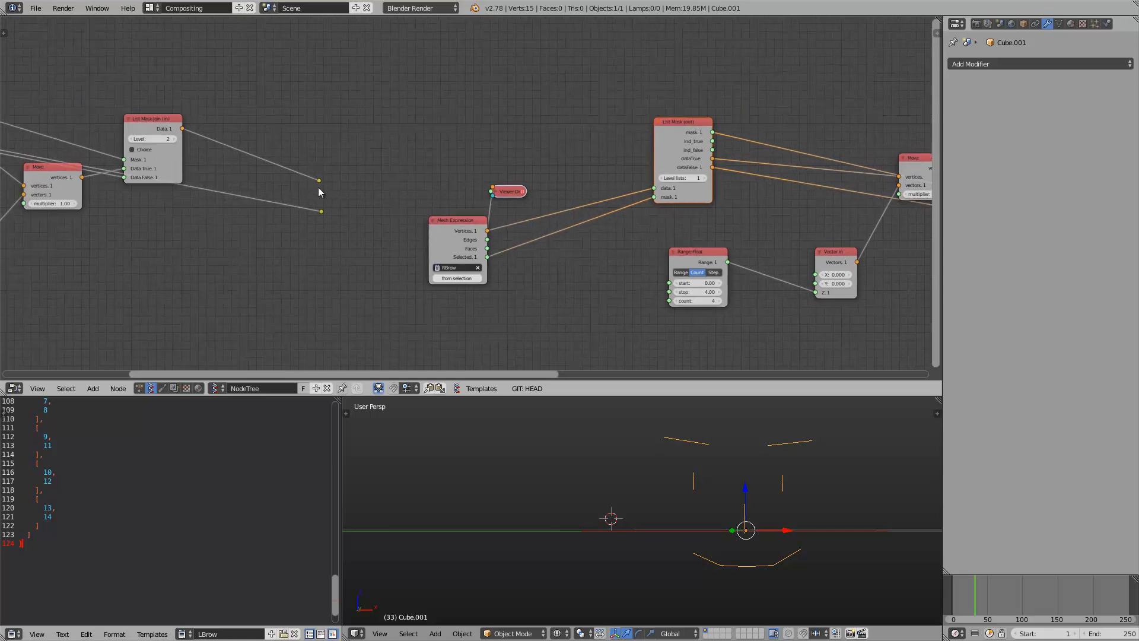
drag(319, 181, 229, 114)
drag(319, 181, 653, 188)
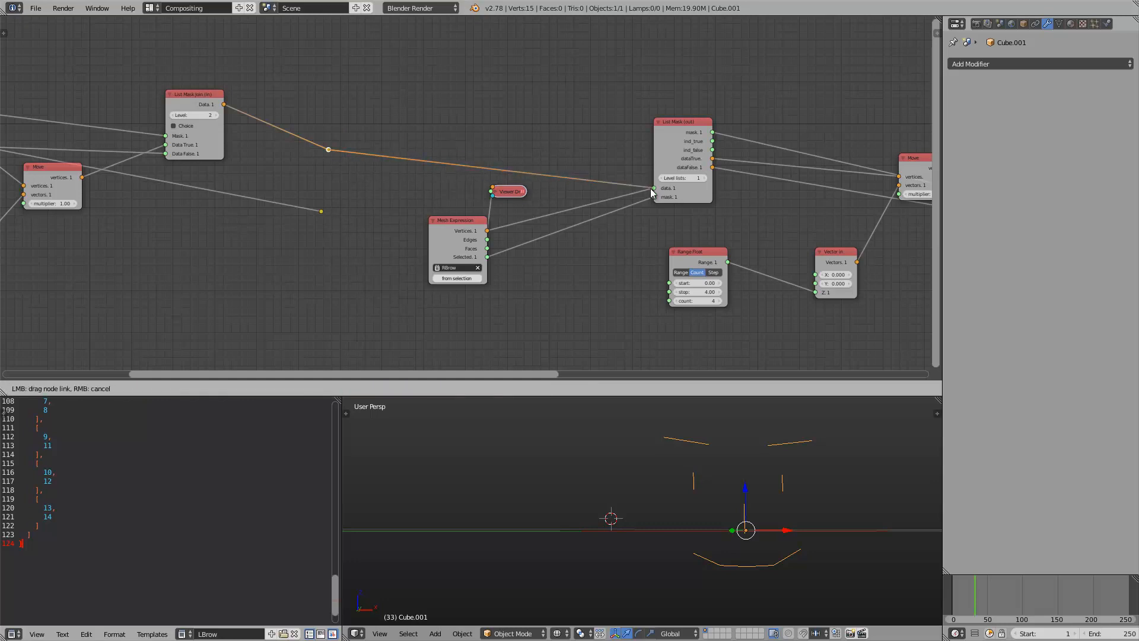
Rearrange the RBrow chain's List Mask (out), Move, Vector in and Range Float nodes
drag(671, 141, 619, 123)
middle_drag(623, 126, 310, 115)
drag(615, 149, 589, 131)
drag(522, 241, 453, 210)
drag(388, 241, 358, 207)
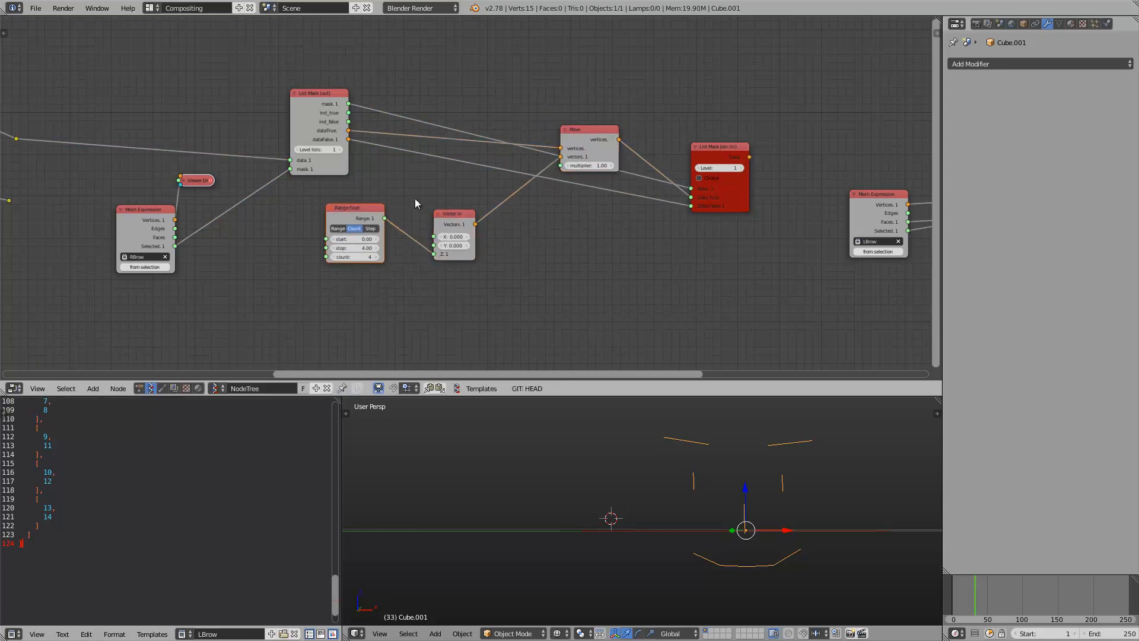
Delete the Range Float and Vector in nodes from the RBrow chain
middle_drag(449, 216, 392, 239)
key(x)
click(302, 237)
key(x)
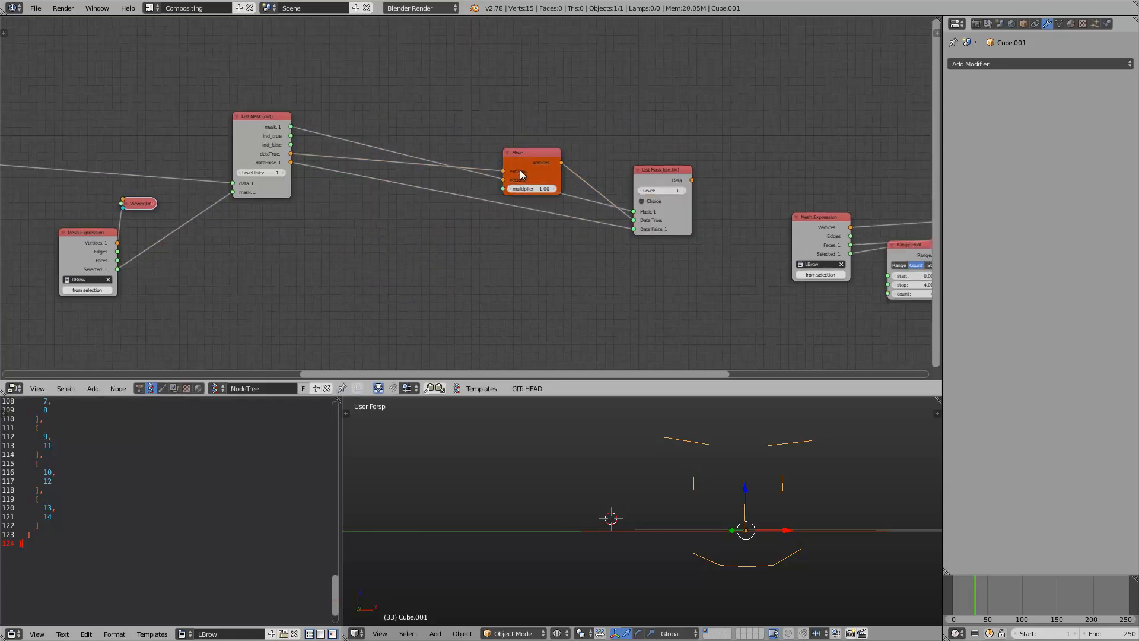
Add a new Vector in node and connect it to the vectors input of the RBrow Move node
drag(521, 172, 493, 179)
key(alt+space)
text(vec)
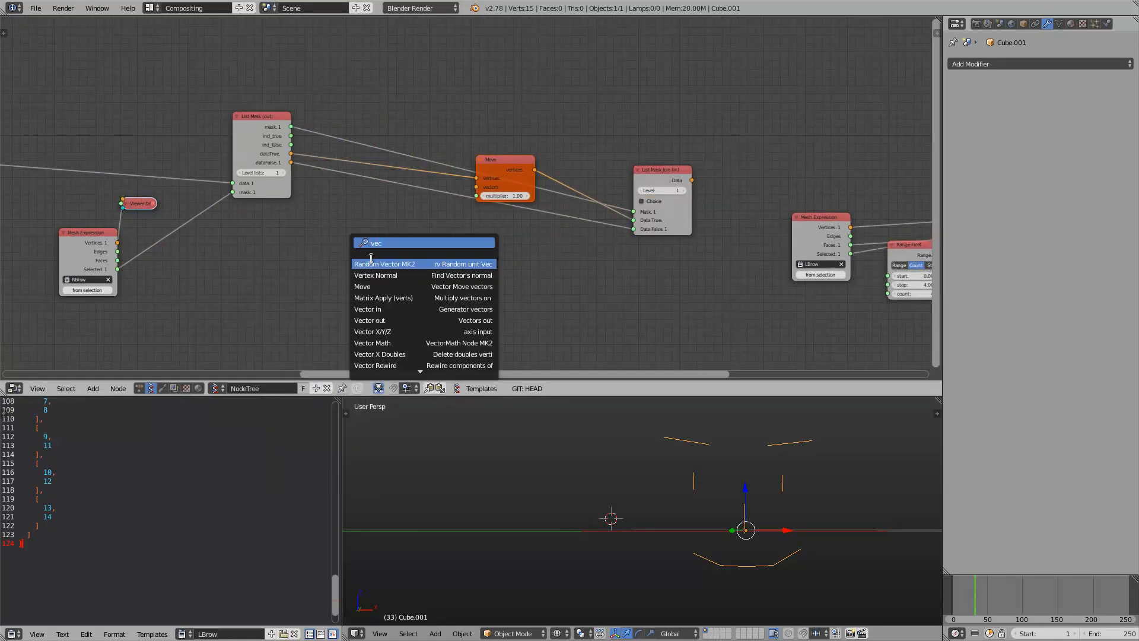
click(374, 309)
drag(390, 259, 457, 141)
Spread out the RBrow chain with Move and Vector in below the links between List Mask (out) and List Mask Join
drag(660, 173, 625, 104)
drag(450, 140, 436, 192)
middle_drag(363, 195, 526, 230)
scroll(474, 215, down, 1)
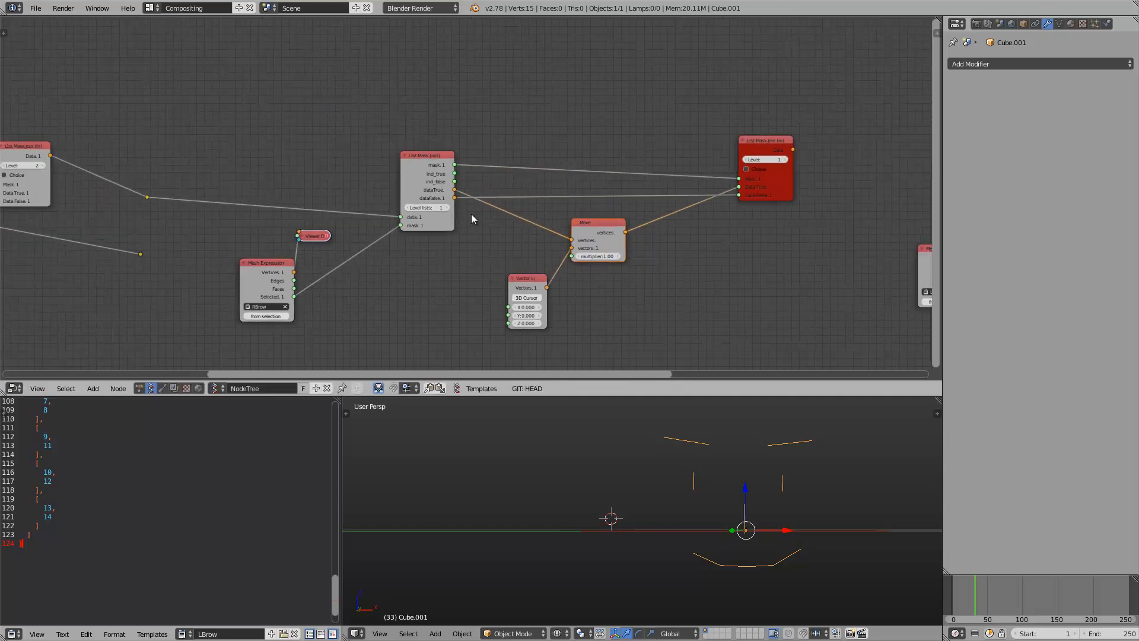
middle_drag(456, 207, 545, 209)
click(489, 158)
key(KP_Decimal)
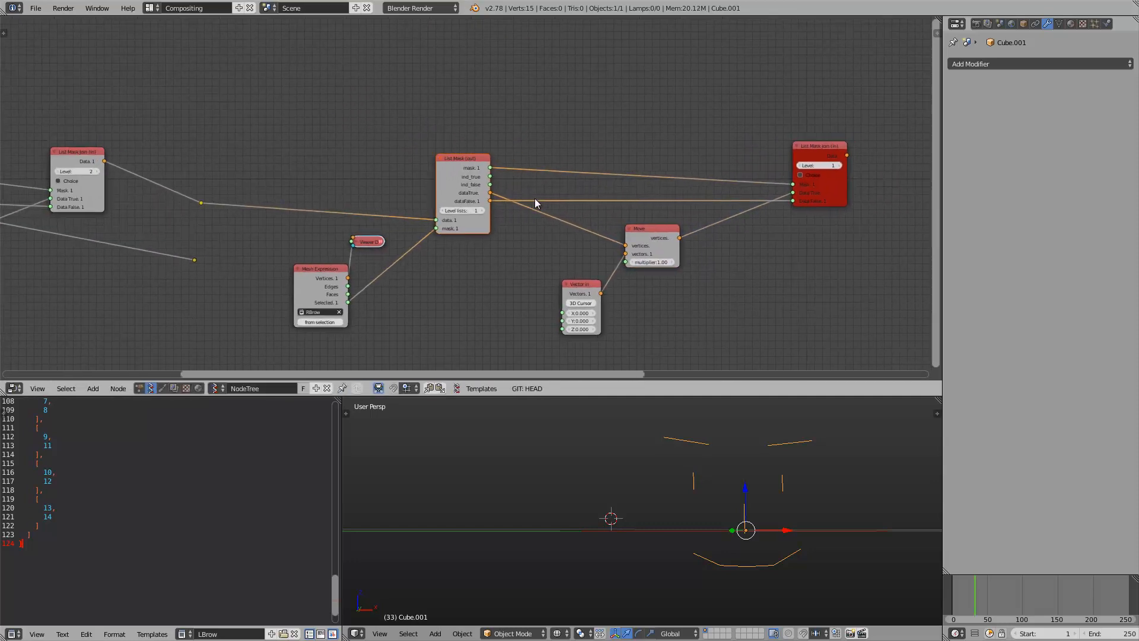
drag(809, 147, 779, 150)
middle_drag(601, 175, 541, 176)
scroll(505, 176, up, 1)
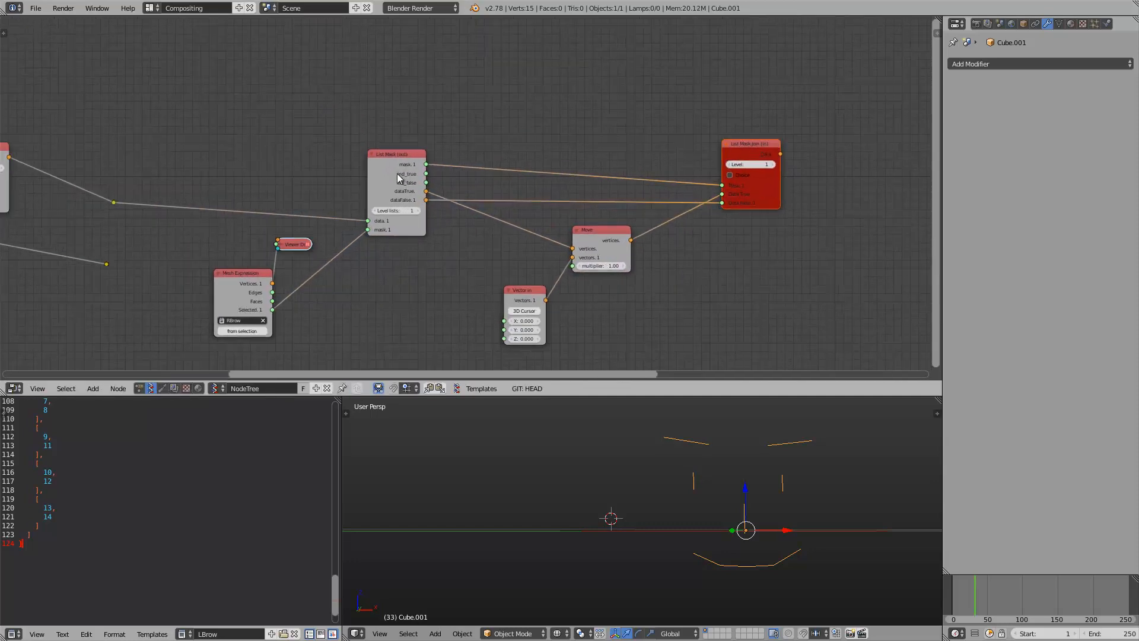
Reposition the RBrow List Mask (out), the collapsed viewer and the mouth chain's List Mask Join for a cleaner layout
drag(390, 156, 433, 147)
middle_drag(391, 161, 464, 166)
scroll(427, 172, down, 1)
middle_drag(347, 183, 381, 189)
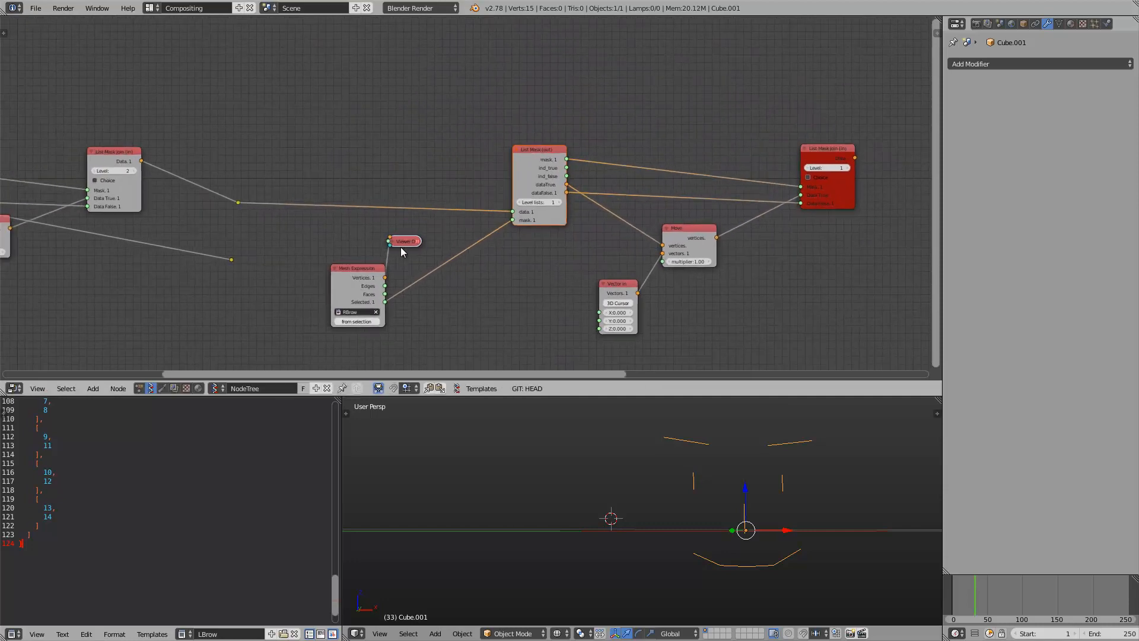
drag(400, 241, 423, 237)
middle_drag(418, 237, 440, 239)
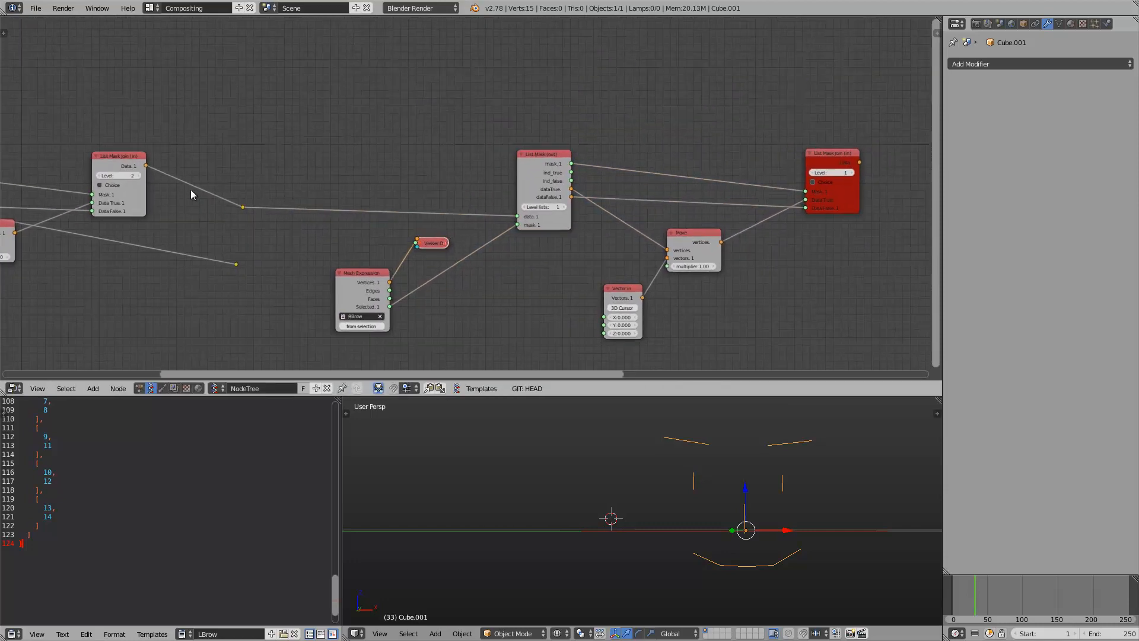
drag(135, 161, 181, 171)
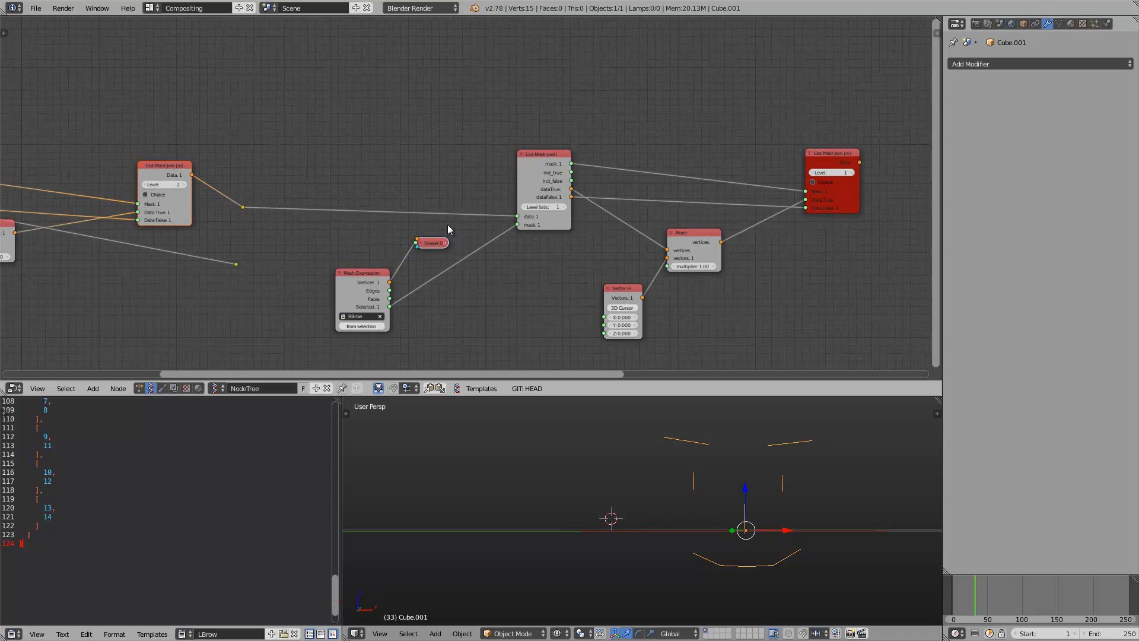
middle_drag(204, 192, 250, 193)
drag(214, 177, 220, 181)
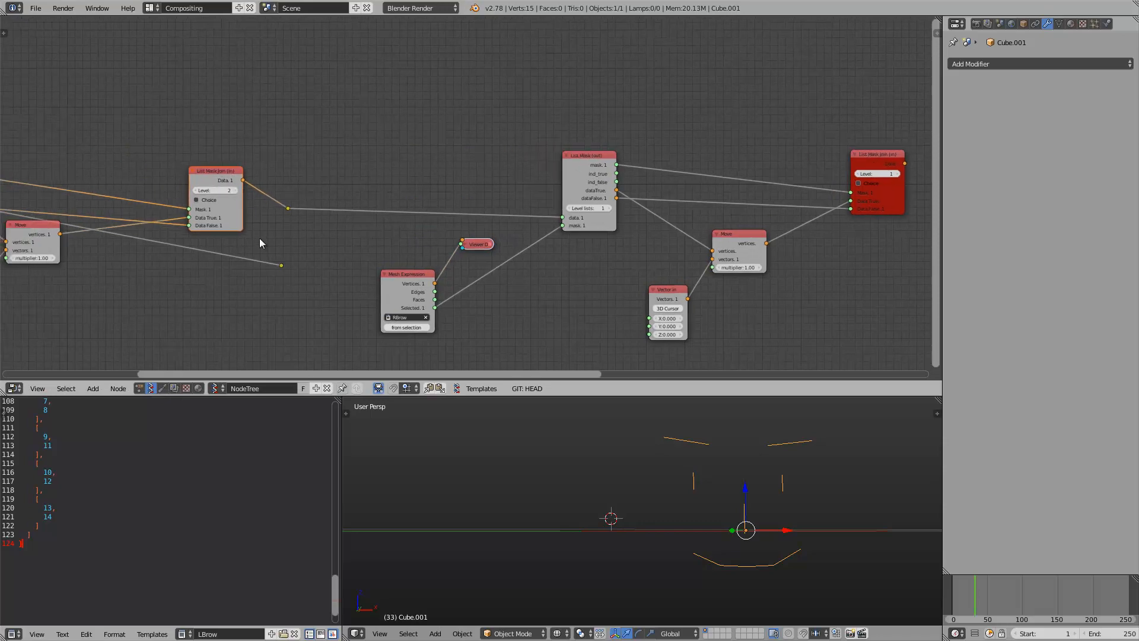
Move the edges reroute point above the mouth chain, duplicate it further along towards the RBrow chain and link the two
right_click(281, 265)
scroll(284, 266, down, 3)
key(g)
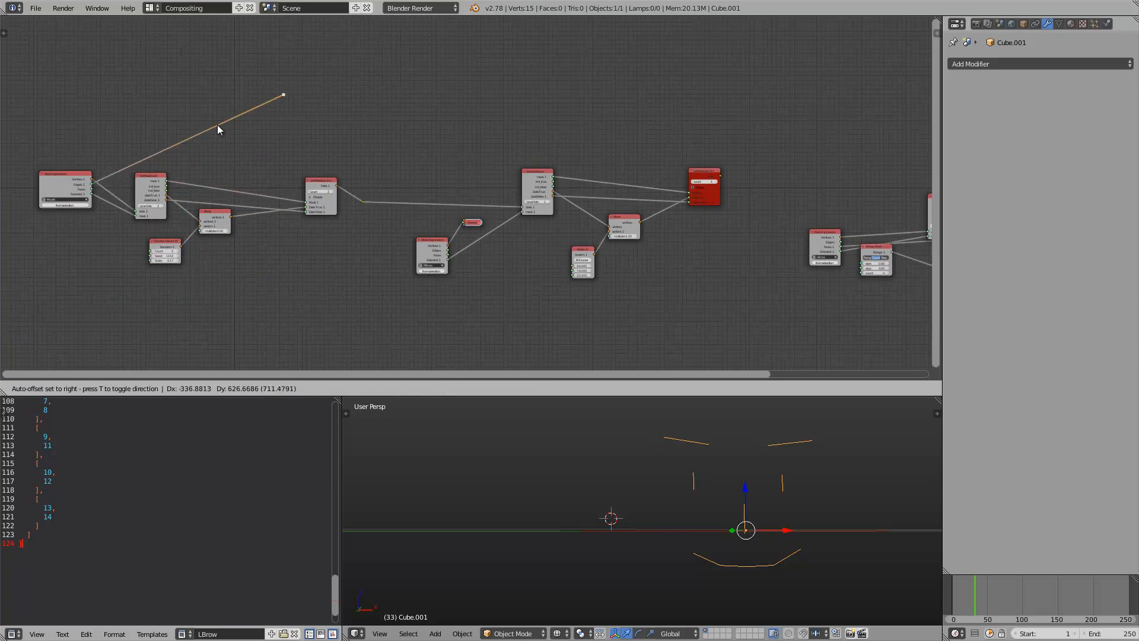
click(272, 121)
key(shift+d)
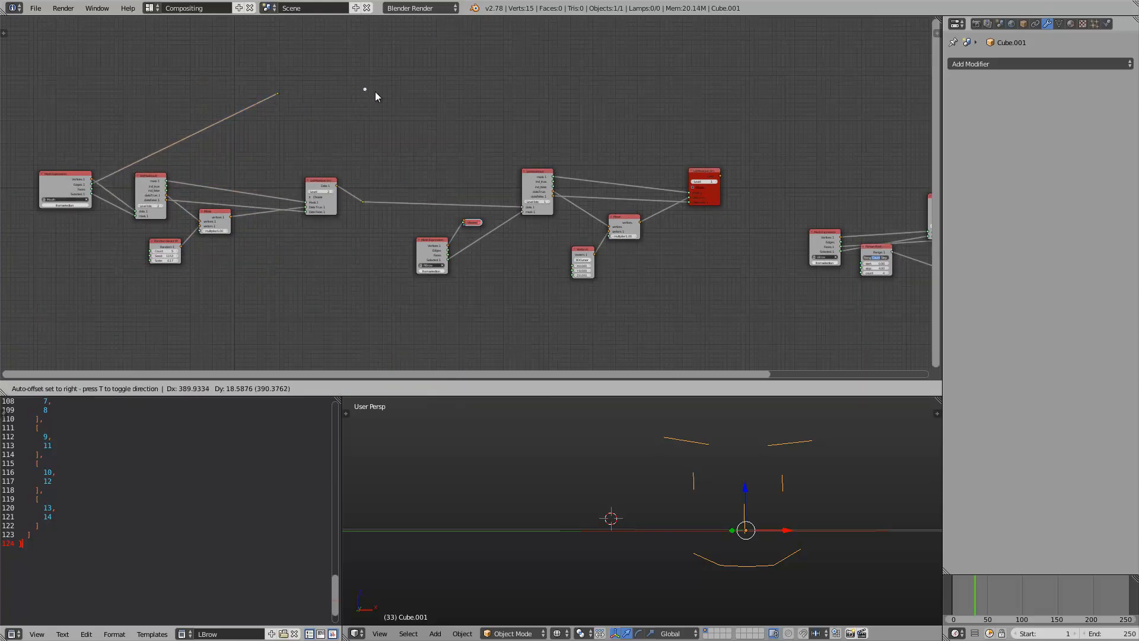
click(466, 99)
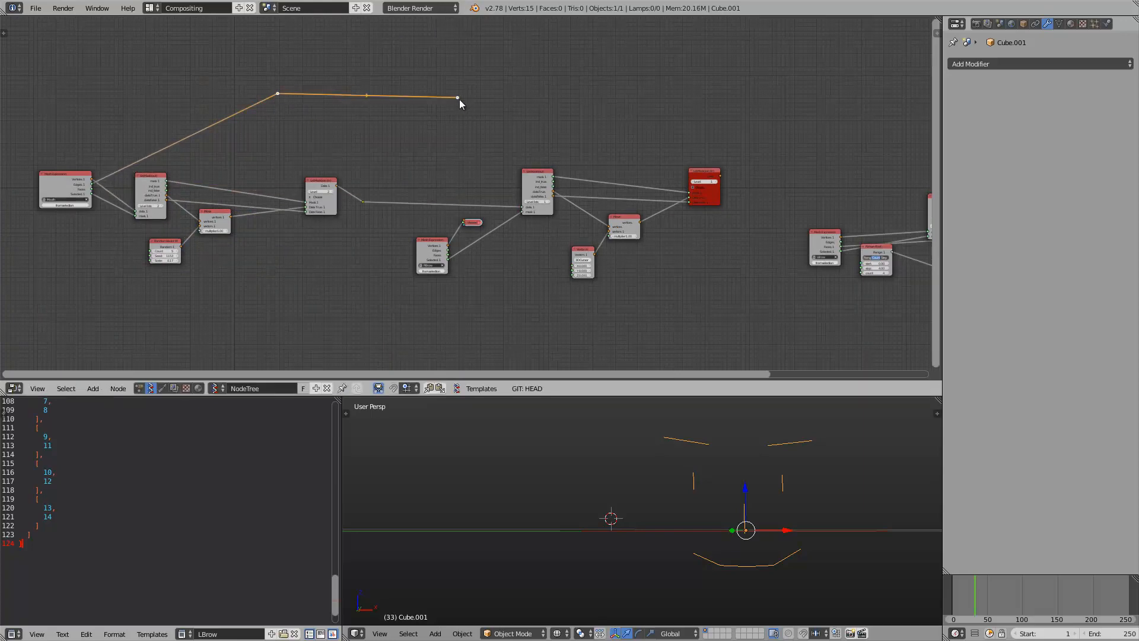
Save the Blender file over the existing one
drag(65, 181, 64, 189)
key(ctrl+s)
click(70, 191)
Nudge the RBrow Mesh Expression, its collapsed viewer and the RBrow List Mask (out) into a tidier arrangement
middle_drag(430, 181, 329, 210)
scroll(329, 210, up, 6)
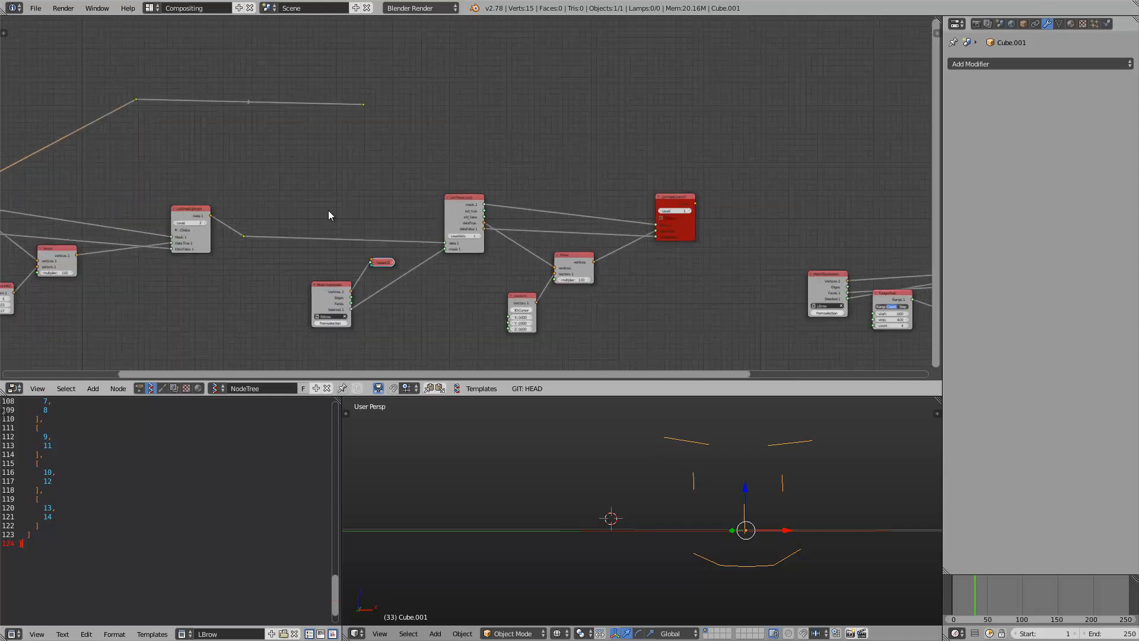
middle_drag(359, 250, 568, 216)
scroll(569, 216, up, 3)
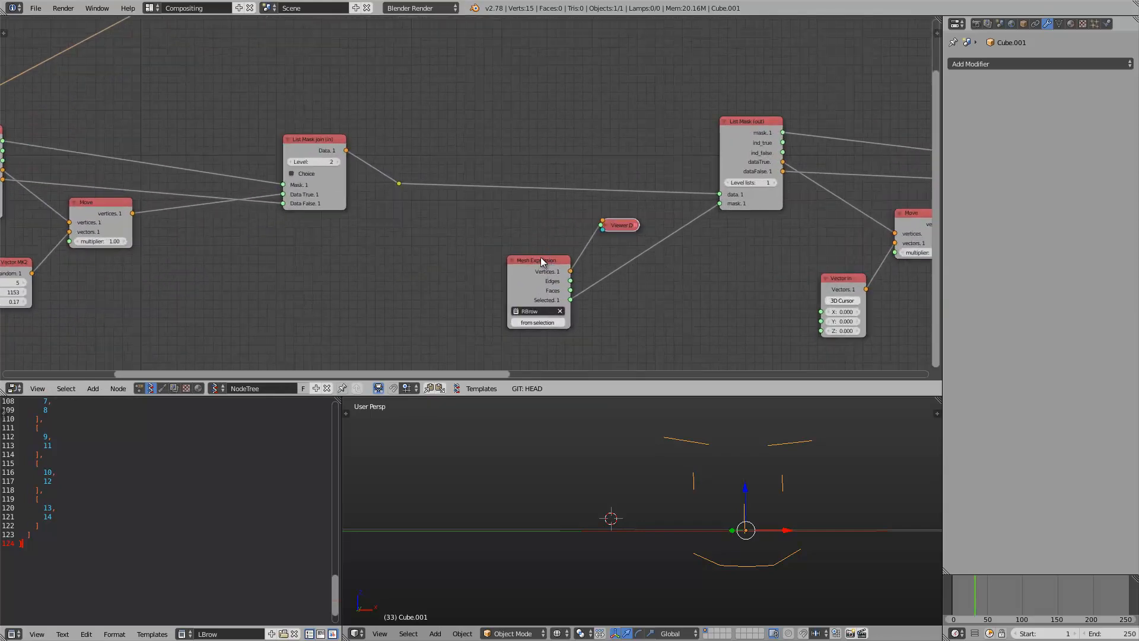
mouse_move(540, 257)
mouse_down()
mouse_move(570, 257)
mouse_move(560, 254)
mouse_up()
middle_drag(632, 298, 475, 290)
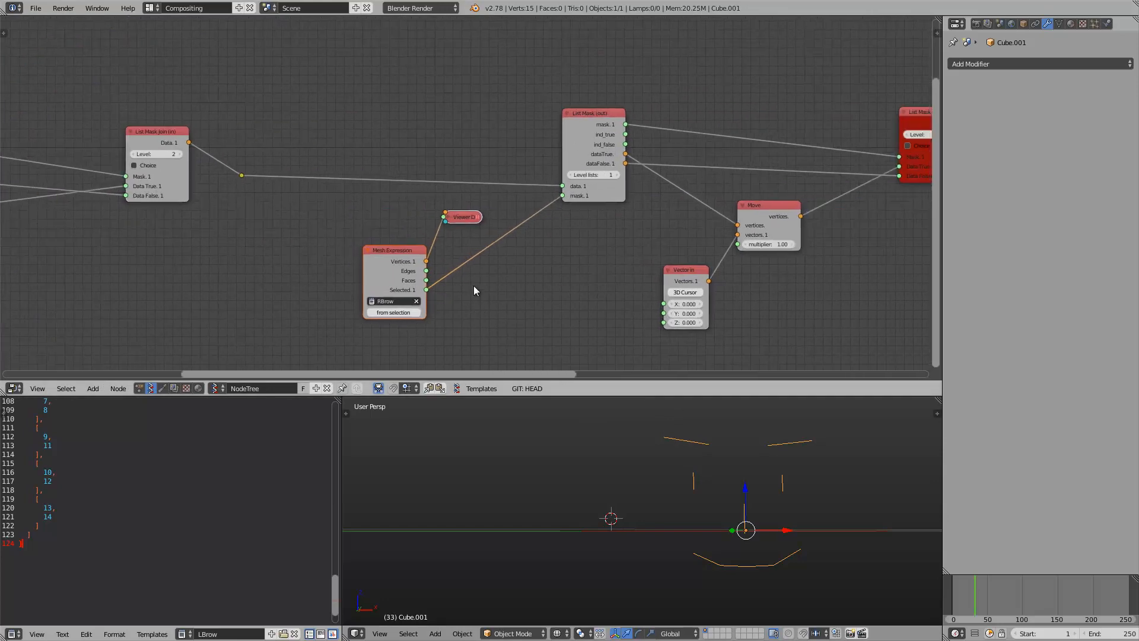
drag(461, 219, 443, 215)
middle_drag(425, 242, 312, 266)
drag(464, 159, 446, 158)
Set the level to 2 on both the RBrow List Mask Join and List Mask (out) nodes
mouse_move(760, 167)
middle_down()
mouse_move(350, 179)
mouse_move(515, 160)
middle_up()
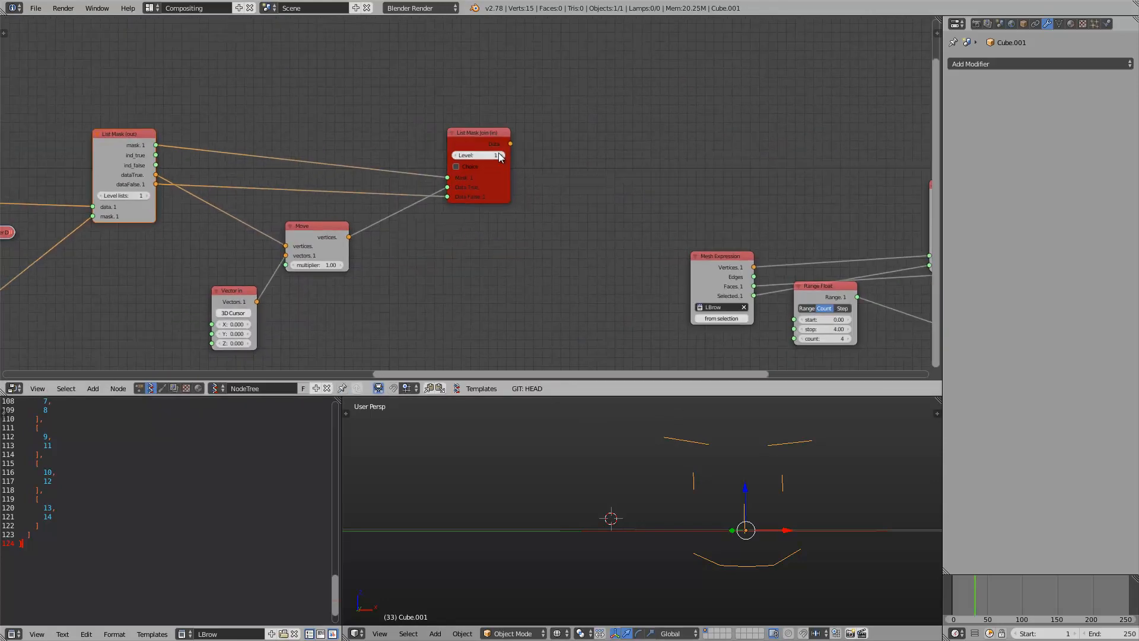
click(500, 158)
click(147, 195)
middle_drag(362, 194, 311, 216)
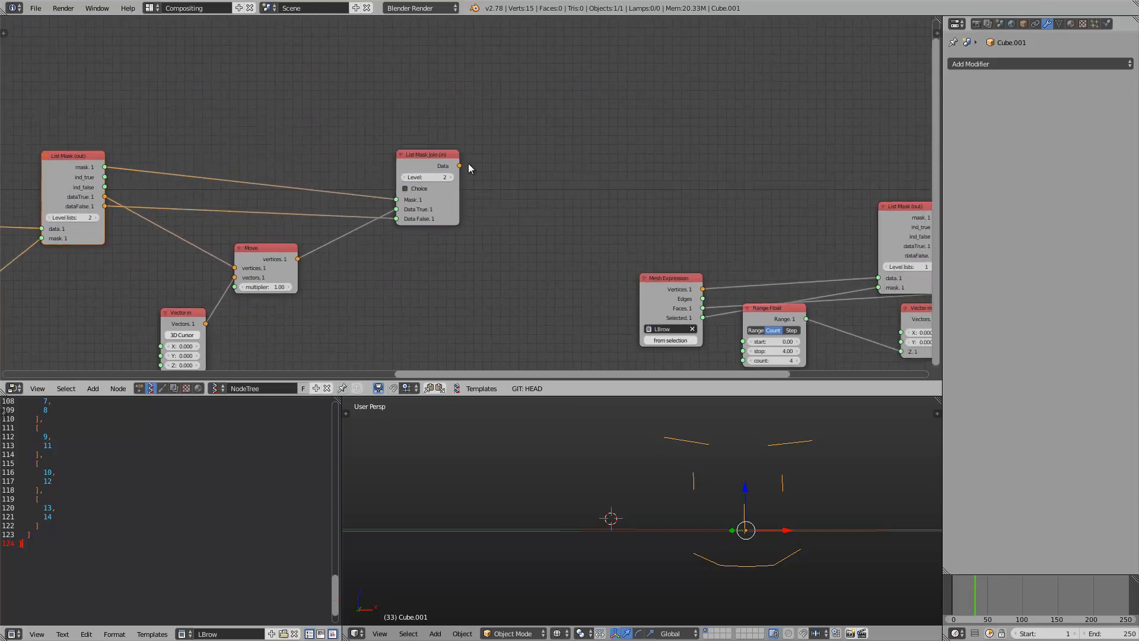
Add a Viewer Draw node after the RBrow chain and connect the List Mask Join's Data output to its vertices input
middle_drag(545, 163, 431, 141)
middle_drag(465, 191, 705, 262)
scroll(705, 262, down, 5)
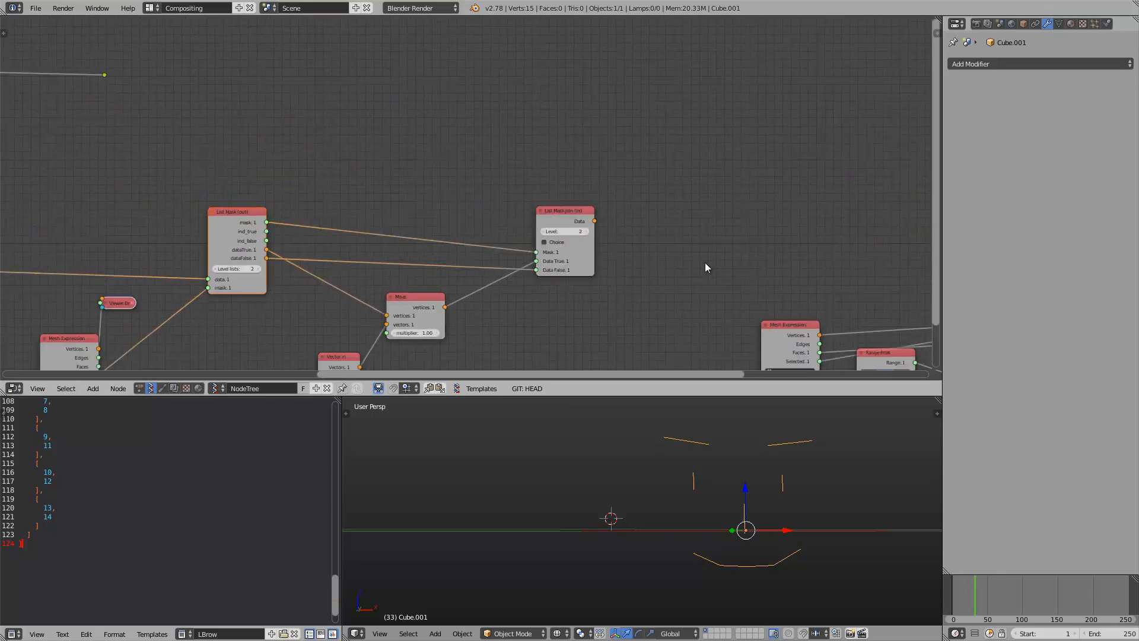
middle_drag(436, 245, 135, 214)
scroll(440, 179, up, 2)
key(alt+space)
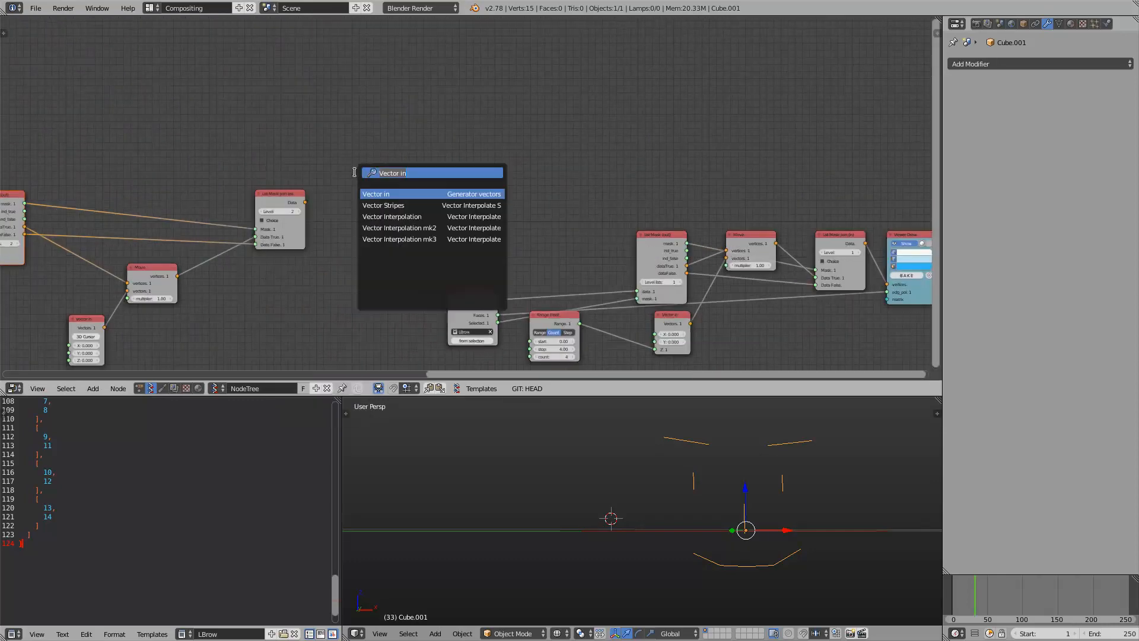
text(view)
key(Return)
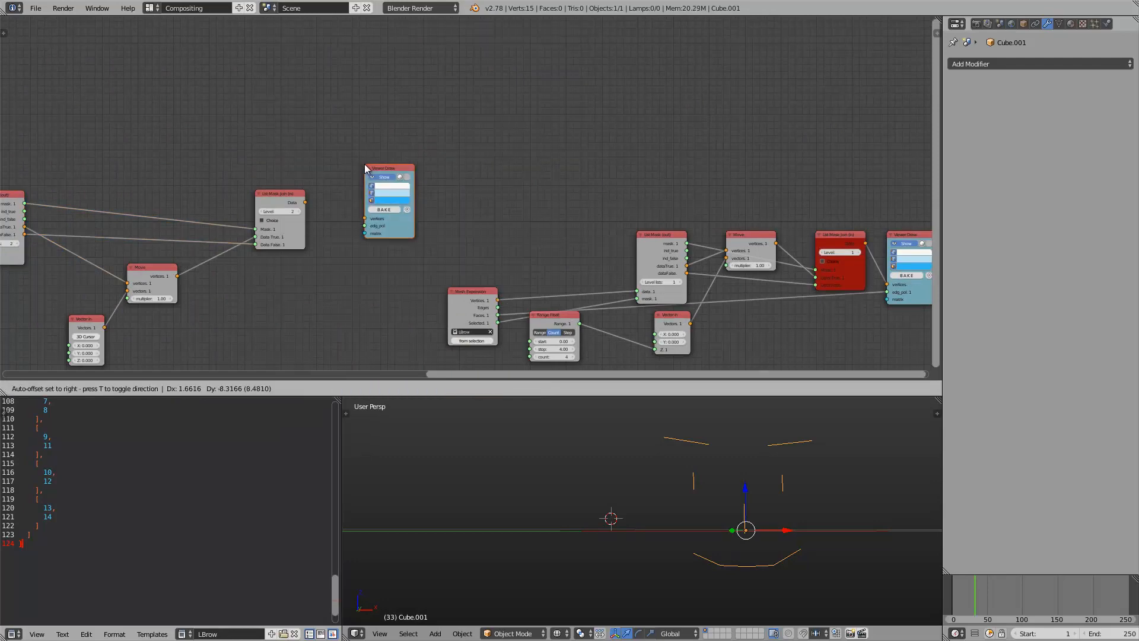
click(364, 164)
drag(305, 202, 365, 219)
scroll(391, 166, up, 1)
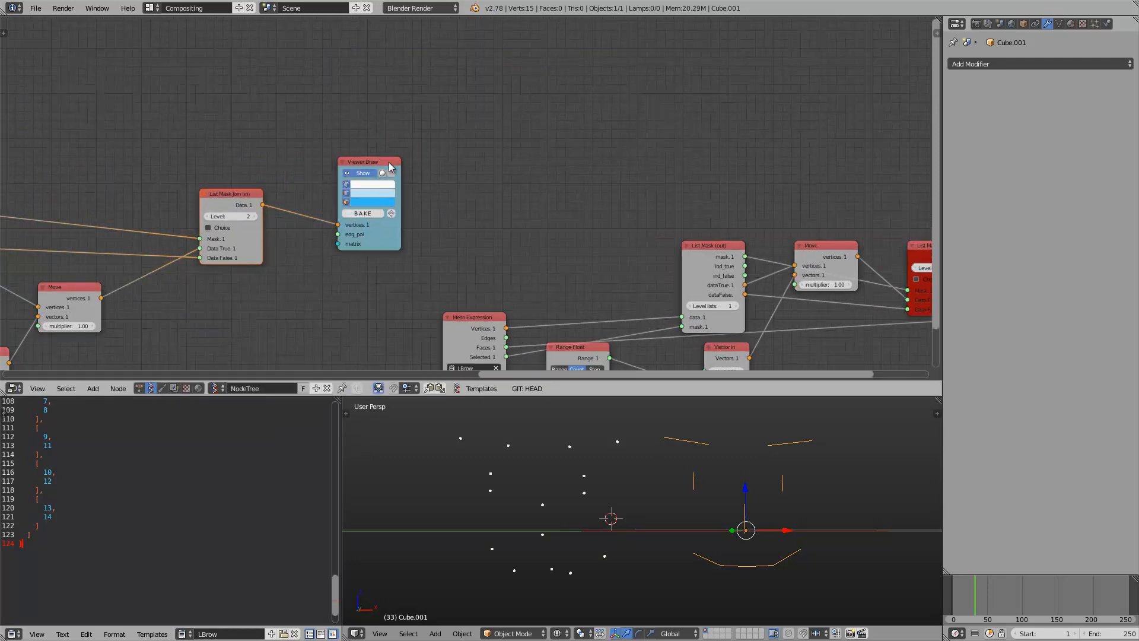
Extend the edges reroute point towards the new Viewer Draw node and link it into the edg_pol input
middle_drag(156, 203, 297, 182)
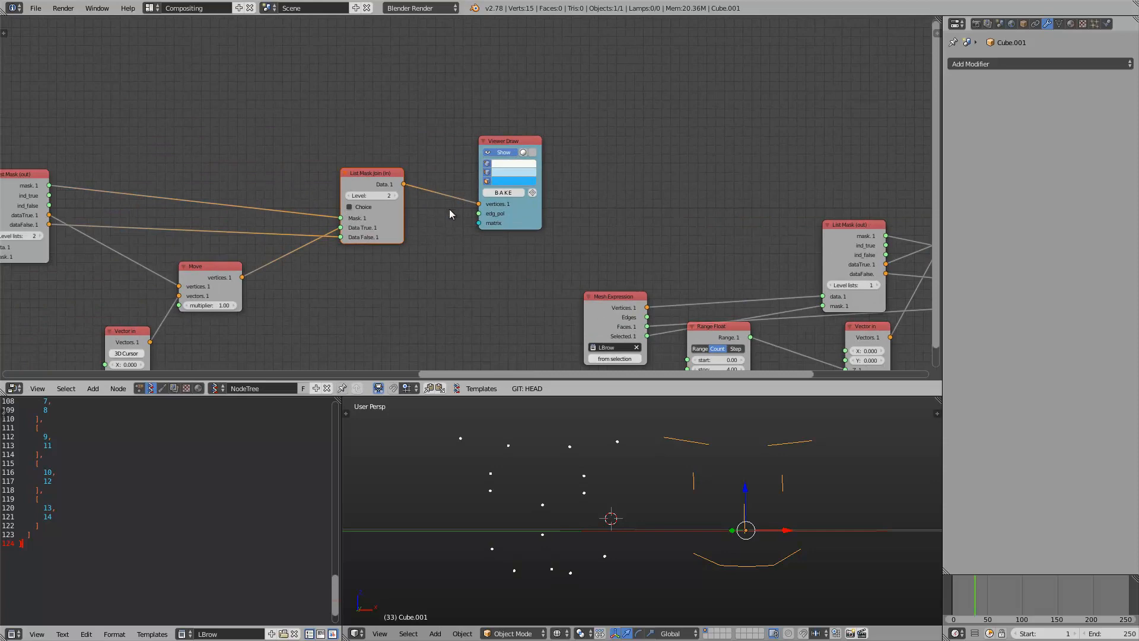
drag(526, 224, 540, 254)
middle_drag(425, 236, 457, 208)
scroll(457, 209, down, 5)
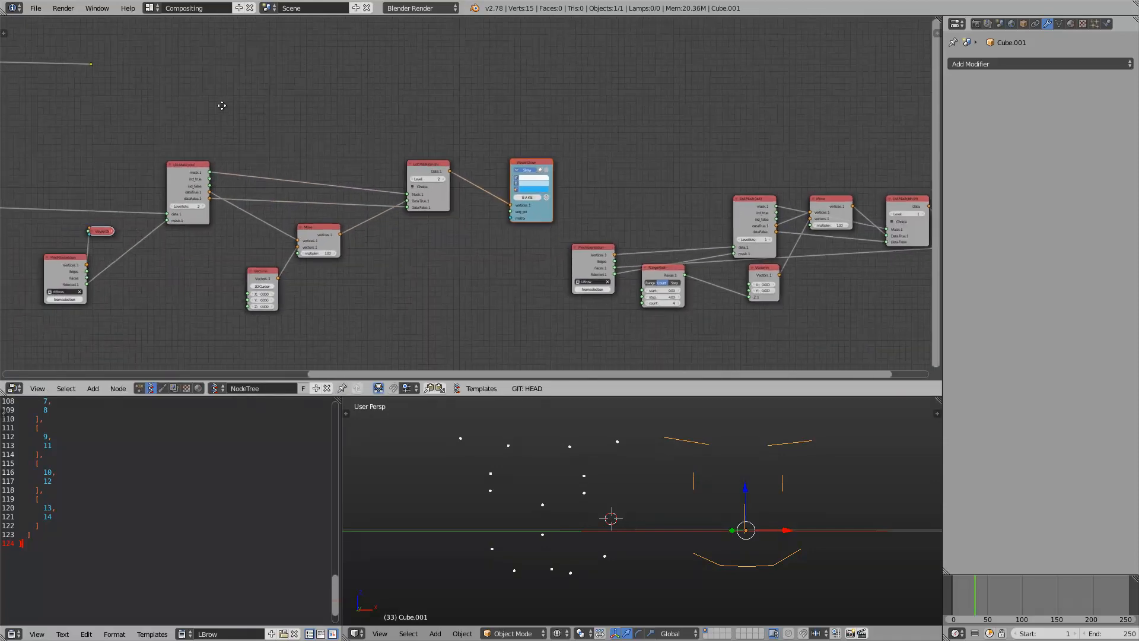
middle_drag(223, 103, 281, 116)
mouse_move(150, 75)
mouse_down()
mouse_move(542, 222)
mouse_move(485, 142)
mouse_move(229, 69)
mouse_up()
mouse_move(148, 75)
mouse_down()
mouse_move(476, 83)
mouse_move(566, 226)
mouse_up()
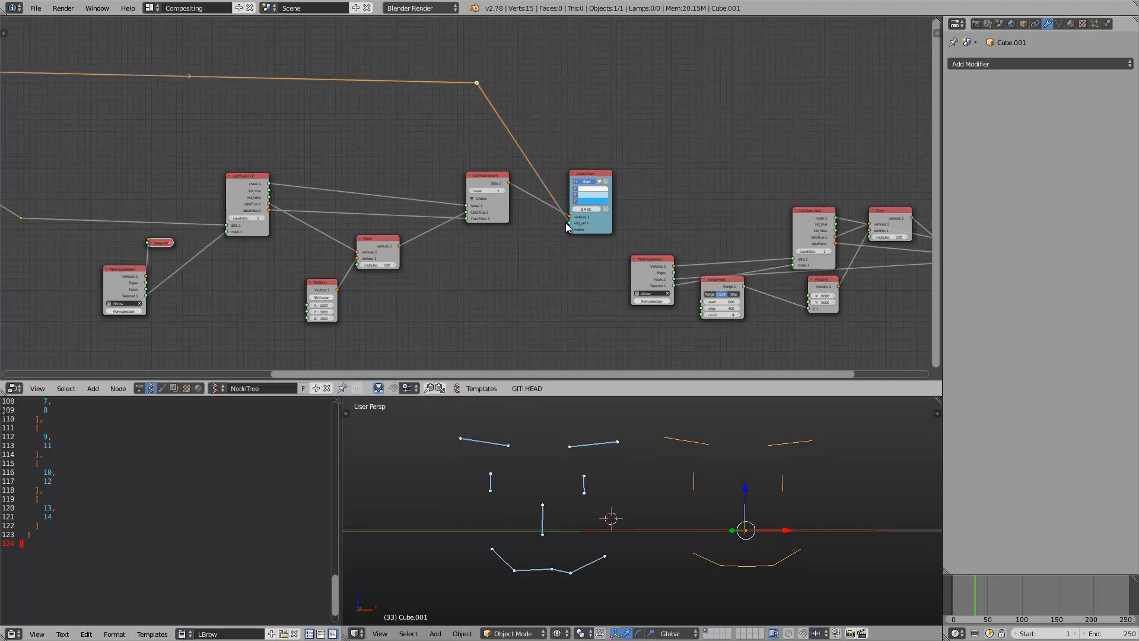
Set the seed of the mouth chain's Random Vector node to 1466
middle_drag(579, 427, 575, 478)
scroll(521, 273, up, 1)
scroll(516, 267, down, 2)
middle_drag(381, 195, 648, 203)
scroll(436, 123, down, 2)
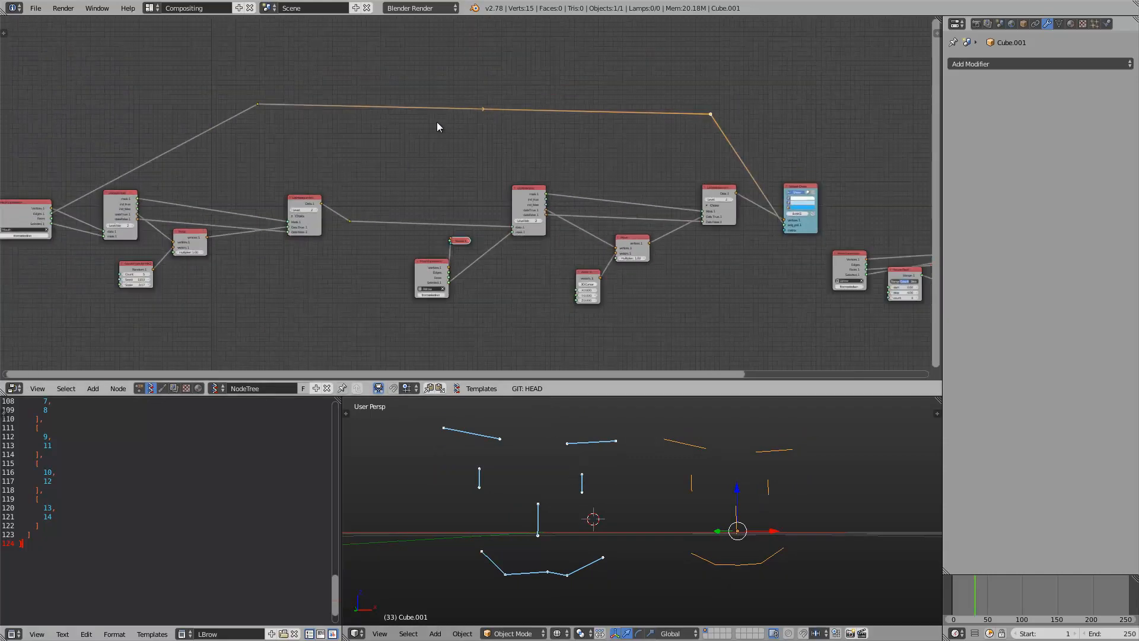
scroll(473, 162, up, 2)
middle_drag(102, 209, 271, 183)
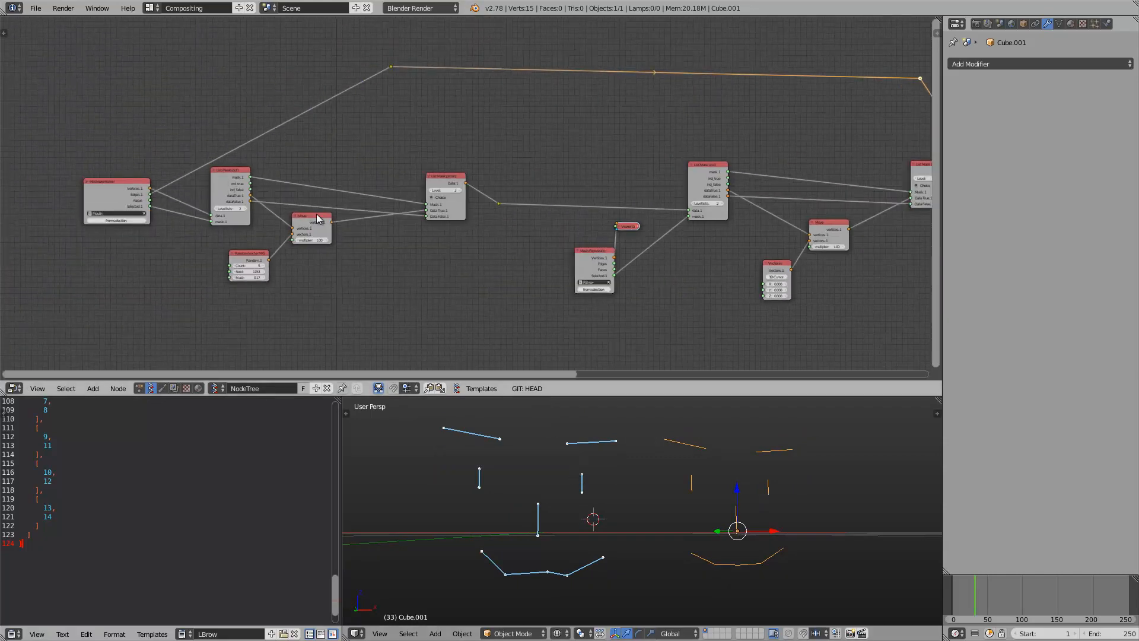
scroll(328, 216, up, 3)
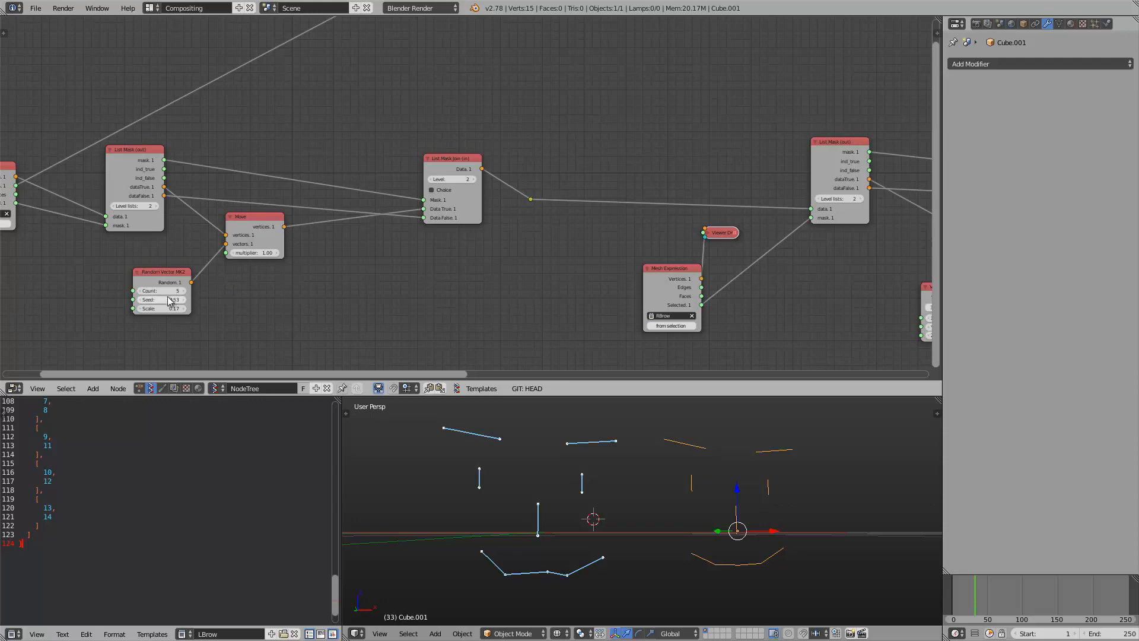
drag(169, 301, 739, 297)
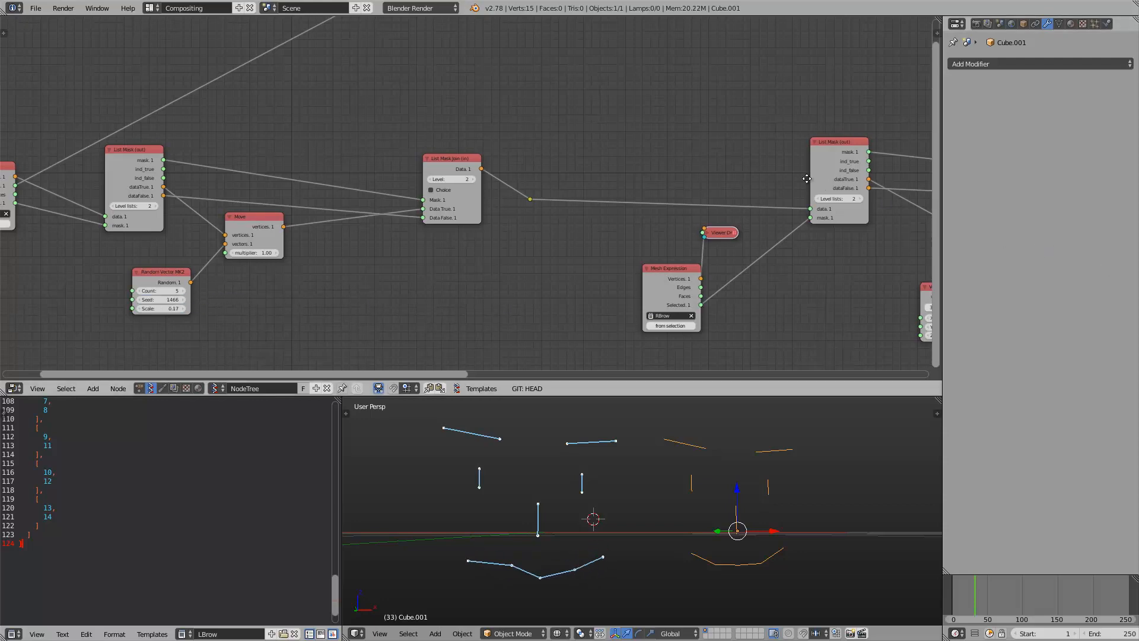
Try a multiplier of 1.66 on the RBrow chain's Move node
scroll(599, 152, up, 3)
middle_drag(807, 178, 356, 134)
drag(624, 241, 639, 242)
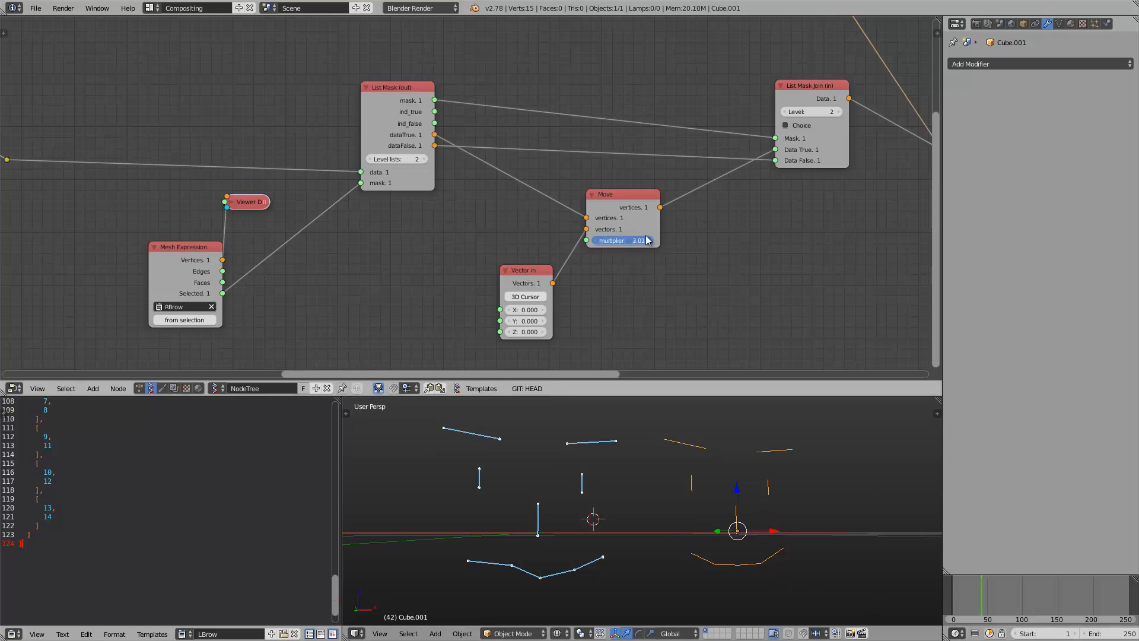
drag(609, 240, 616, 240)
middle_drag(328, 240, 347, 239)
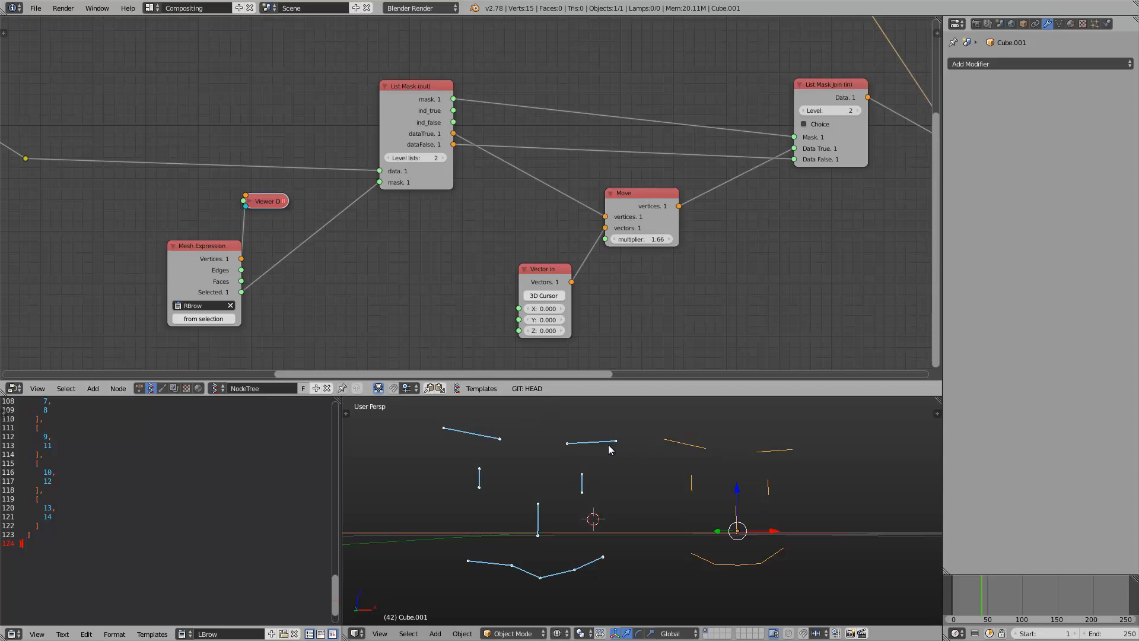
Pick RBrow again as the source of its Mesh Expression node and shift that node slightly away from the mask node
click(195, 305)
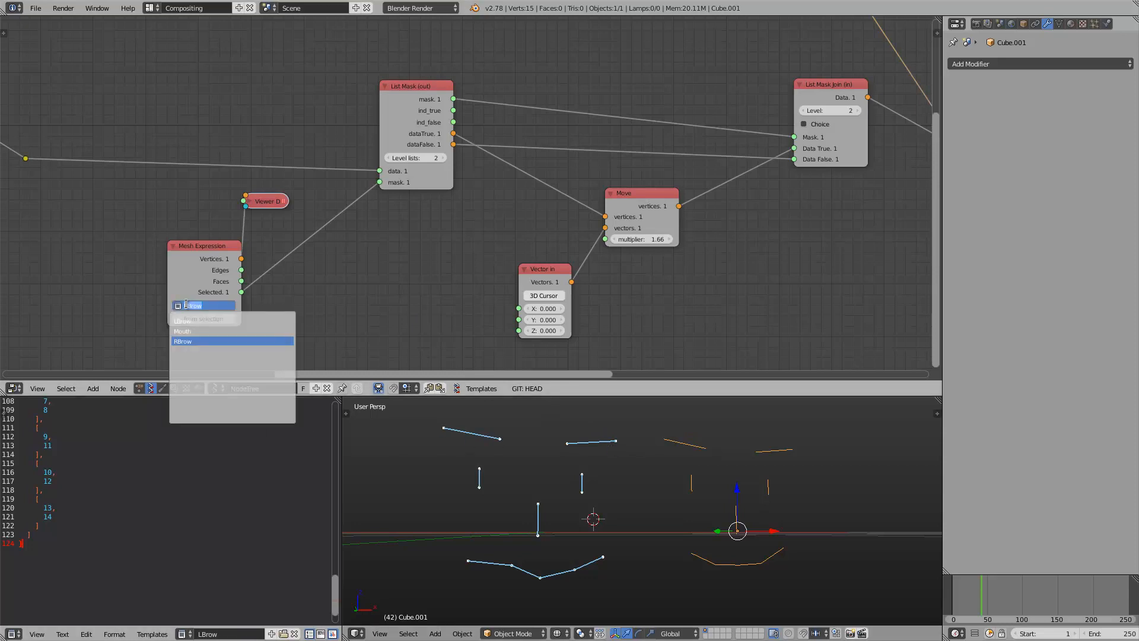
click(191, 342)
mouse_move(202, 283)
mouse_down()
mouse_move(186, 286)
mouse_move(185, 269)
mouse_up()
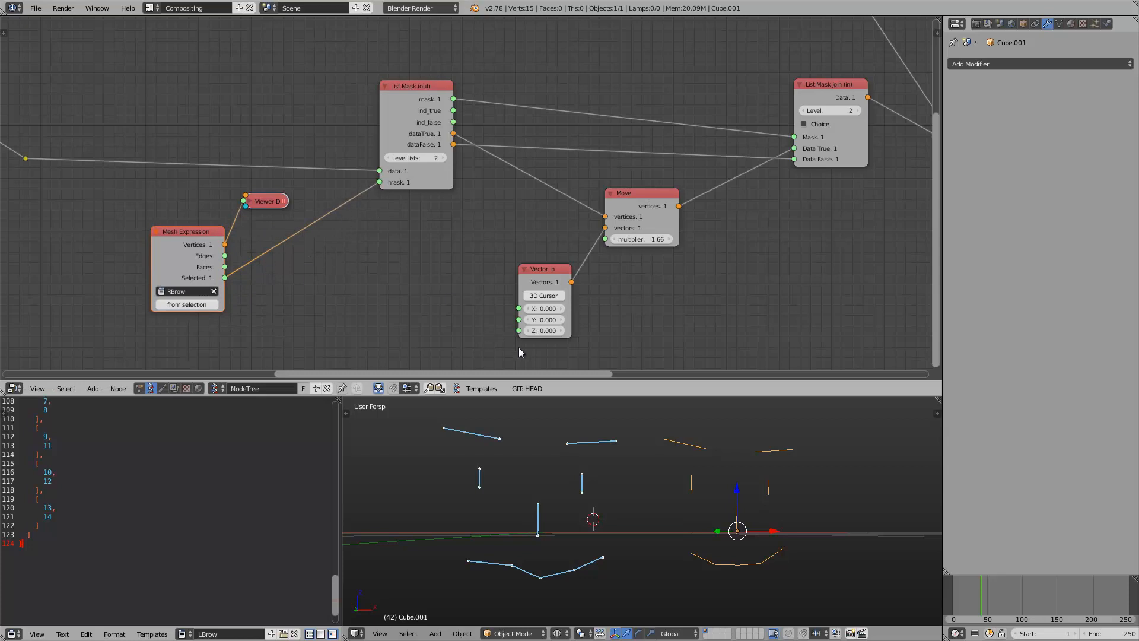
drag(993, 593, 983, 590)
middle_drag(563, 488, 566, 499)
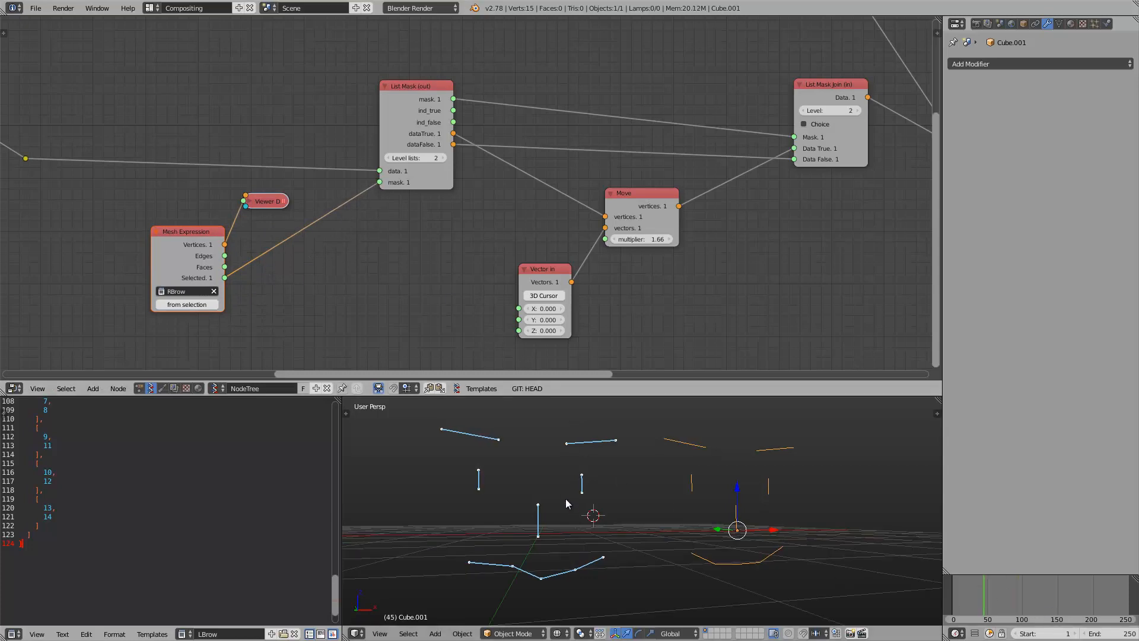
Reset the X value of the RBrow chain's Vector in node to 0 and its Move multiplier to 1
drag(547, 315, 555, 312)
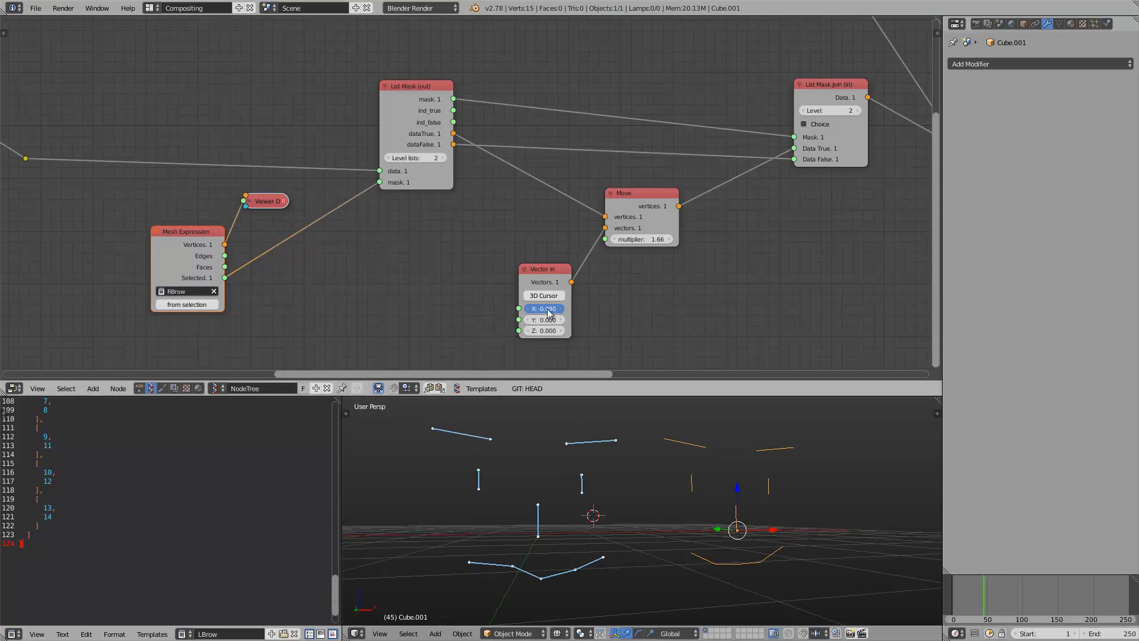
text(0)
key(Return)
double_click(649, 239)
text(1)
key(Return)
Set the Z value of the RBrow chain's Vector in node to -0.030 and save over the blend file
drag(550, 332, 540, 331)
key(ctrl+s)
click(539, 329)
Tighten the RBrow chain's layout by moving its mask, Move, Vector in and List Mask Join nodes closer together
scroll(541, 325, down, 3)
middle_drag(713, 309, 543, 301)
scroll(538, 297, down, 2)
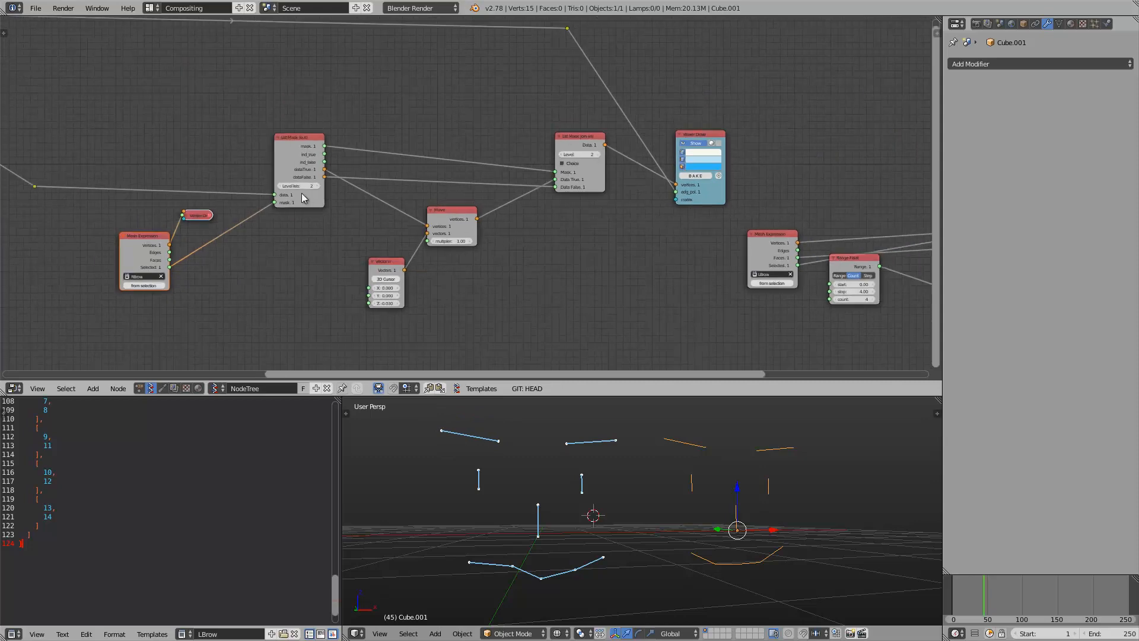
scroll(101, 241, up, 3)
drag(178, 237, 204, 246)
drag(229, 208, 251, 205)
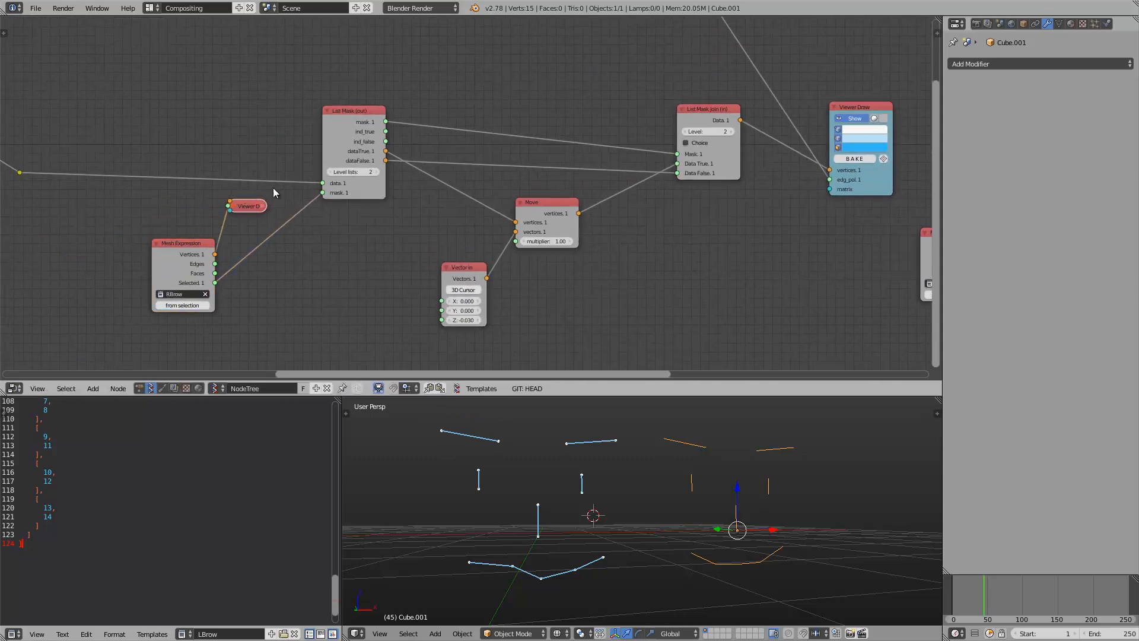
drag(355, 117, 324, 127)
drag(523, 205, 418, 202)
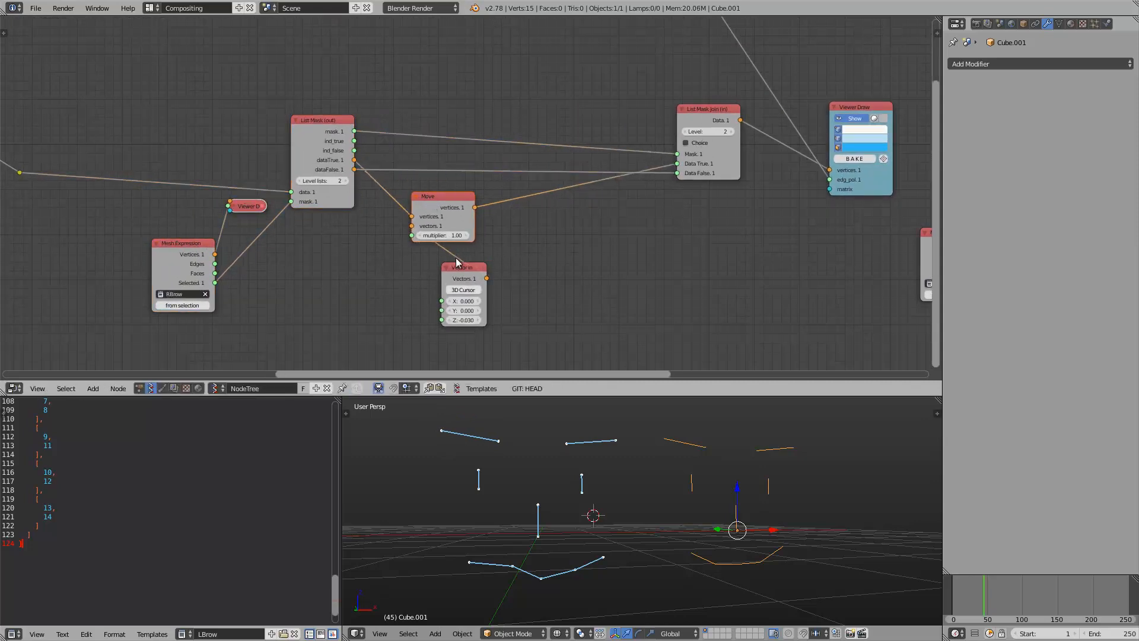
drag(463, 268, 390, 282)
drag(700, 113, 535, 141)
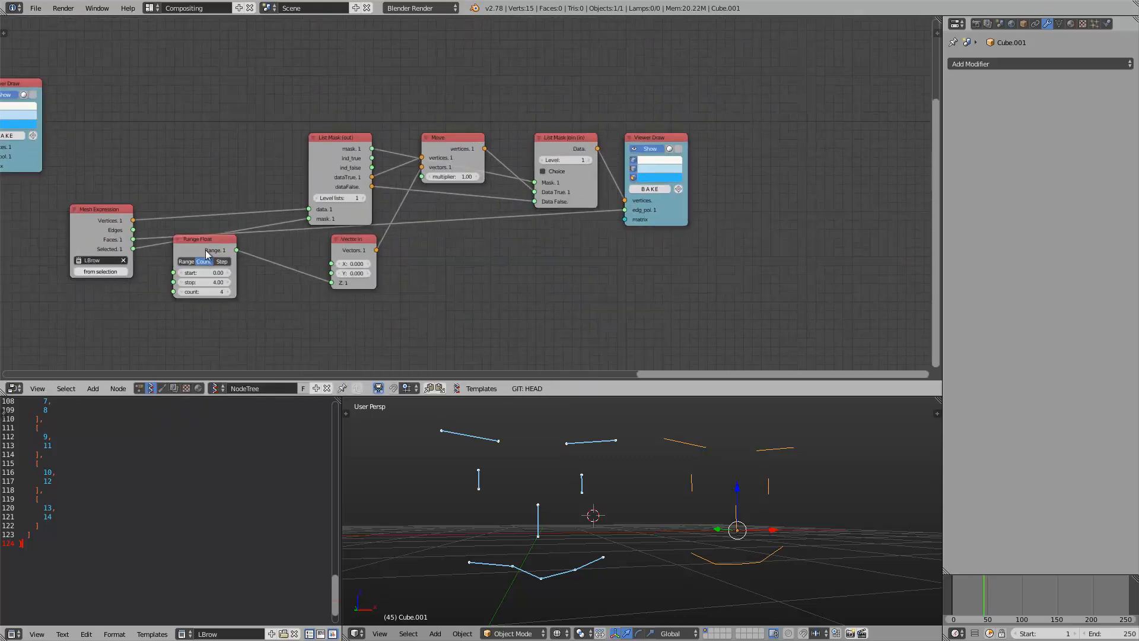
Delete the Range Float node feeding the LBrow chain's Vector in node and shift the Vector in node down
drag(205, 250, 230, 281)
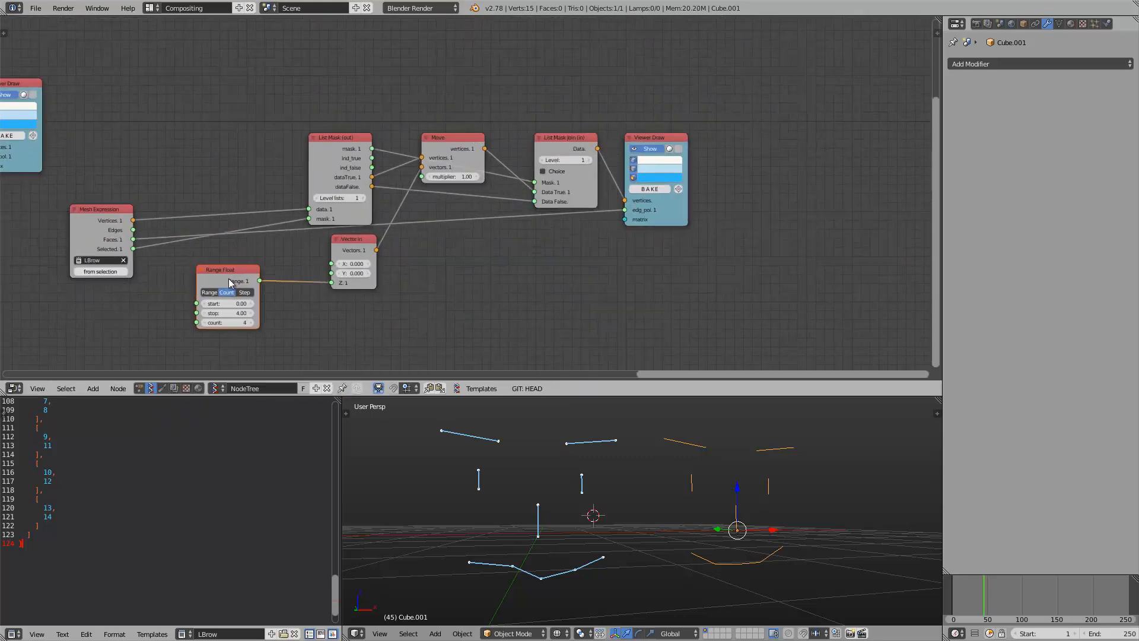
key(x)
drag(354, 244, 356, 261)
ctrl+scroll(355, 242, up, 3)
middle_drag(364, 241, 417, 242)
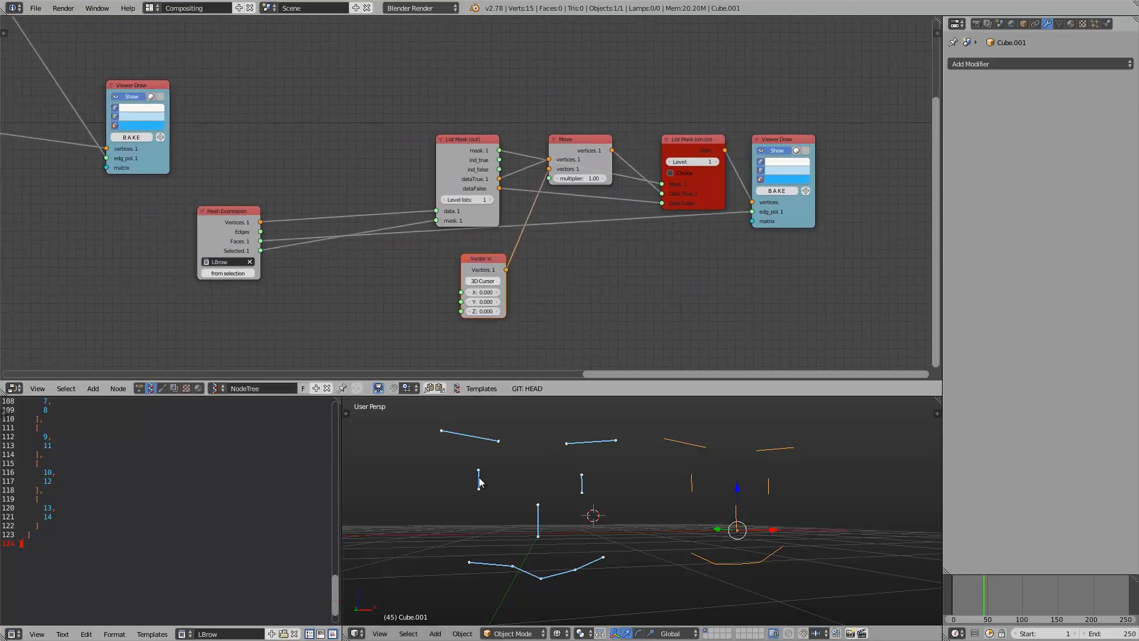
Rearrange the LBrow chain's nodes closer together and set its Vector in Z value to 0.630
drag(232, 214, 316, 192)
middle_drag(367, 171, 378, 177)
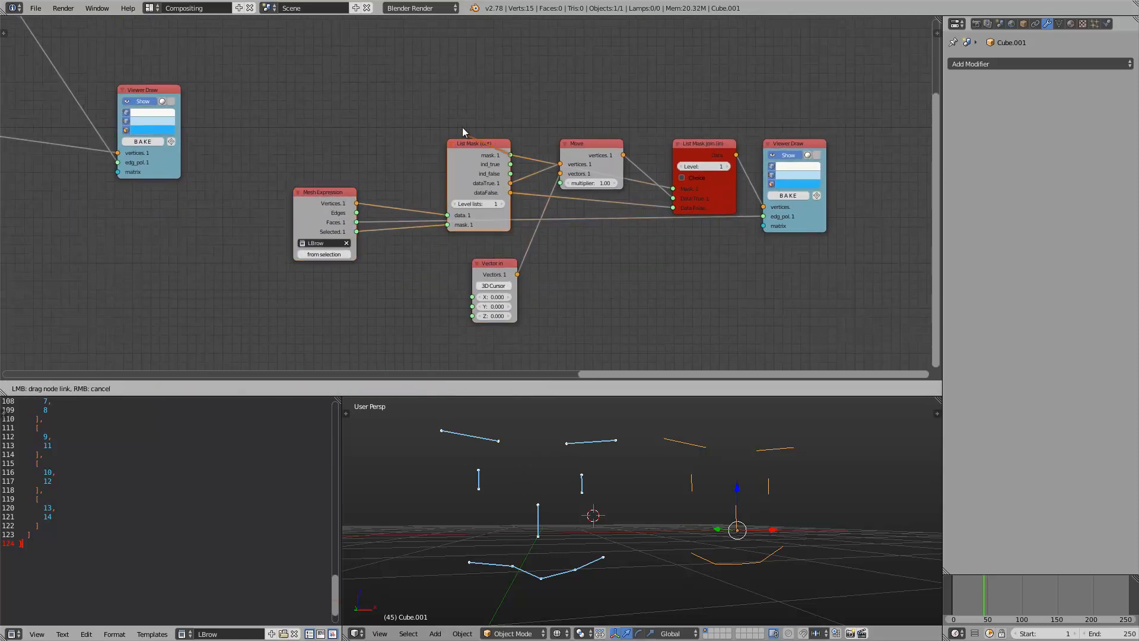
drag(482, 146, 419, 97)
drag(591, 149, 556, 158)
drag(475, 270, 442, 262)
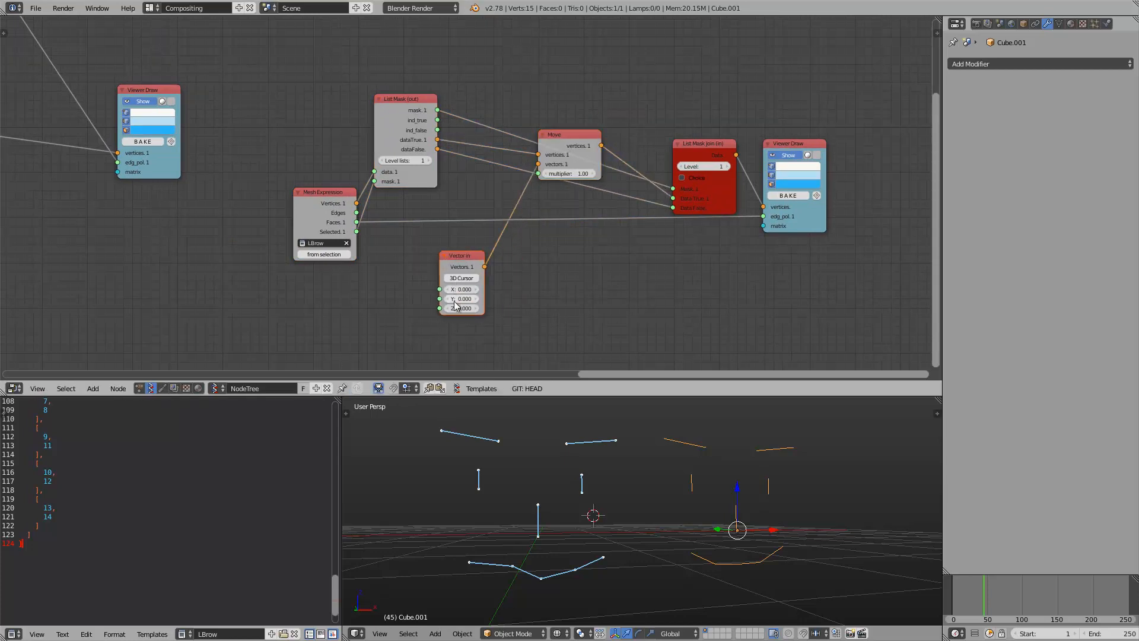
drag(700, 149, 675, 138)
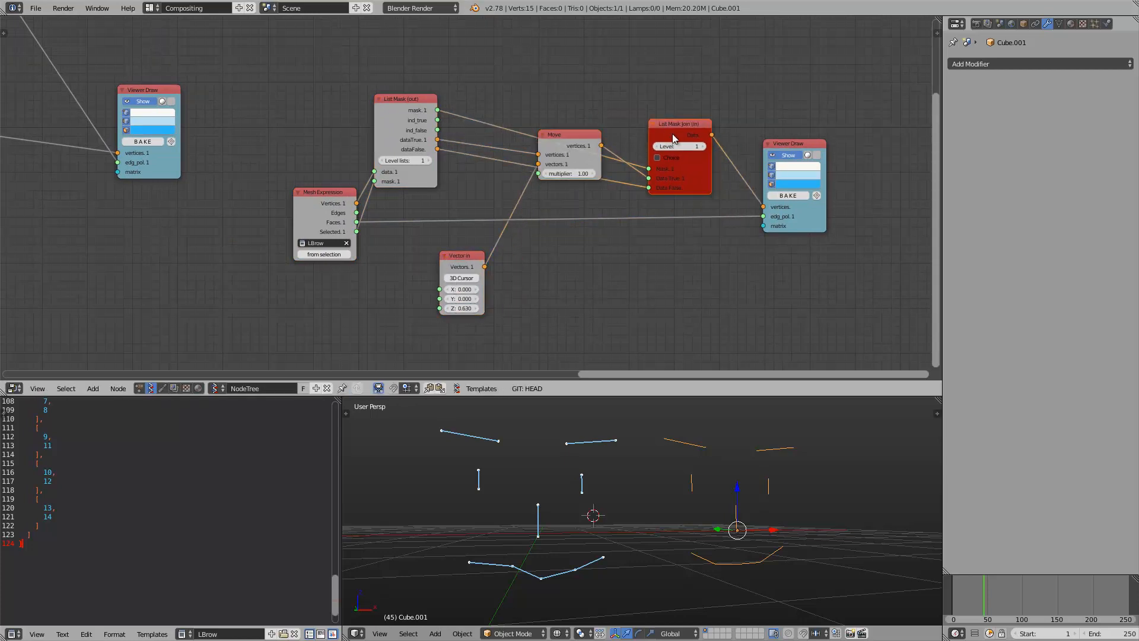
Set the level to 2 on both the LBrow List Mask Join and List Mask (out) nodes and save the file
click(702, 146)
click(430, 161)
drag(416, 99, 430, 118)
middle_drag(321, 150, 522, 159)
key(ctrl+s)
click(495, 150)
Detach the Viewer Draw node from the LBrow chain and place it beside the LBrow Mesh Expression node
drag(521, 202, 453, 218)
middle_drag(453, 217, 76, 191)
mouse_move(625, 126)
mouse_down()
mouse_move(254, 279)
mouse_move(190, 225)
mouse_up()
middle_drag(191, 225, 279, 218)
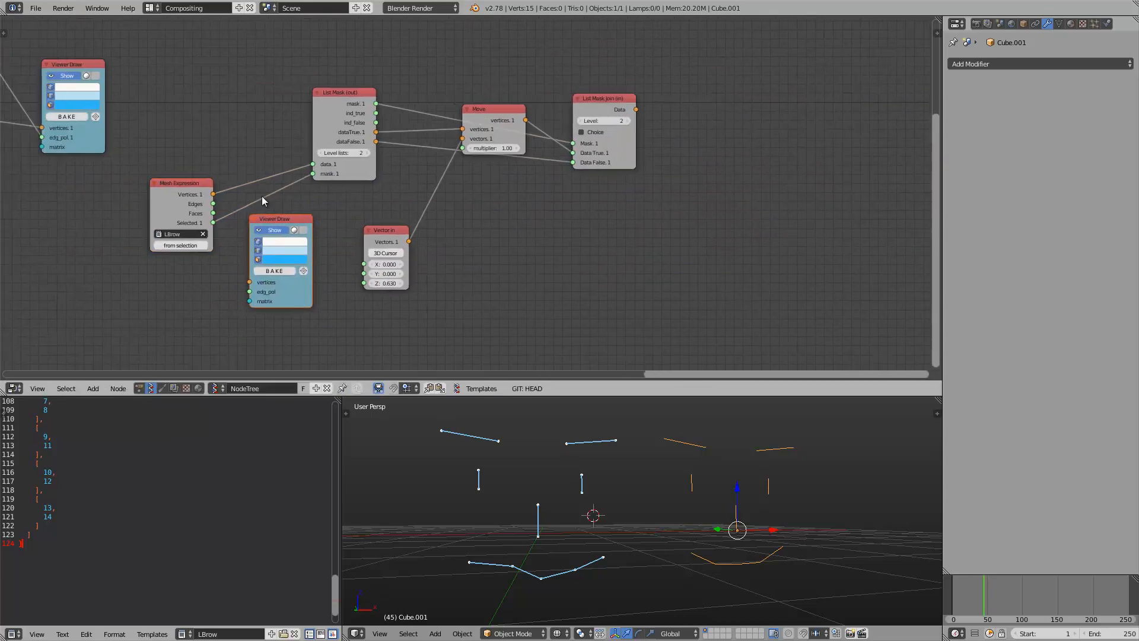
Connect the LBrow Mesh Expression's Vertices to the adjacent Viewer Draw node, collapse that viewer and save the file
scroll(191, 190, up, 1)
drag(170, 194, 191, 240)
drag(209, 286, 213, 297)
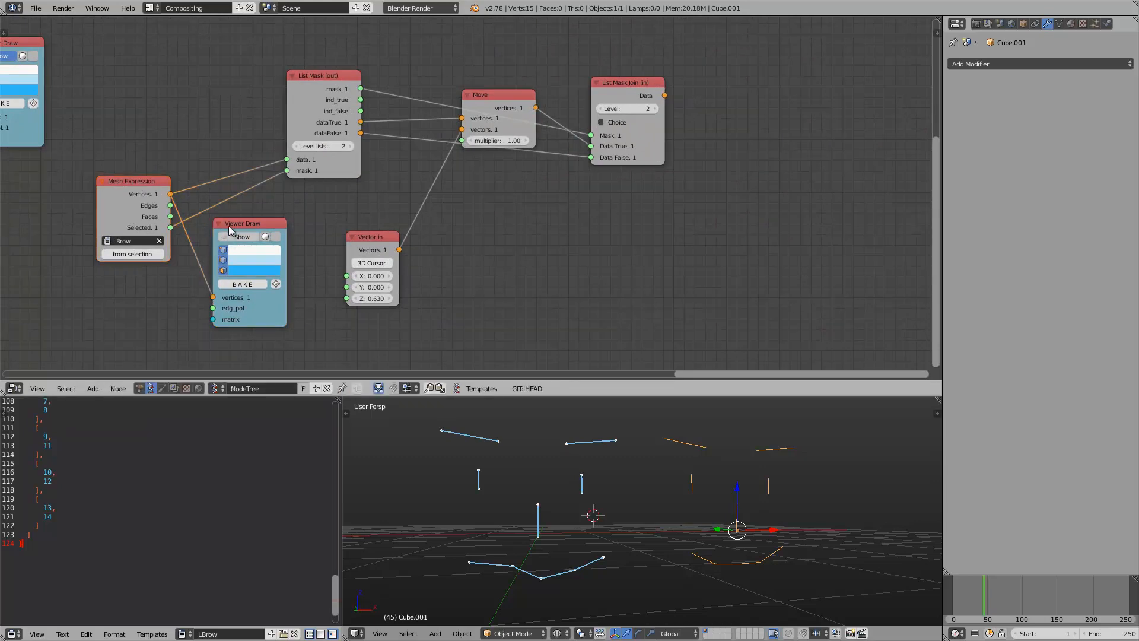
click(219, 223)
drag(238, 224, 214, 250)
key(ctrl+s)
middle_drag(196, 198, 411, 240)
click(330, 220)
scroll(411, 240, down, 1)
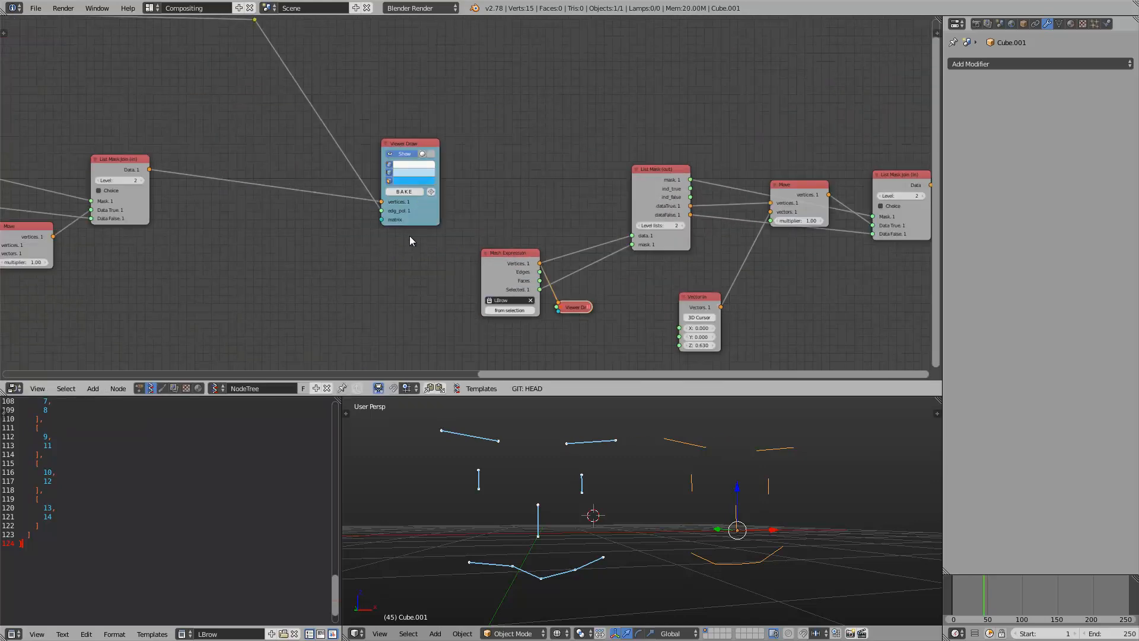
Move the RBrow chain's Viewer Draw node to the end of the LBrow chain and link the List Mask Join's Data into its vertices
scroll(407, 152, down, 1)
middle_drag(407, 152, 411, 260)
mouse_move(411, 259)
mouse_down()
mouse_move(439, 173)
mouse_move(365, 128)
mouse_move(369, 175)
mouse_up()
scroll(411, 155, up, 1)
click(410, 156)
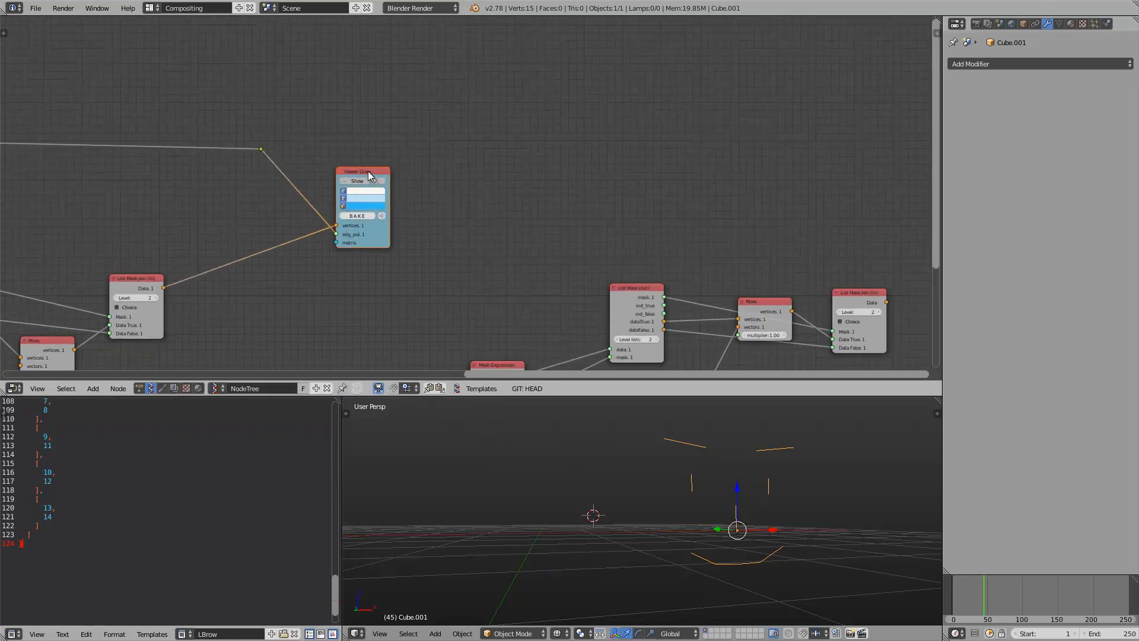
scroll(400, 180, down, 3)
middle_drag(392, 176, 362, 165)
mouse_move(348, 161)
alt+mouse_down()
mouse_move(438, 156)
mouse_move(819, 240)
mouse_move(819, 254)
alt+mouse_up()
middle_drag(813, 254, 611, 174)
scroll(594, 175, up, 3)
drag(546, 183, 593, 226)
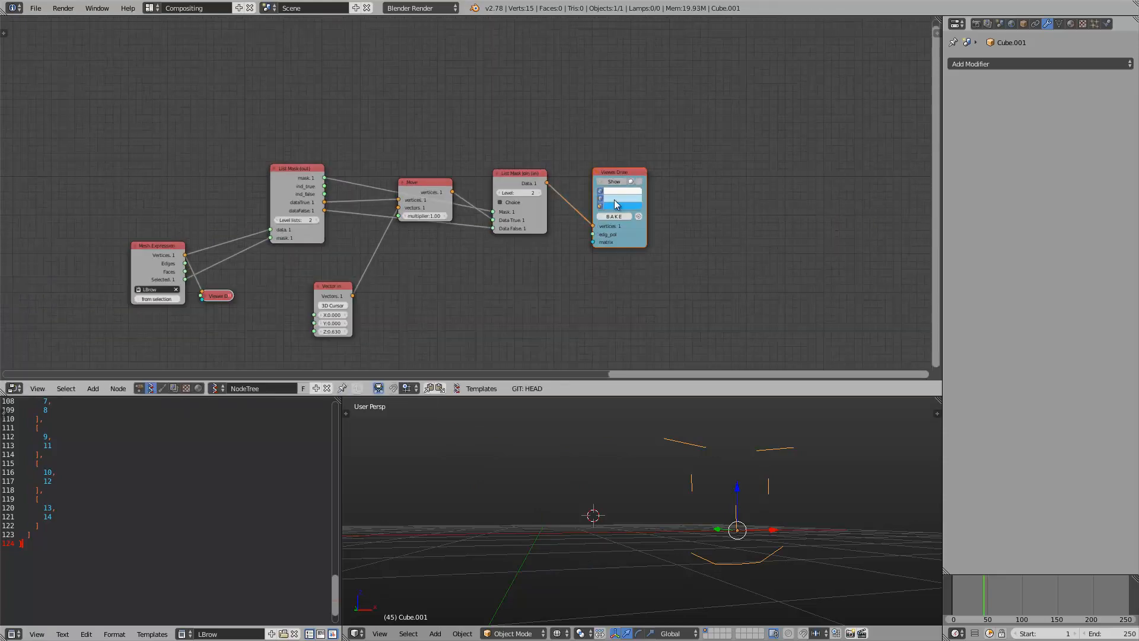
Extend the edges reroute point to the end of the LBrow chain and link it into the Viewer Draw's edg_pol input
scroll(459, 161, down, 3)
key(g)
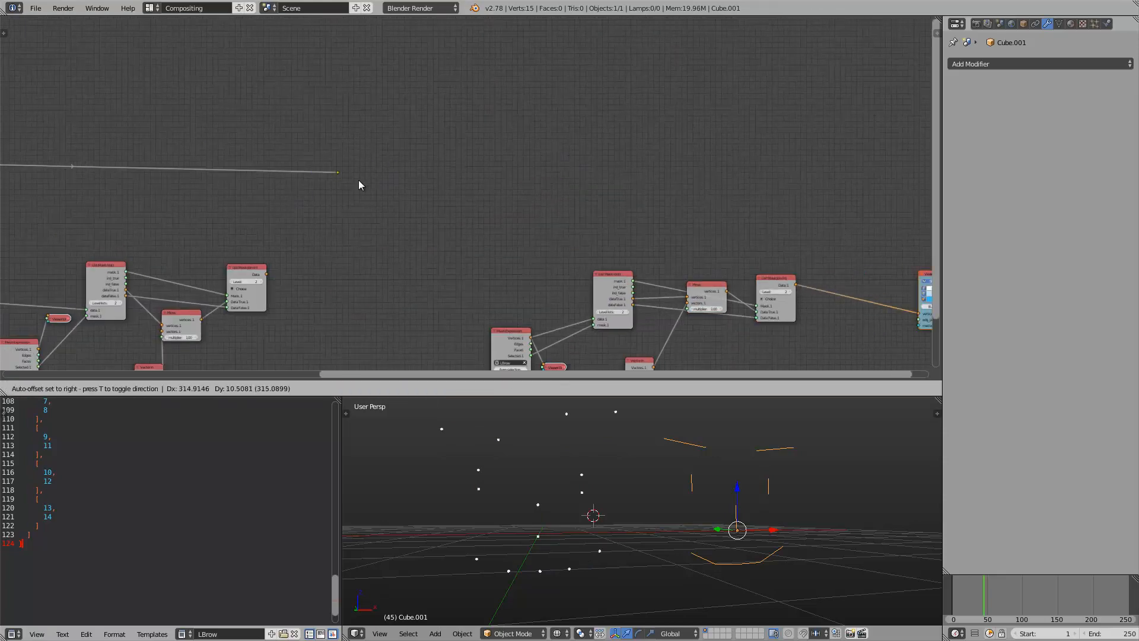
click(318, 171)
drag(339, 172, 770, 178)
middle_drag(753, 180, 574, 159)
scroll(573, 159, up, 2)
drag(593, 157, 646, 322)
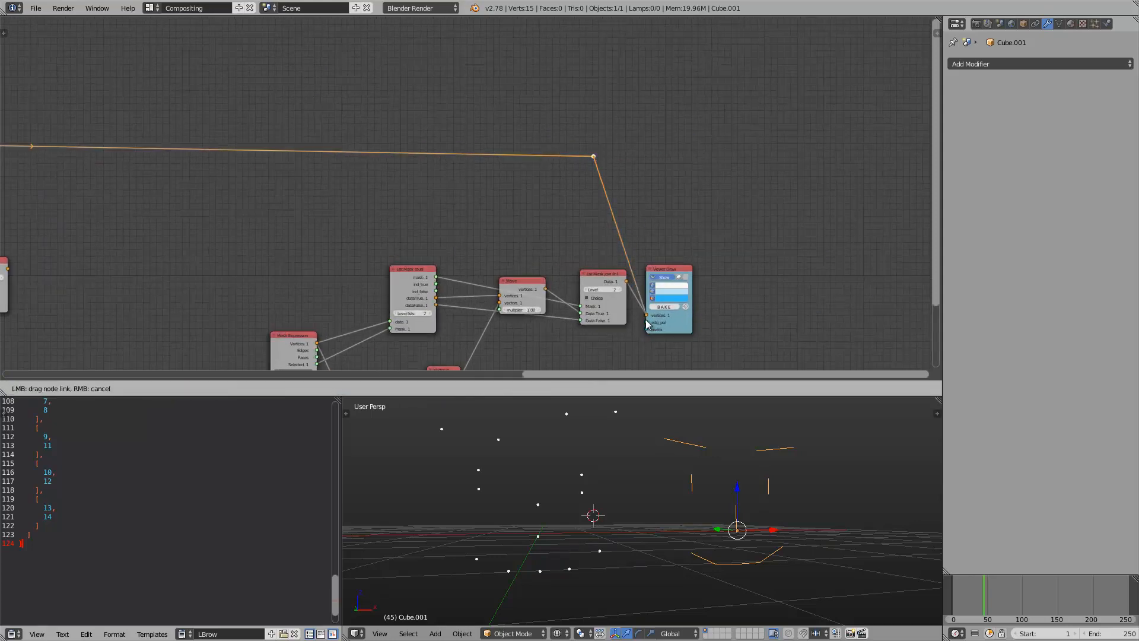
Link the RBrow List Mask Join's Data output to the data input of the LBrow List Mask (out) node and save
mouse_move(356, 253)
middle_down()
mouse_move(460, 198)
mouse_move(537, 187)
middle_up()
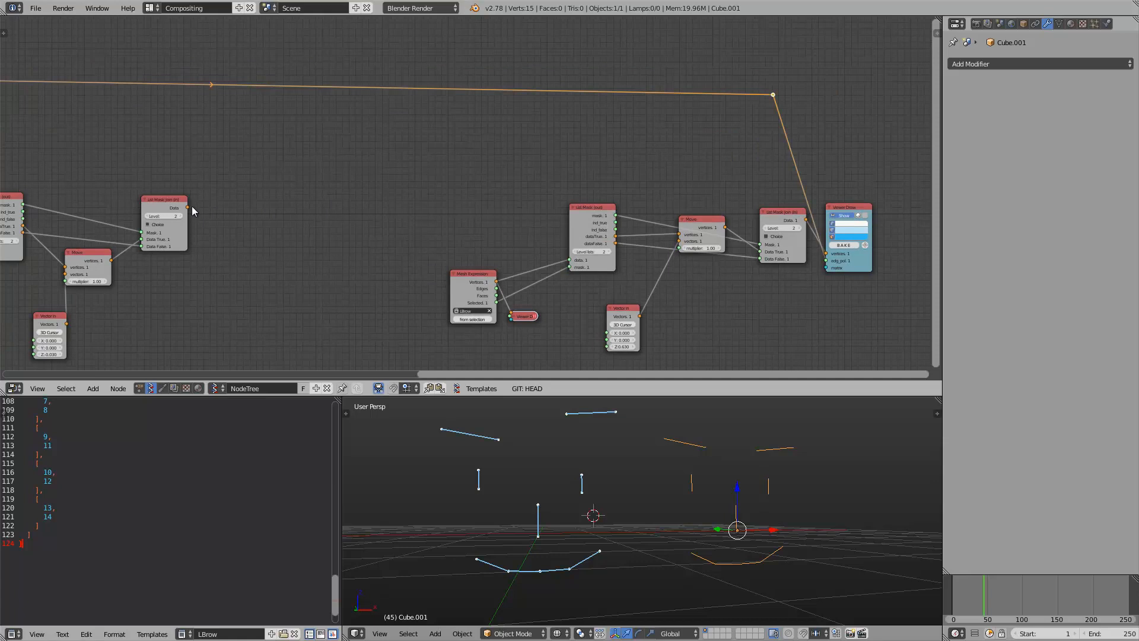
drag(191, 206, 570, 260)
middle_drag(485, 244, 449, 231)
key(ctrl+s)
click(433, 256)
Set the Z value of the LBrow chain's Vector in node to -0.030 and save over the blend file
middle_drag(311, 282, 307, 273)
middle_drag(539, 358, 493, 344)
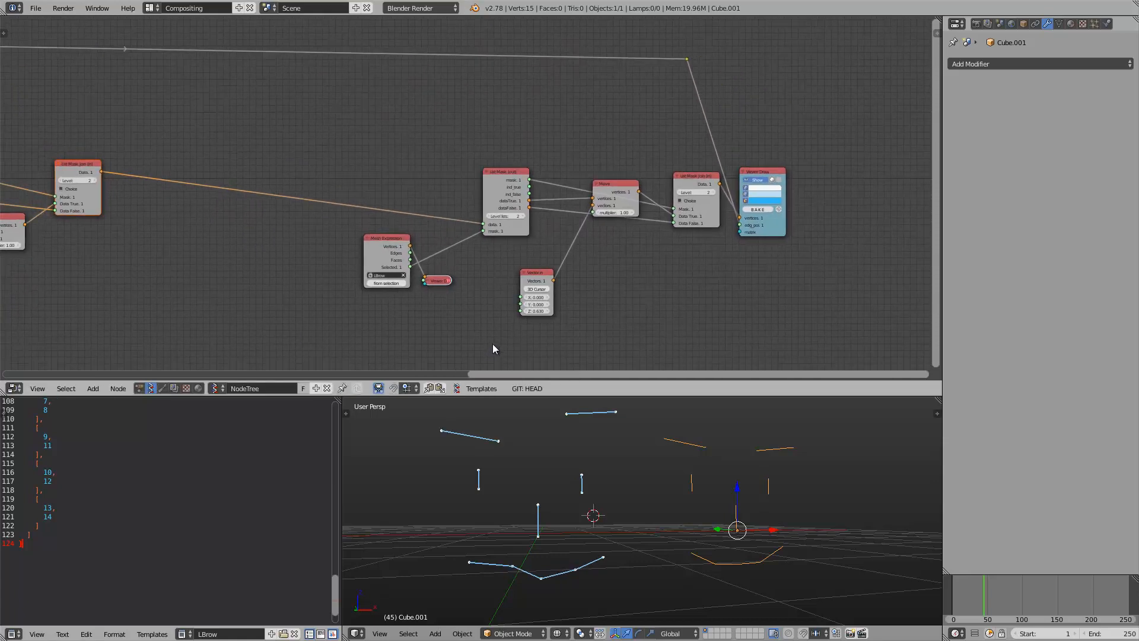
key(ctrl+s)
click(479, 344)
scroll(417, 312, up, 1)
drag(454, 317, 446, 308)
middle_drag(259, 278, 621, 272)
middle_drag(161, 261, 509, 257)
middle_drag(291, 255, 321, 245)
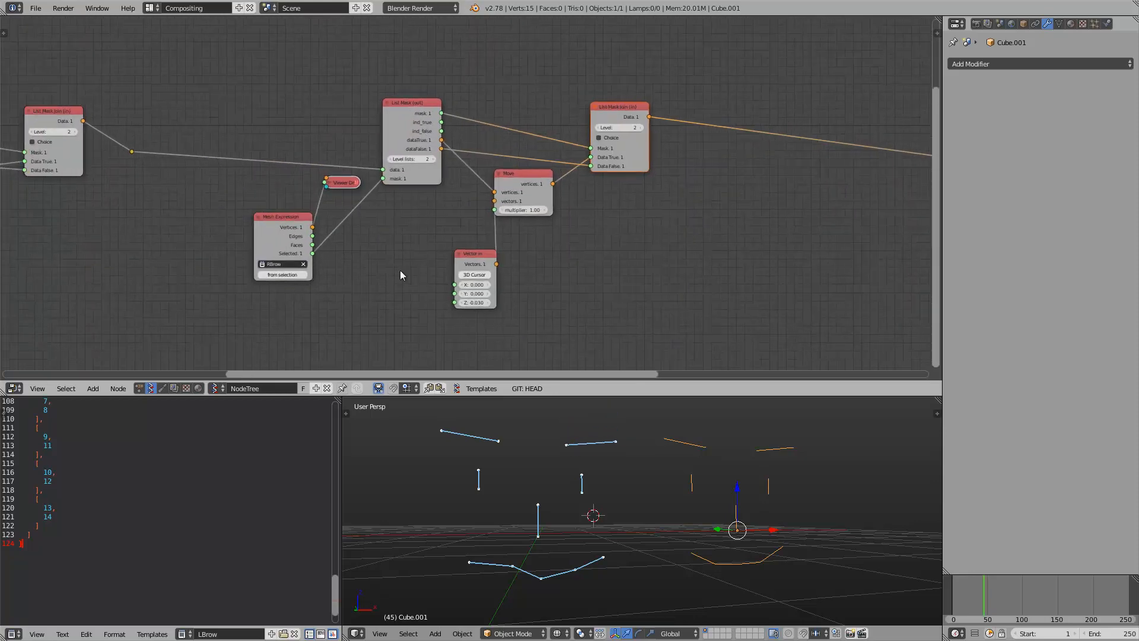
middle_drag(768, 291, 213, 239)
key(ctrl+s)
click(446, 274)
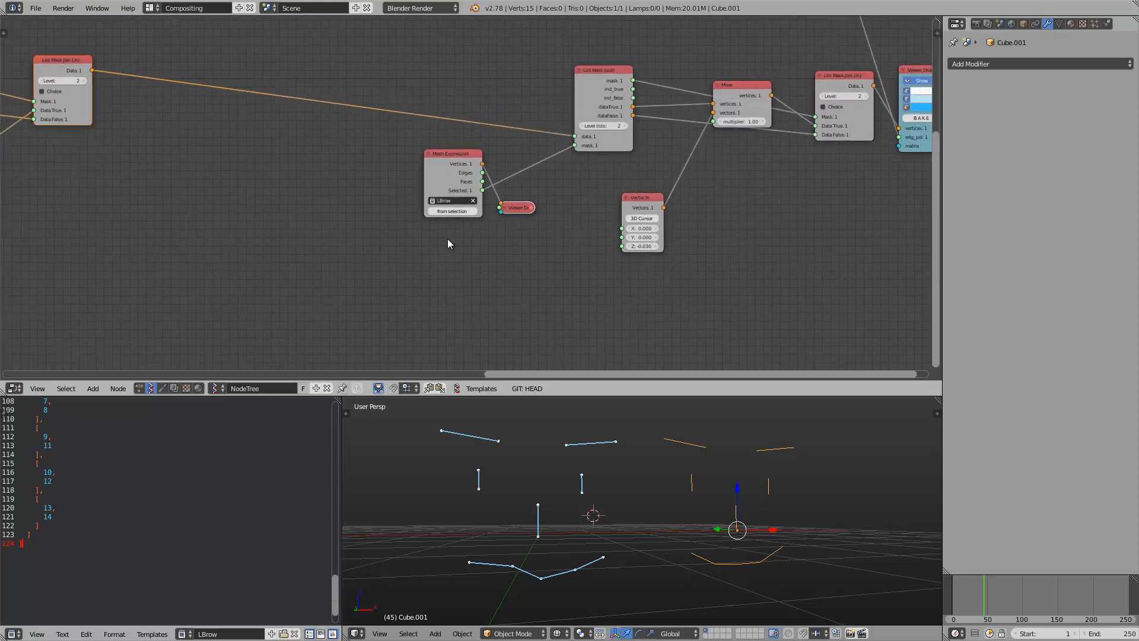
Reposition the LBrow chain's Vector in node beneath its List Mask (out) node and save the file
scroll(449, 243, up, 2)
middle_drag(509, 229, 458, 221)
drag(644, 194, 605, 193)
key(ctrl+s)
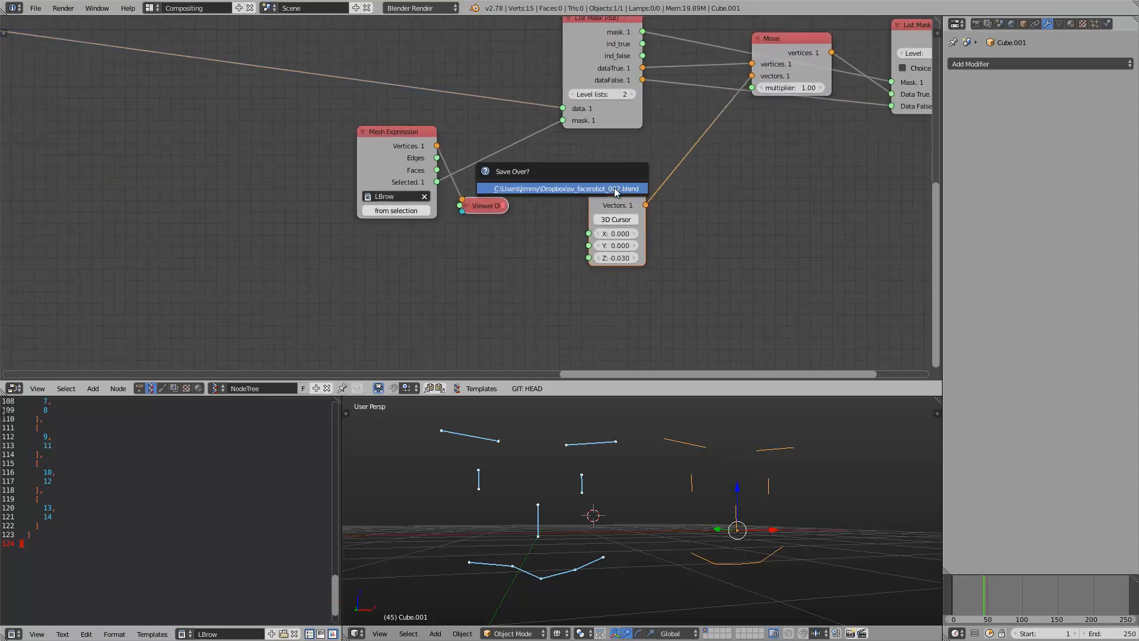
click(618, 190)
middle_drag(617, 205, 493, 200)
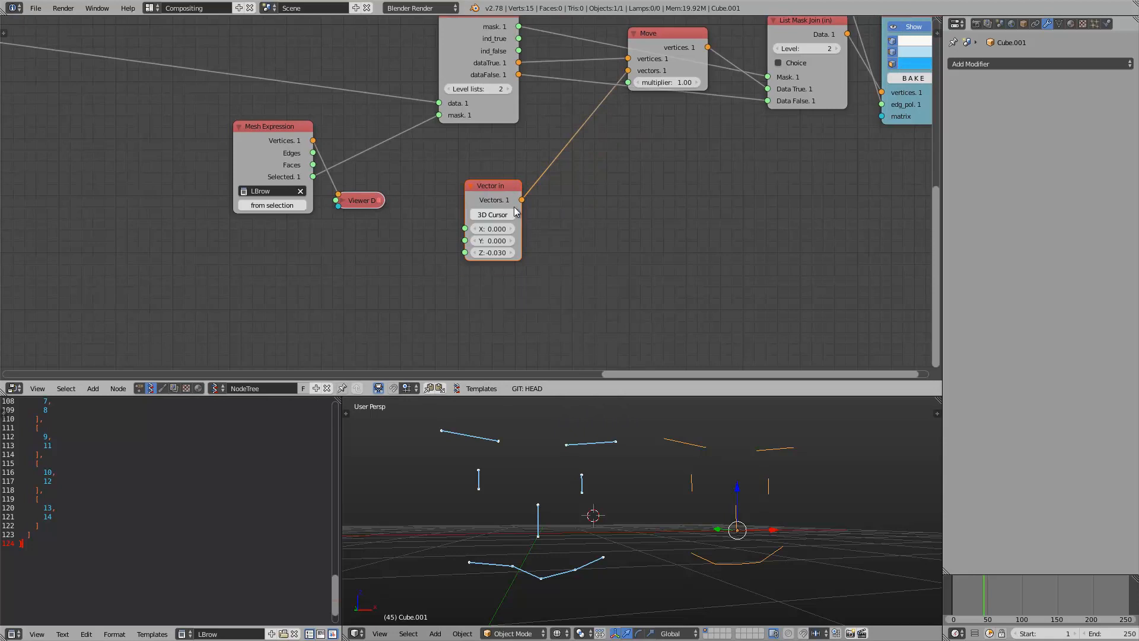
mouse_move(489, 182)
mouse_down()
mouse_move(483, 161)
mouse_move(498, 162)
mouse_up()
Add a List Join node beside the LBrow Vector in node and connect the Vectors output to its first data input
middle_drag(557, 199, 489, 207)
key(alt+space)
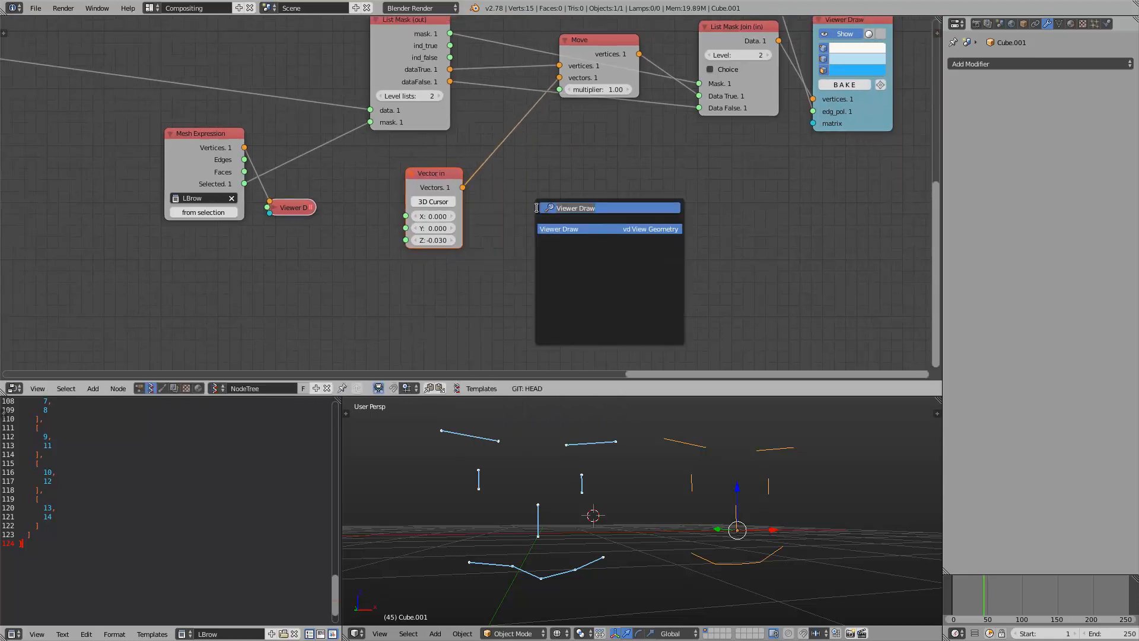
text(list join)
key(Return)
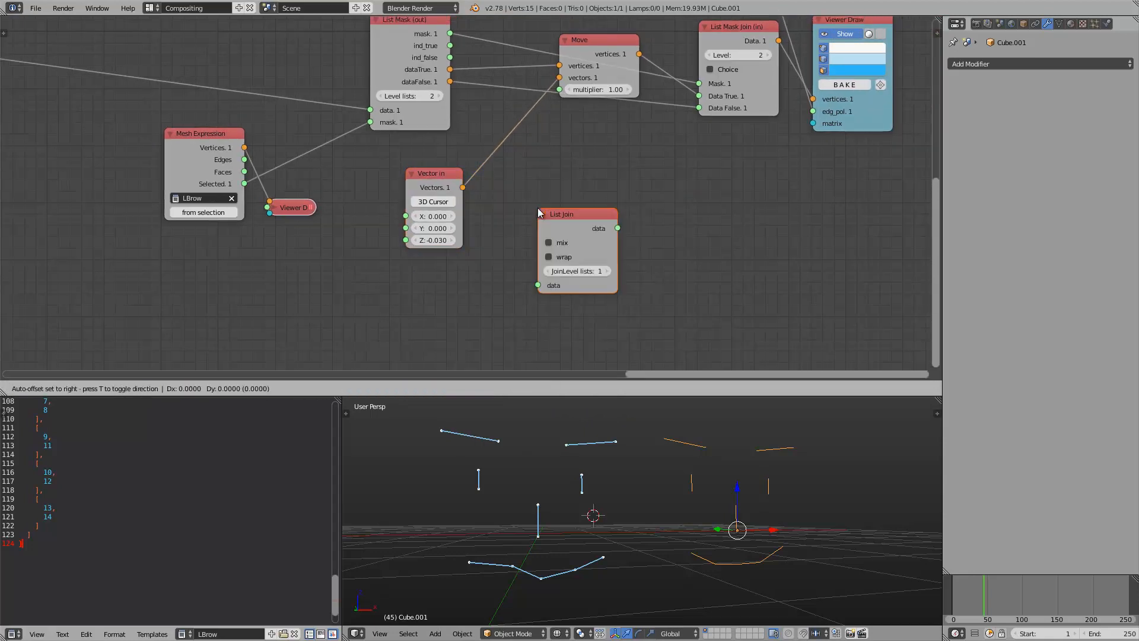
click(519, 207)
drag(463, 187, 518, 280)
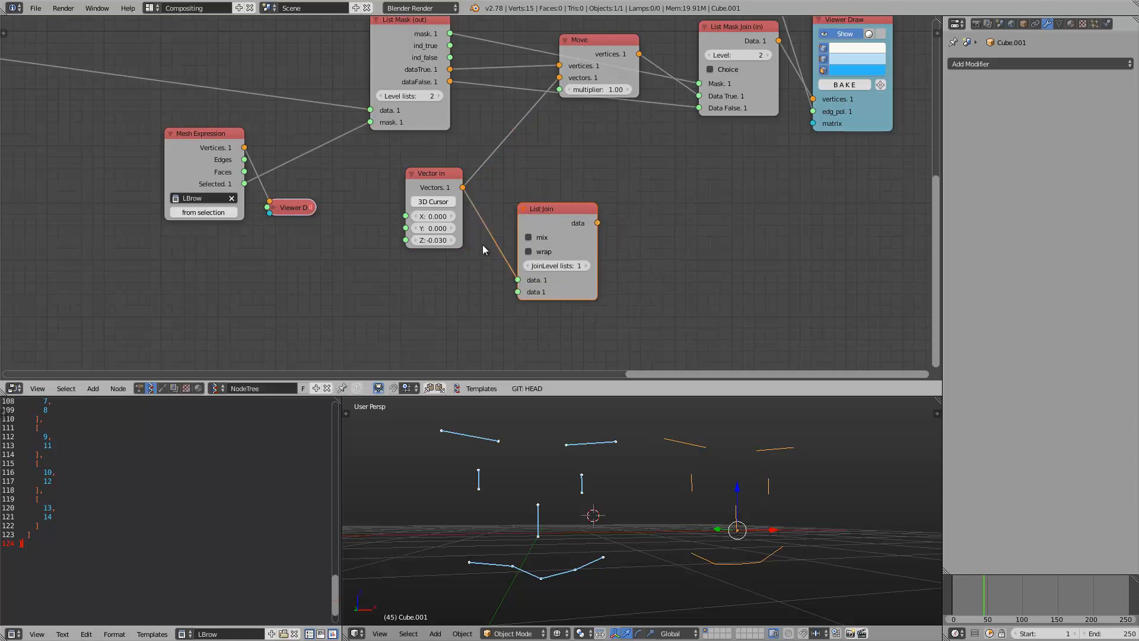
Duplicate the LBrow Vector in node and connect the copy to the List Join's second data input
key(shift+d)
click(445, 313)
drag(471, 317, 518, 292)
Set the List Join's JoinLevel to 2 and link its data output to the LBrow Move node's vectors input
click(529, 236)
click(546, 233)
drag(545, 233, 560, 78)
Set the first LBrow vector's Z to 0, the second's X to 0.090 and Z to -0.120, and the Move multiplier to 0.91
middle_drag(525, 271, 516, 248)
mouse_move(437, 219)
mouse_down()
mouse_move(466, 223)
mouse_move(435, 220)
mouse_up()
click(544, 230)
drag(442, 326, 433, 347)
middle_drag(573, 100, 563, 117)
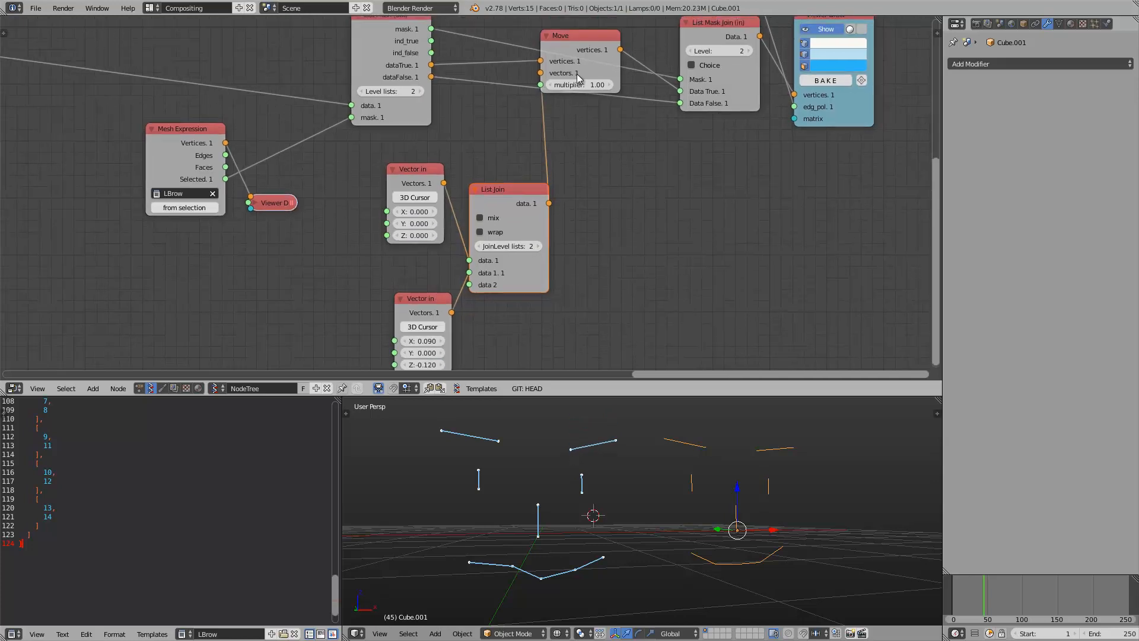
mouse_move(594, 85)
mouse_down()
mouse_move(603, 85)
mouse_move(582, 92)
mouse_up()
Shift the two LBrow Vector in nodes and the List Join away from the Move node and save the file
drag(505, 189, 507, 185)
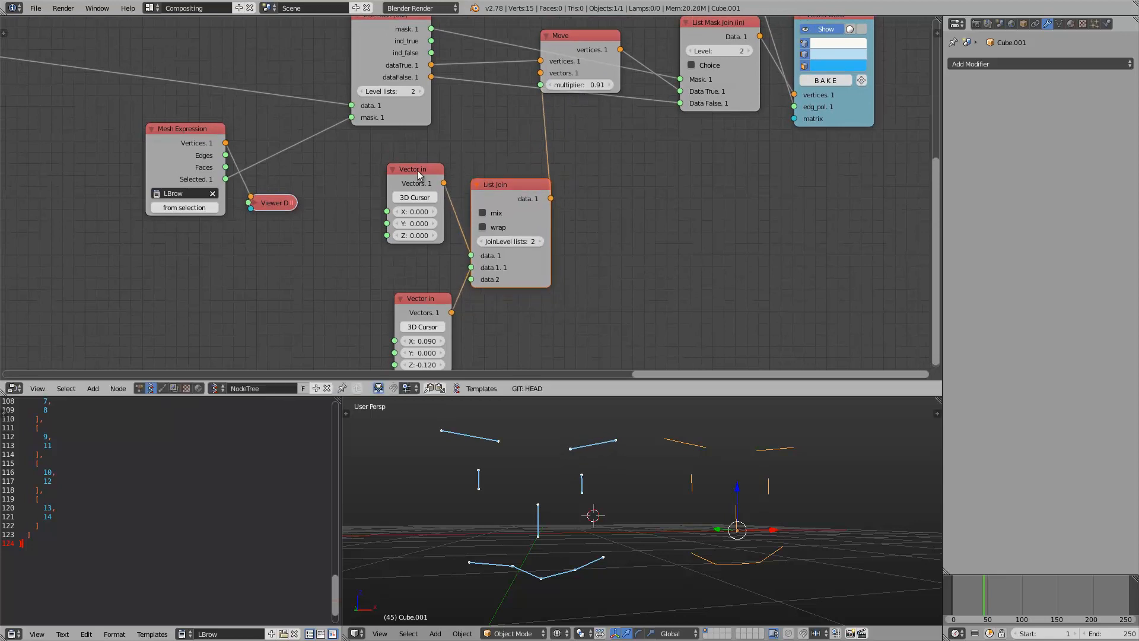
drag(419, 169, 390, 176)
drag(427, 298, 402, 305)
key(ctrl+s)
click(433, 288)
drag(507, 188, 472, 207)
Insert a Move node between the LBrow List Join's data output and the existing Move node's vectors input
key(space)
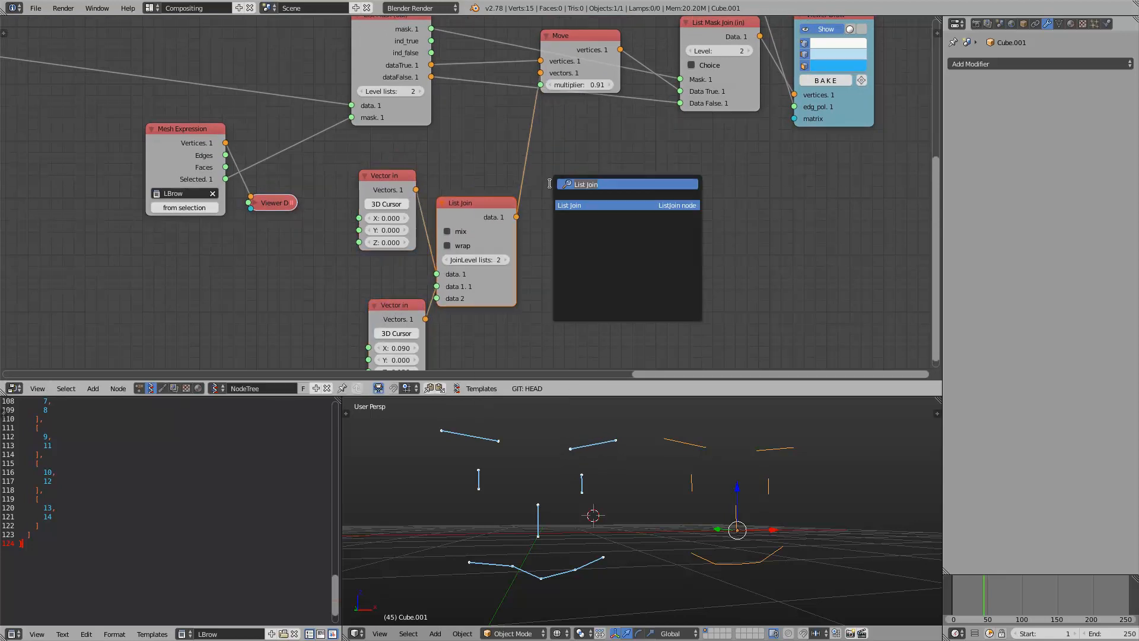
text(vector m)
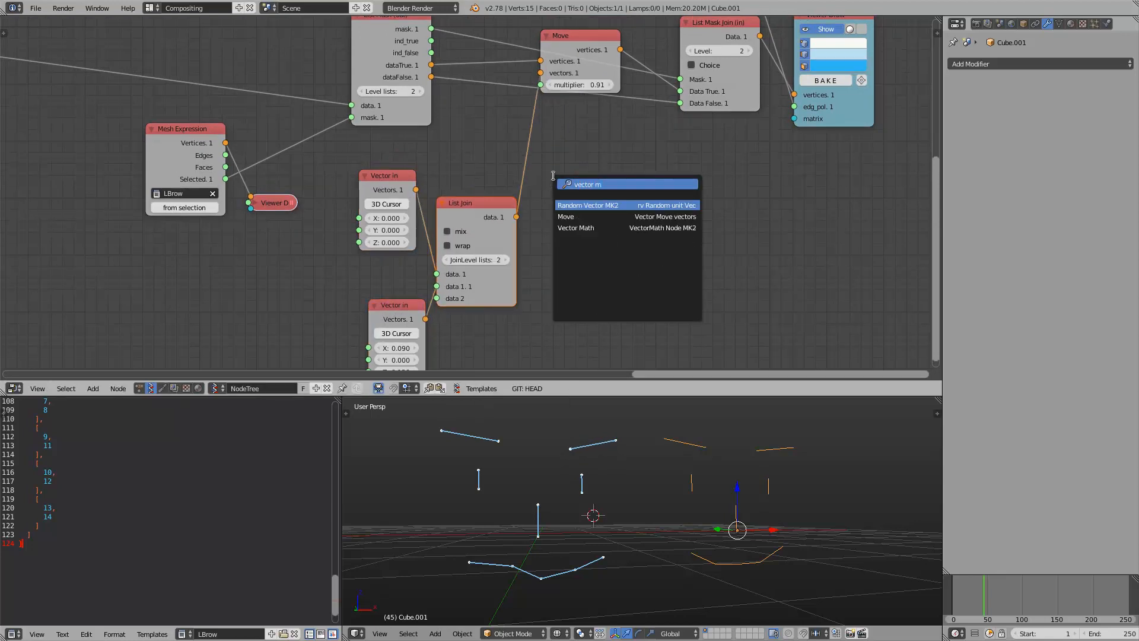
click(566, 216)
click(585, 148)
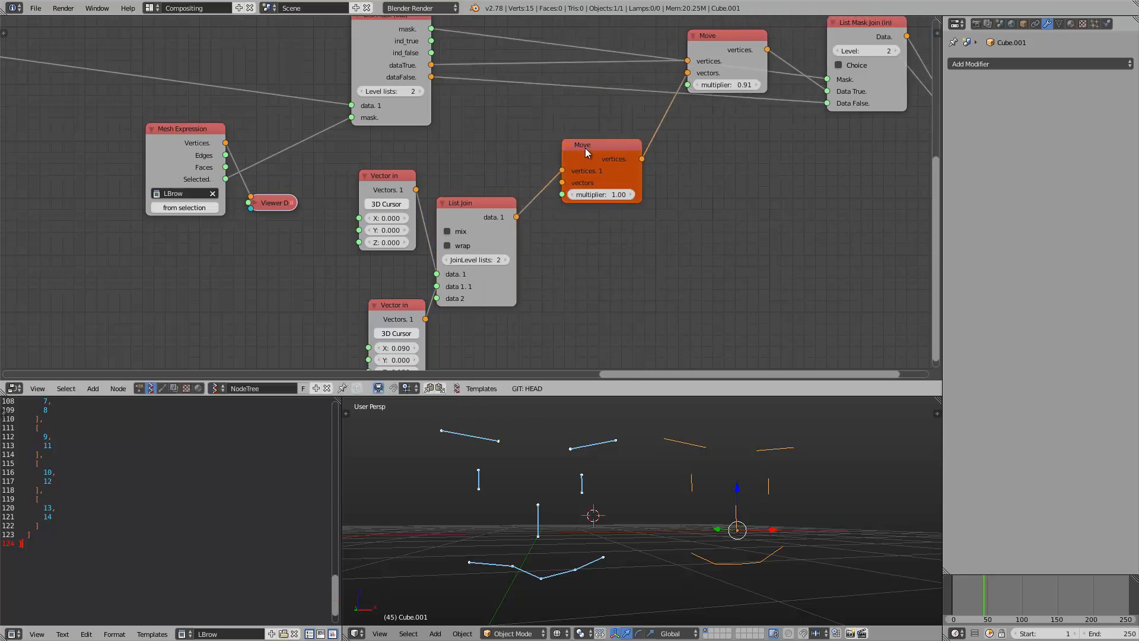
Add a Vector in node feeding the new Move node's vectors input, with X 0.150 and Z -0.120
key(space)
text(vec)
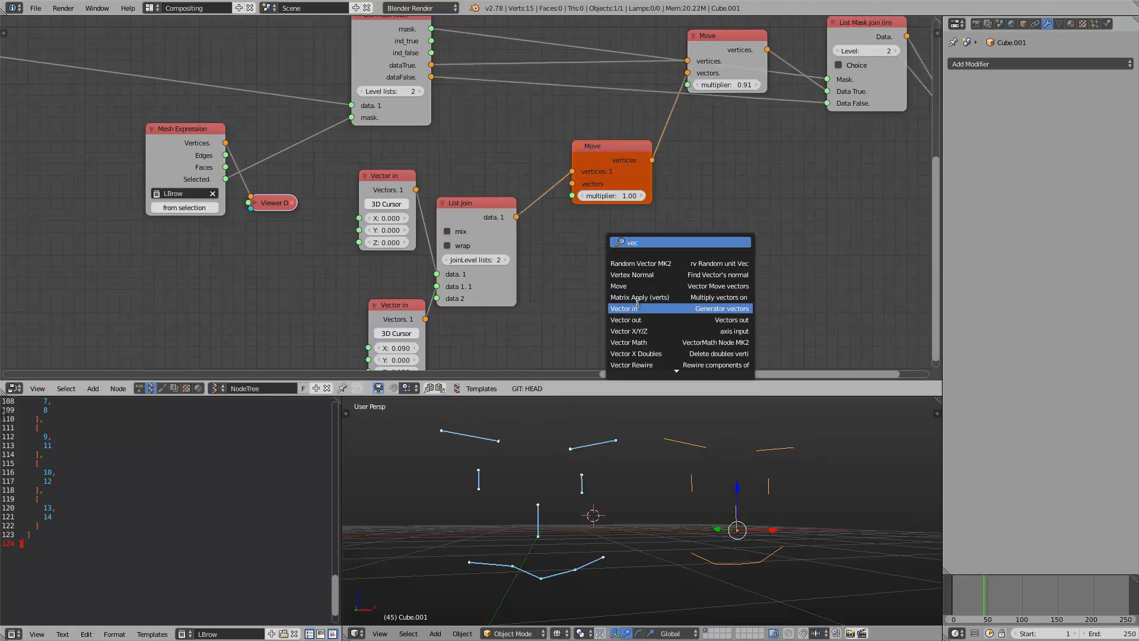
click(638, 305)
drag(611, 258, 577, 186)
drag(578, 316, 585, 297)
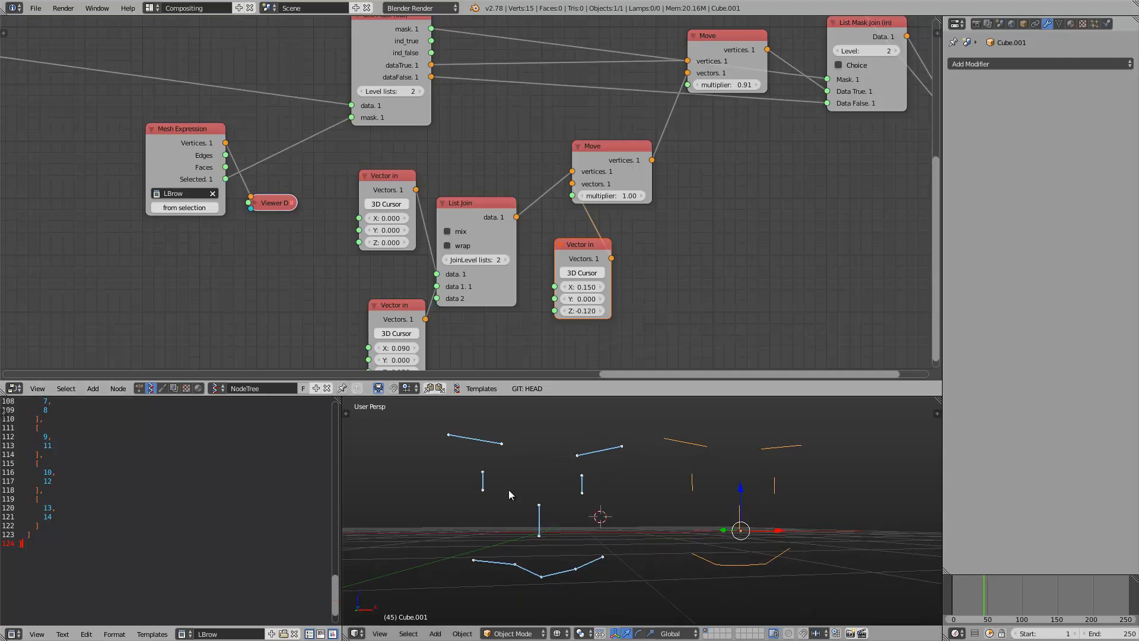
View the face from the front and widen the 3D view by narrowing the text editor
click(380, 633)
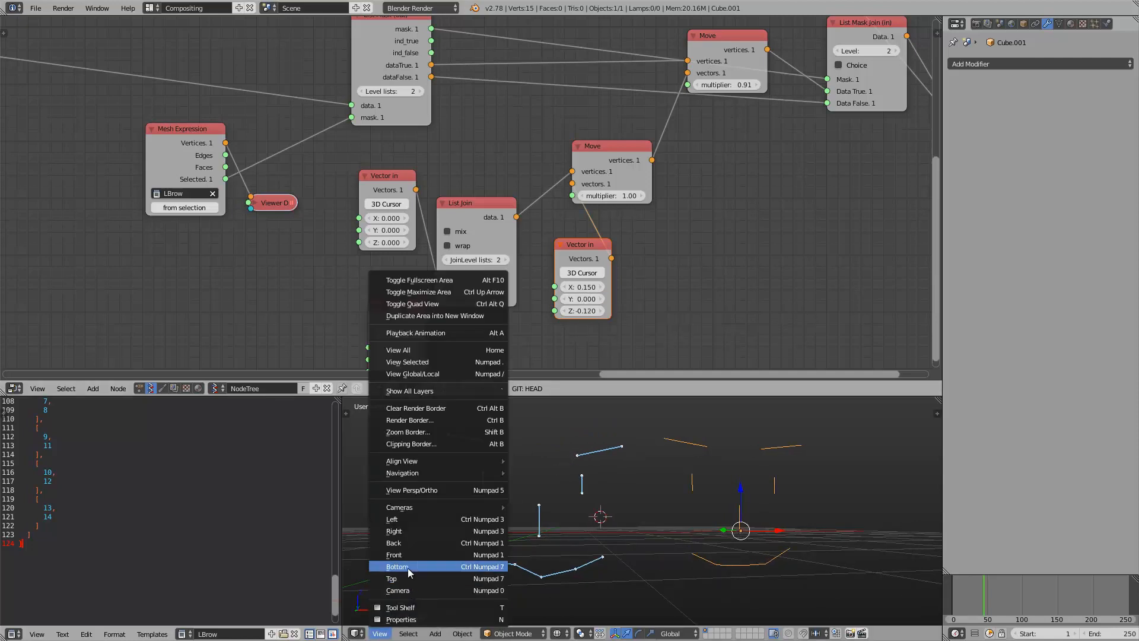
click(408, 567)
shift+middle_drag(550, 501, 607, 483)
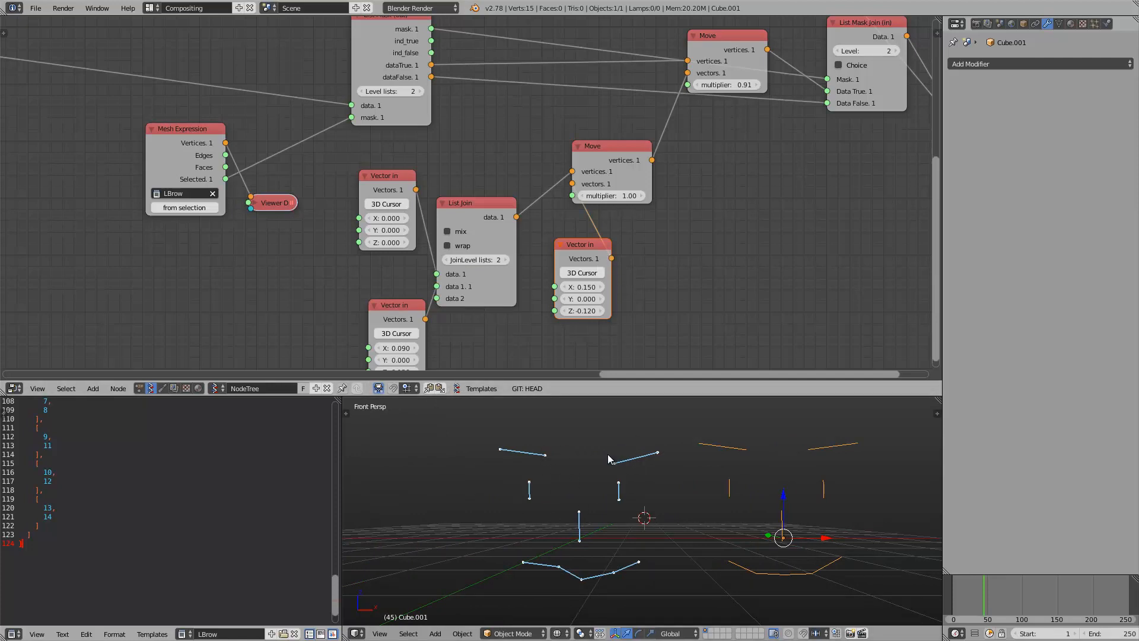
middle_drag(667, 467, 613, 461)
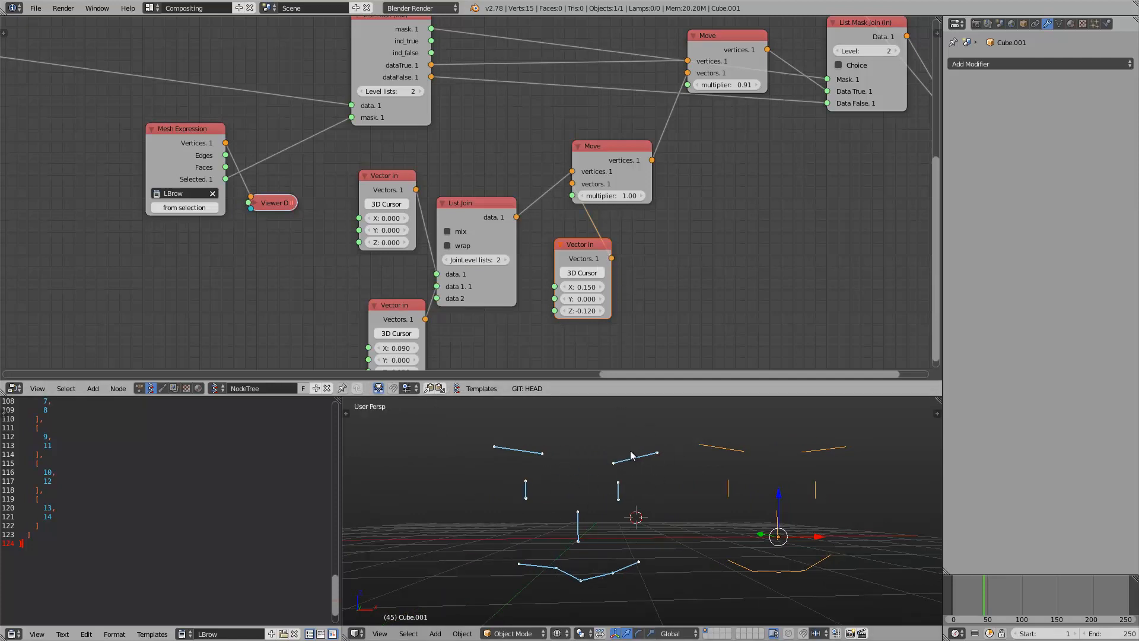
shift+middle_drag(689, 466, 682, 465)
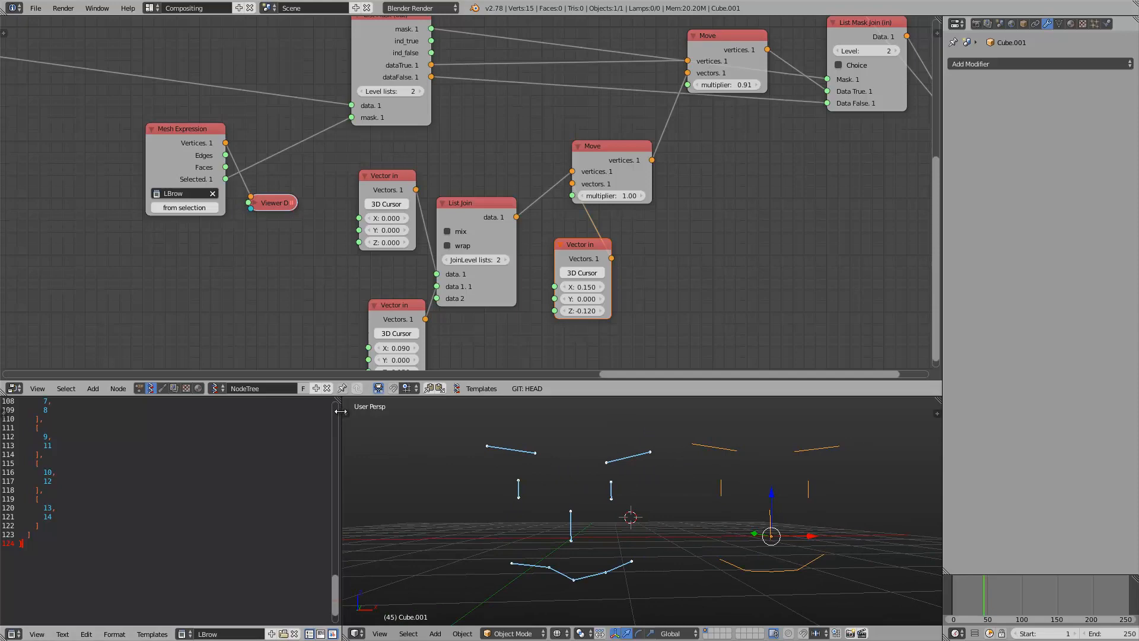
drag(340, 411, 198, 415)
Set the new Move node's offset vector to X -0.360, Y 0 and Z 0.240
scroll(482, 269, down, 2)
middle_drag(371, 321, 315, 245)
scroll(502, 246, up, 2)
scroll(332, 248, up, 1)
drag(537, 272, 543, 272)
mouse_move(436, 460)
middle_down()
mouse_move(404, 466)
mouse_move(410, 518)
mouse_move(394, 471)
mouse_move(415, 475)
mouse_move(422, 463)
middle_up()
drag(530, 259, 568, 263)
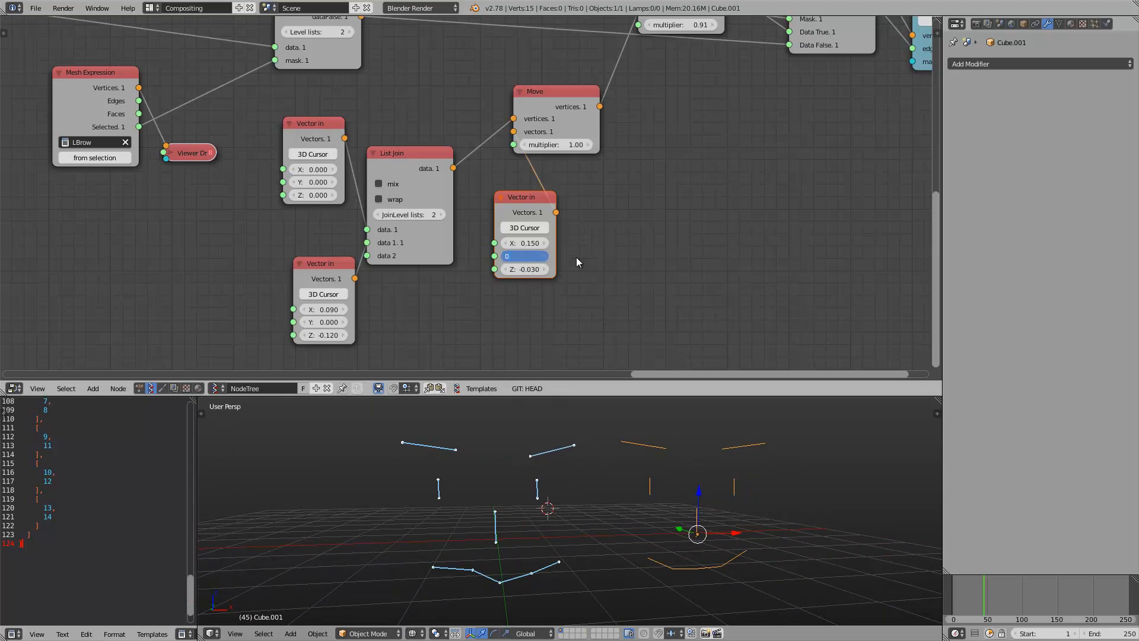
drag(528, 248, 545, 270)
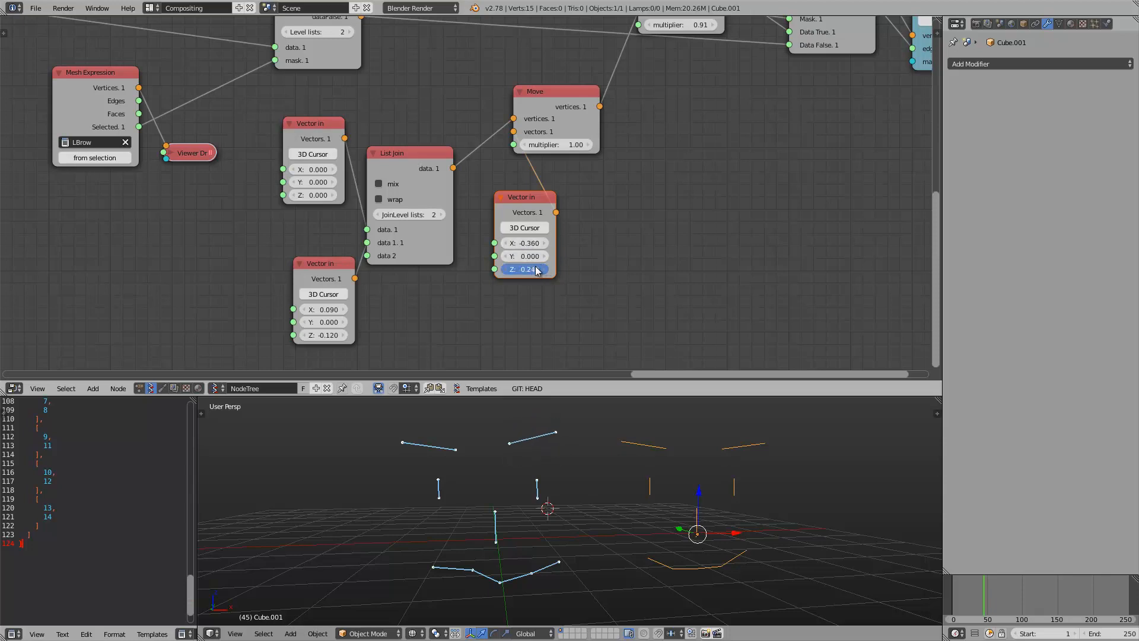
Set the second joined LBrow vector's Z to 0 and view the face from the front
drag(317, 335, 351, 333)
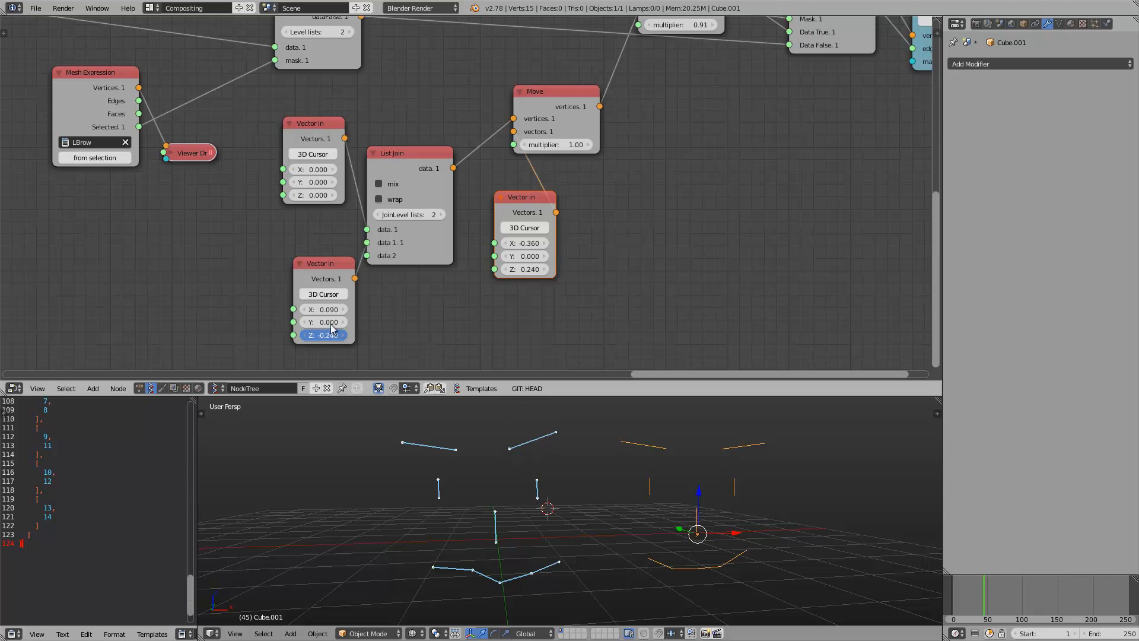
drag(332, 323, 330, 324)
text(00)
key(Return)
scroll(251, 294, down, 1)
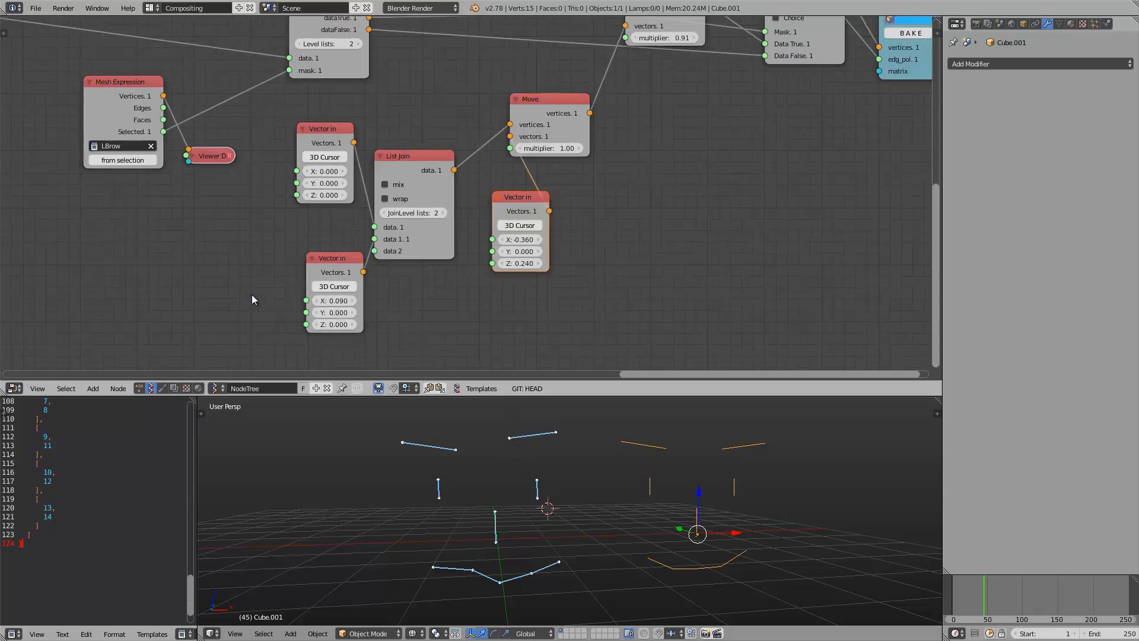
click(235, 633)
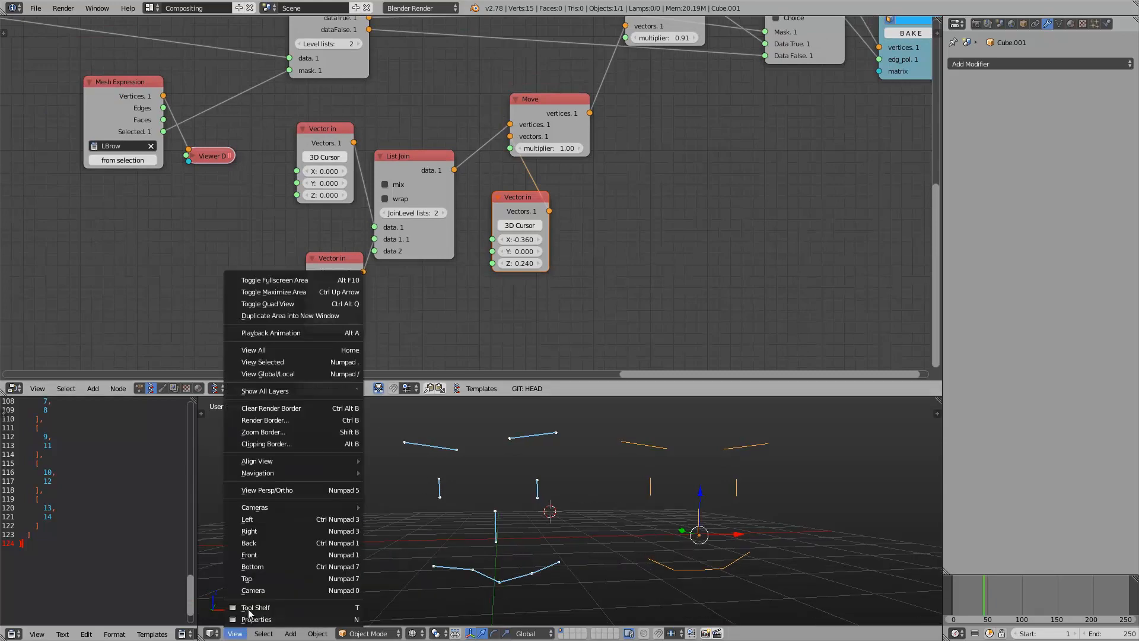
click(255, 559)
scroll(204, 238, down, 2)
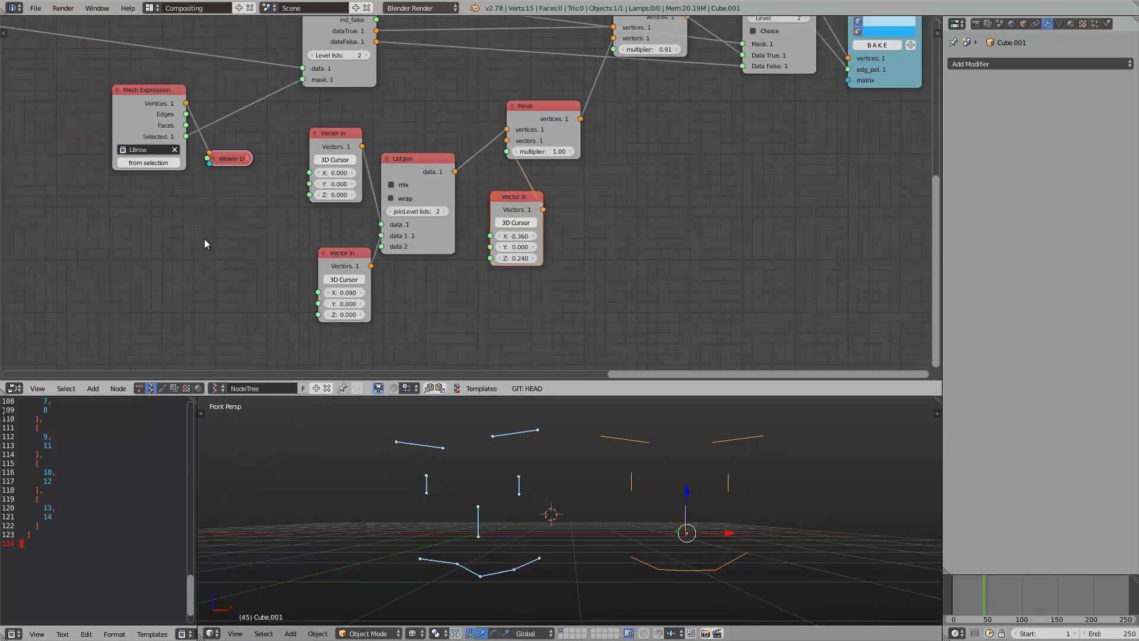
Shift the Viewer Draw node and the edge link's reroute point farther away from the List Mask Join node
mouse_move(204, 238)
middle_down()
mouse_move(590, 242)
mouse_move(569, 202)
mouse_move(222, 214)
middle_up()
scroll(523, 200, up, 7)
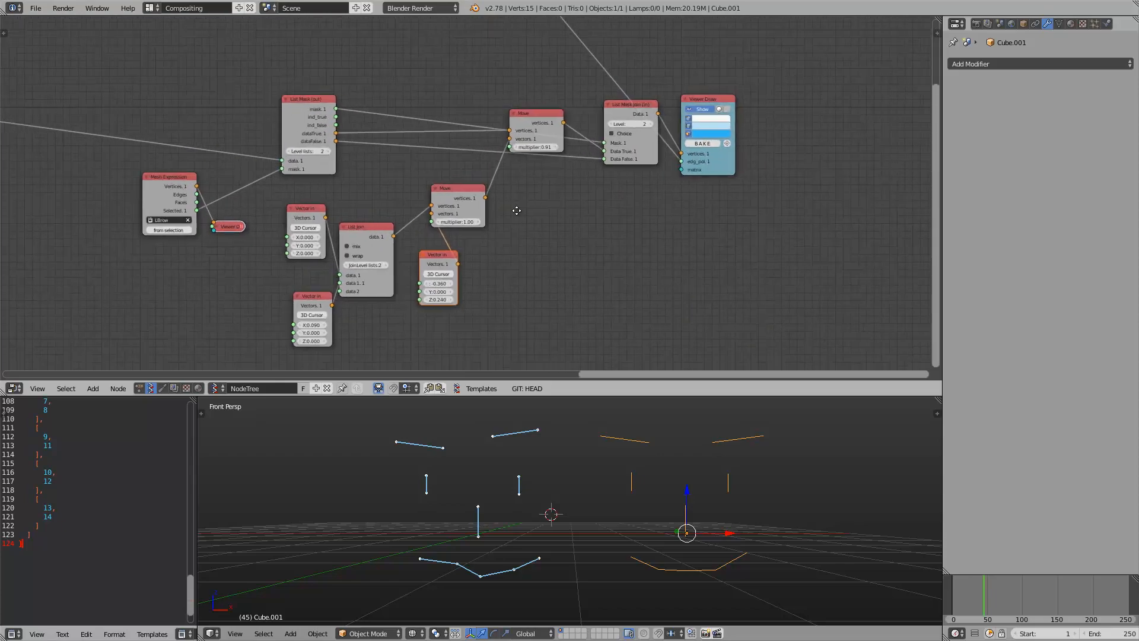
middle_drag(516, 208, 303, 266)
drag(532, 141, 647, 143)
middle_drag(308, 21, 378, 137)
scroll(366, 128, down, 3)
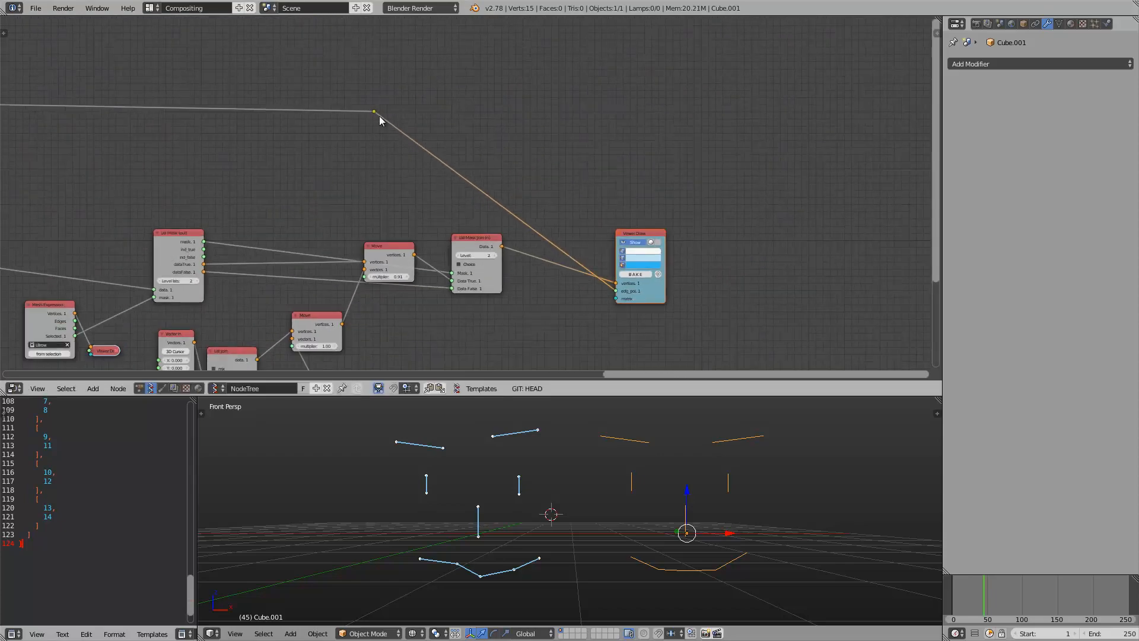
scroll(377, 112, down, 1)
drag(385, 118, 527, 120)
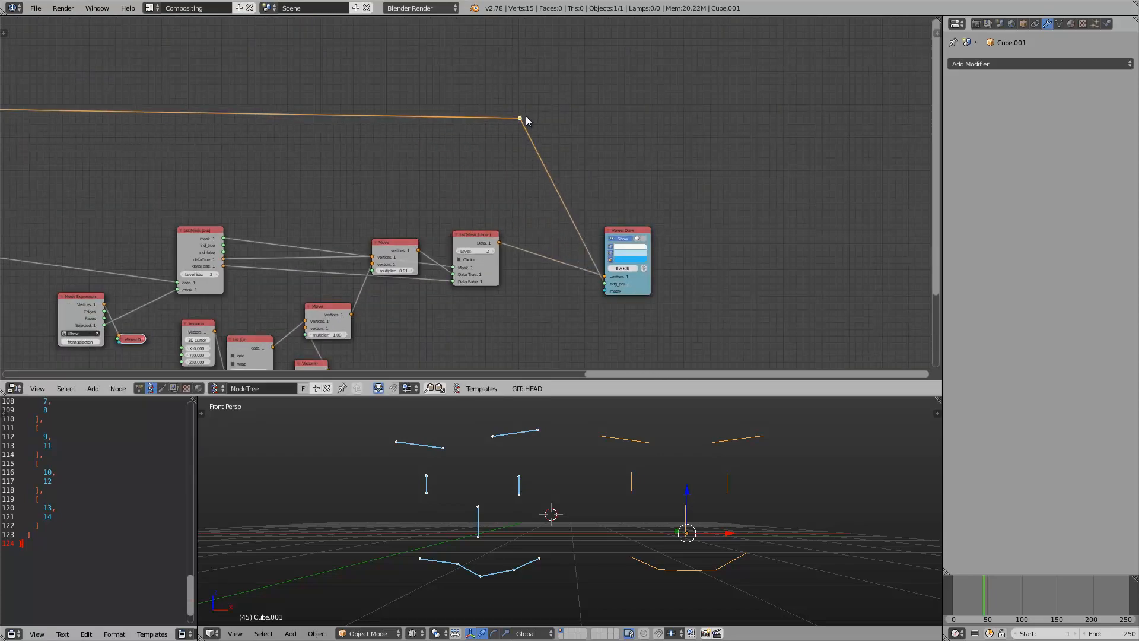
scroll(617, 205, up, 1)
drag(646, 229, 710, 225)
Add a Skin Mesher mk1b node and place it above the Viewer Draw node
scroll(706, 223, up, 3)
middle_drag(682, 202, 661, 186)
key(shift+a)
click(653, 182)
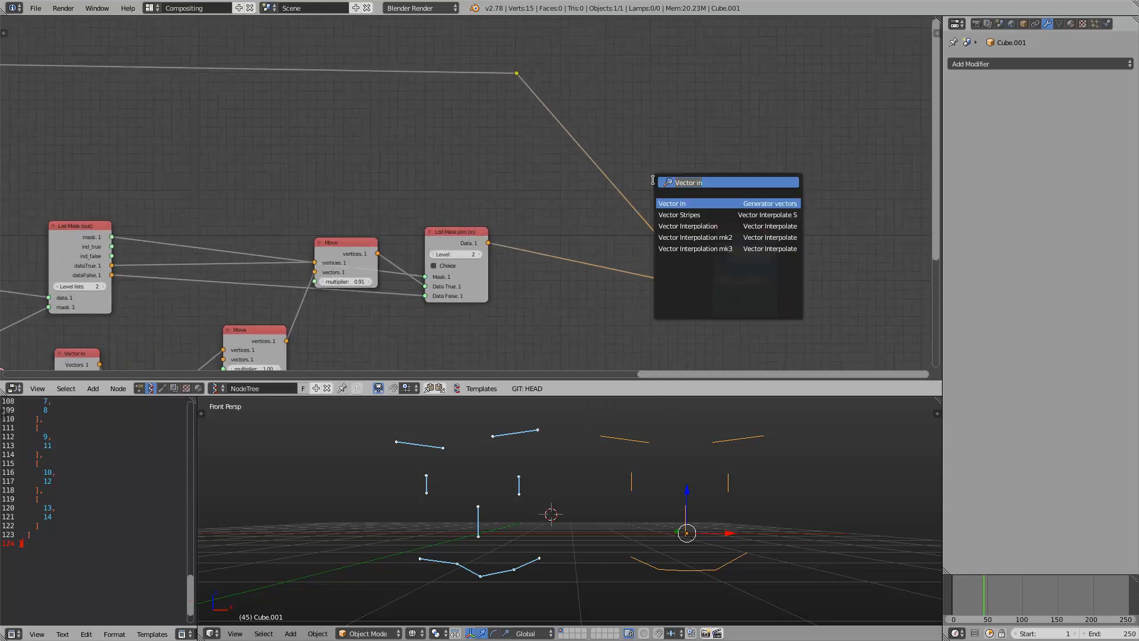
text(skin)
key(Down)
key(Return)
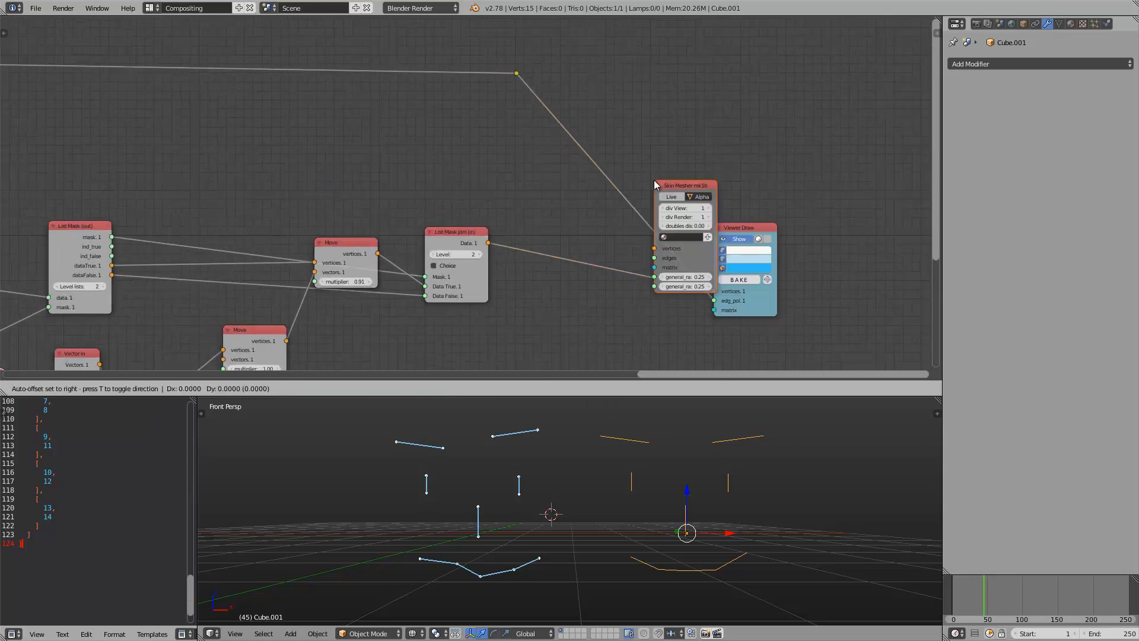
click(693, 103)
Link the reroute point to the Skin Mesher's edges input and the final List Mask Join's data to its vertices input
drag(516, 73, 694, 172)
drag(491, 241, 586, 209)
ctrl+drag(630, 107, 632, 153)
drag(518, 74, 533, 85)
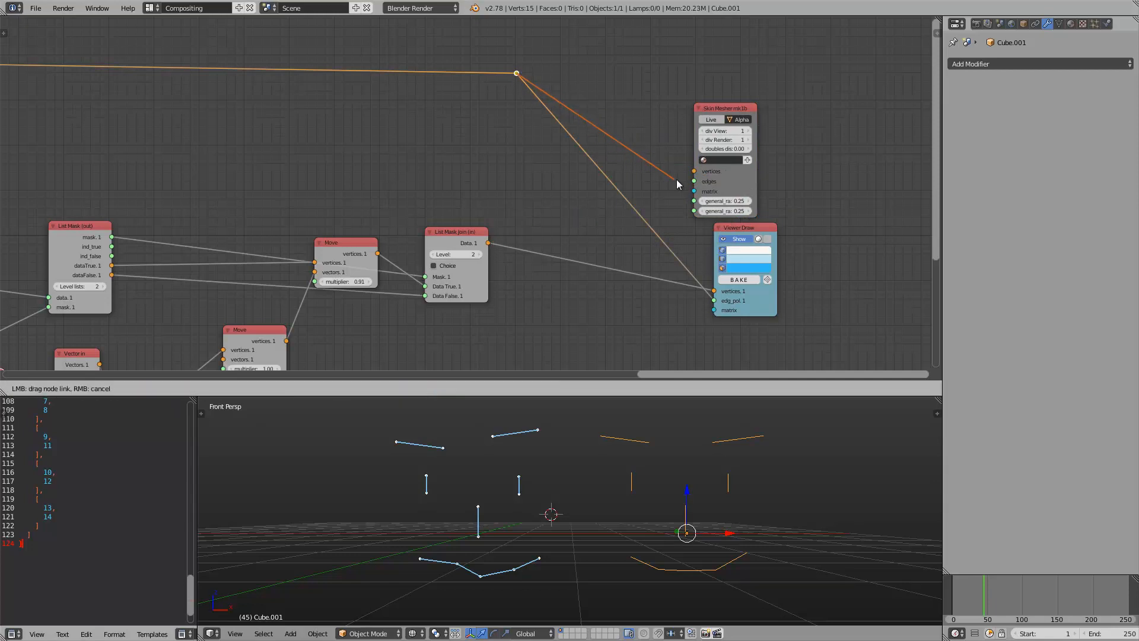
drag(676, 179, 692, 181)
drag(489, 243, 694, 172)
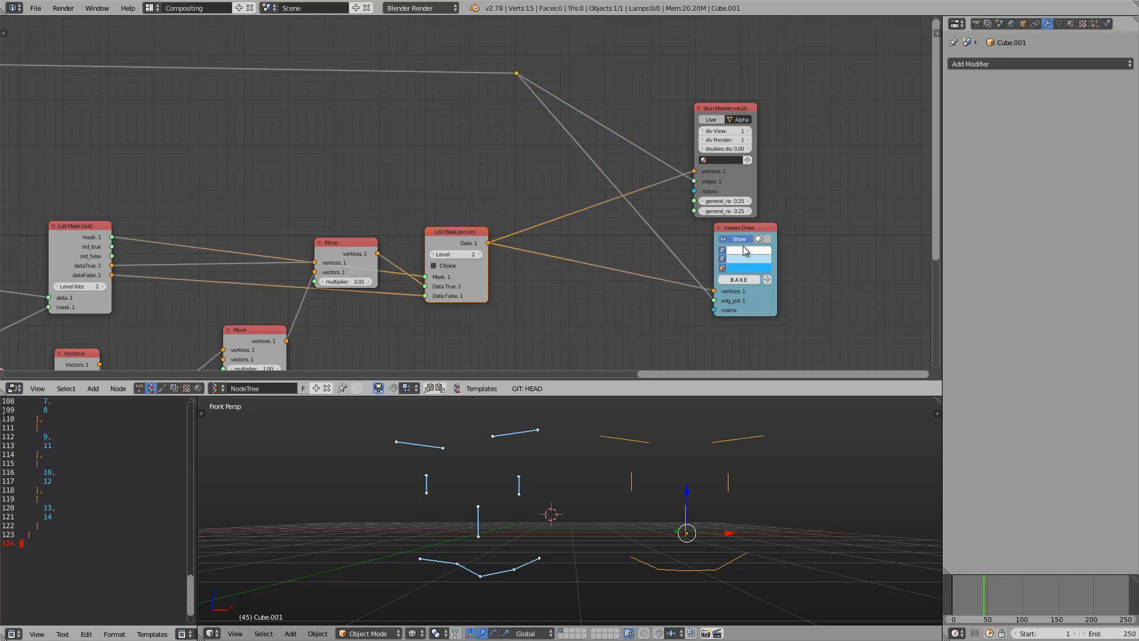
Turn off Viewer Draw's display and enable the Skin Mesher's live output
click(740, 239)
click(705, 122)
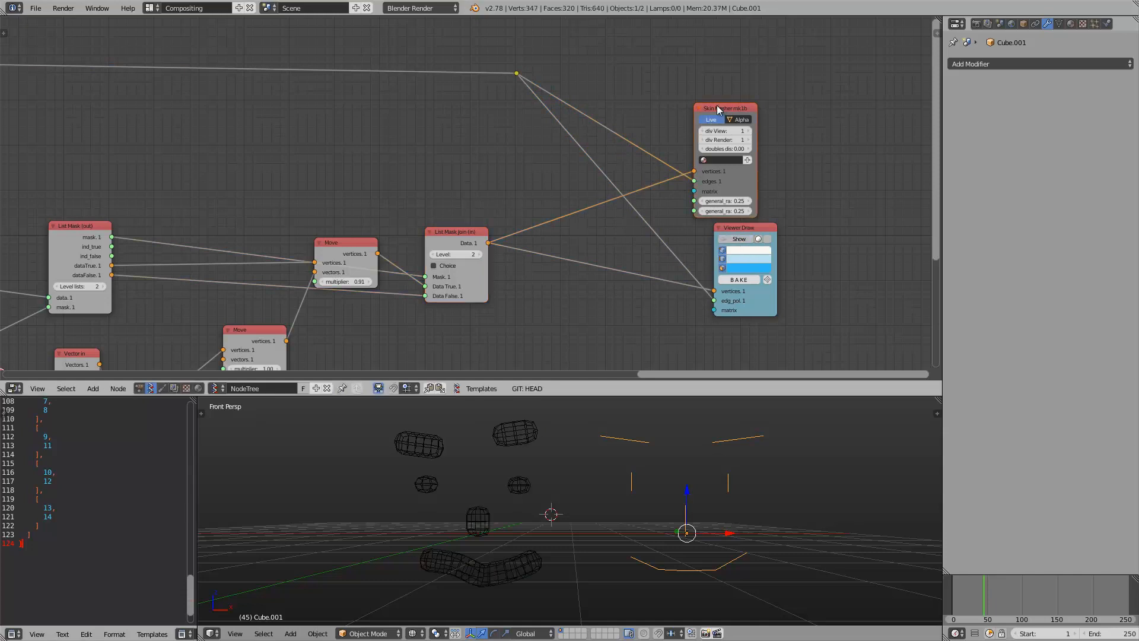
drag(717, 108, 703, 109)
Switch the 3D view to solid shading and inspect the skinned face from the front and a slight angle
key(z)
middle_drag(505, 522, 532, 514)
click(237, 633)
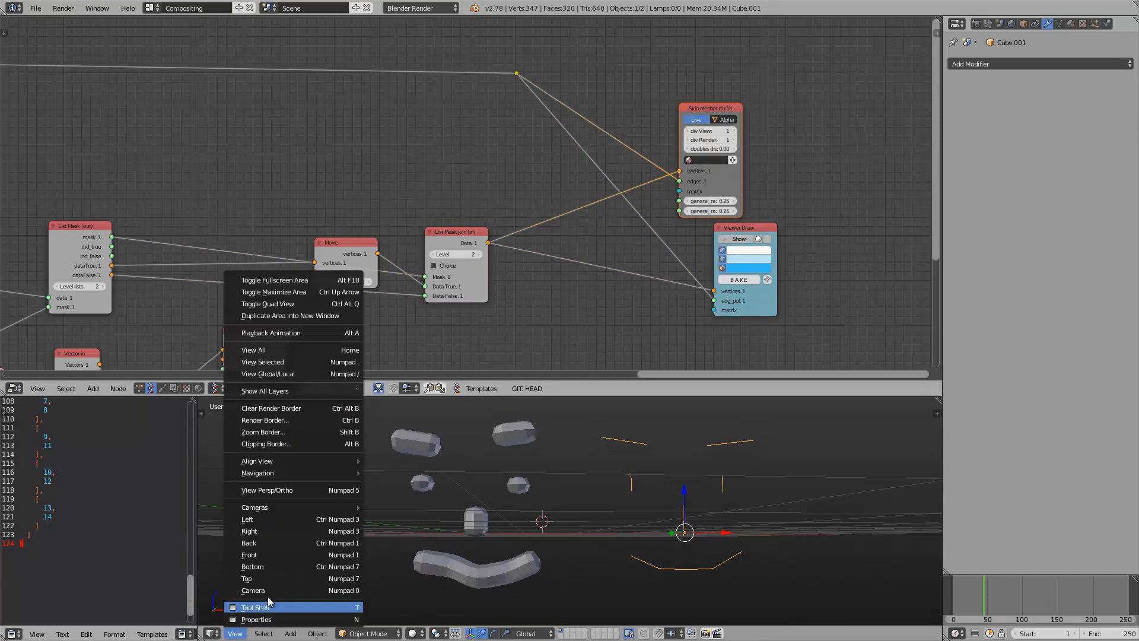
click(266, 562)
middle_drag(479, 550, 515, 550)
Set the LBrow offset vector to X -0.210 and Z 0.090, and the joined vectors' X to 0.270 and -0.180
scroll(415, 237, down, 3)
middle_drag(386, 218, 430, 223)
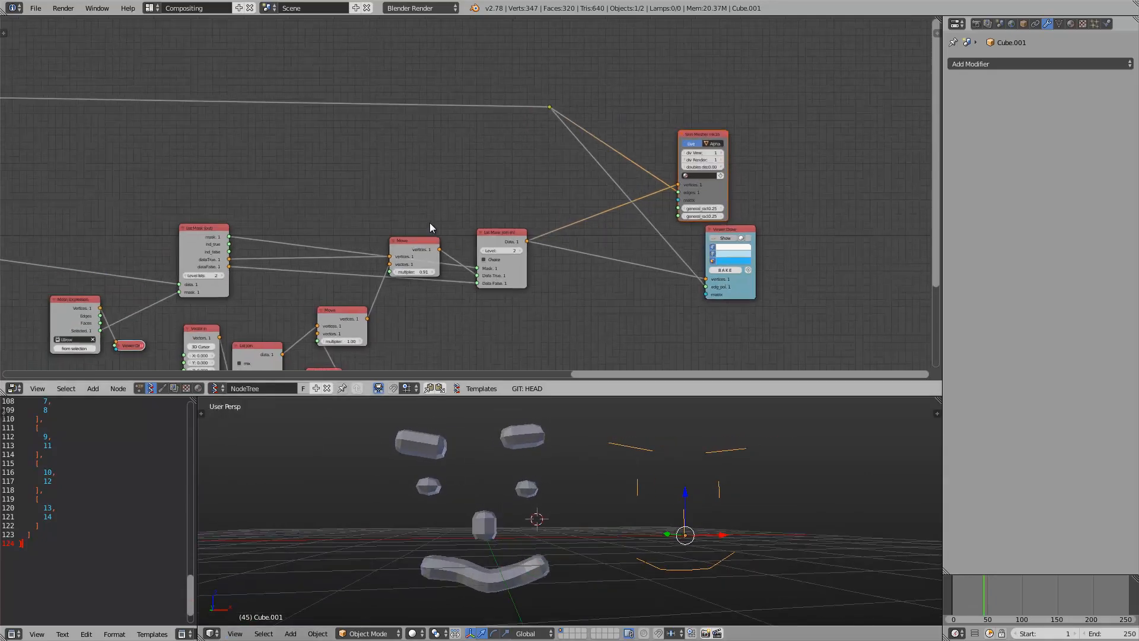
middle_drag(145, 221, 384, 150)
middle_drag(452, 299, 379, 206)
scroll(378, 206, up, 7)
drag(503, 268, 503, 297)
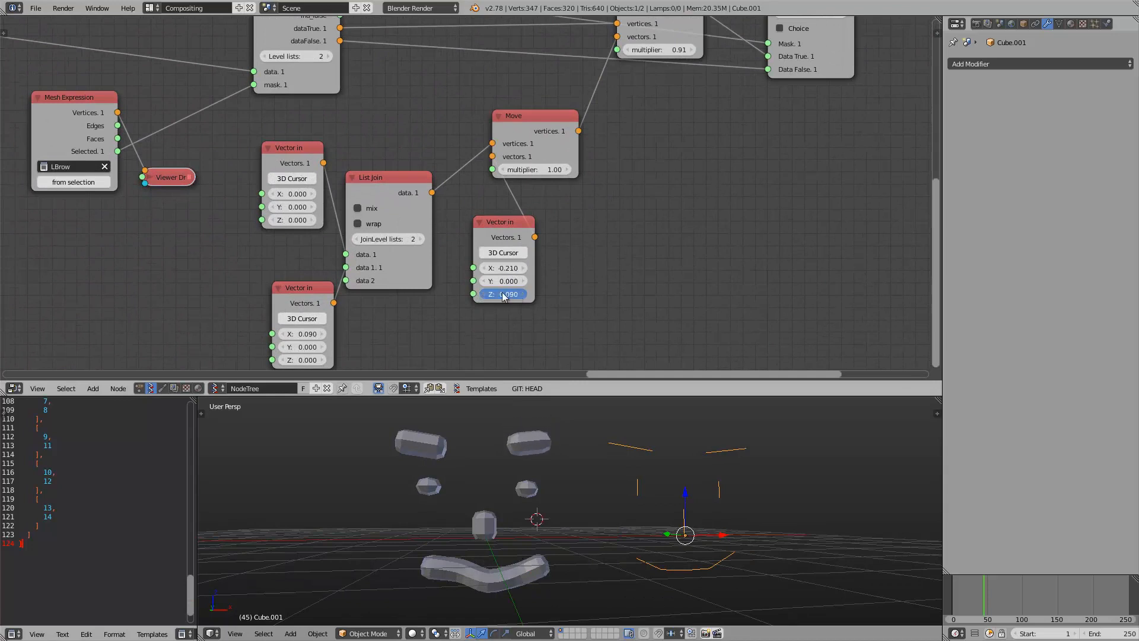
drag(320, 332, 316, 336)
drag(298, 194, 299, 201)
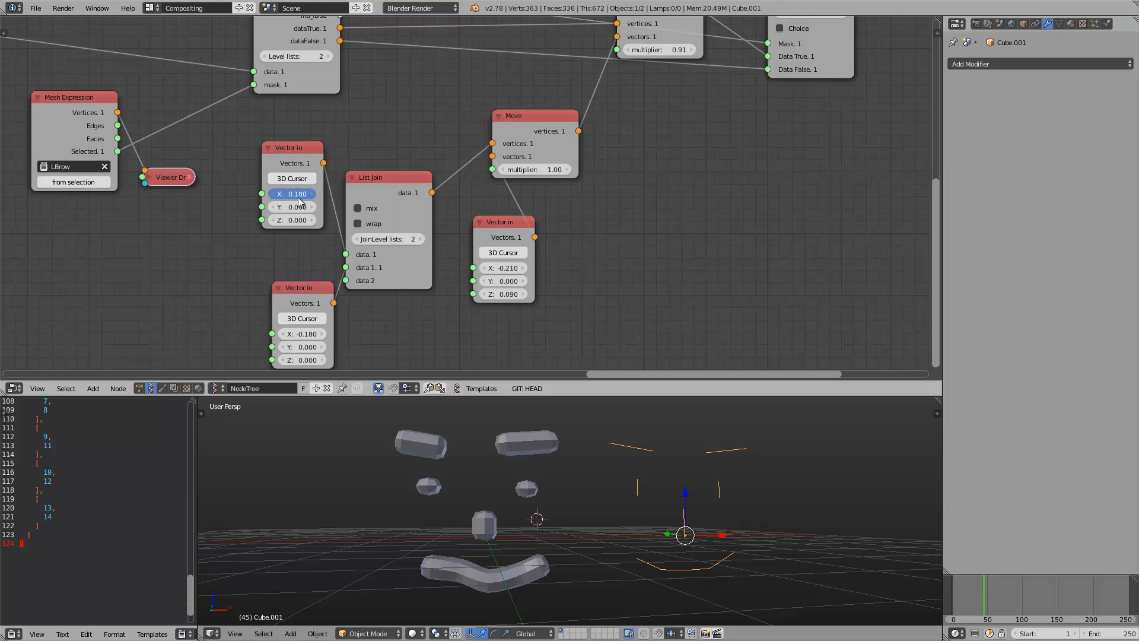
Reduce both general radius values of the Skin Mesher to 0.19
scroll(653, 254, down, 3)
scroll(657, 255, up, 1)
middle_drag(775, 216, 458, 240)
mouse_move(571, 197)
middle_down()
mouse_move(375, 280)
mouse_move(318, 363)
middle_up()
scroll(444, 241, up, 2)
scroll(445, 244, up, 1)
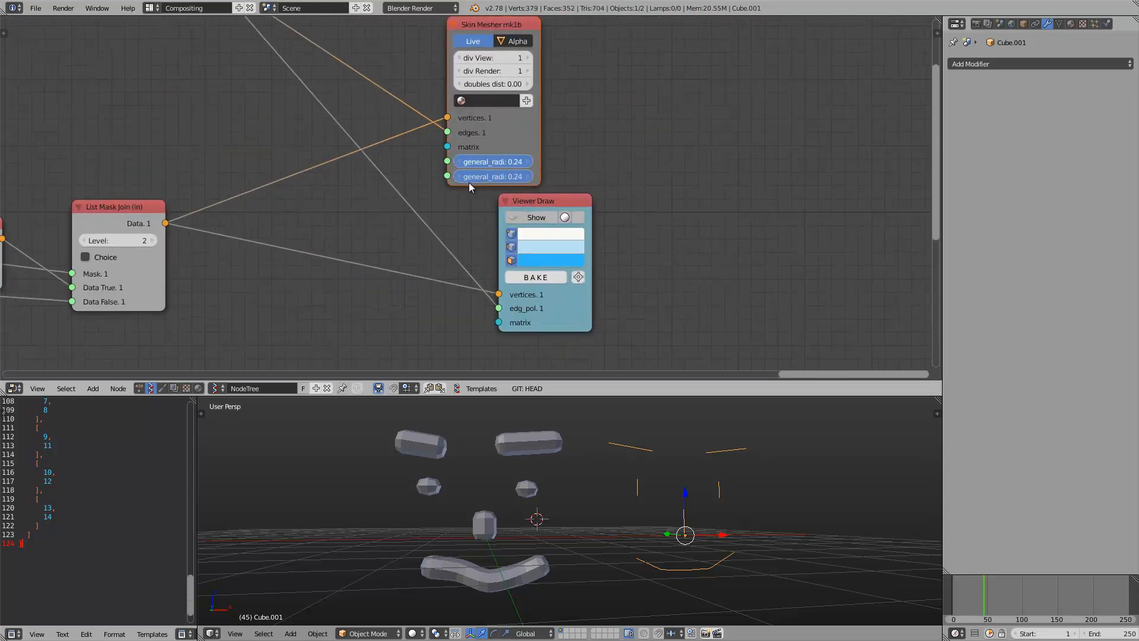
drag(469, 183, 411, 177)
Set the Z of the RBrow Vector in node to -0.195
scroll(415, 173, down, 3)
middle_drag(167, 223, 556, 208)
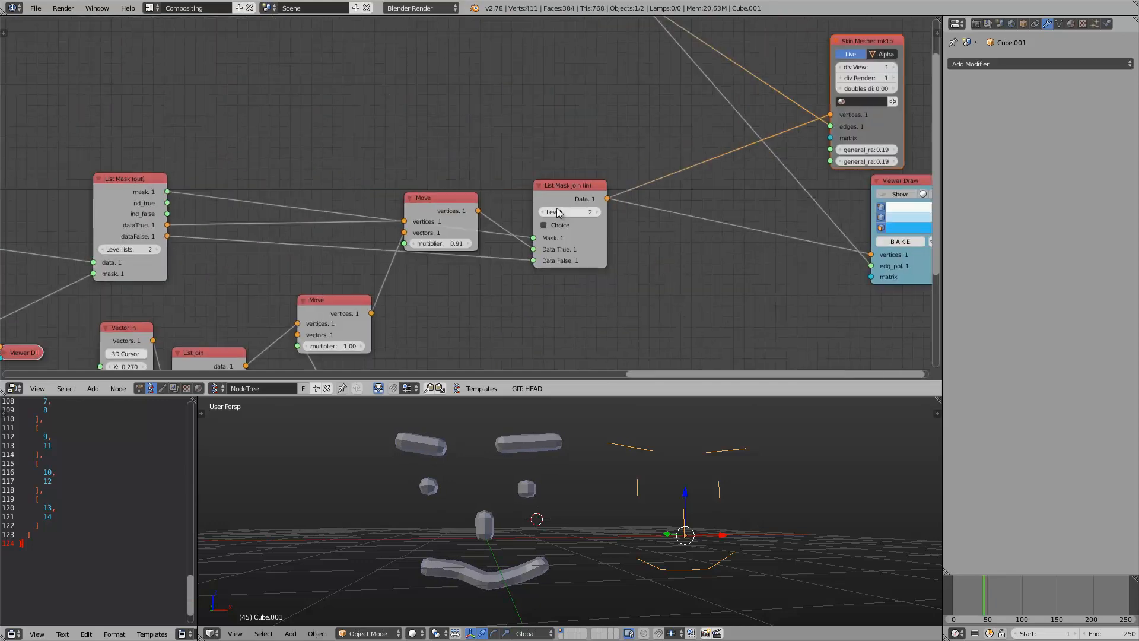
middle_drag(212, 190, 735, 178)
middle_drag(146, 205, 761, 139)
middle_drag(458, 189, 492, 166)
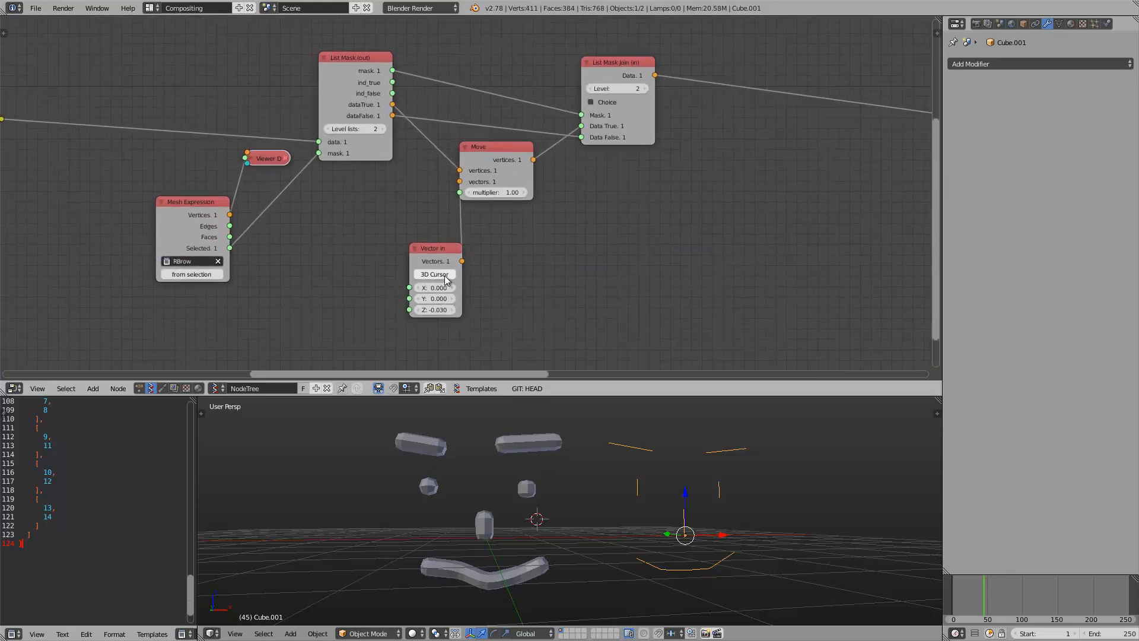
drag(437, 311, 401, 314)
Duplicate the LBrow offset group: both joined Vector in nodes, the List Join, the lower Move and its Vector in
scroll(572, 258, down, 1)
scroll(572, 258, down, 1)
middle_drag(826, 263, 146, 210)
scroll(288, 198, up, 4)
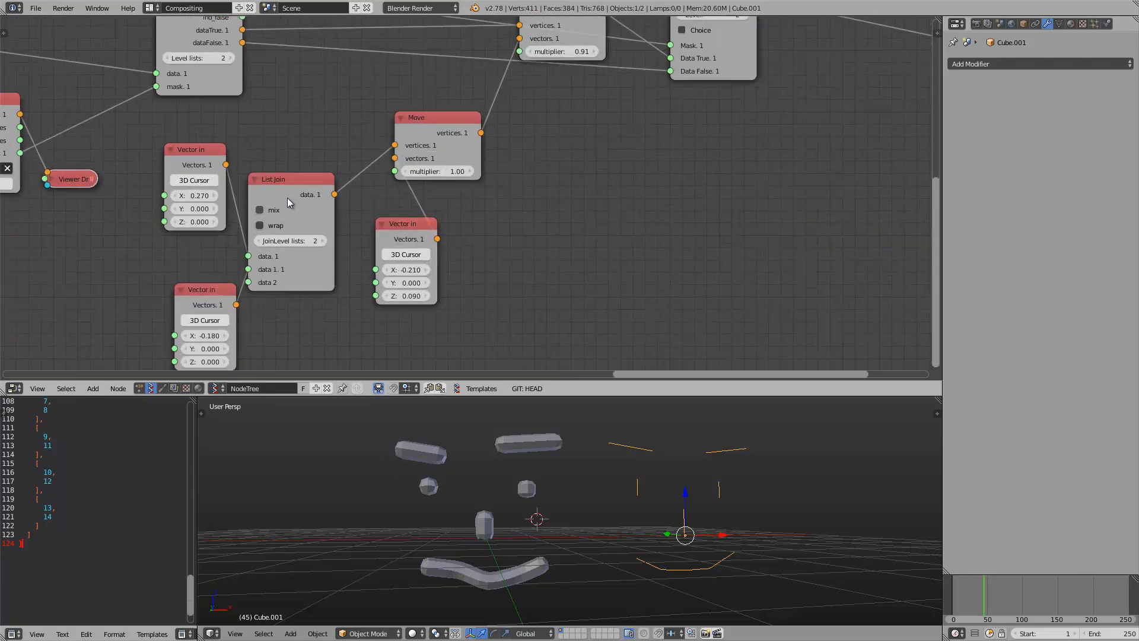
scroll(355, 205, down, 2)
middle_drag(354, 205, 409, 200)
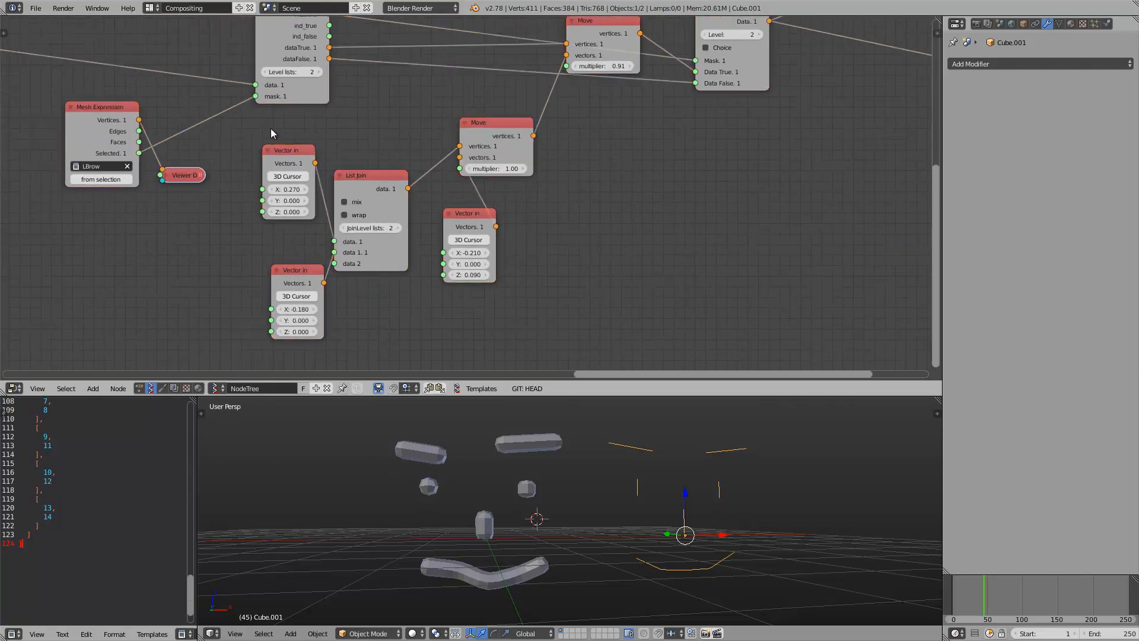
drag(264, 129, 514, 331)
scroll(477, 291, down, 4)
middle_drag(469, 290, 595, 291)
key(shift+d)
click(174, 354)
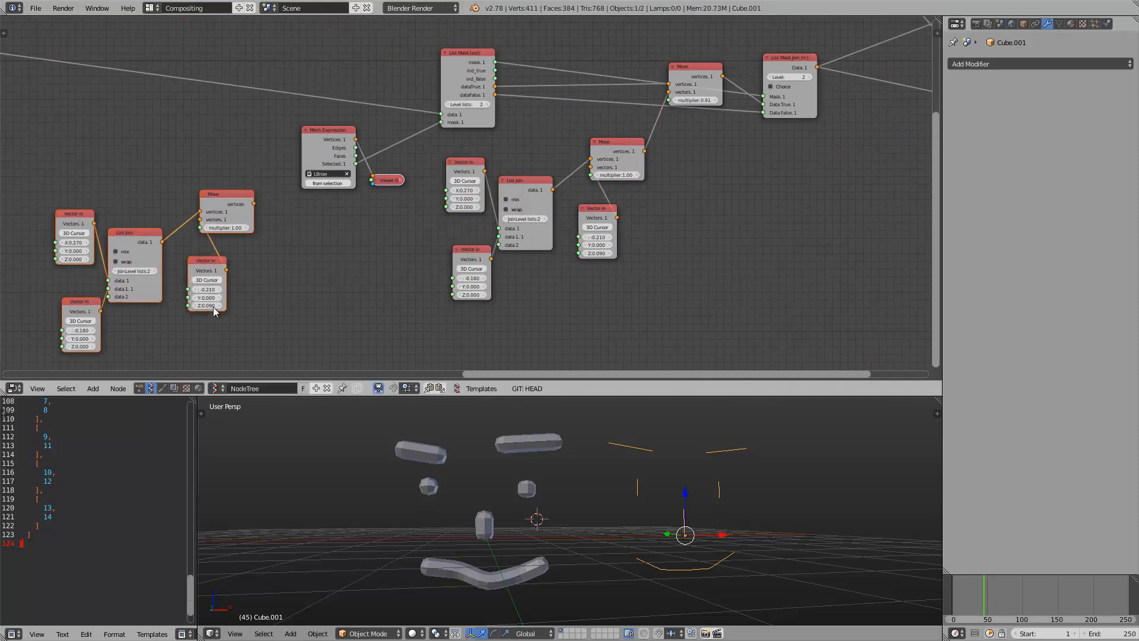
Place the duplicated offset group below the RBrow Move node
middle_drag(212, 307, 468, 302)
scroll(486, 291, down, 2)
key(g)
click(180, 326)
middle_drag(212, 258, 466, 279)
scroll(467, 279, up, 4)
Link the duplicated Move's vertices output to the RBrow Move's vectors input and delete the old RBrow Vector in node
drag(456, 263, 393, 121)
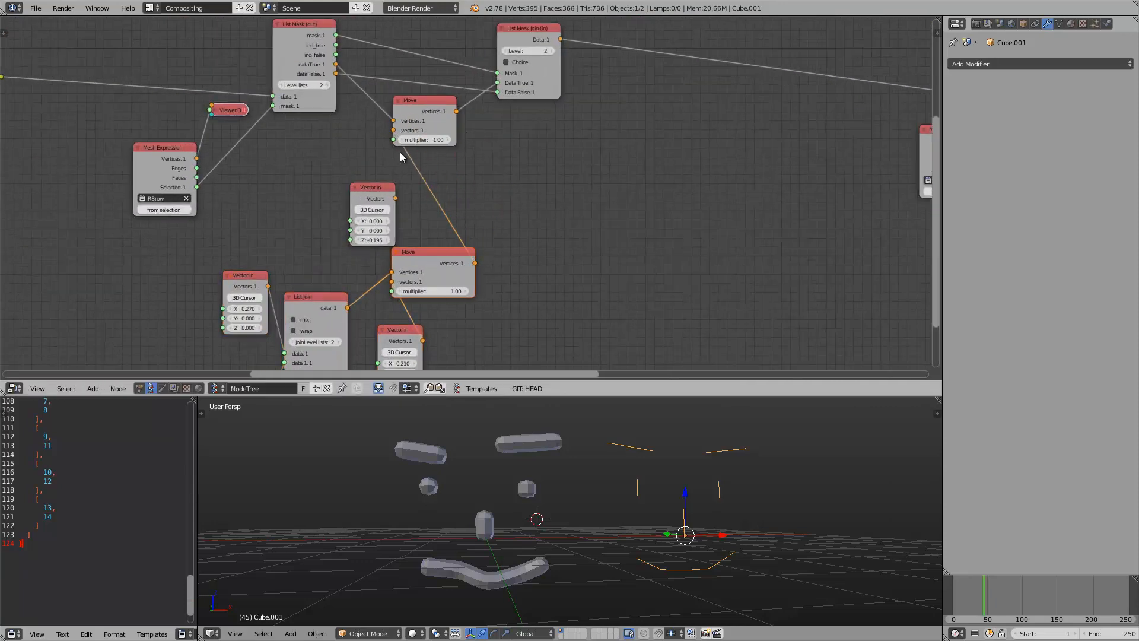
key(x)
drag(428, 256, 414, 234)
scroll(216, 293, up, 2)
middle_drag(240, 328, 239, 211)
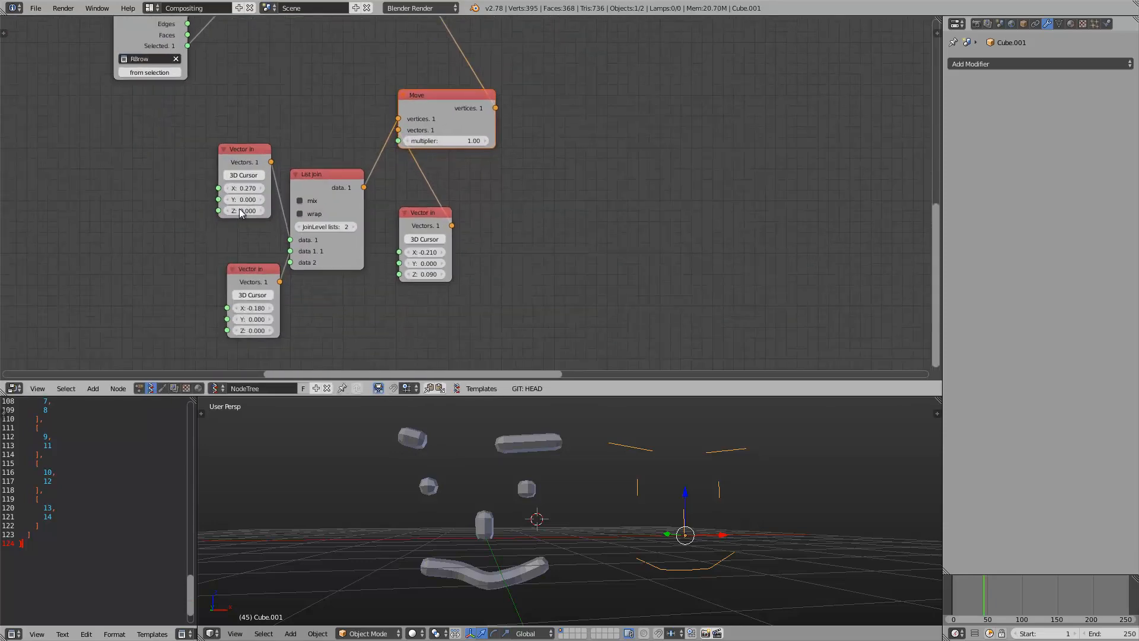
Set the duplicated RBrow group's joined Vector in X values to -0.240 and 0.240, and its lower Move's vector X to 0.240
drag(239, 187, 233, 187)
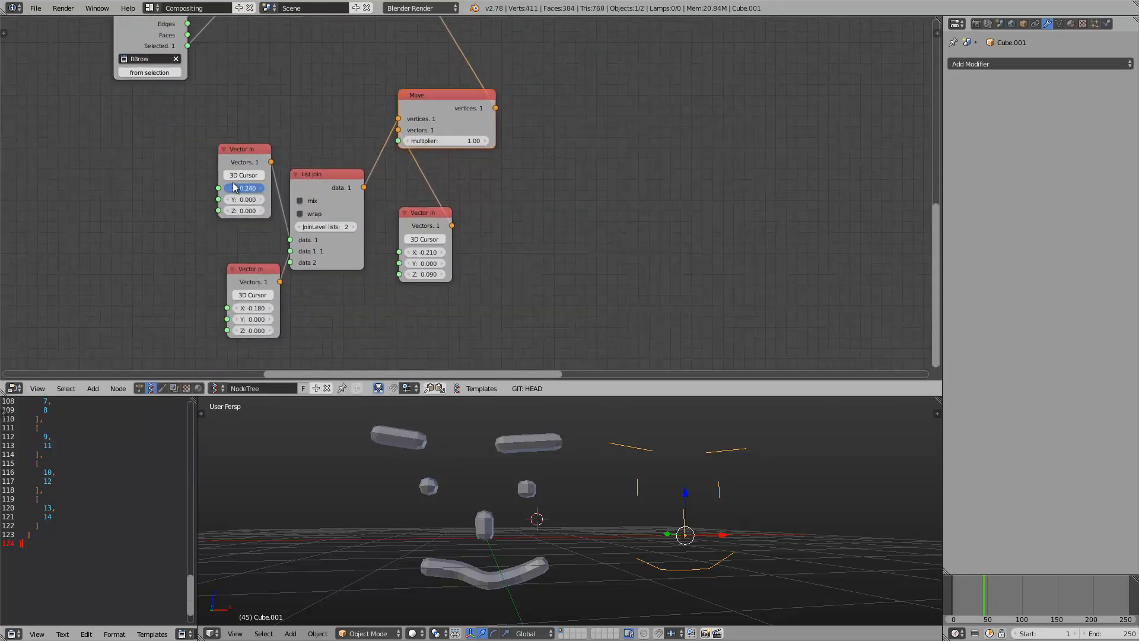
drag(262, 308, 268, 311)
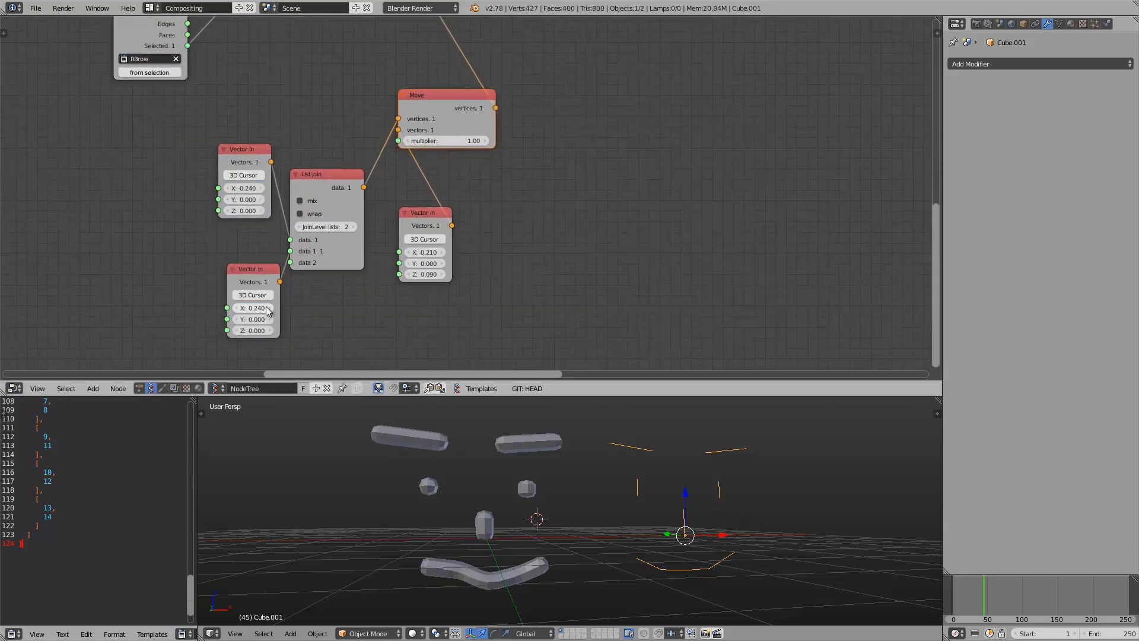
drag(419, 256, 426, 255)
middle_drag(422, 222, 410, 250)
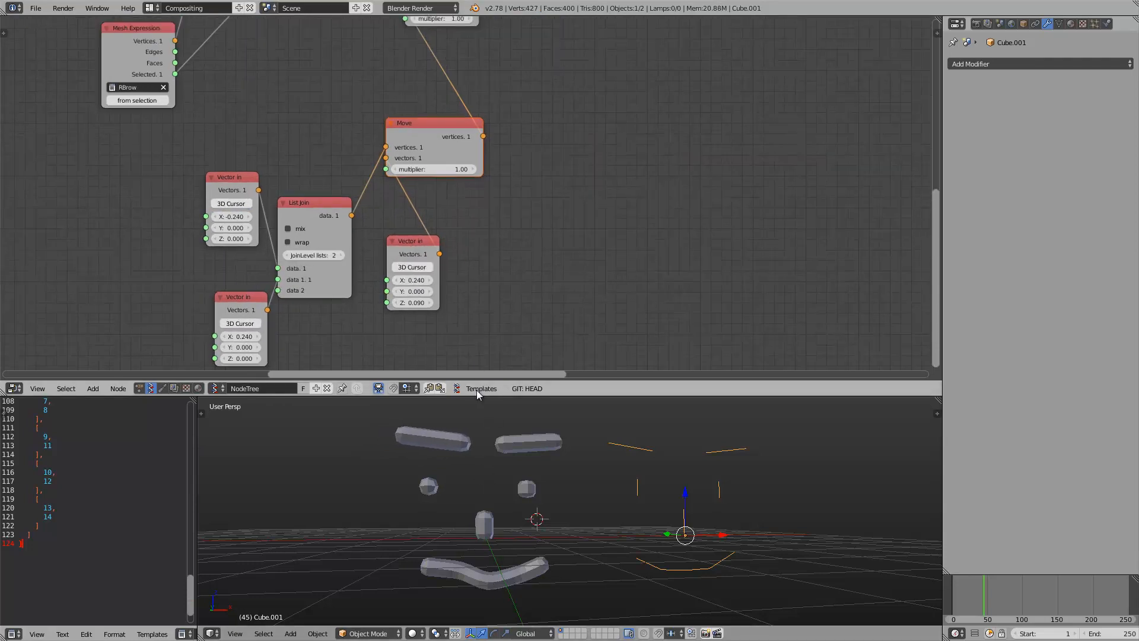
middle_drag(466, 357, 477, 350)
scroll(441, 318, down, 1)
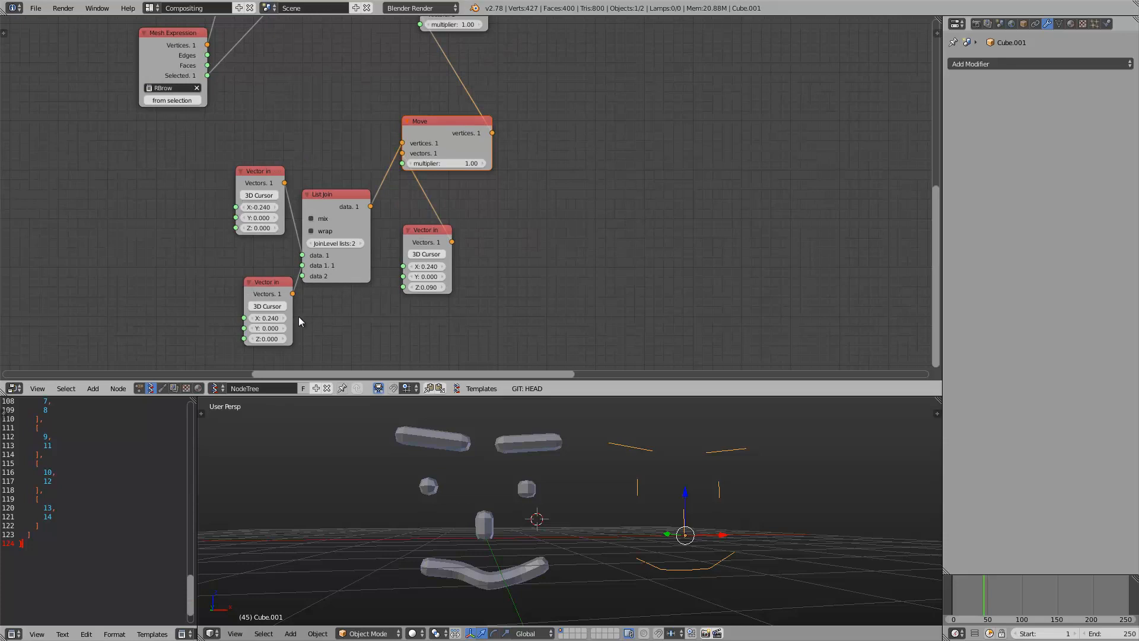
Set the RBrow group's joined Vector in X values to -0.420 for the upper and 0.030 for the lower, and save the file
drag(274, 321, 262, 321)
drag(258, 210, 261, 210)
key(ctrl+s)
click(369, 283)
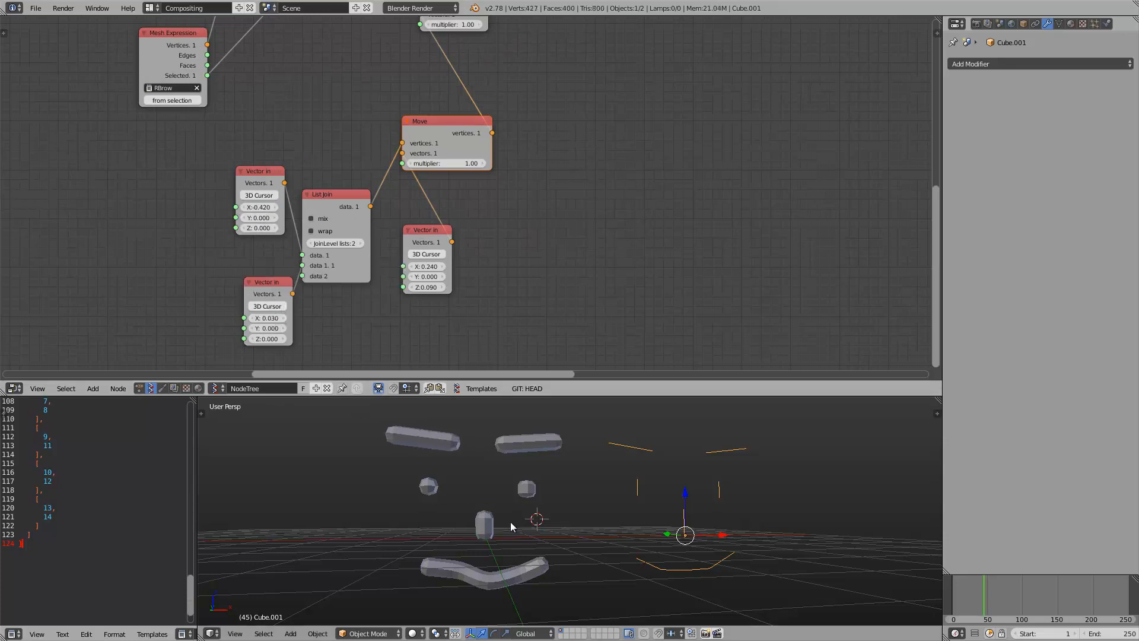
Set the multiplier of the mouth's Move node to 1.00
middle_drag(510, 522, 510, 511)
scroll(325, 233, down, 3)
middle_drag(324, 238, 542, 297)
middle_drag(261, 237, 531, 236)
middle_drag(184, 235, 460, 265)
scroll(425, 203, up, 3)
middle_drag(378, 121, 313, 220)
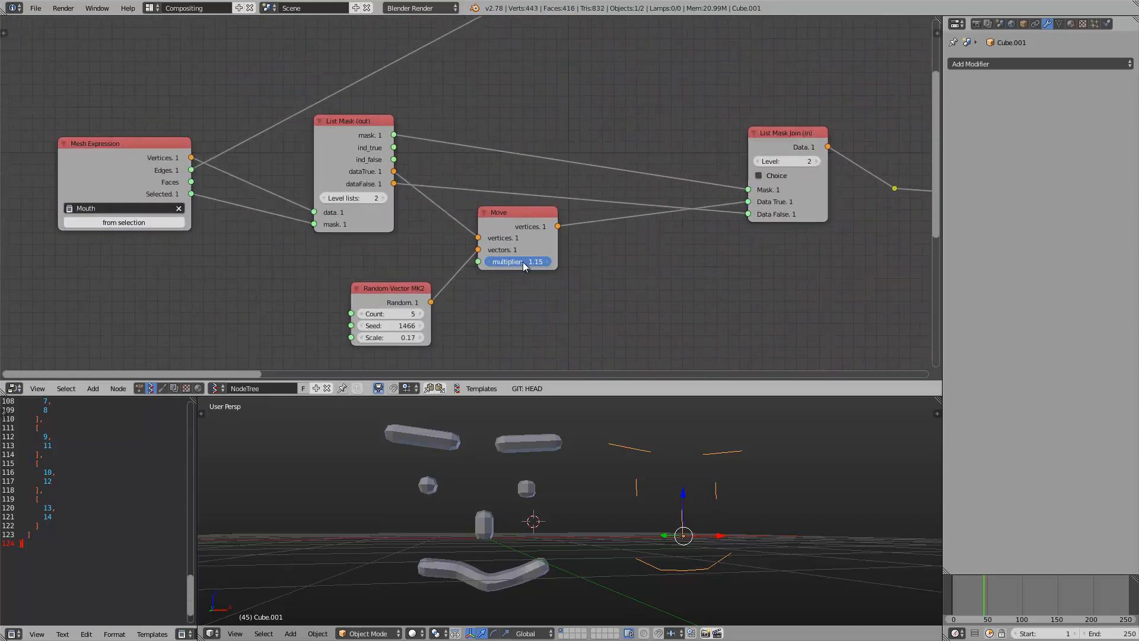
drag(524, 264, 520, 262)
Vary the seed of the mouth's Random Vector node through 1713, 1794 and 1937
drag(400, 332, 516, 339)
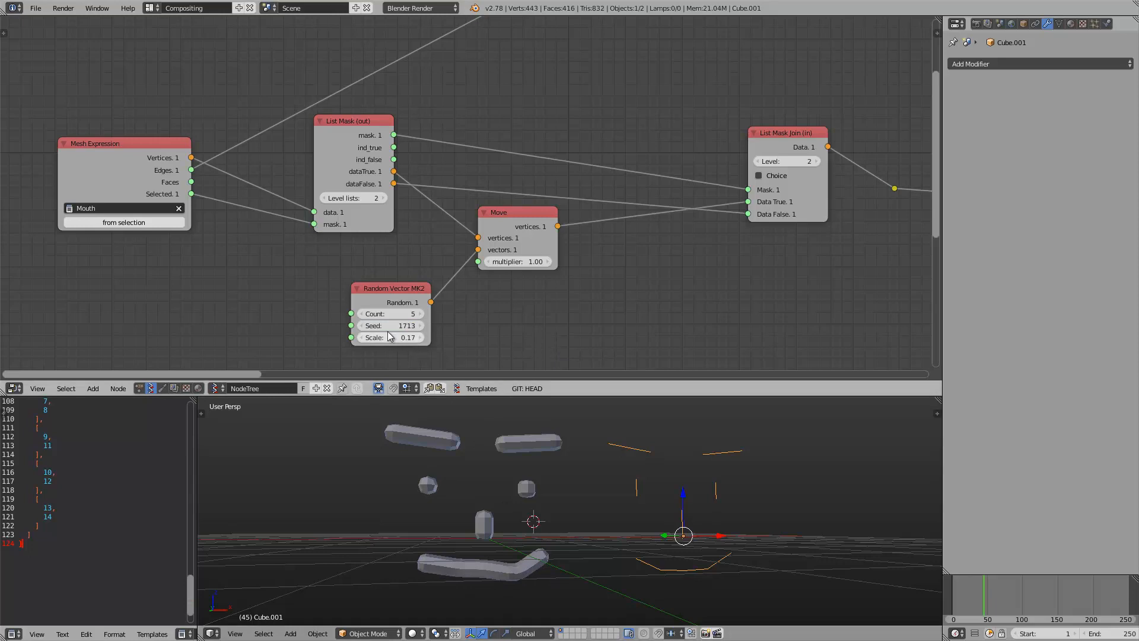
drag(386, 327, 443, 330)
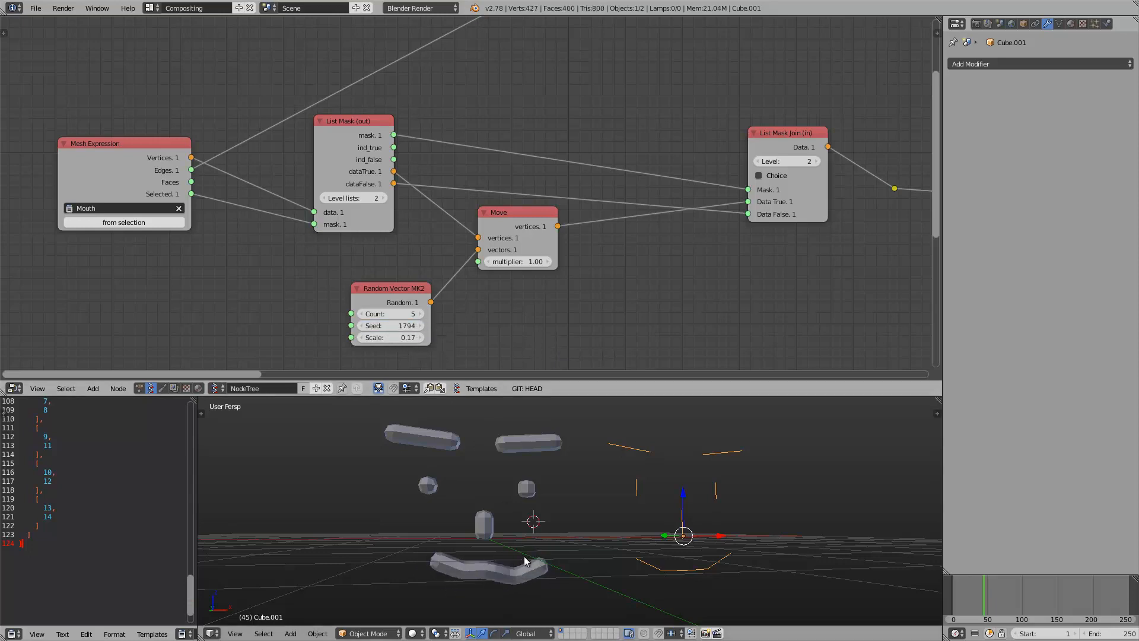
middle_drag(524, 556, 491, 538)
drag(385, 327, 463, 326)
key(ctrl+f)
key(Return)
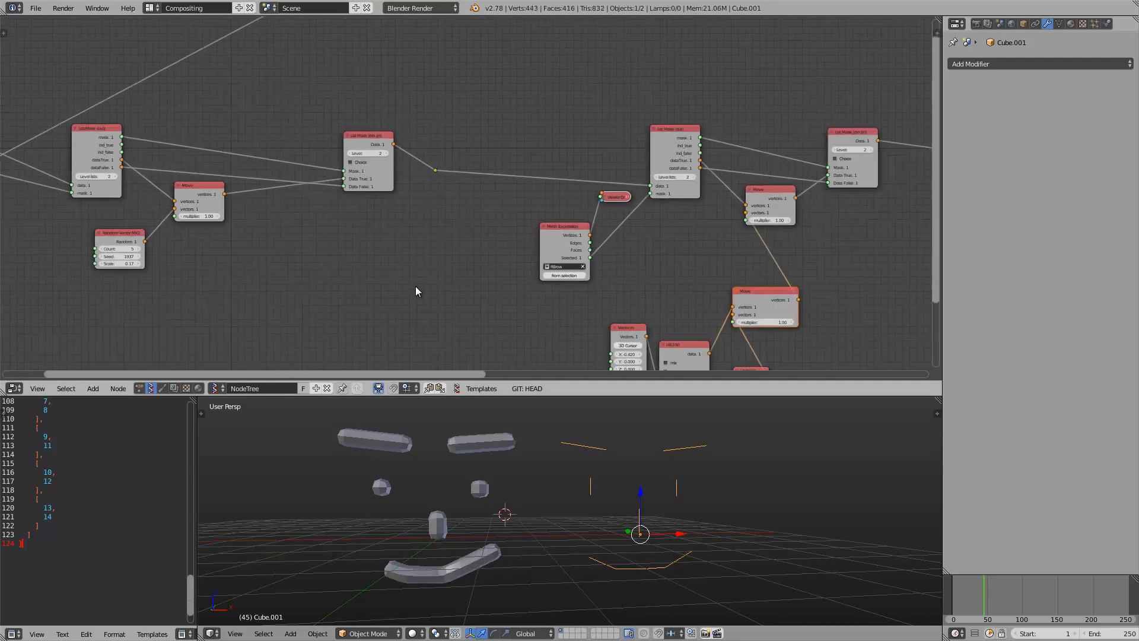
Rearrange the RBrow offset group by moving its two joined Vector in nodes and the List Join closer into line
middle_drag(455, 230, 223, 143)
scroll(402, 258, up, 4)
middle_drag(453, 320, 365, 246)
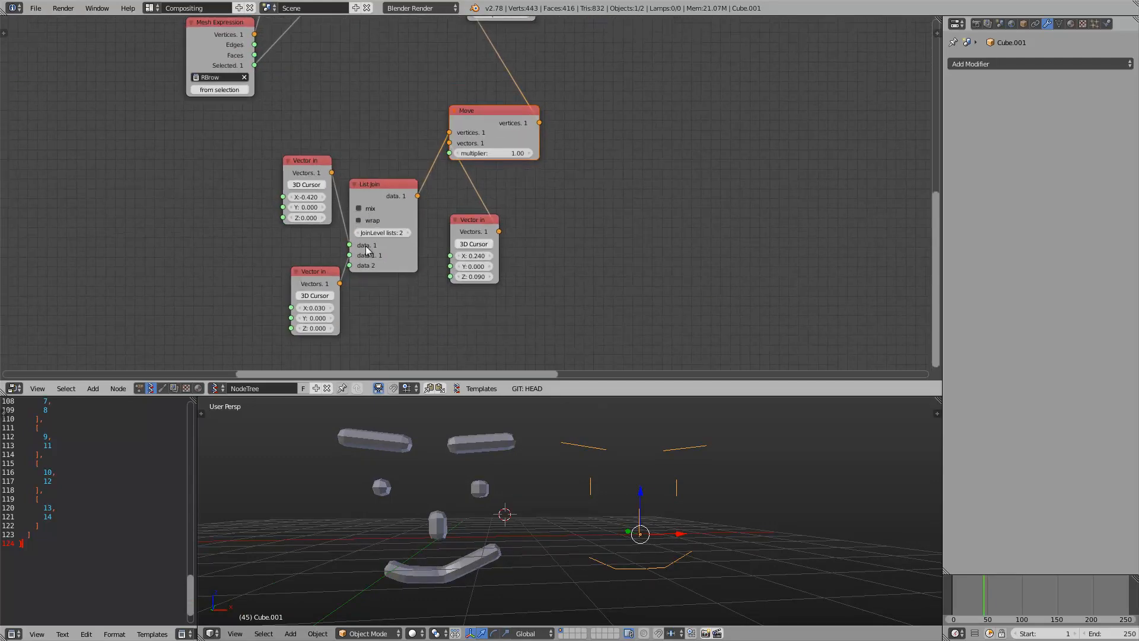
drag(321, 273, 275, 248)
drag(308, 162, 276, 158)
drag(376, 193, 364, 179)
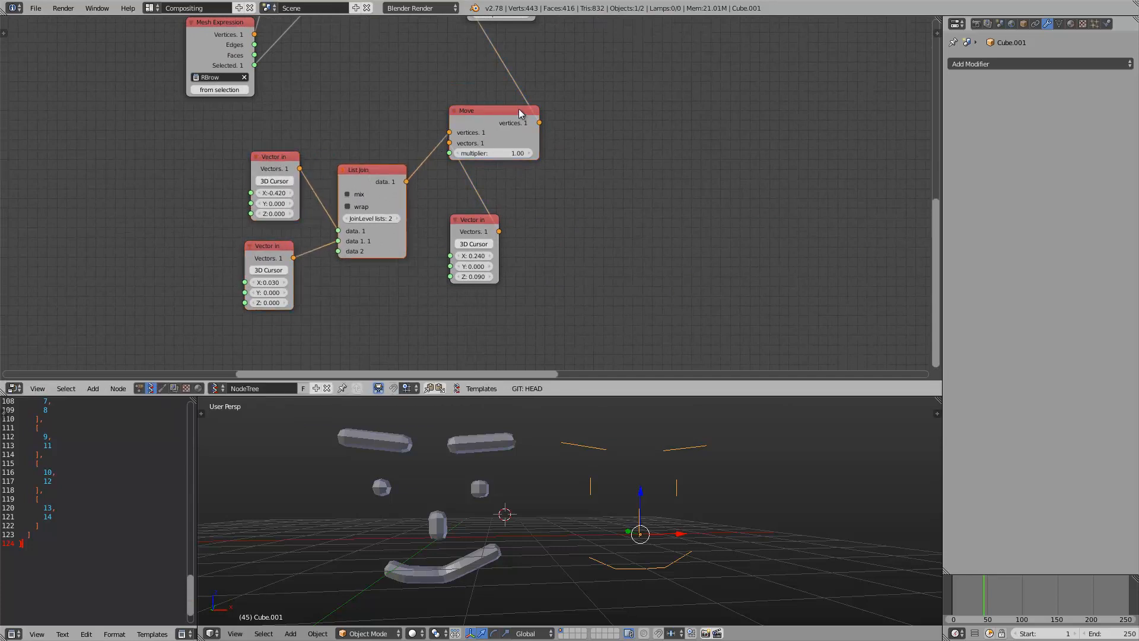
Set the RBrow joined vectors to X -0.540 and to X -0.360, Z -0.090, and the lower LBrow joined vector's Z to -0.390
drag(270, 283, 291, 286)
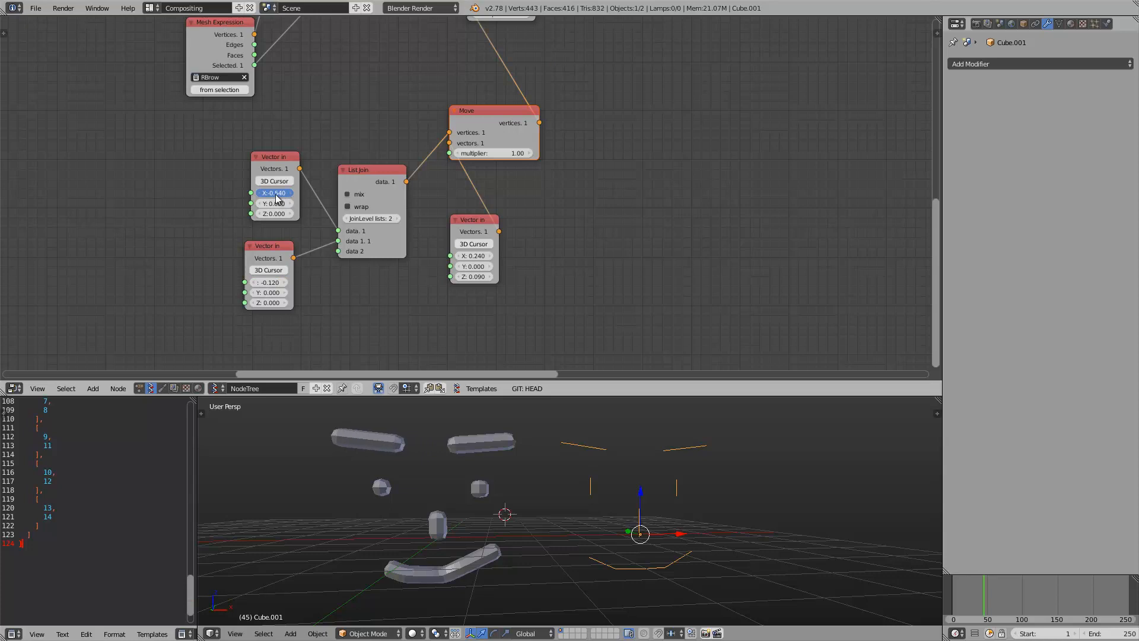
drag(479, 259, 357, 259)
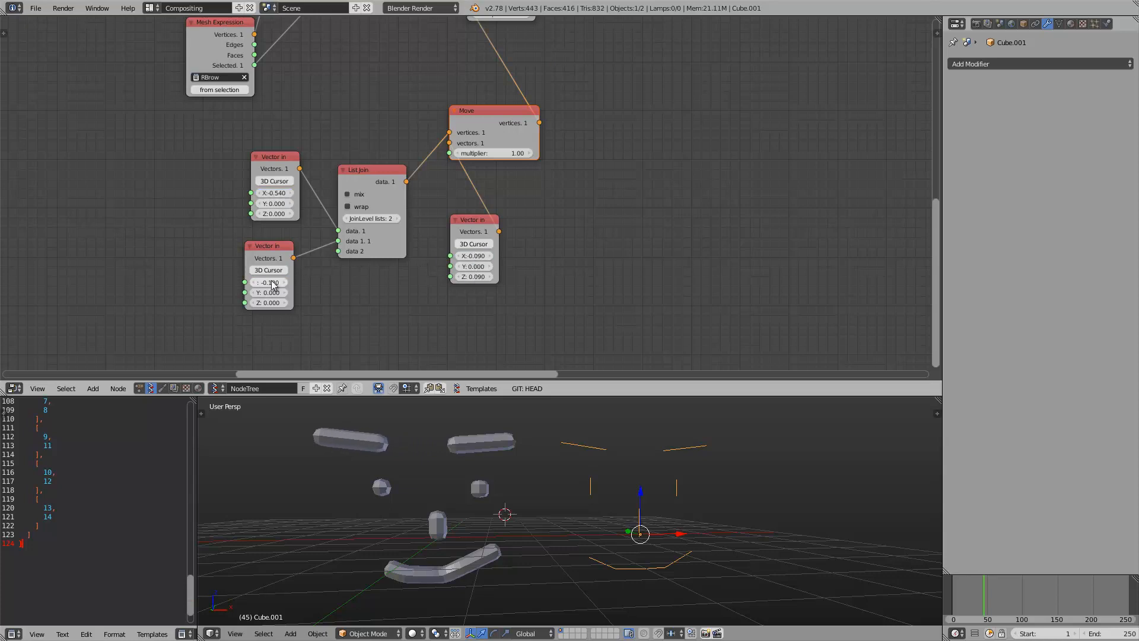
drag(270, 305, 434, 283)
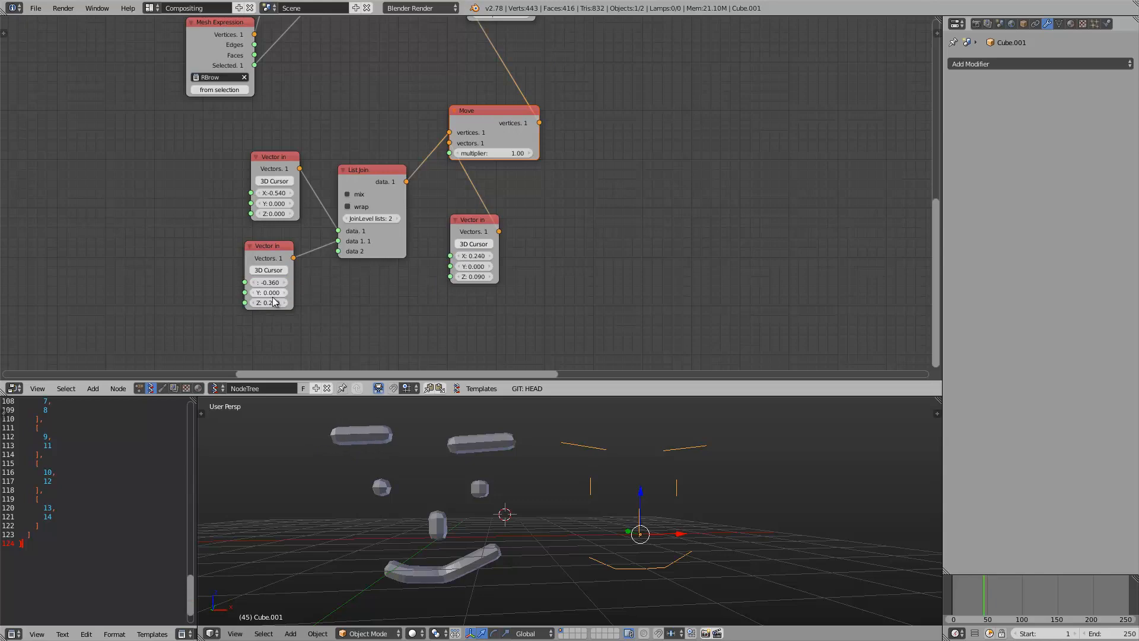
mouse_move(274, 303)
mouse_down()
mouse_move(287, 304)
mouse_move(264, 304)
mouse_up()
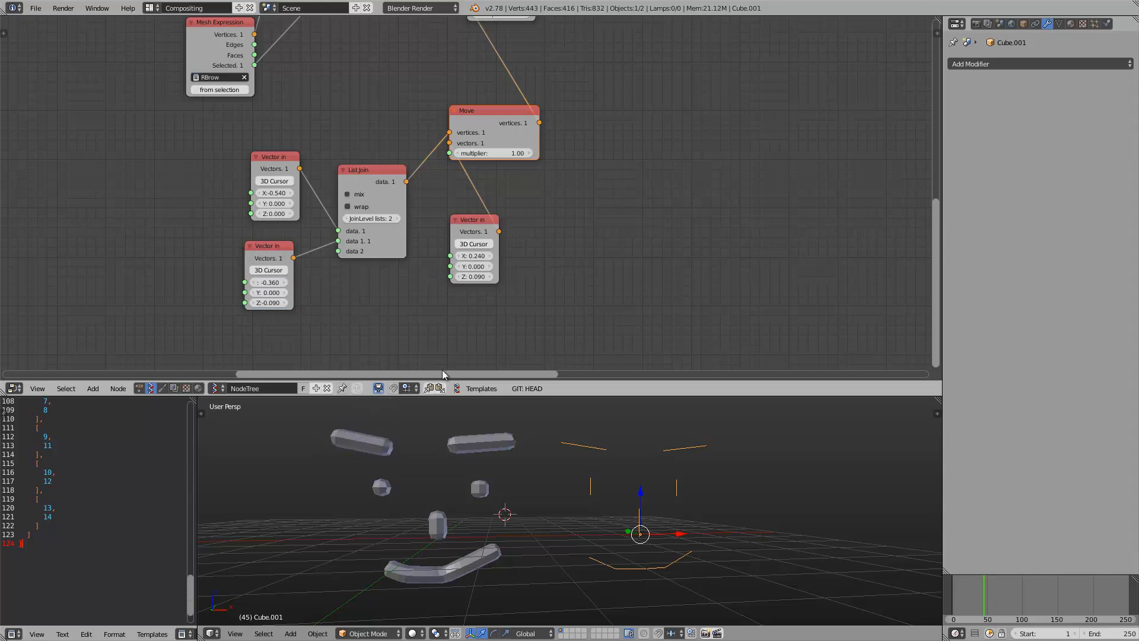
middle_drag(883, 233, 159, 260)
drag(525, 247, 522, 251)
Set the seed of the mouth's Random Vector node to 1989
scroll(529, 189, down, 3)
middle_drag(226, 209, 542, 244)
scroll(348, 178, up, 2)
scroll(398, 197, up, 2)
drag(379, 189, 394, 187)
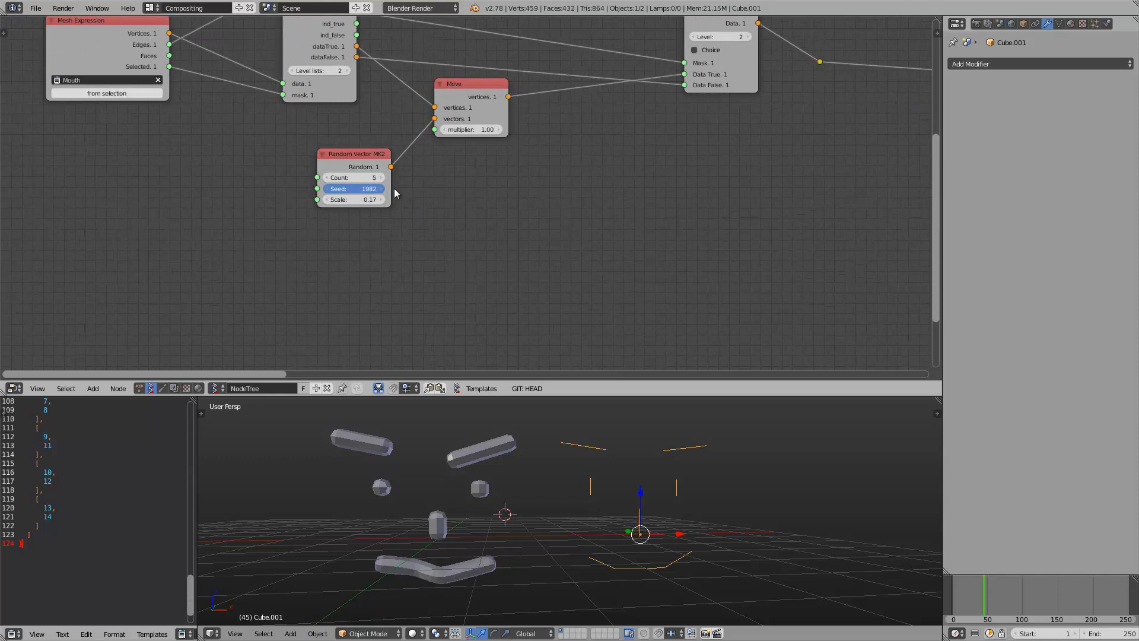
Vary the mouth's random seed to 2183 and 2497, checking the skinned face from different angles
right_click(479, 436)
middle_drag(520, 473, 548, 486)
right_click(659, 461)
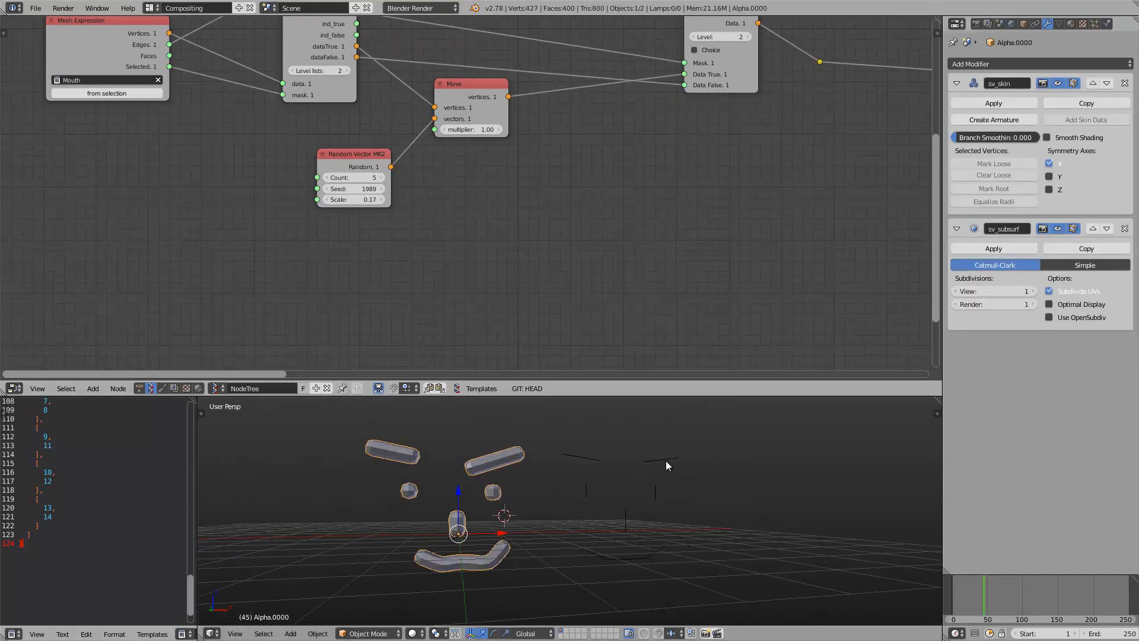
middle_drag(646, 470, 638, 473)
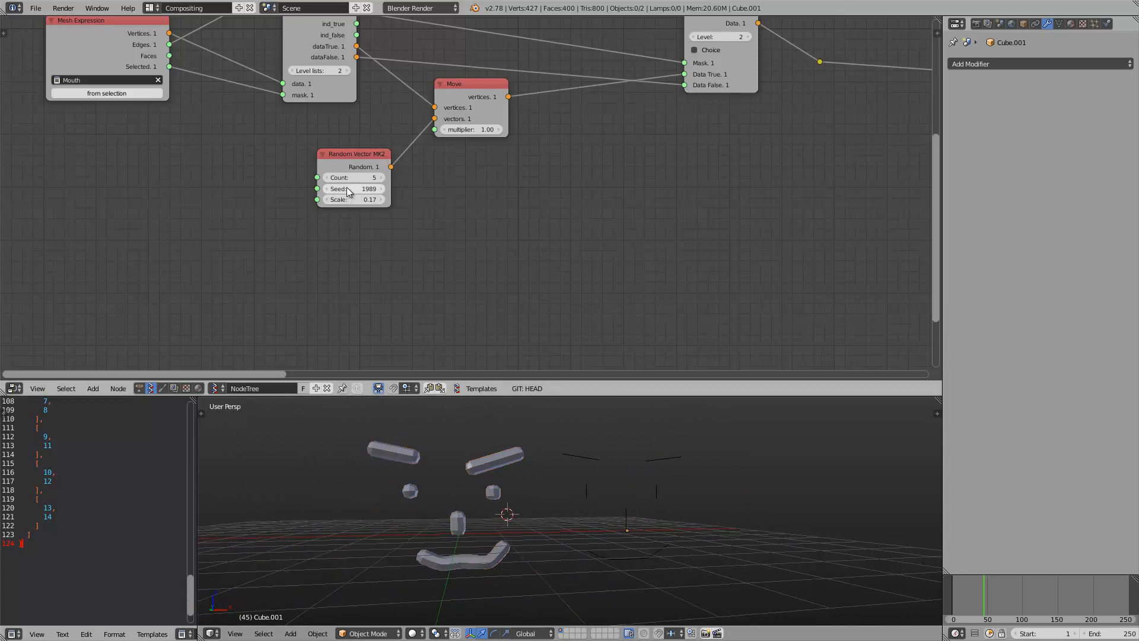
drag(347, 189, 448, 214)
middle_drag(464, 537, 532, 489)
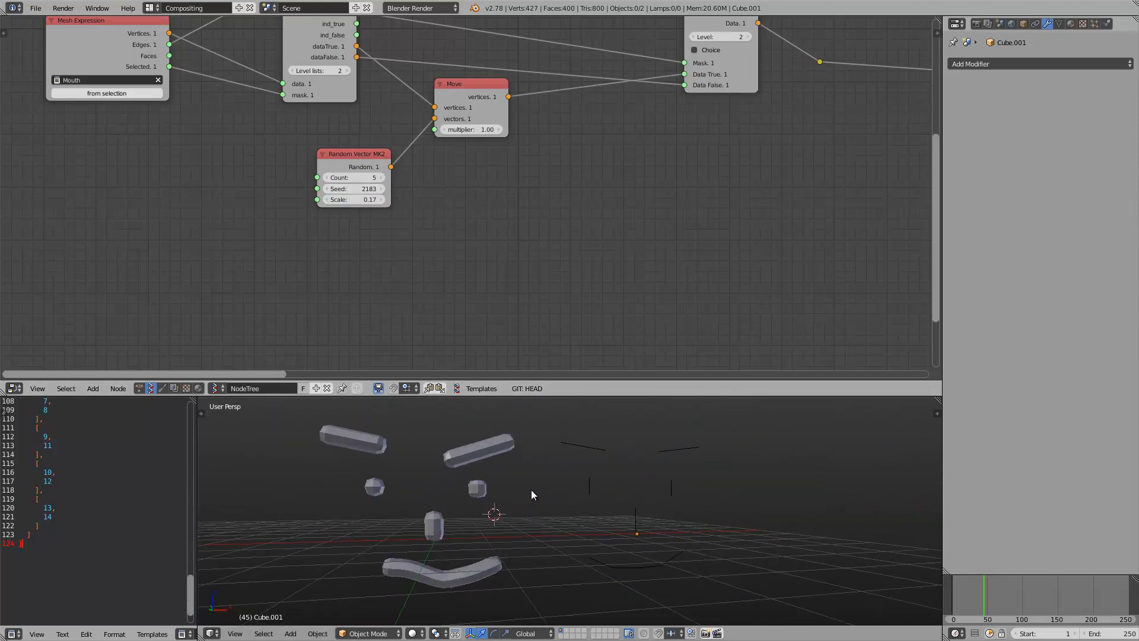
drag(348, 187, 535, 209)
Select the skinned face object and all nodes, and examine the chain running from the mouth through the brow groups
right_click(374, 493)
middle_drag(883, 273, 543, 266)
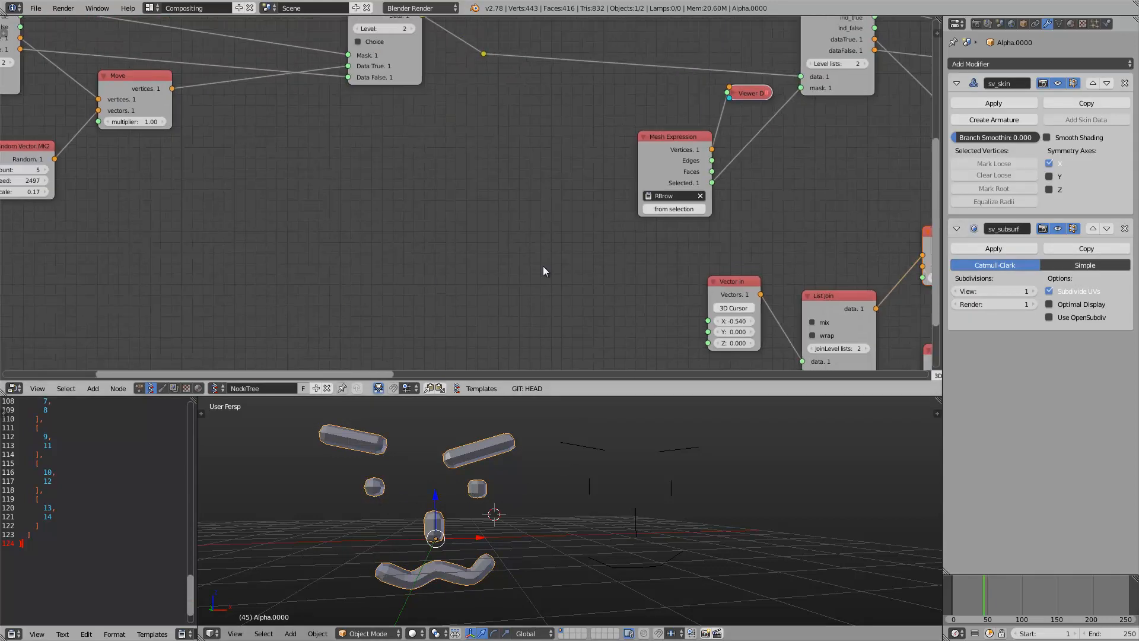
scroll(552, 265, down, 2)
middle_drag(854, 255, 295, 285)
key(a)
middle_drag(766, 231, 429, 248)
middle_drag(443, 543, 438, 545)
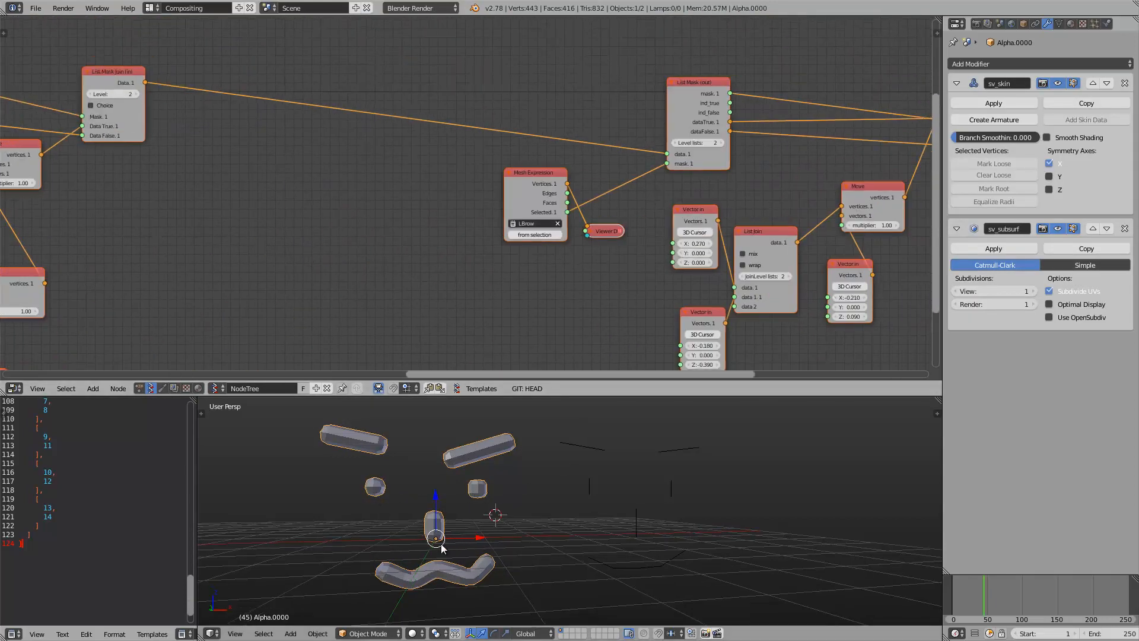
key(a)
Move the Skin Mesher and Viewer Draw nodes apart at the end of the node tree
middle_drag(718, 198, 461, 196)
scroll(461, 195, up, 1)
middle_drag(890, 196, 449, 209)
scroll(450, 209, up, 2)
middle_drag(538, 45, 441, 172)
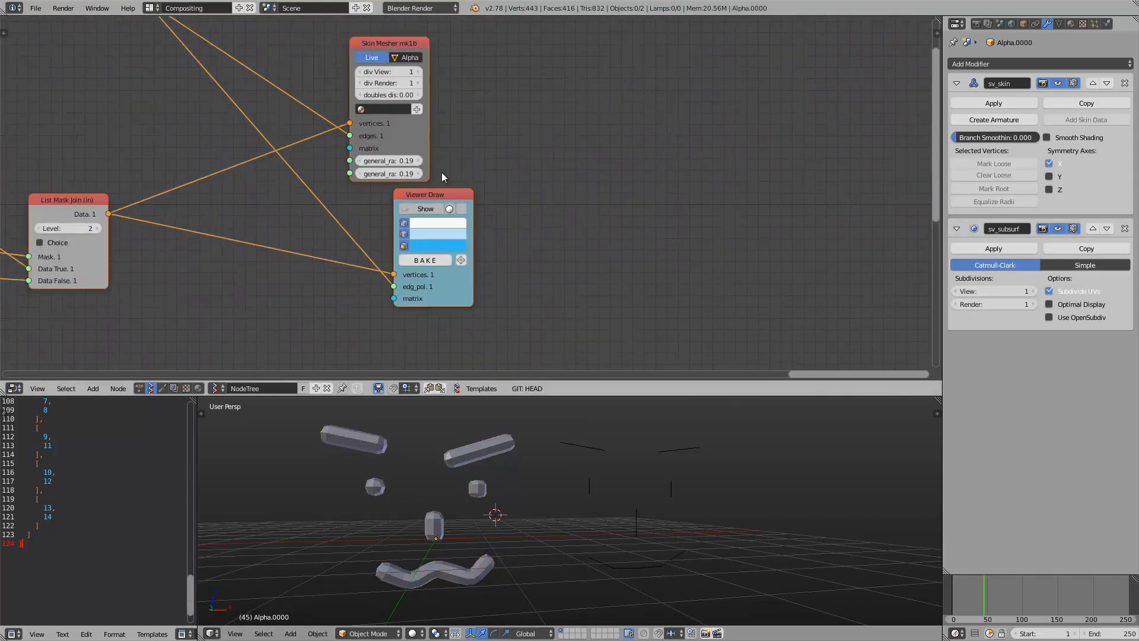
drag(410, 130, 516, 88)
drag(444, 197, 444, 233)
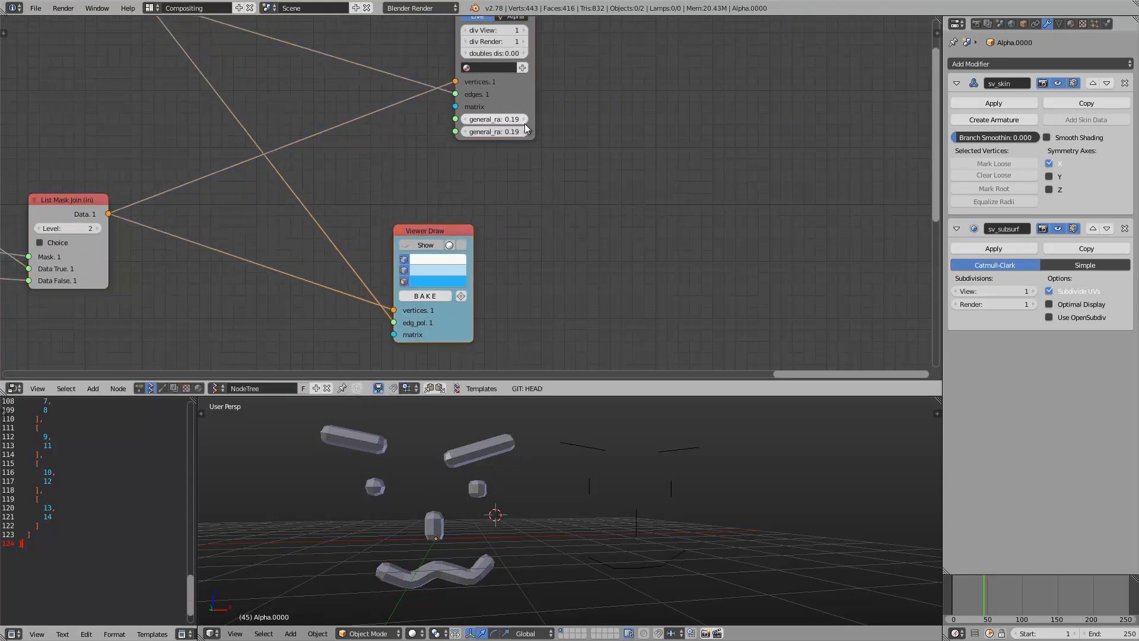
Set both general radius values of the Skin Mesher to 0.10
drag(515, 119, 618, 138)
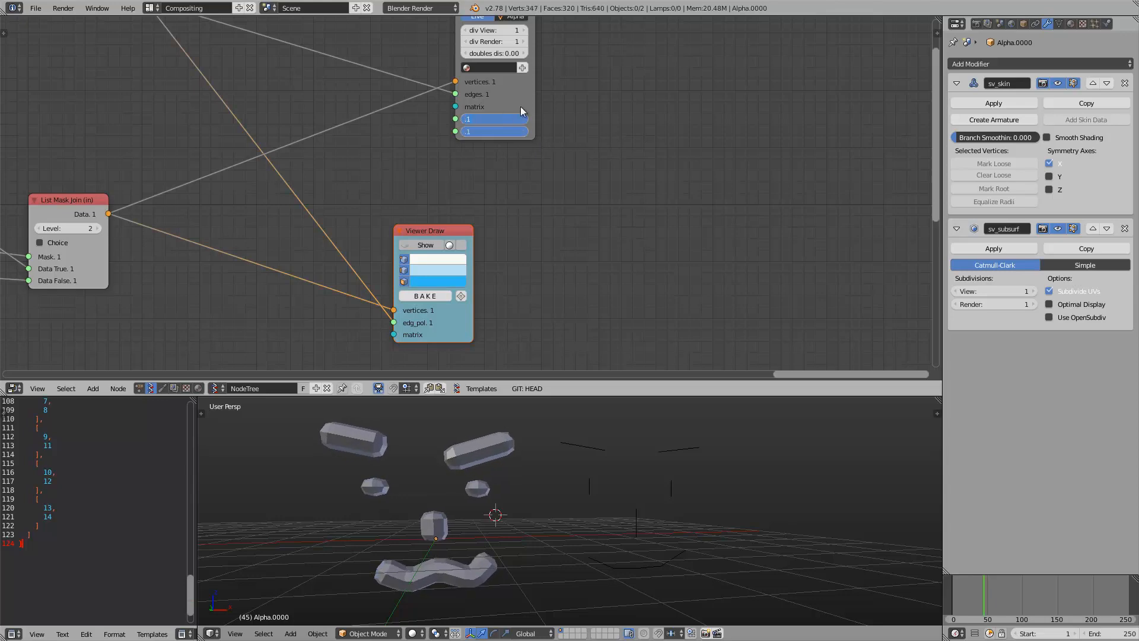
key(Return)
scroll(272, 324, down, 1)
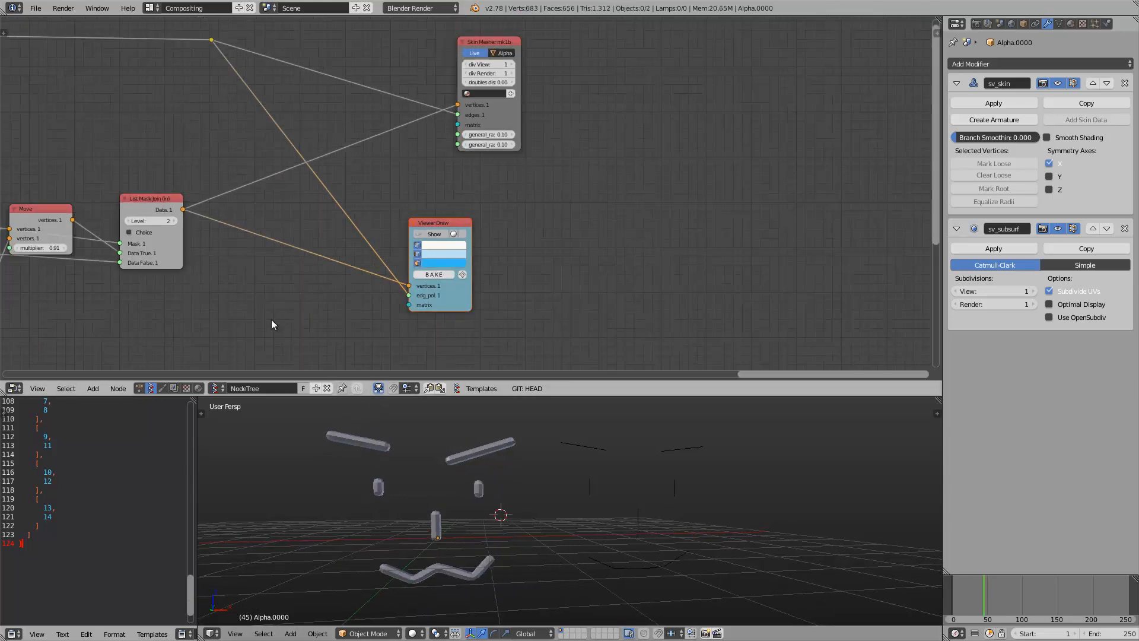
Select the original wire face object Cube.001 and save the file
middle_drag(272, 321, 593, 282)
scroll(305, 328, down, 2)
key(a)
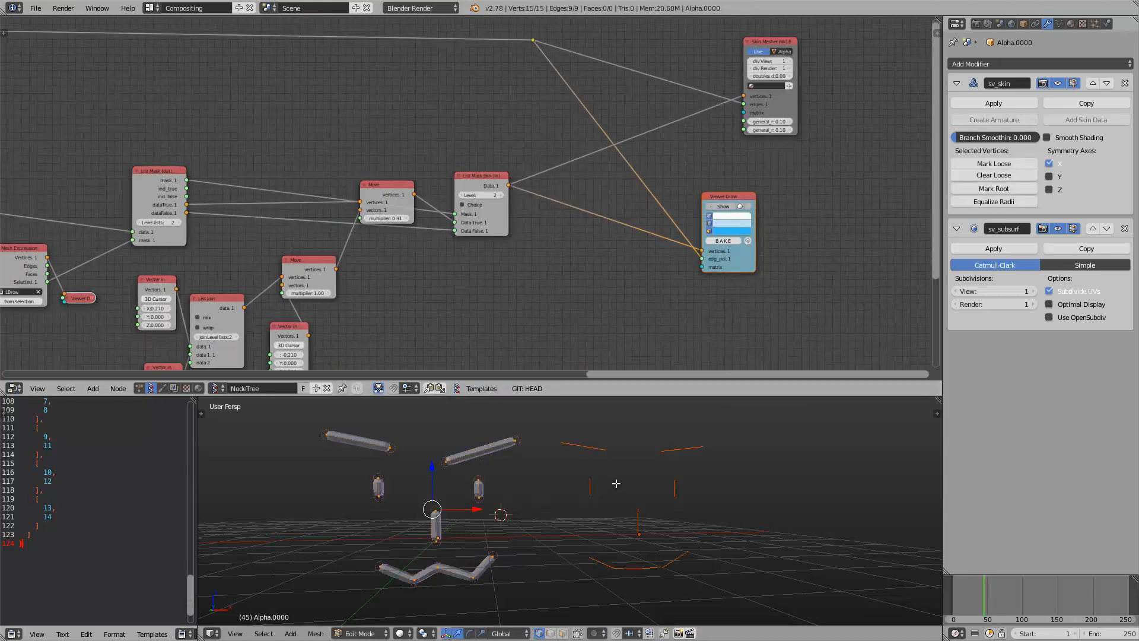
shift+middle_drag(599, 463, 553, 459)
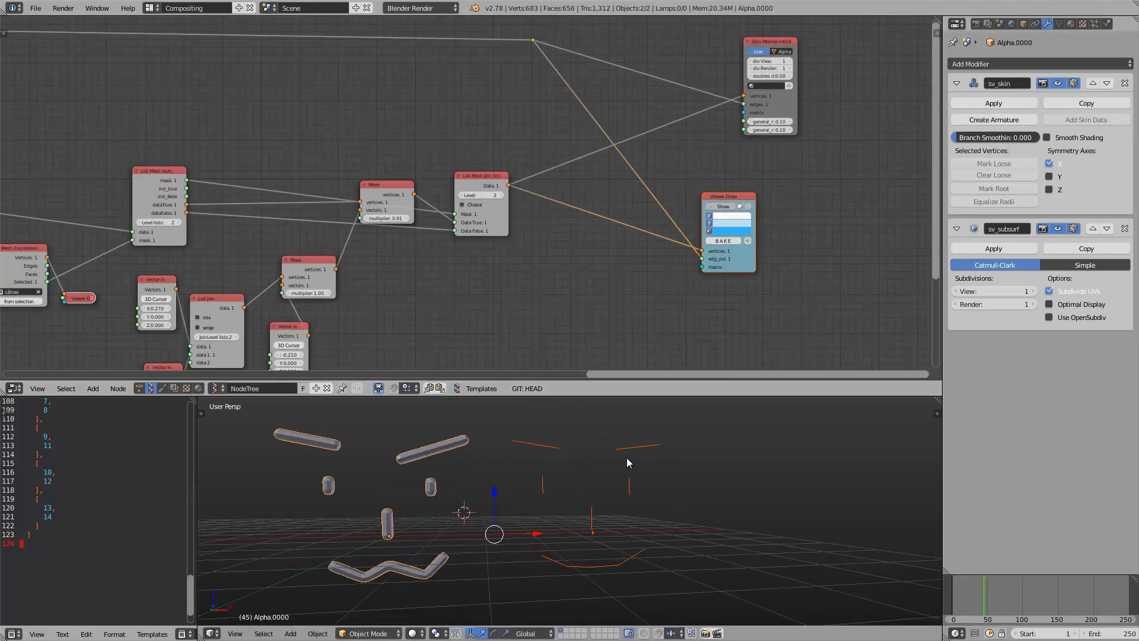
right_click(640, 447)
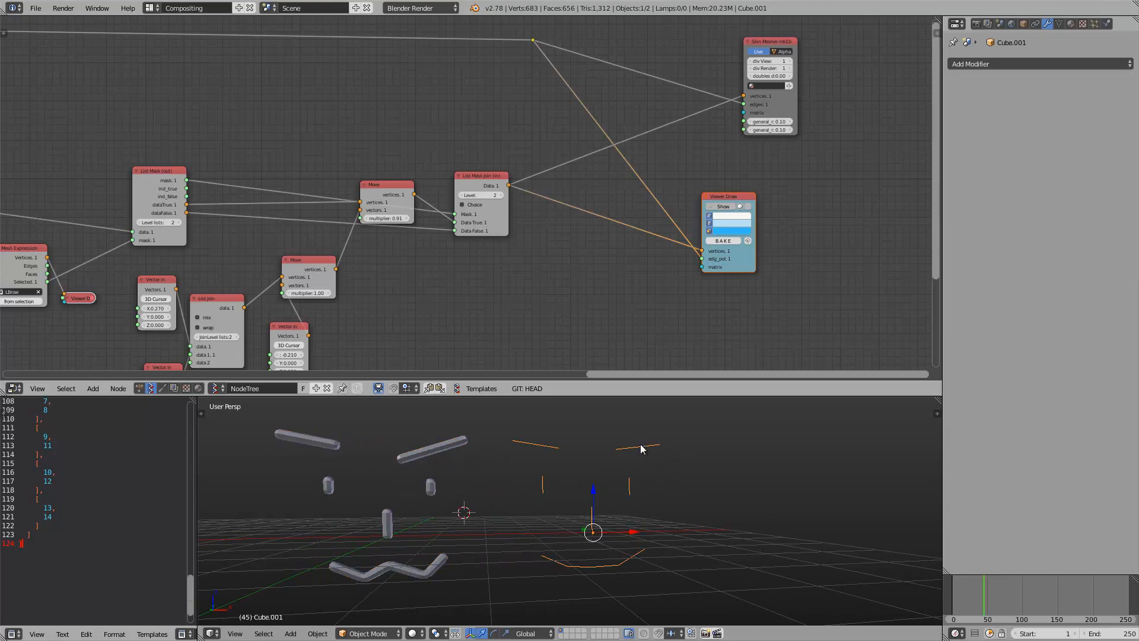
key(ctrl+s)
click(609, 483)
Move the Mouth Mesh Expression node slightly farther from its List Mask node and save the file
scroll(325, 208, down, 4)
middle_drag(325, 208, 620, 198)
middle_drag(436, 214, 623, 208)
middle_drag(395, 208, 594, 207)
middle_drag(62, 187, 491, 177)
scroll(314, 172, up, 2)
drag(261, 166, 242, 146)
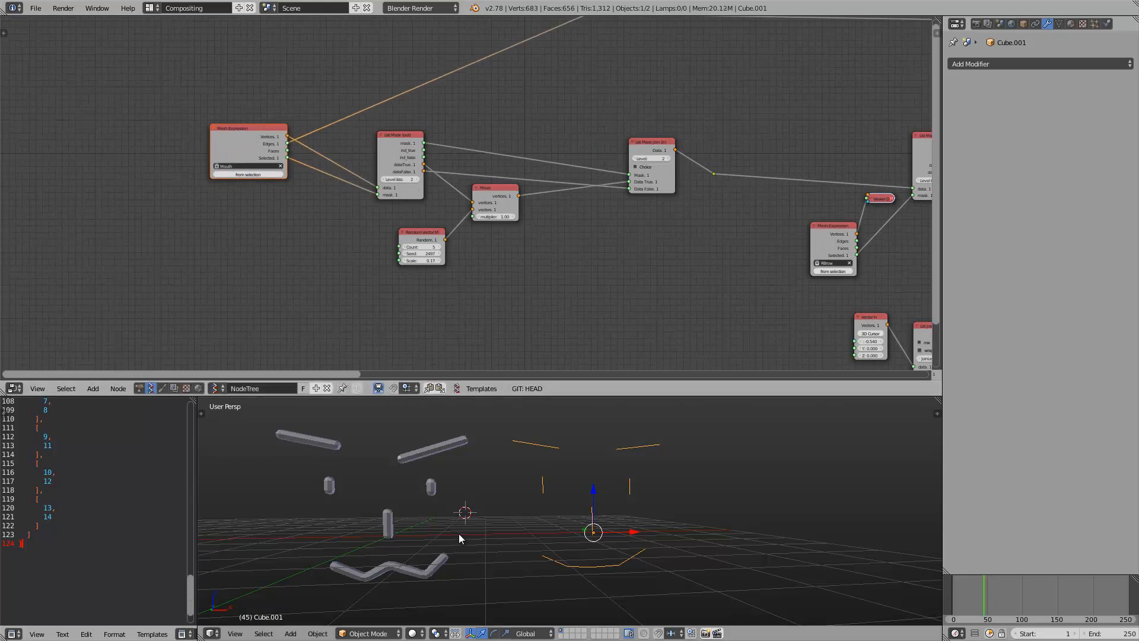
key(ctrl+s)
click(448, 537)
Vary the seed of the mouth's Random Vector node to 2663 and finally 2678
scroll(364, 200, up, 3)
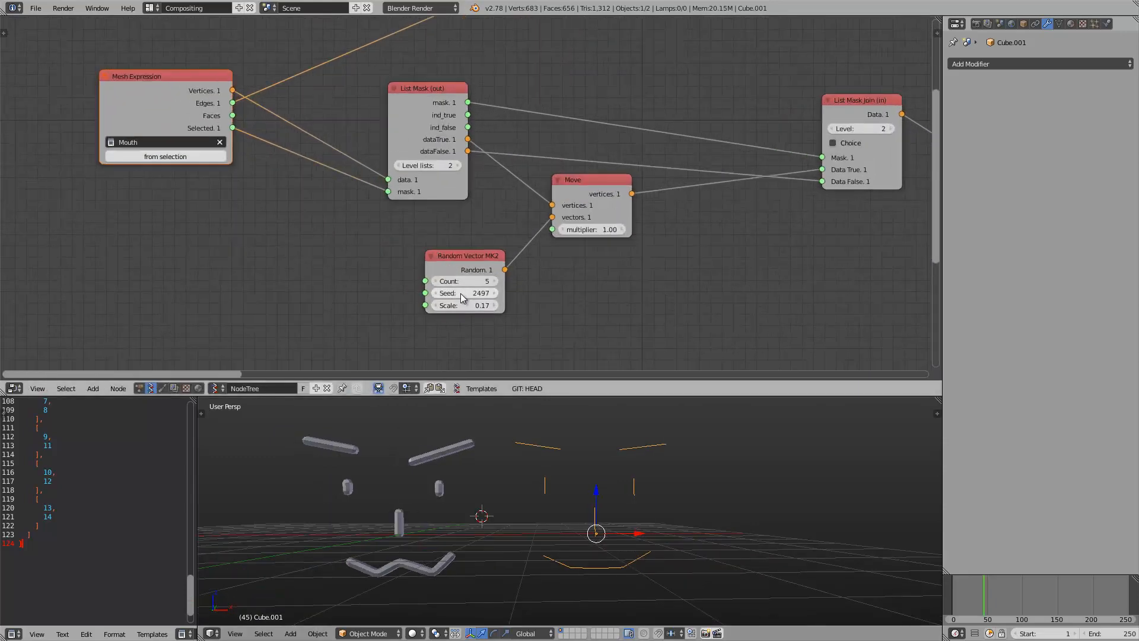
drag(461, 293, 549, 297)
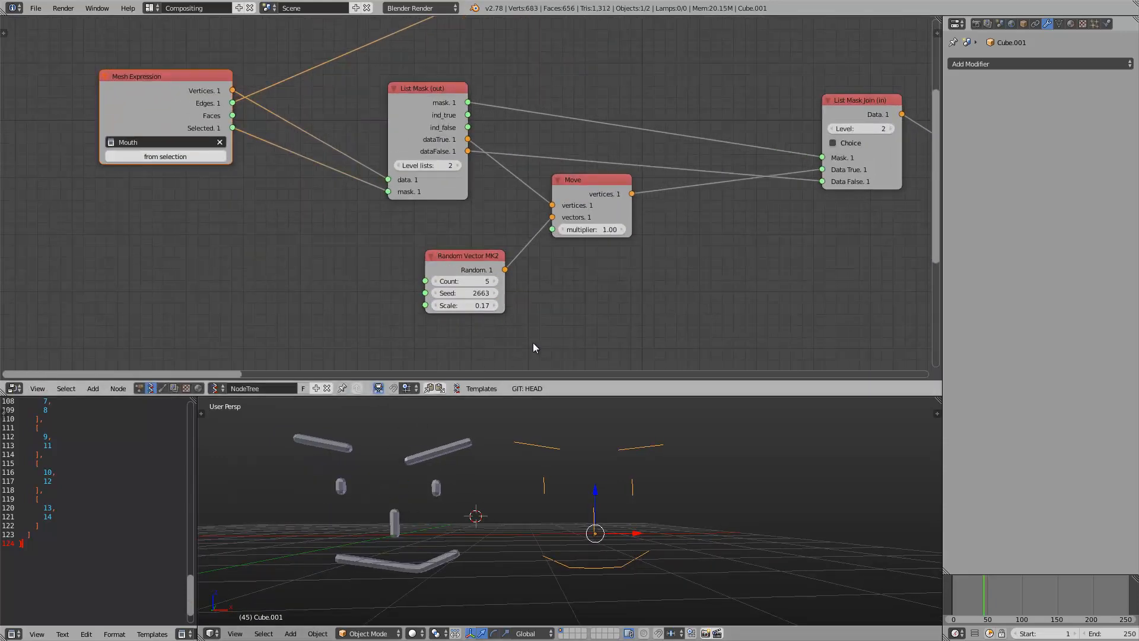
middle_drag(763, 294, 461, 294)
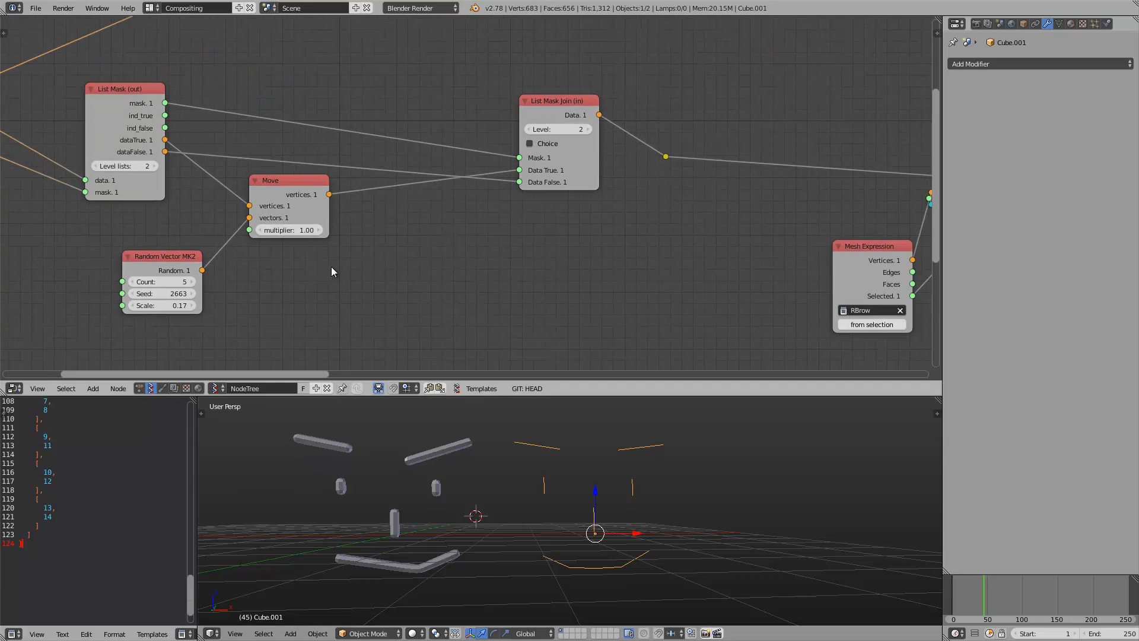
scroll(427, 278, down, 1)
middle_drag(518, 478, 511, 482)
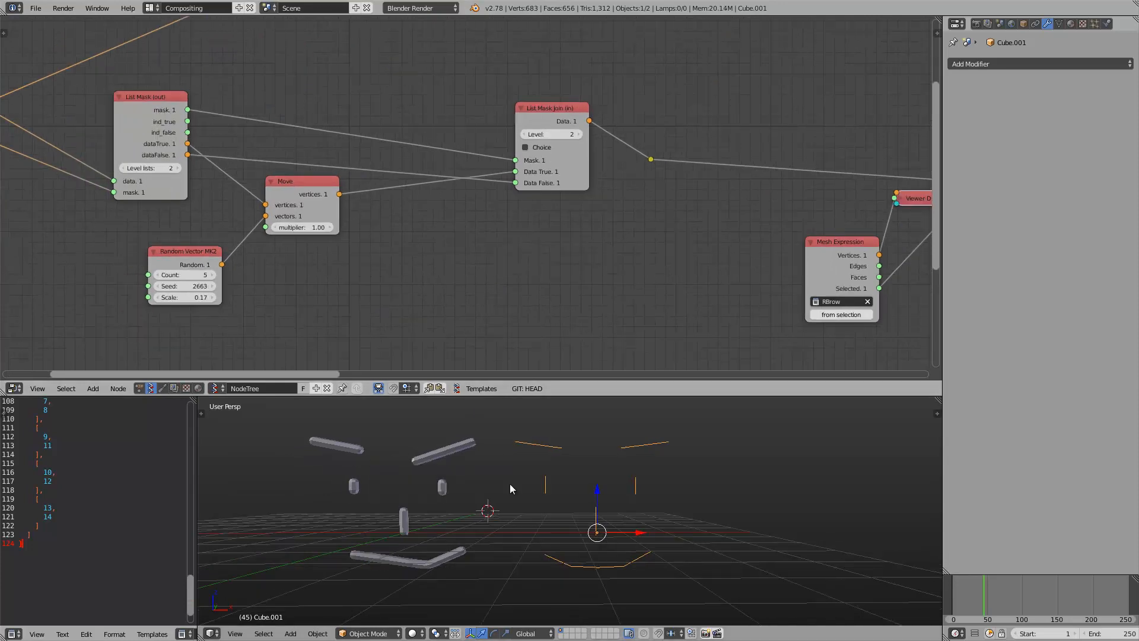
middle_drag(506, 290, 633, 311)
scroll(565, 308, down, 2)
middle_drag(540, 465, 548, 462)
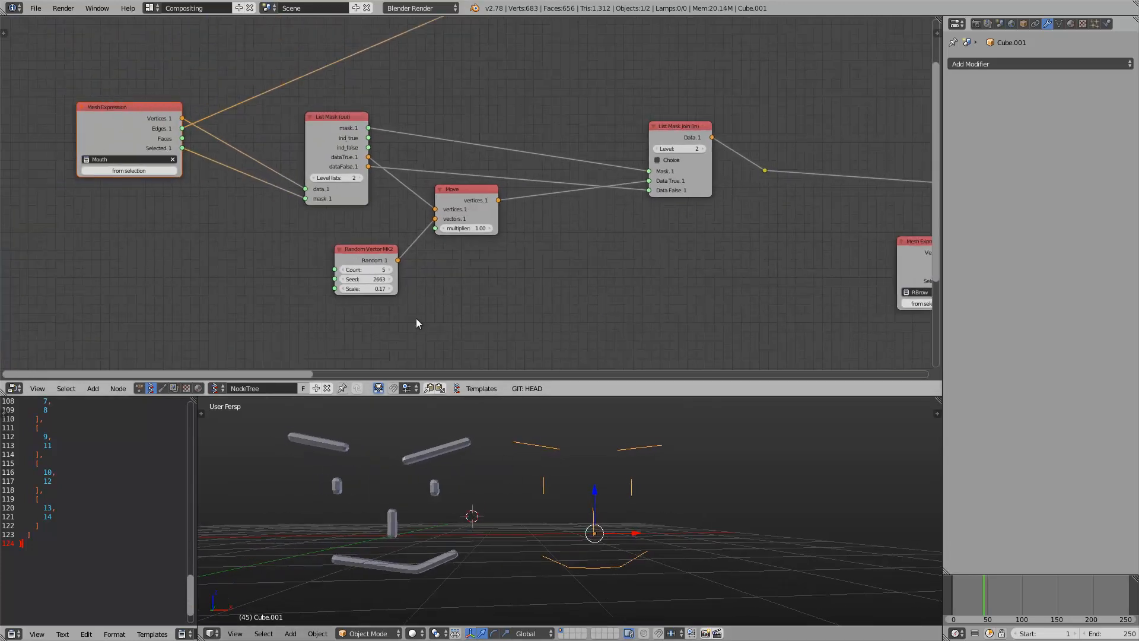
drag(364, 279, 381, 283)
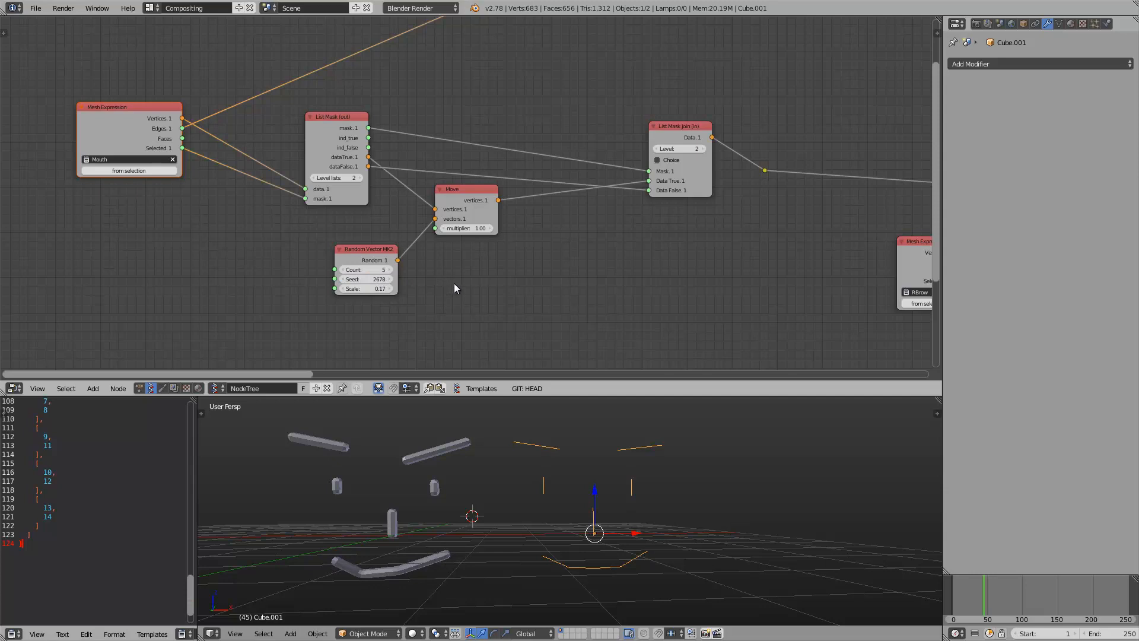